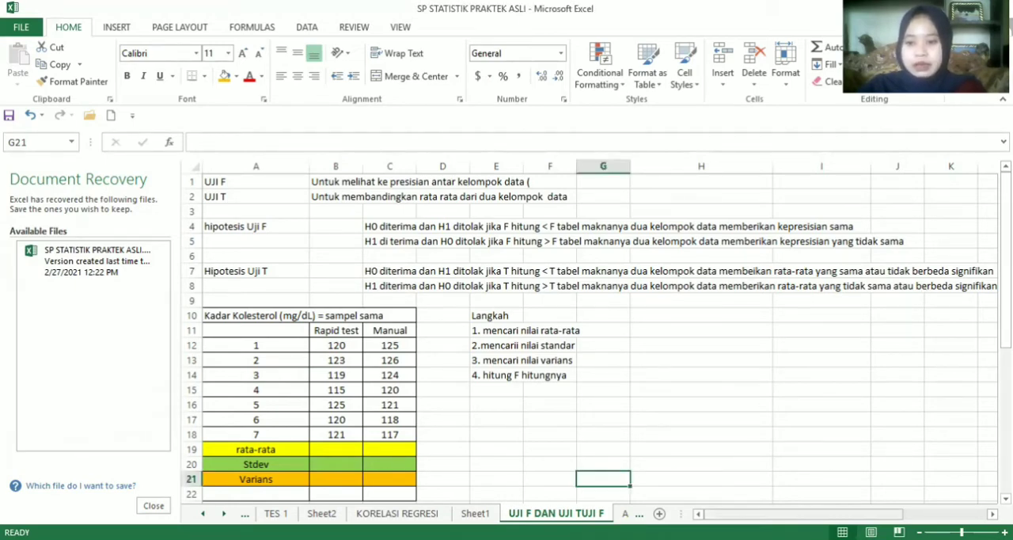
{"action": "left_click", "coordinate": [785, 515]}
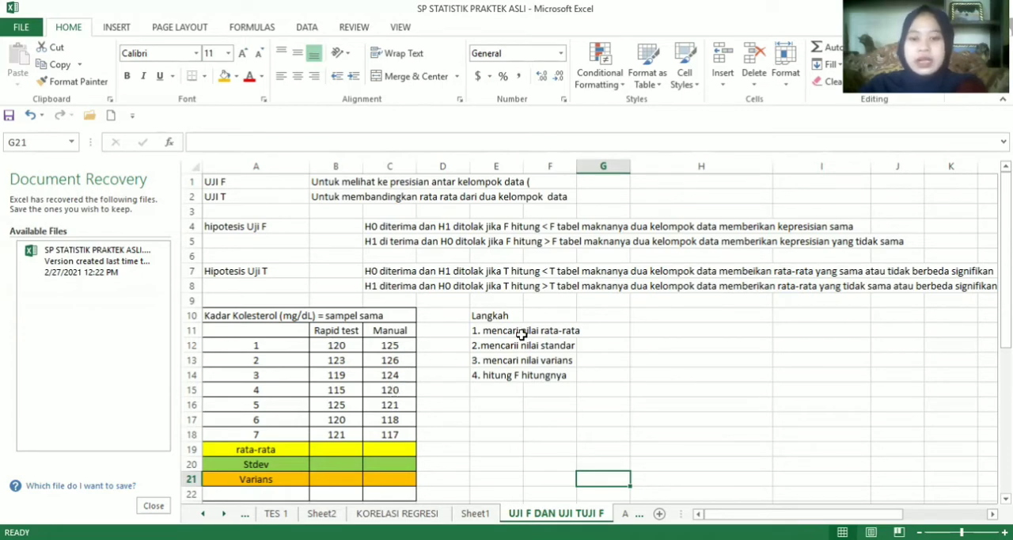
Calculate the Rapid test average in B19 with AVERAGE over B12:B18, and fill the formula across to C19 for Manual
{"action": "left_click", "coordinate": [327, 449]}
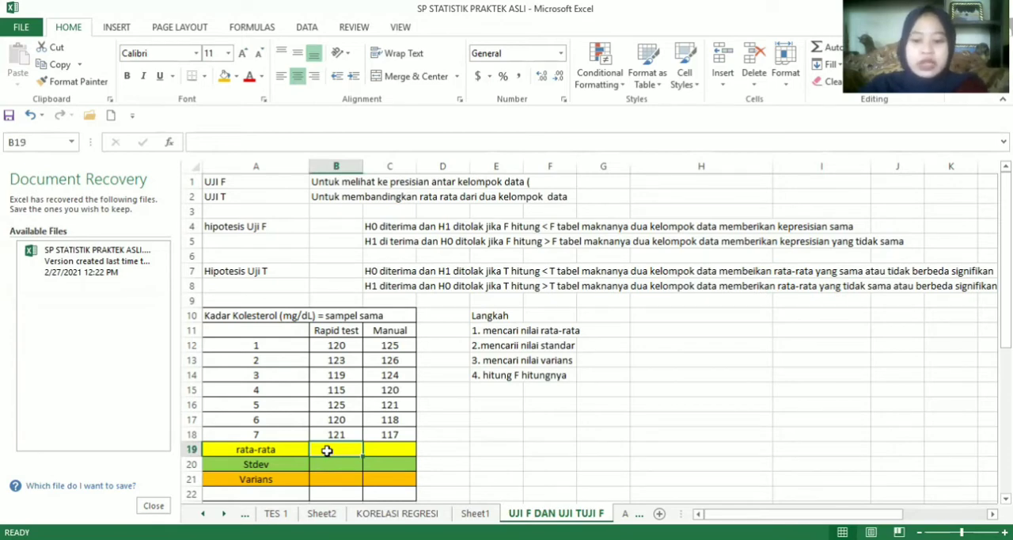
{"action": "type", "text": "=a"}
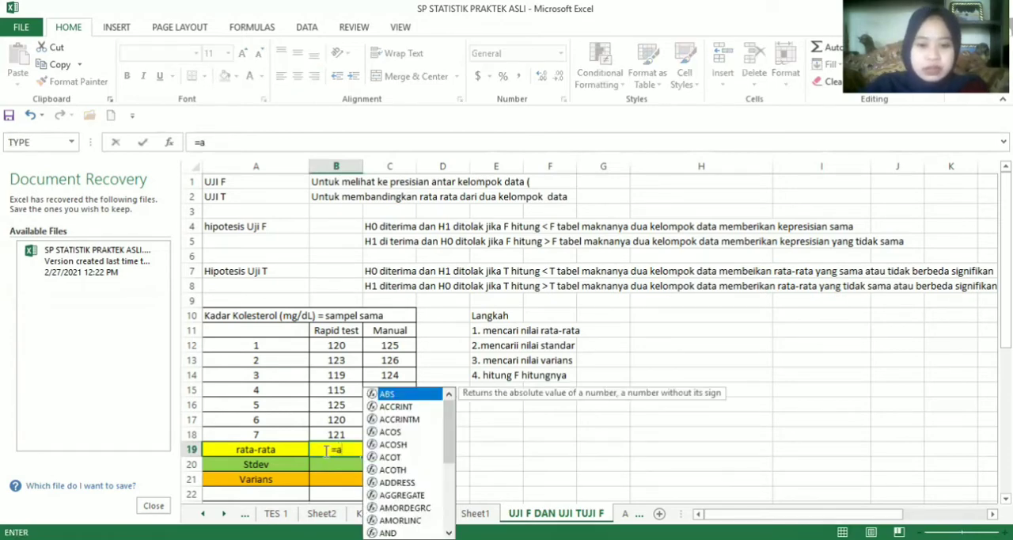
{"action": "type", "text": "ve"}
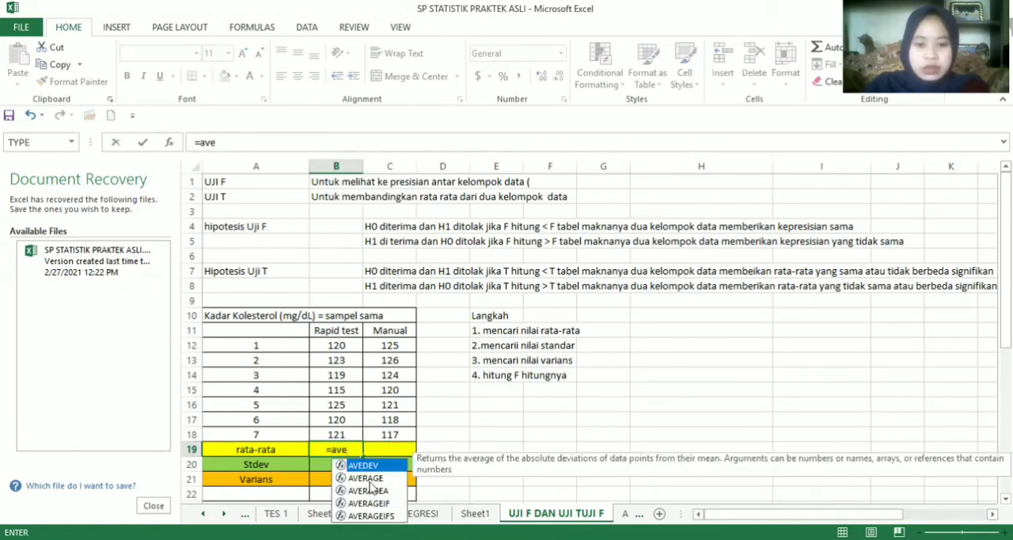
{"action": "left_click", "coordinate": [377, 479]}
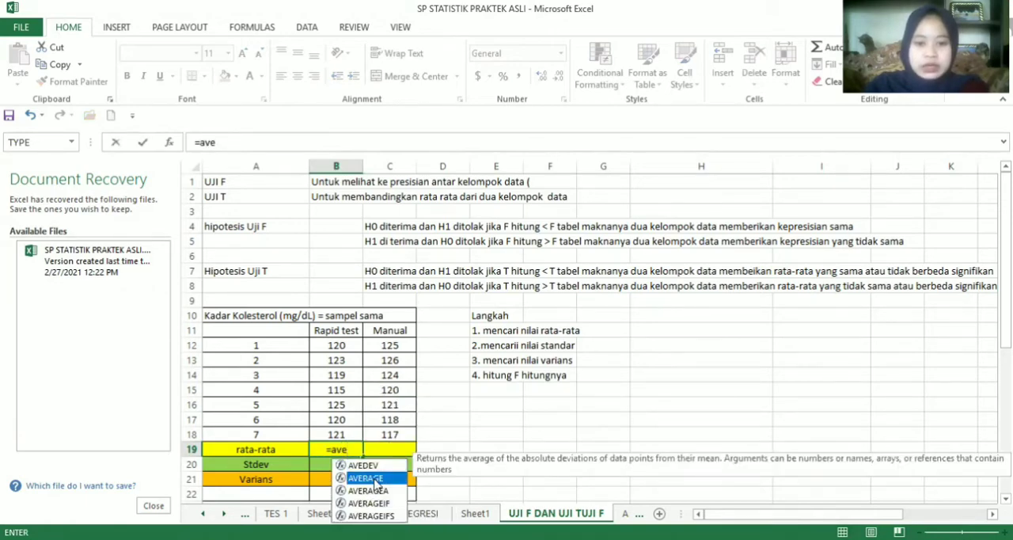
{"action": "double_click", "coordinate": [377, 479]}
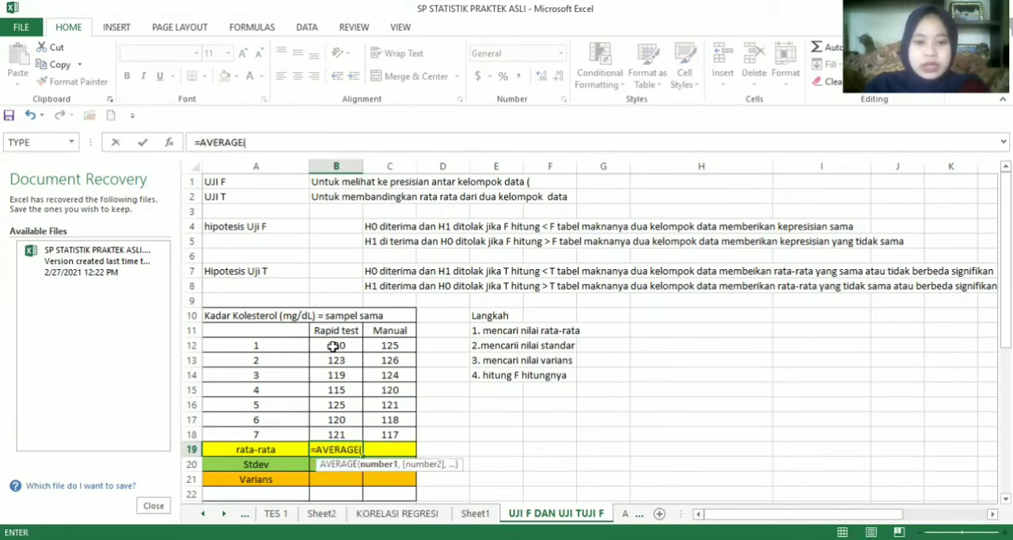
{"action": "left_click", "coordinate": [332, 345]}
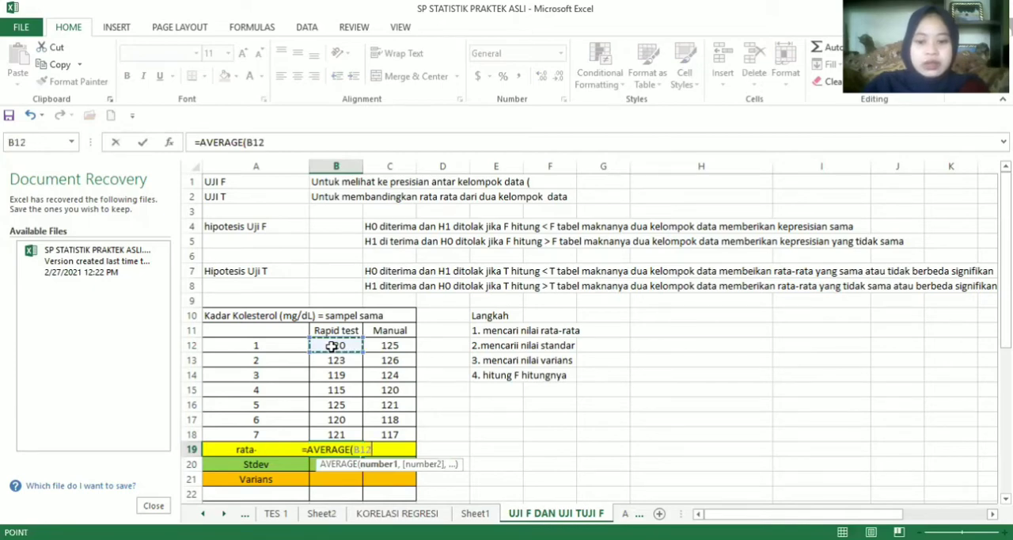
{"action": "left_click_drag", "start_coordinate": [333, 346], "coordinate": [336, 434]}
{"action": "key", "text": "Return"}
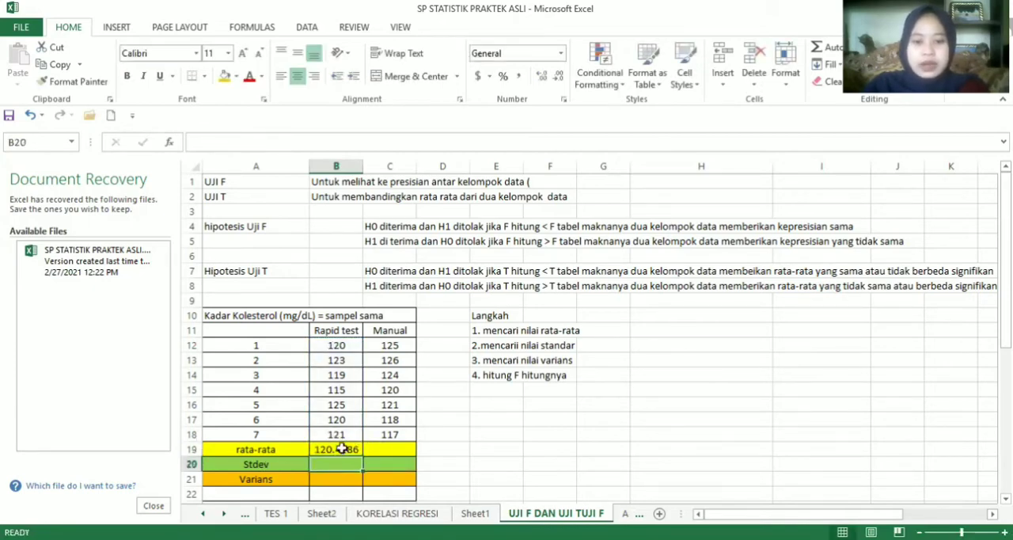
{"action": "left_click", "coordinate": [336, 448]}
{"action": "left_click_drag", "start_coordinate": [361, 456], "coordinate": [400, 463]}
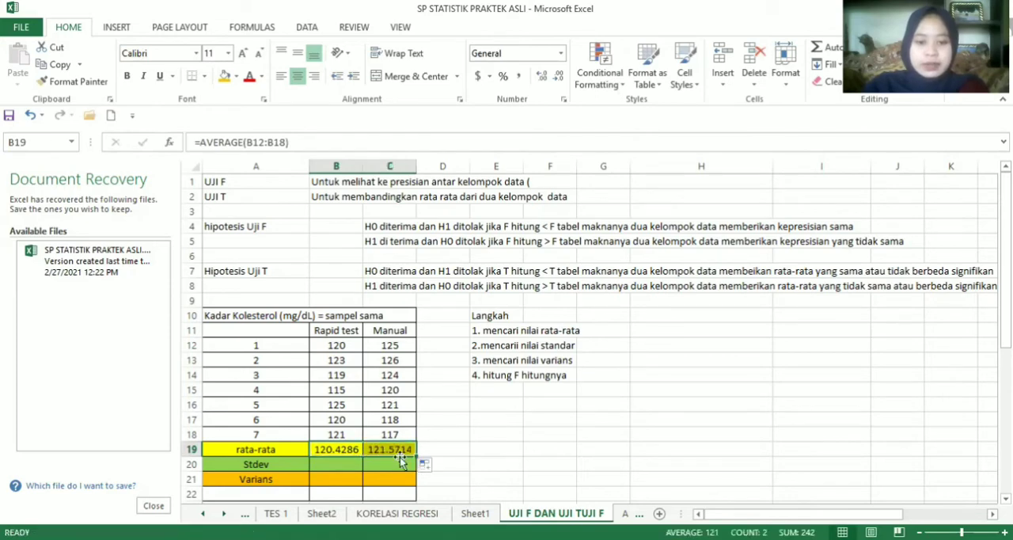
Calculate the Rapid test standard deviation in B20 with STDEV over B12:B18, and fill the formula across to C20
{"action": "left_click", "coordinate": [340, 465]}
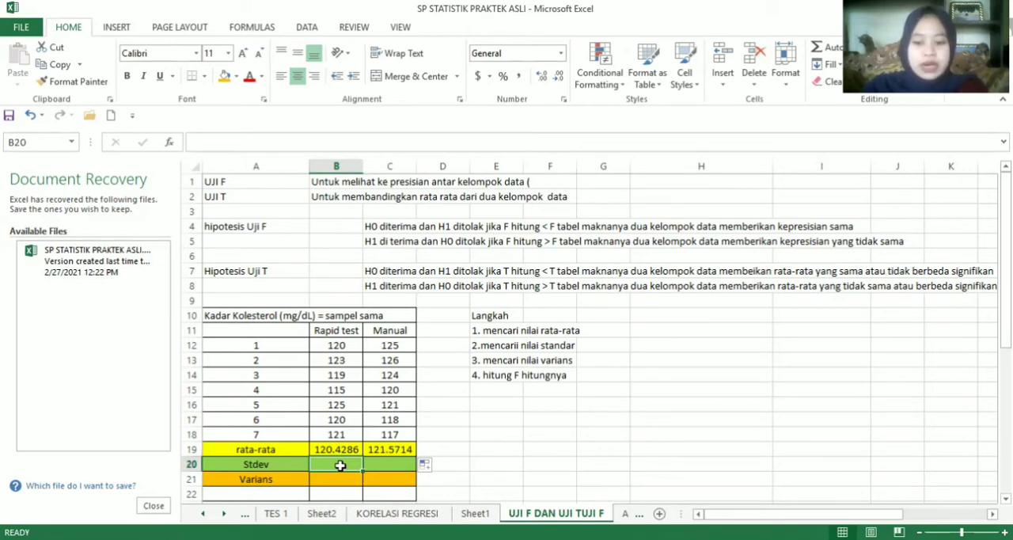
{"action": "type", "text": "="}
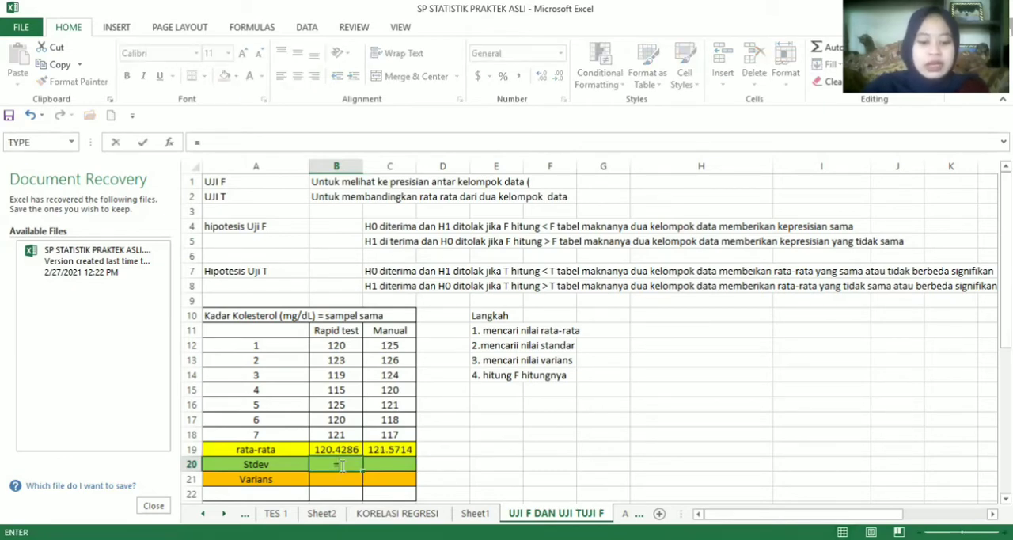
{"action": "type", "text": "std"}
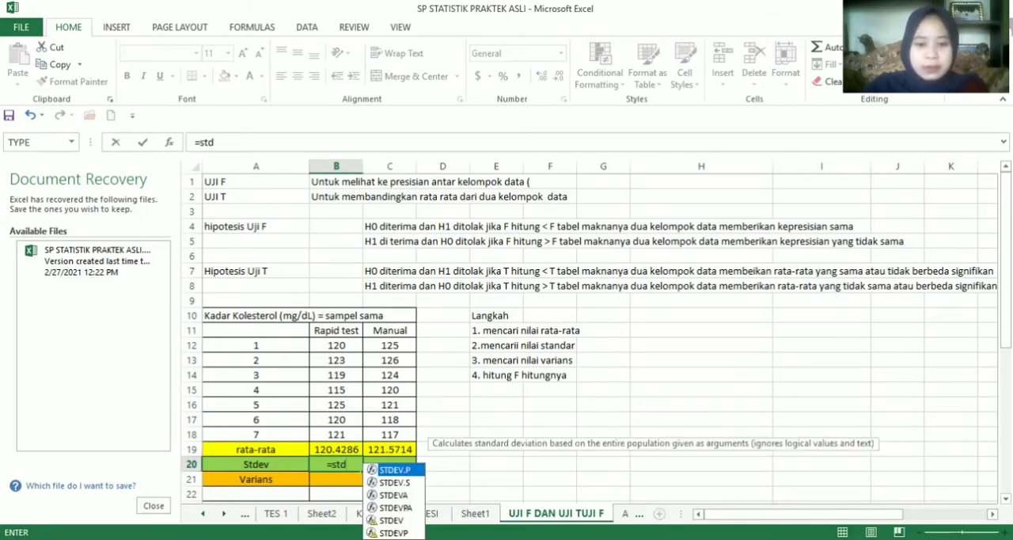
{"action": "left_click", "coordinate": [392, 520]}
{"action": "double_click", "coordinate": [392, 520]}
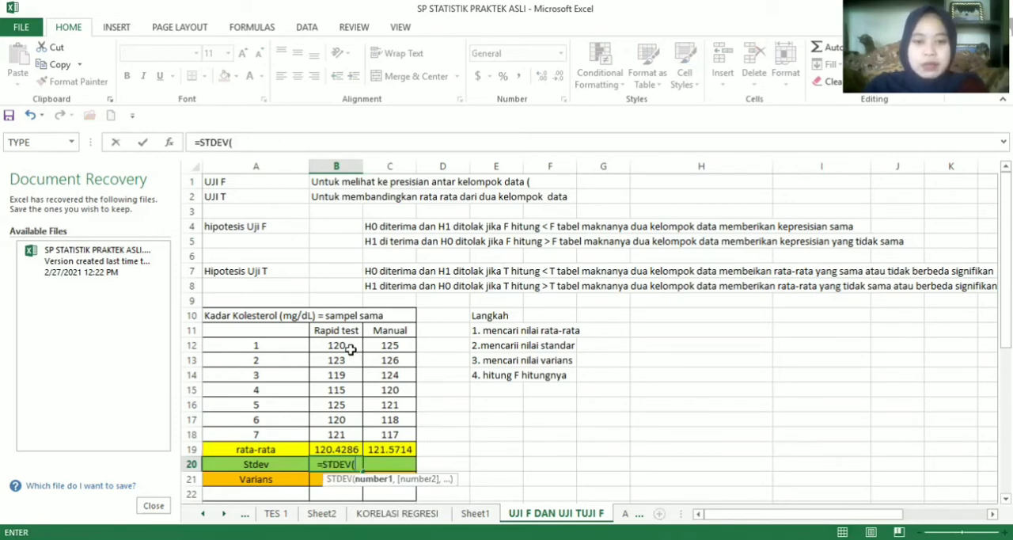
{"action": "left_click", "coordinate": [341, 345]}
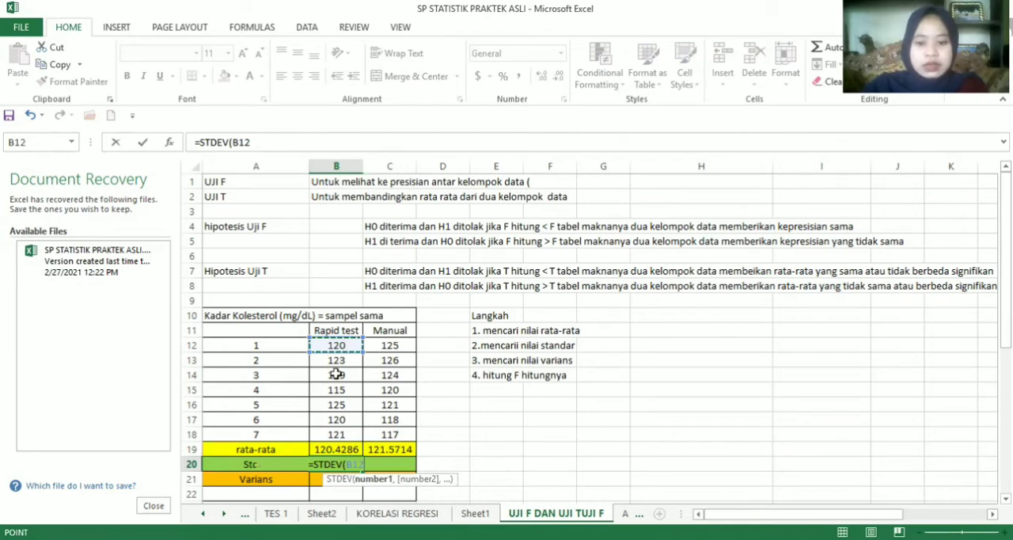
{"action": "left_click_drag", "start_coordinate": [336, 374], "coordinate": [335, 437]}
{"action": "key", "text": "Return"}
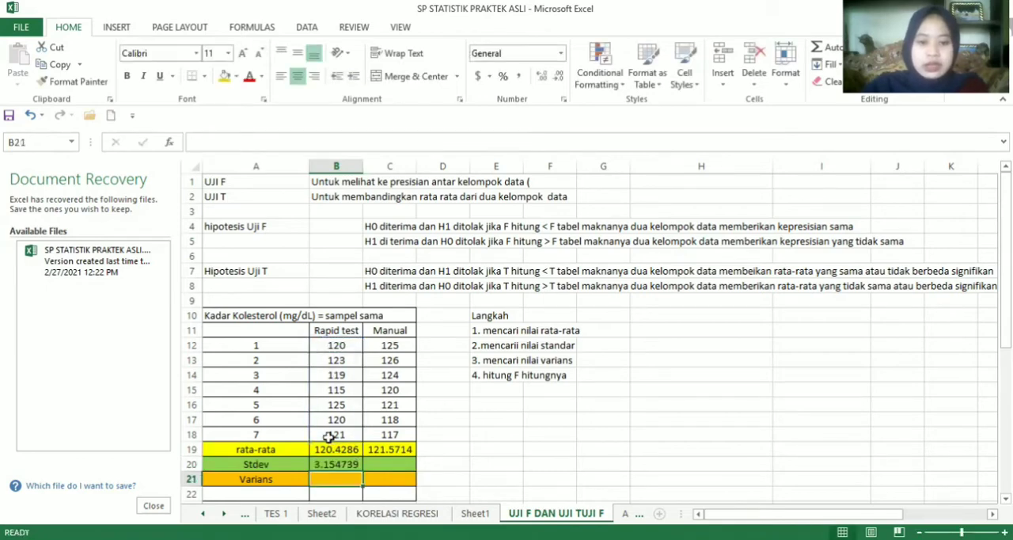
{"action": "left_click", "coordinate": [358, 467]}
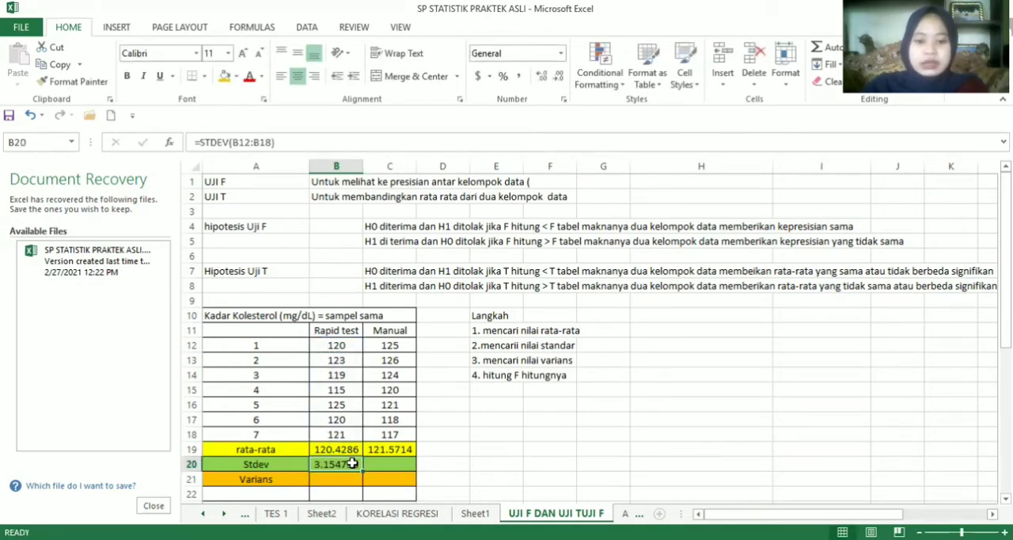
{"action": "left_click_drag", "start_coordinate": [363, 471], "coordinate": [421, 470]}
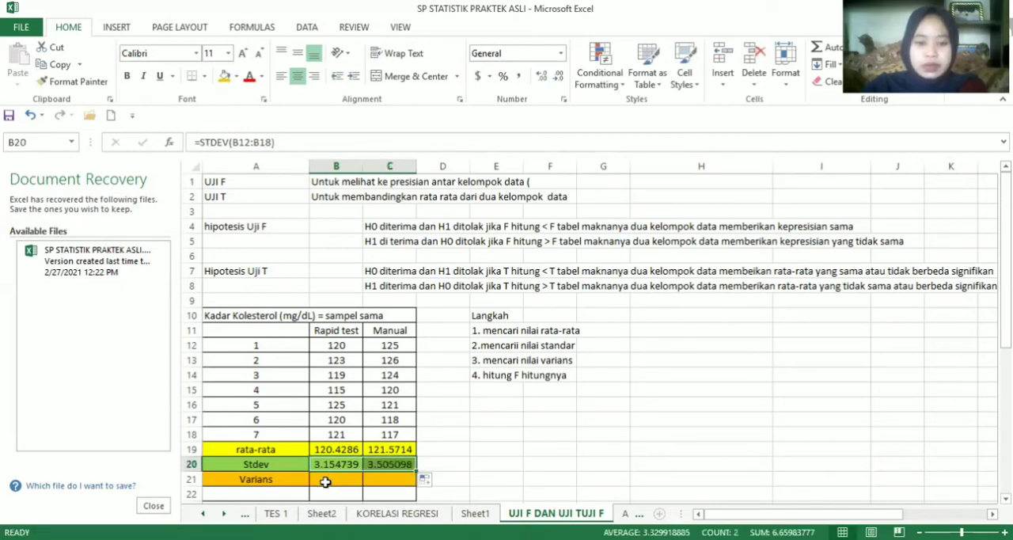
Calculate the Rapid test variance in B21 with VAR over B12:B18, and fill the formula across to C21
{"action": "left_click", "coordinate": [325, 480]}
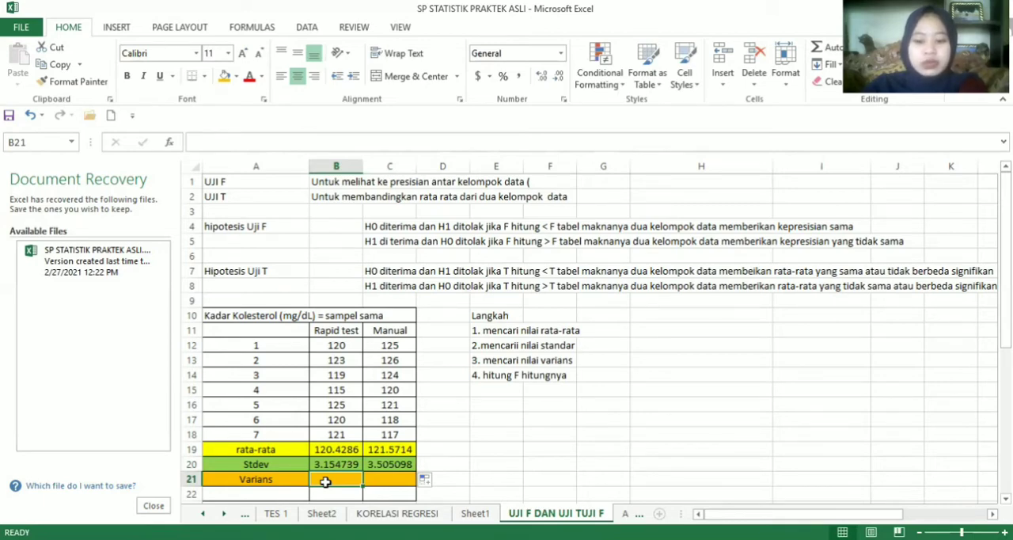
{"action": "type", "text": "=va"}
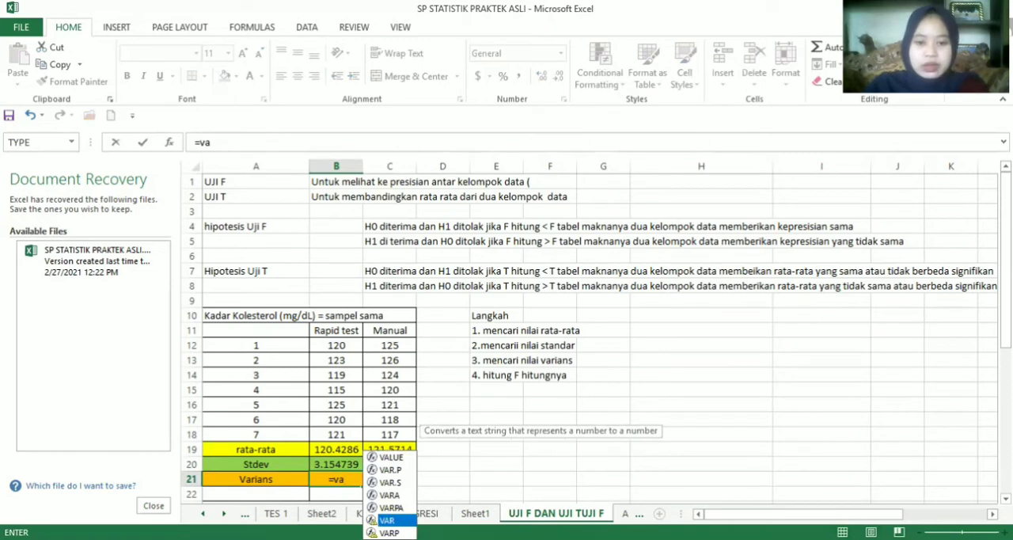
{"action": "double_click", "coordinate": [387, 520]}
{"action": "left_click", "coordinate": [332, 347]}
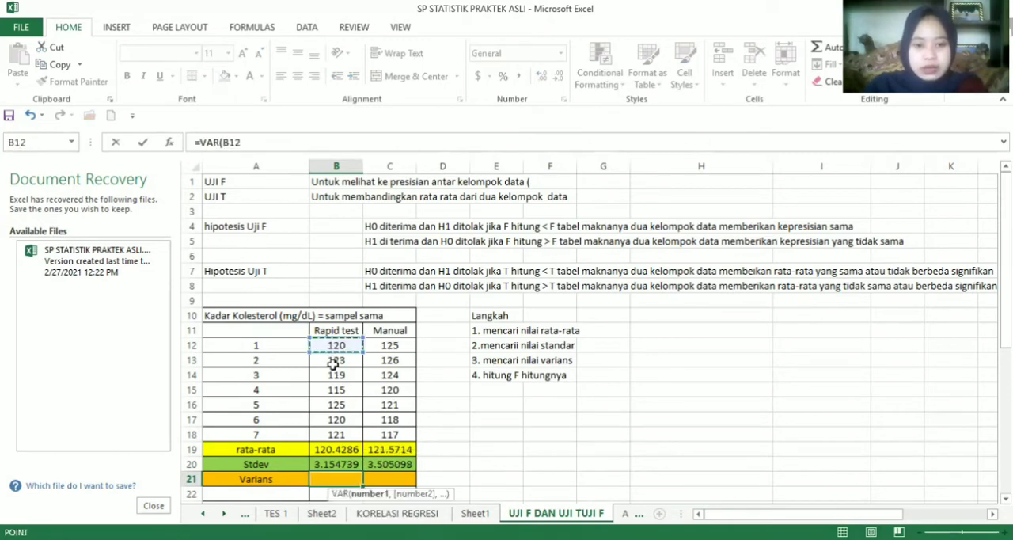
{"action": "left_click_drag", "start_coordinate": [333, 362], "coordinate": [335, 434]}
{"action": "key", "text": "Return"}
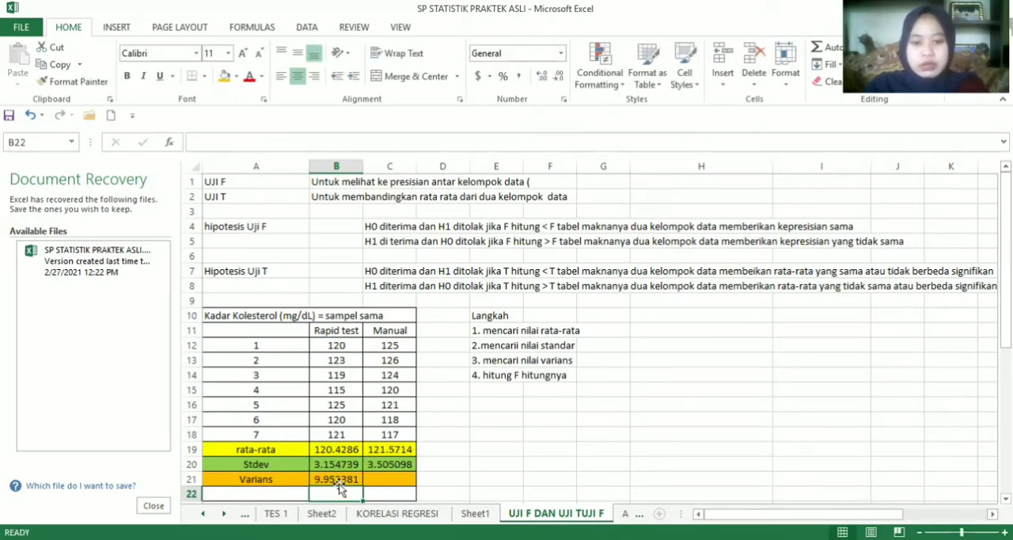
{"action": "left_click", "coordinate": [338, 478]}
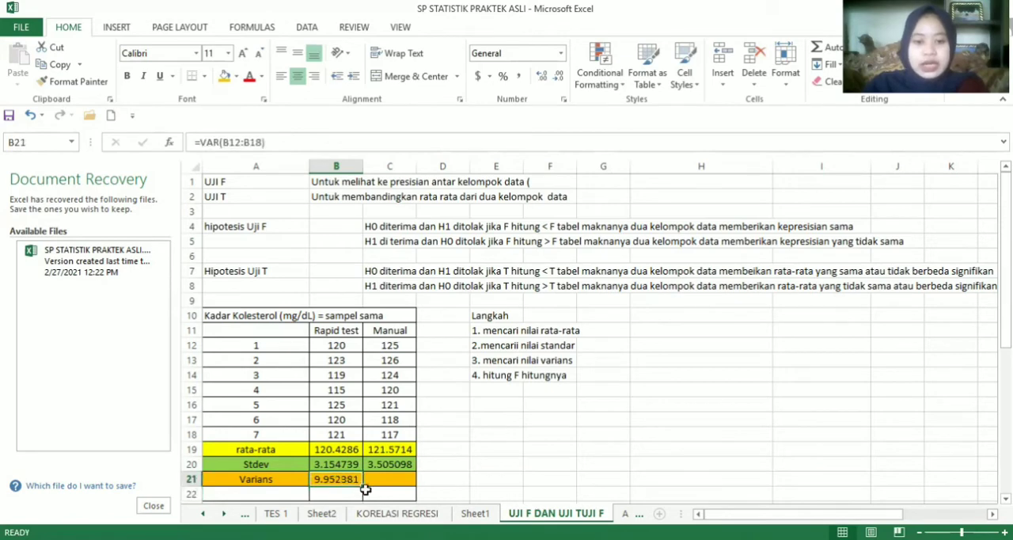
{"action": "left_click_drag", "start_coordinate": [363, 486], "coordinate": [398, 491]}
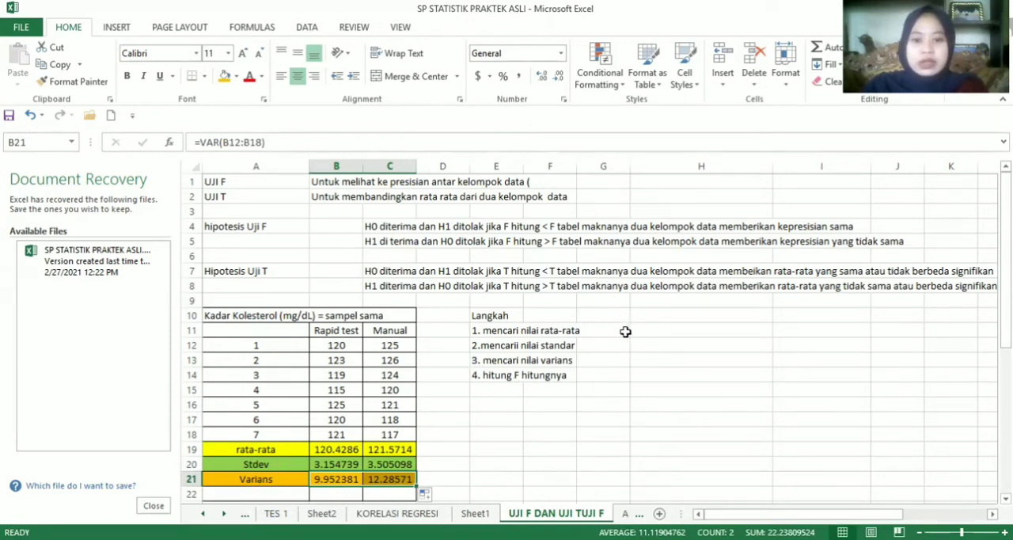
Start the F-Test Two-Sample for Variances analysis from the Data Analysis tools
{"action": "left_click", "coordinate": [303, 31]}
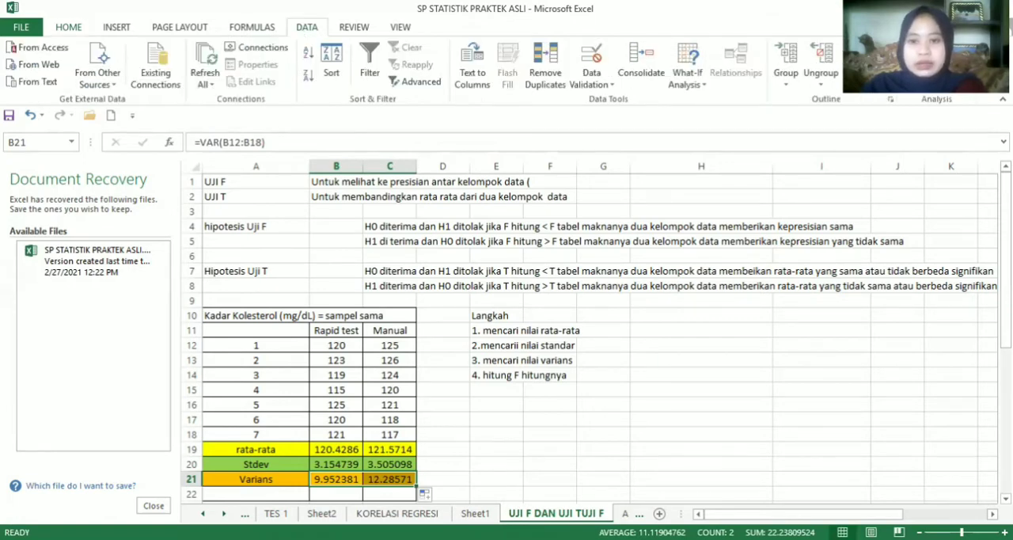
{"action": "left_click", "coordinate": [935, 47]}
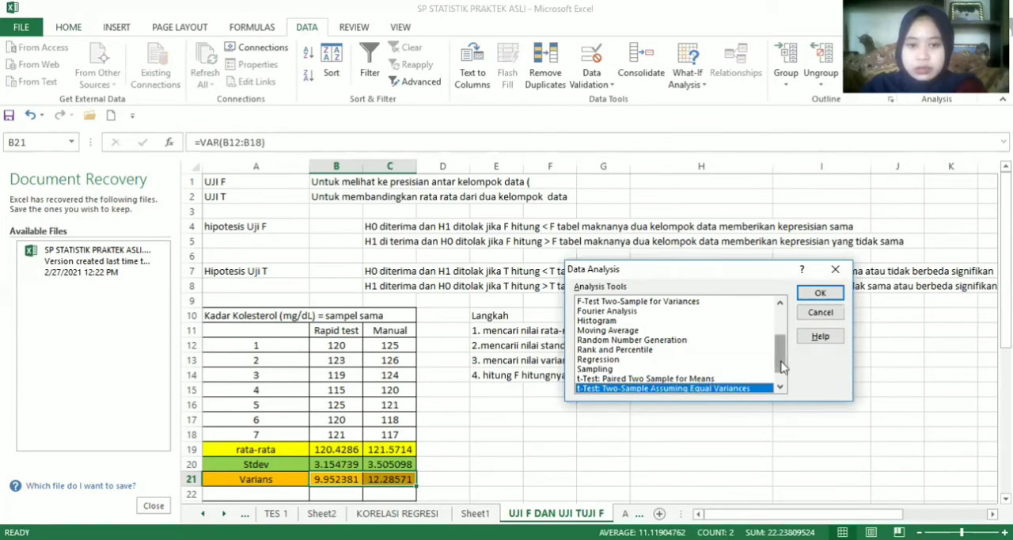
{"action": "scroll", "coordinate": [780, 365], "scroll_direction": "up", "scroll_amount": 3}
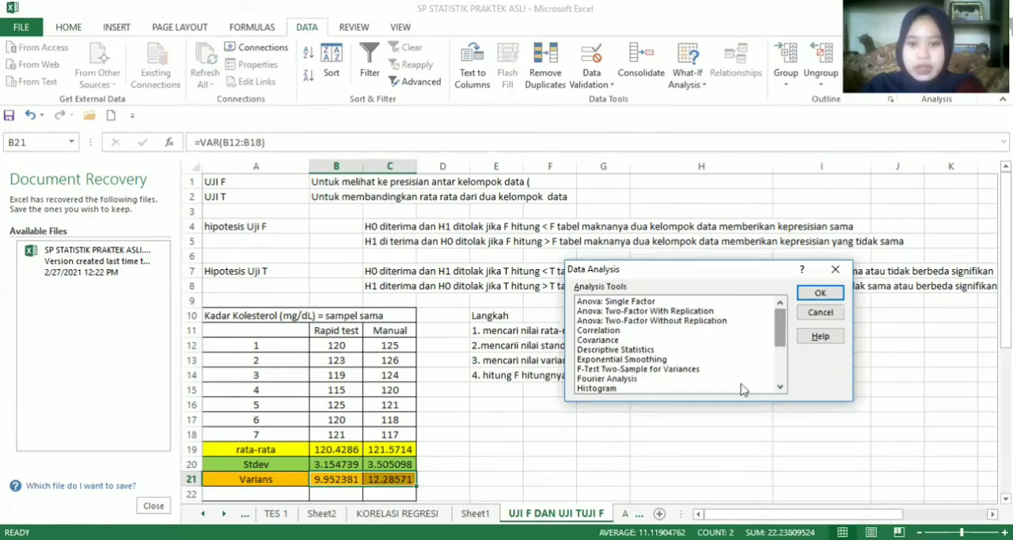
{"action": "left_click", "coordinate": [624, 370]}
{"action": "double_click", "coordinate": [625, 370]}
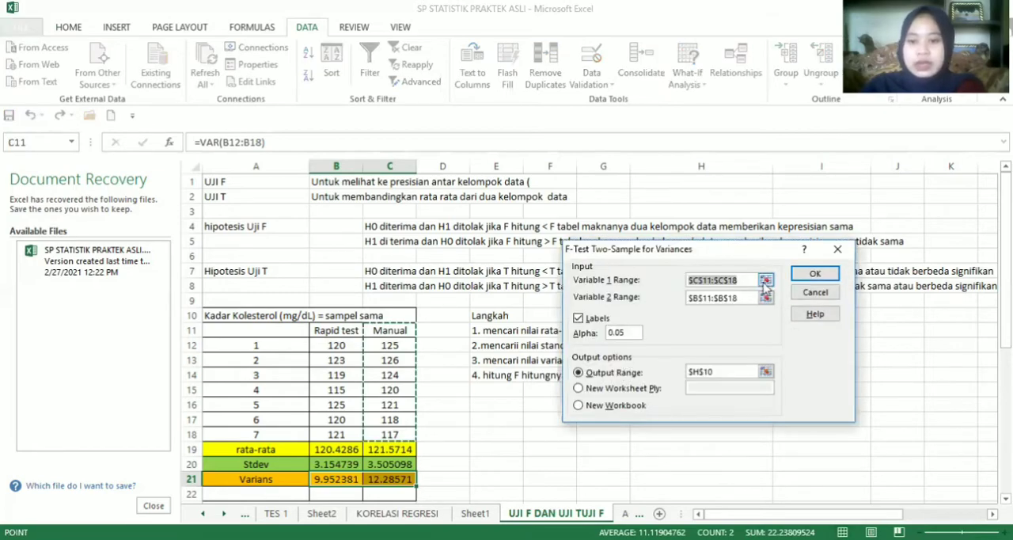
Set the F-test's Variable 1 range to the Manual column including its heading, $C$11:$C$18
{"action": "left_click", "coordinate": [766, 282]}
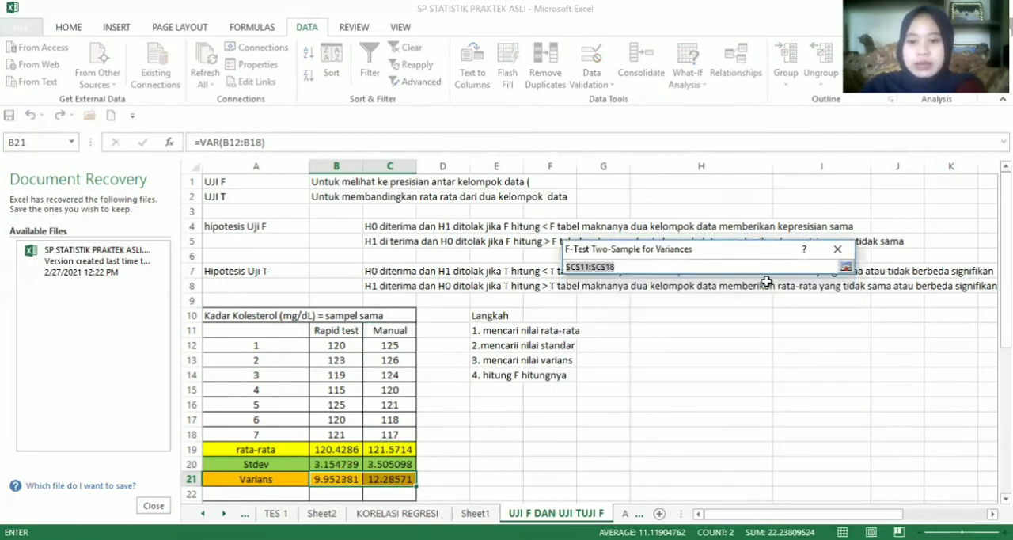
{"action": "left_click", "coordinate": [845, 269]}
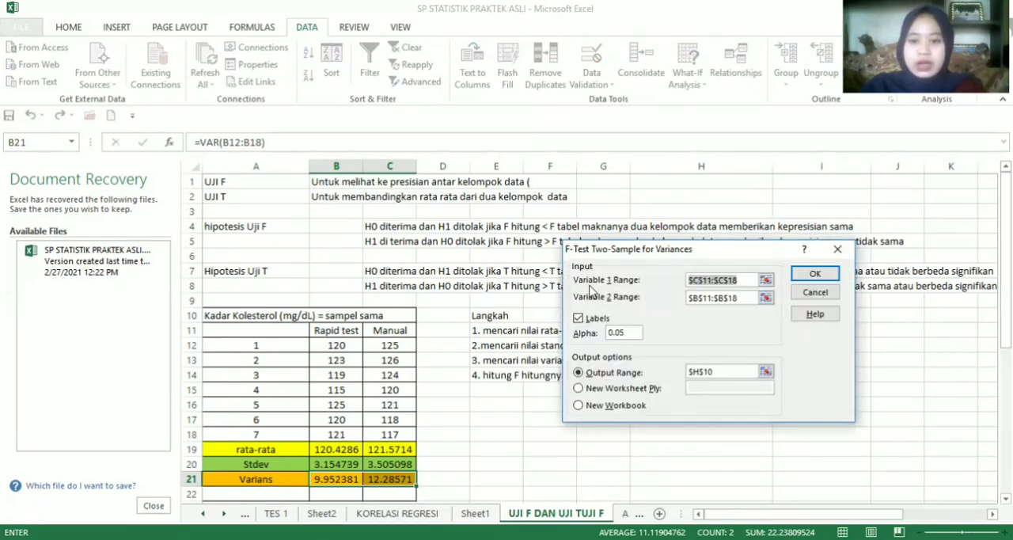
{"action": "left_click", "coordinate": [765, 281]}
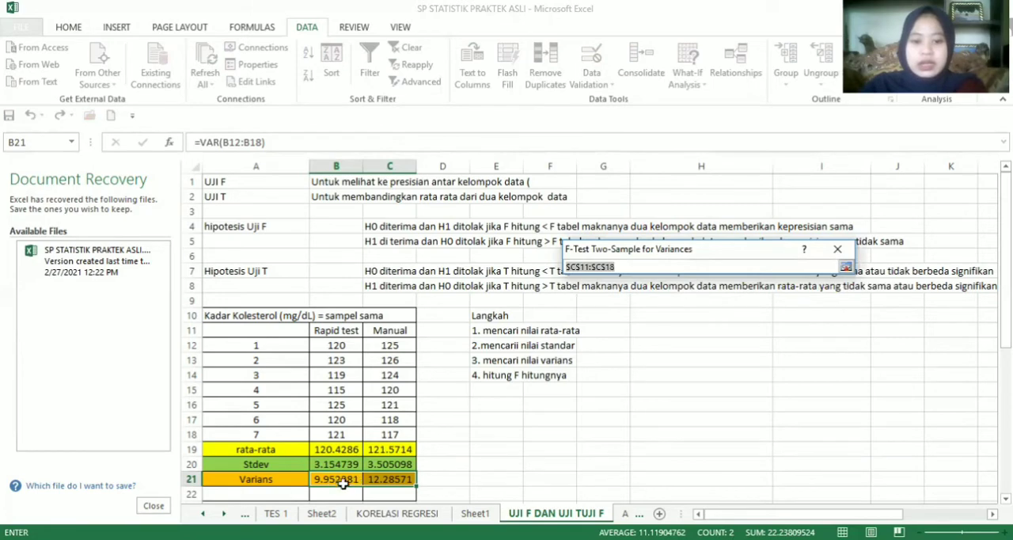
{"action": "left_click", "coordinate": [375, 485]}
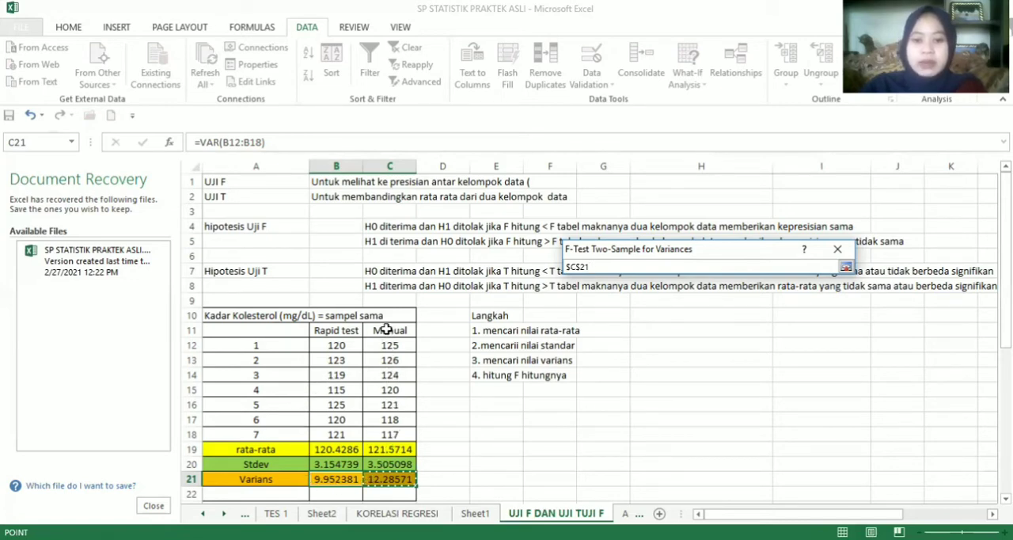
{"action": "left_click", "coordinate": [387, 333]}
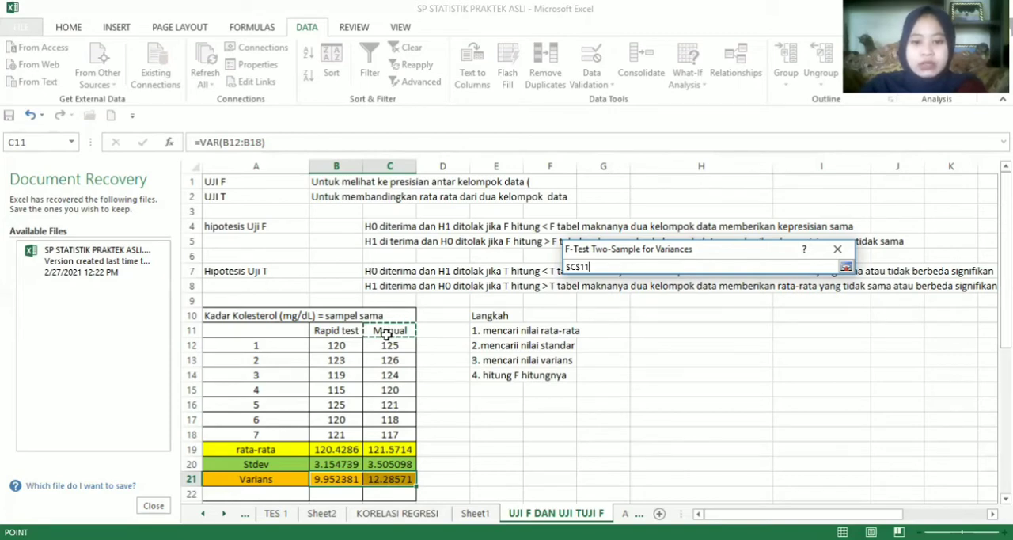
{"action": "left_click_drag", "start_coordinate": [387, 333], "coordinate": [389, 433]}
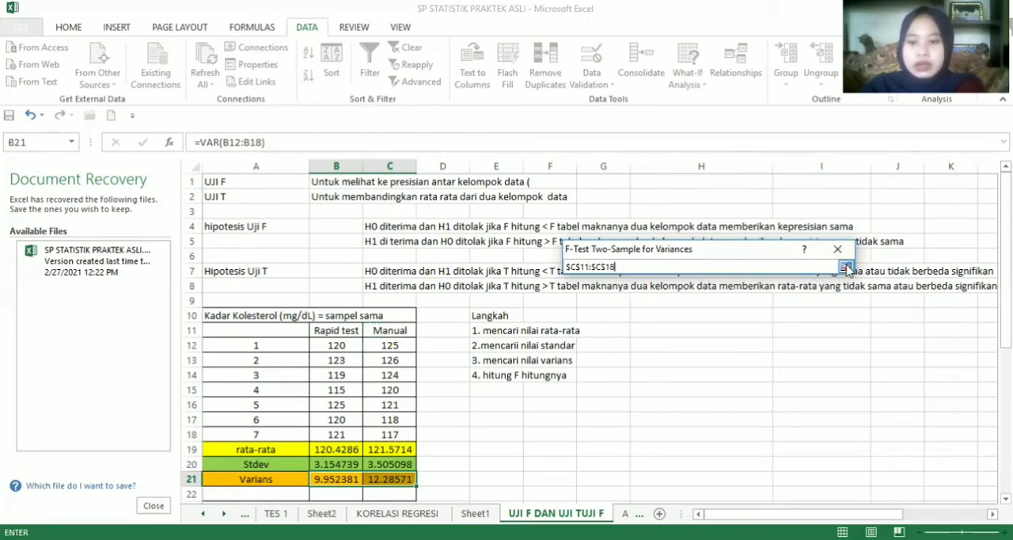
{"action": "left_click", "coordinate": [845, 269]}
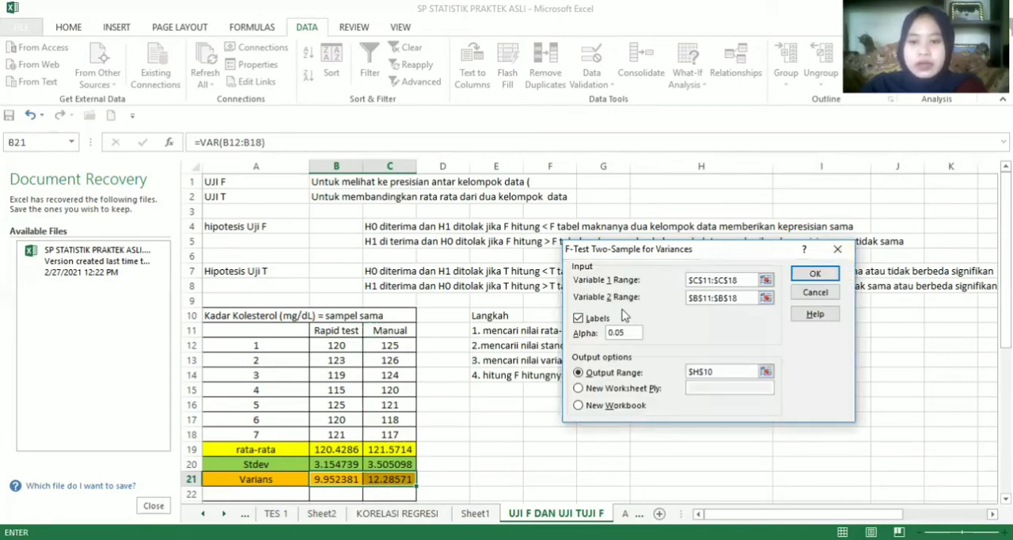
Set the F-test's Variable 2 range to the Rapid test column including its heading, $B$11:$B$18
{"action": "left_click", "coordinate": [765, 298]}
{"action": "left_click", "coordinate": [327, 331]}
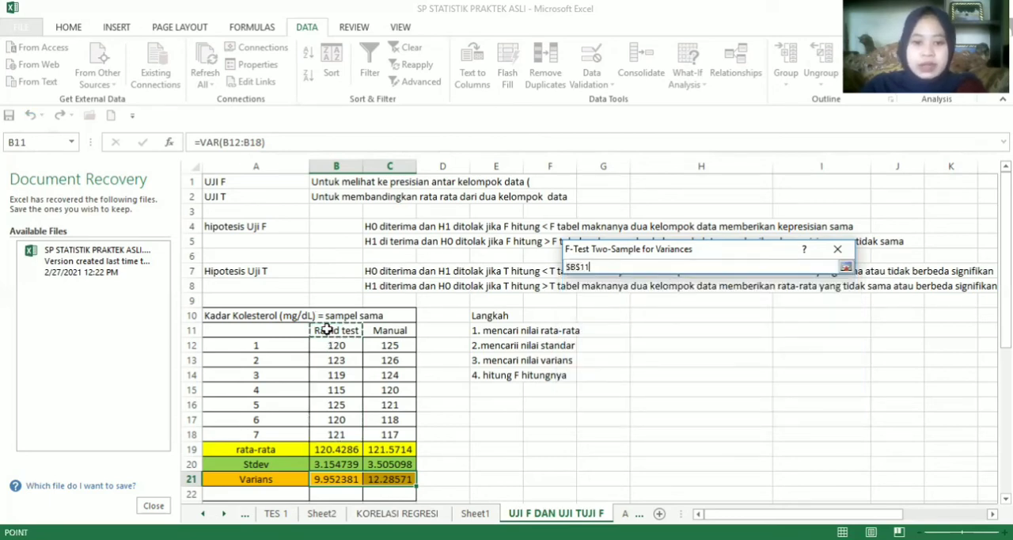
{"action": "left_click_drag", "start_coordinate": [326, 331], "coordinate": [334, 427]}
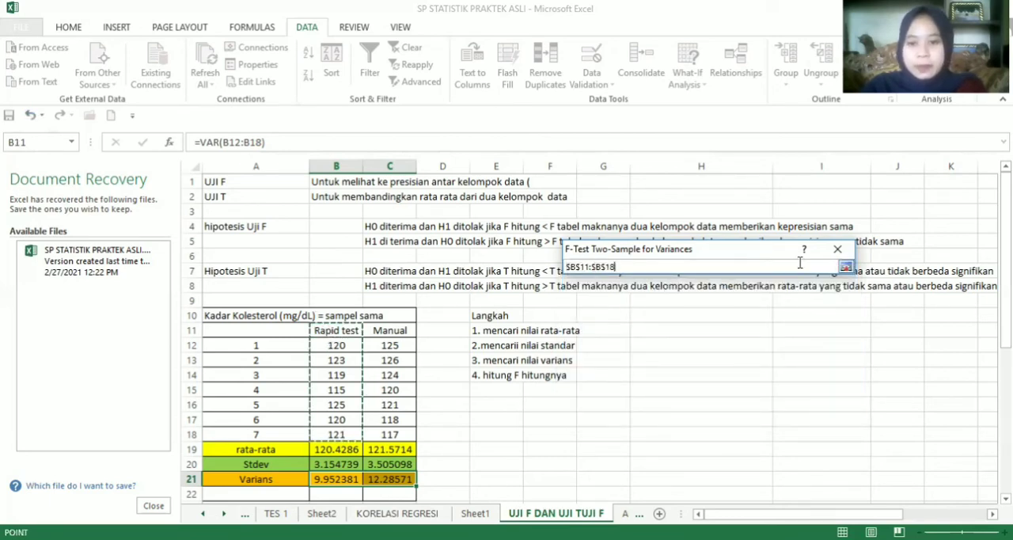
{"action": "left_click", "coordinate": [846, 267]}
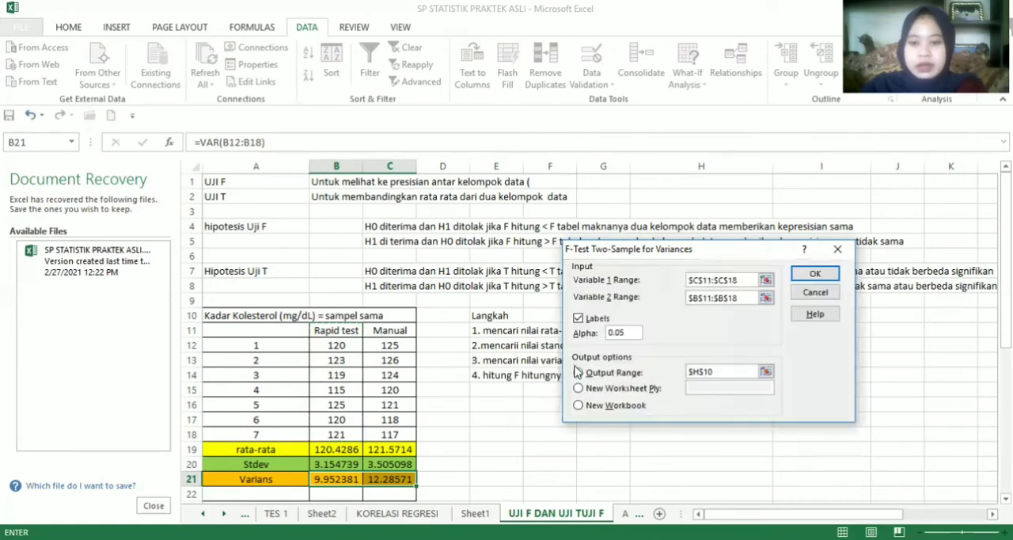
Run the F-test with Labels enabled and output range $H$10, and widen result columns I and J to fit their values
{"action": "left_click", "coordinate": [578, 318]}
{"action": "left_click", "coordinate": [579, 319]}
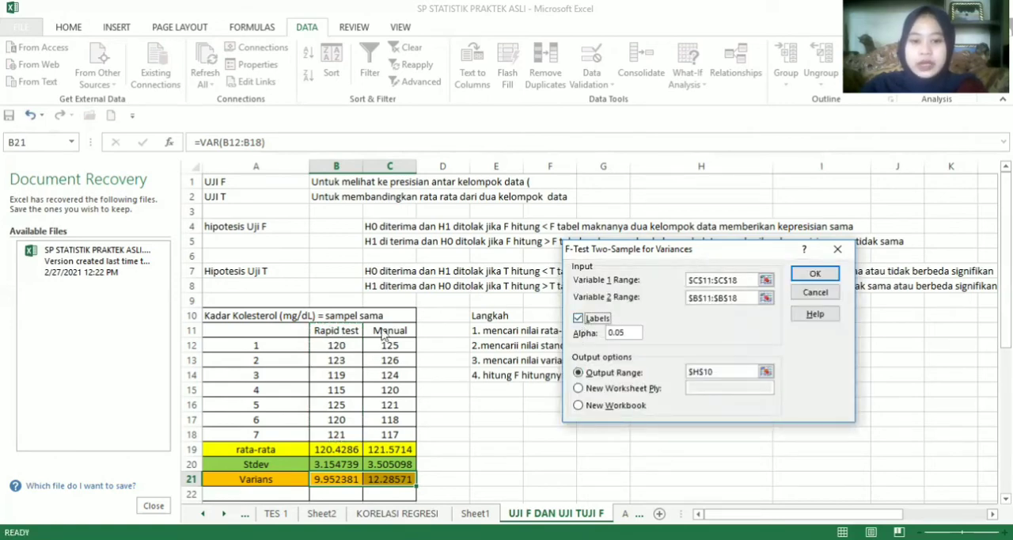
{"action": "left_click", "coordinate": [765, 372]}
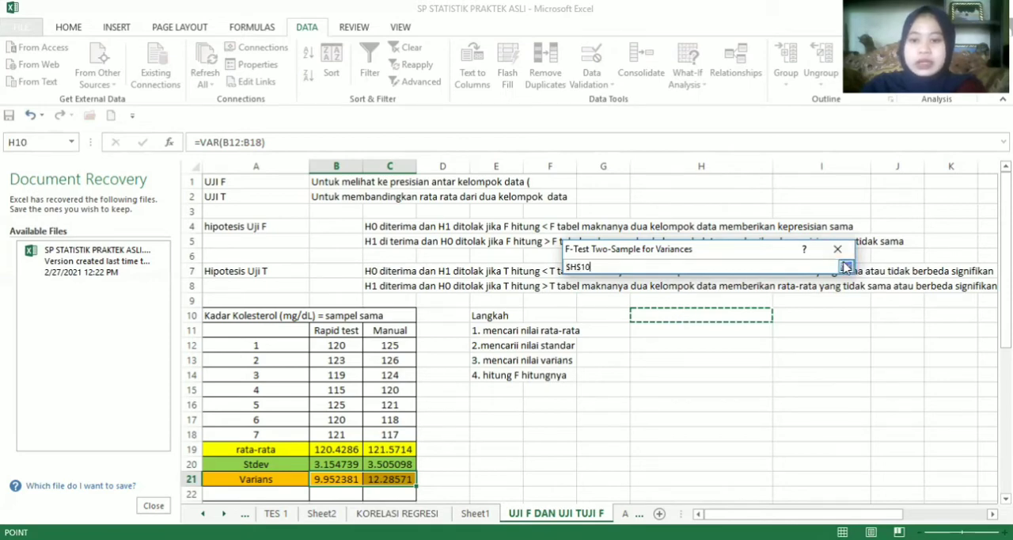
{"action": "left_click", "coordinate": [845, 267]}
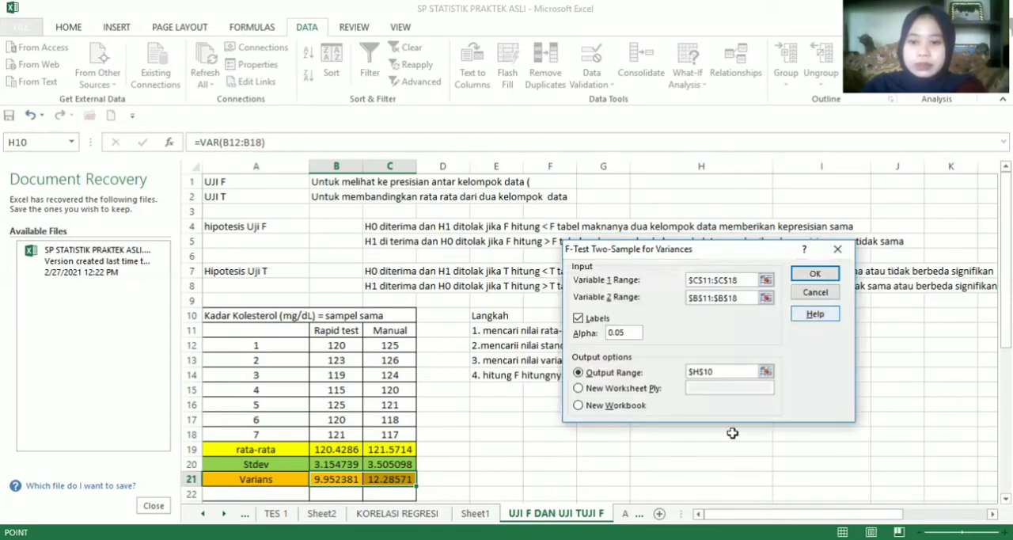
{"action": "left_click", "coordinate": [815, 277]}
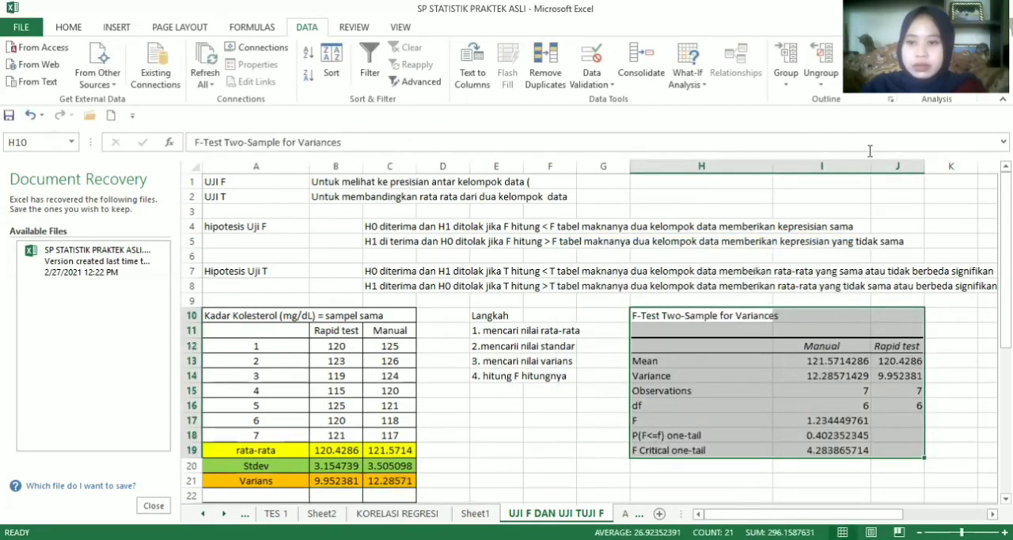
{"action": "left_click_drag", "start_coordinate": [870, 165], "coordinate": [886, 166]}
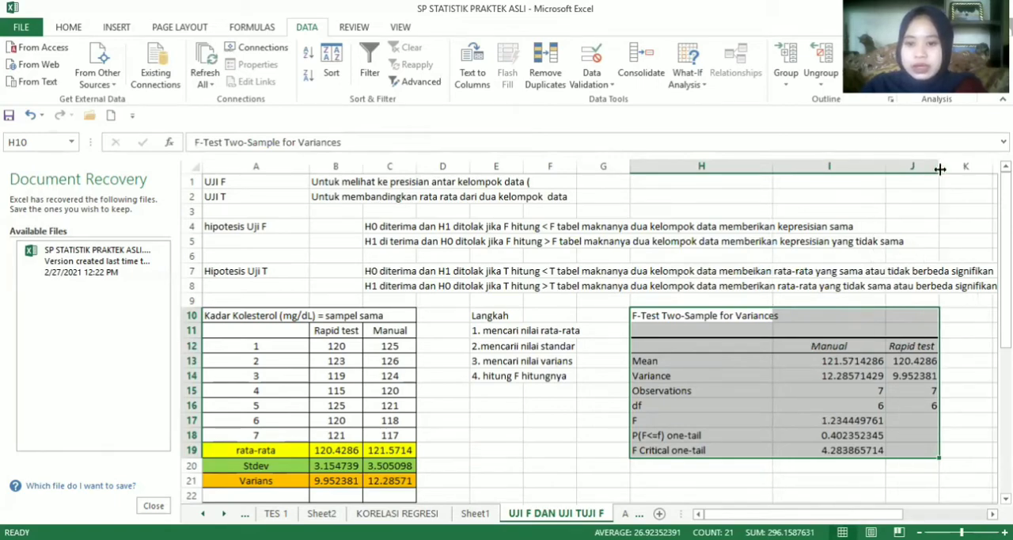
{"action": "left_click_drag", "start_coordinate": [939, 168], "coordinate": [954, 169]}
Extend the F label in H17 of the F-test results to read "F-- F hitung"
{"action": "left_click", "coordinate": [641, 422]}
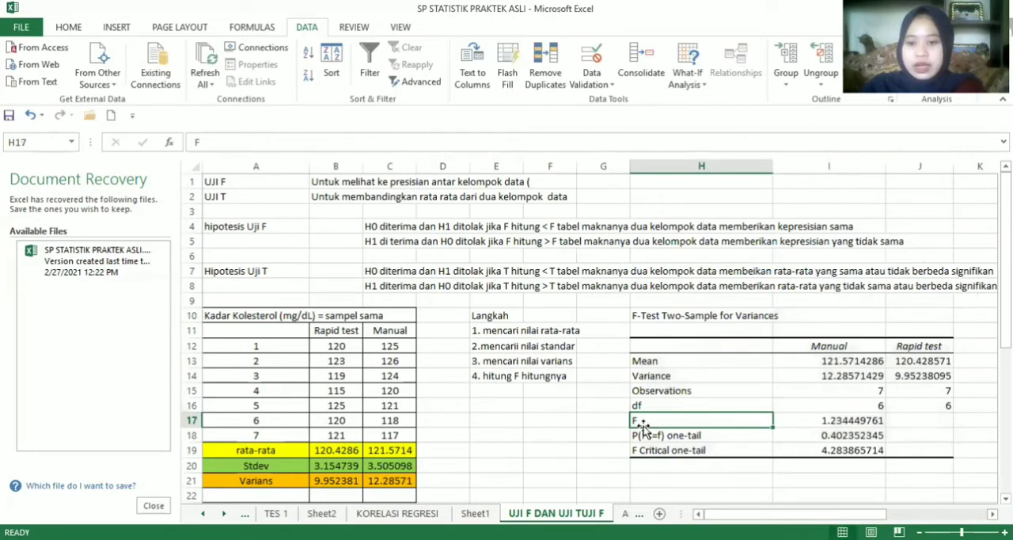
{"action": "left_click_drag", "start_coordinate": [642, 427], "coordinate": [823, 422]}
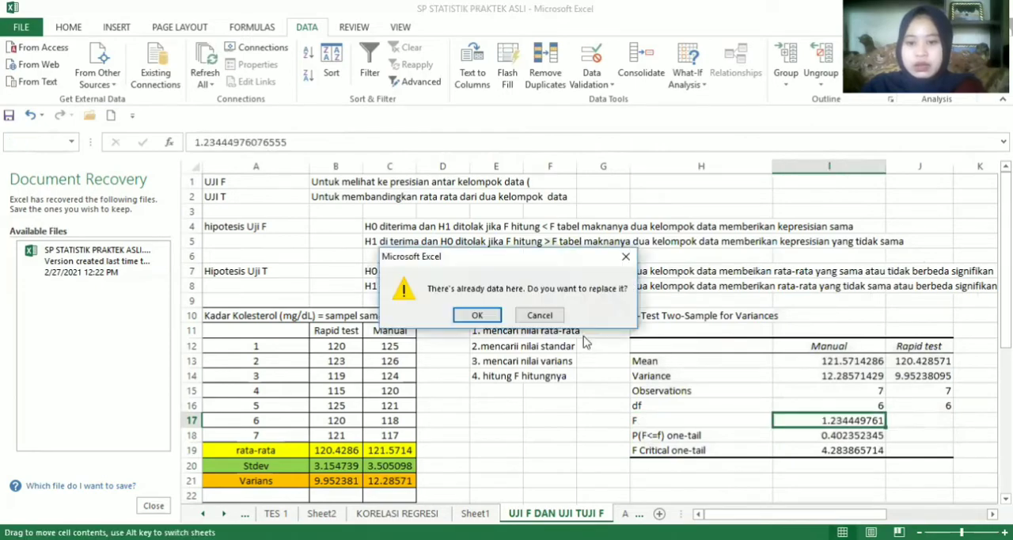
{"action": "left_click", "coordinate": [625, 258]}
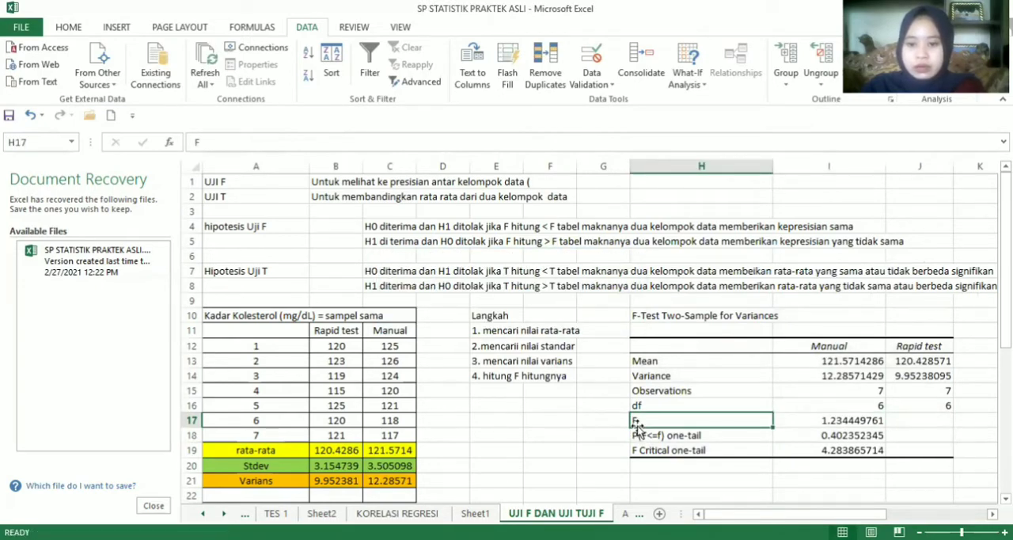
{"action": "left_click", "coordinate": [567, 147]}
{"action": "type", "text": "--"}
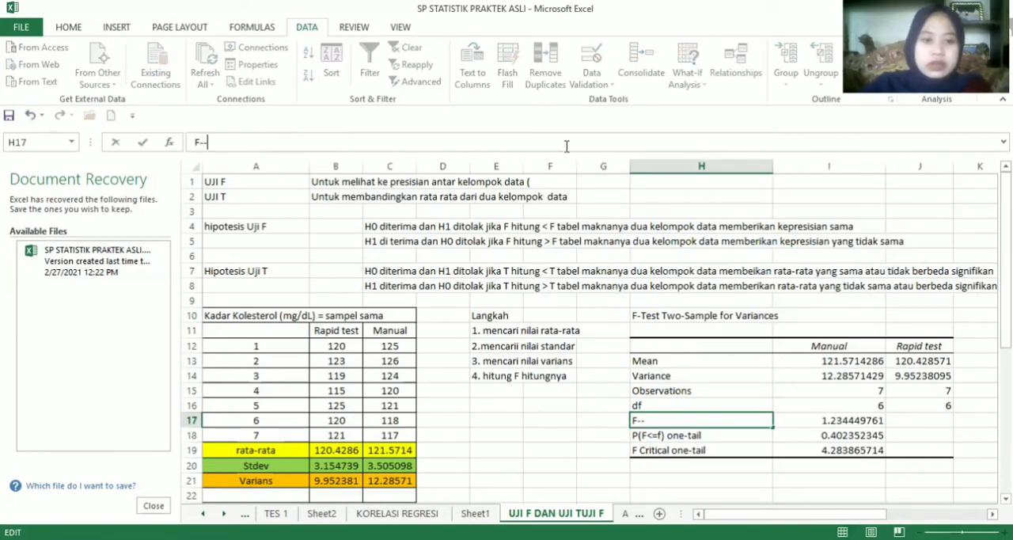
{"action": "type", "text": " F"}
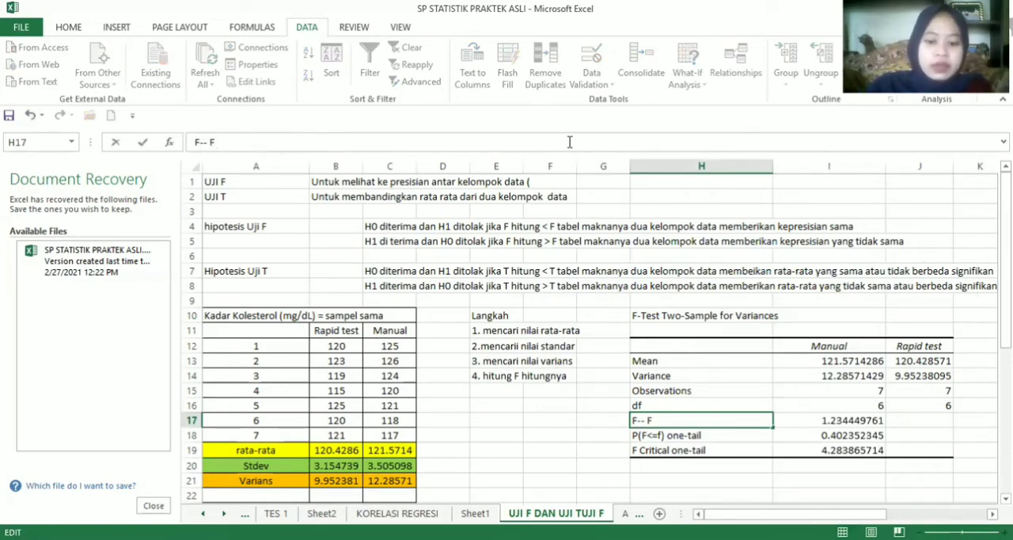
{"action": "type", "text": " hitung"}
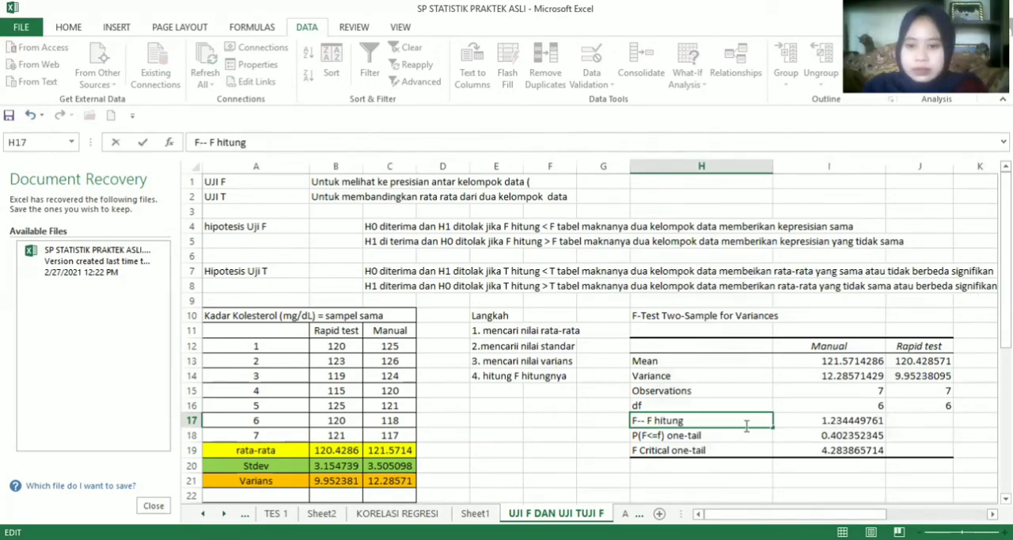
Highlight the F hitung label and its value in H17:I17 with an orange fill
{"action": "left_click_drag", "start_coordinate": [643, 420], "coordinate": [879, 423]}
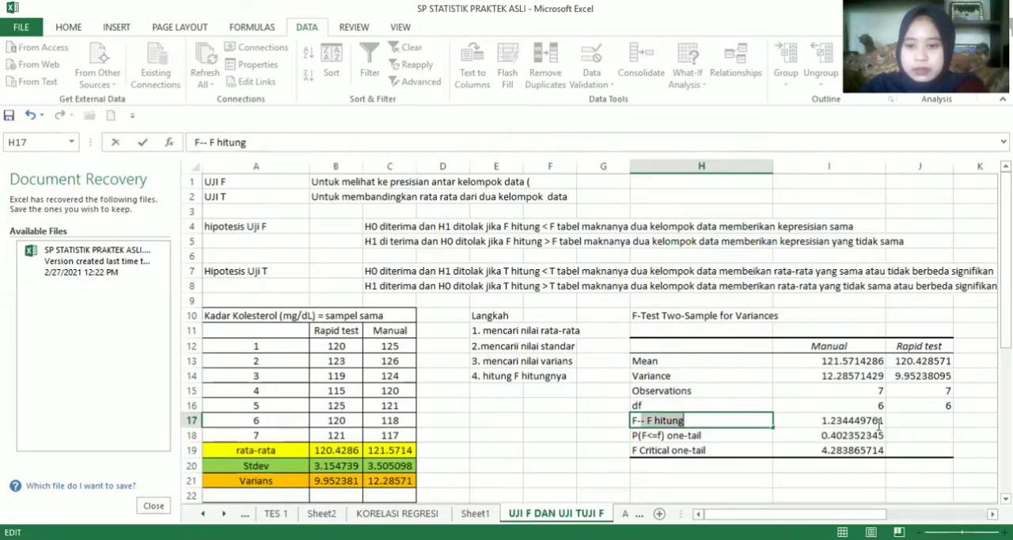
{"action": "left_click", "coordinate": [878, 423]}
{"action": "left_click_drag", "start_coordinate": [712, 422], "coordinate": [840, 423]}
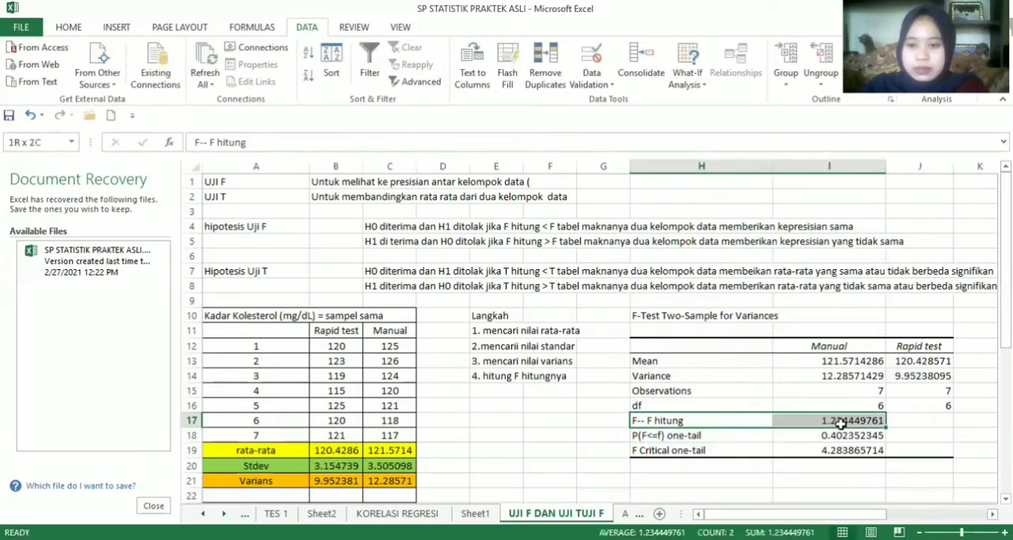
{"action": "left_click", "coordinate": [68, 29]}
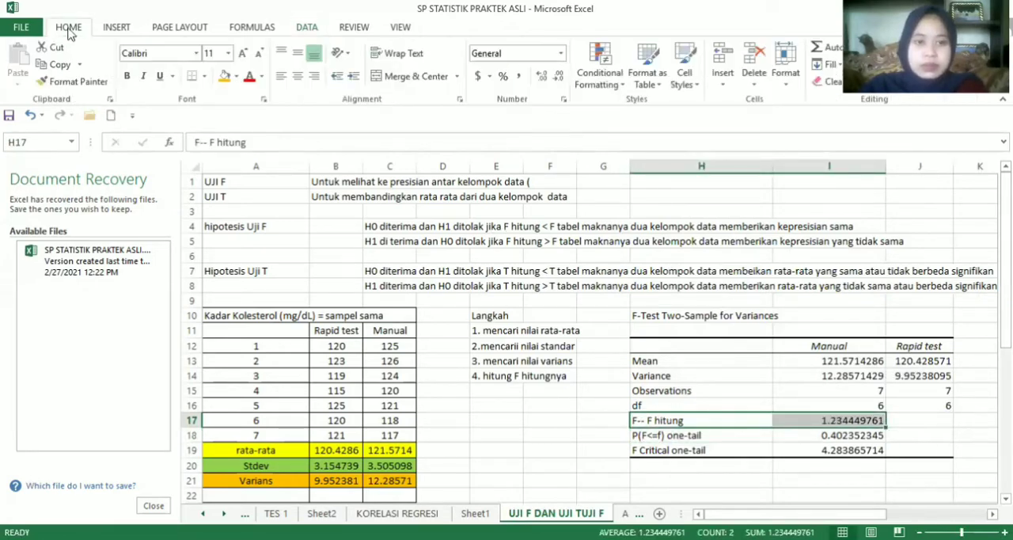
{"action": "left_click", "coordinate": [225, 76]}
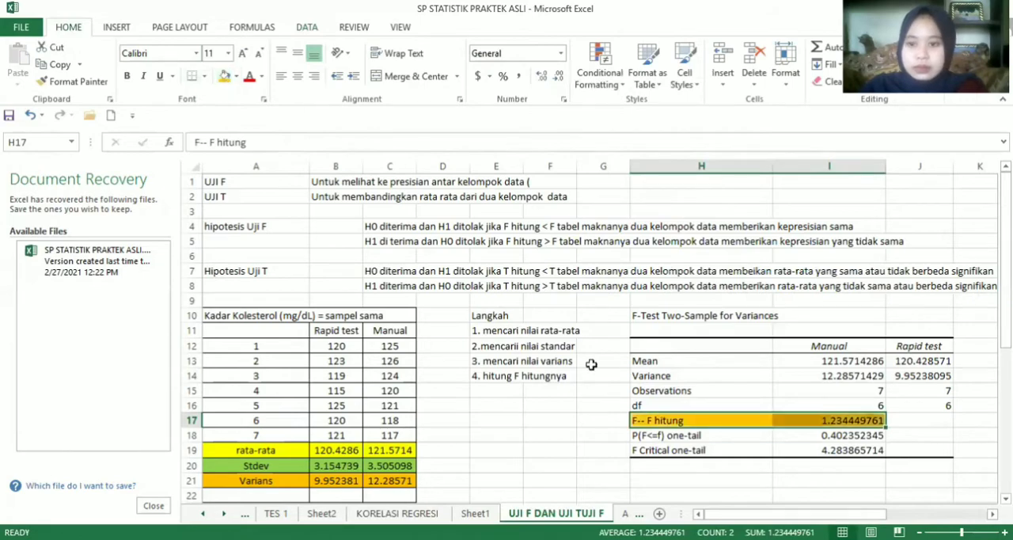
Extend the F critical label in H19 to read "F Critical one-tail -- f tabel"
{"action": "left_click", "coordinate": [673, 450]}
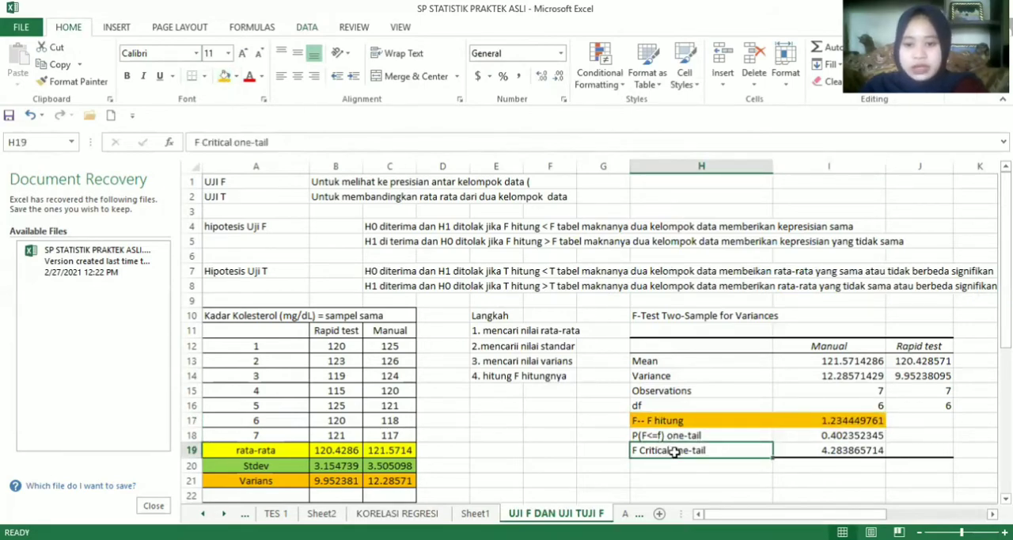
{"action": "left_click", "coordinate": [368, 139]}
{"action": "type", "text": "--"}
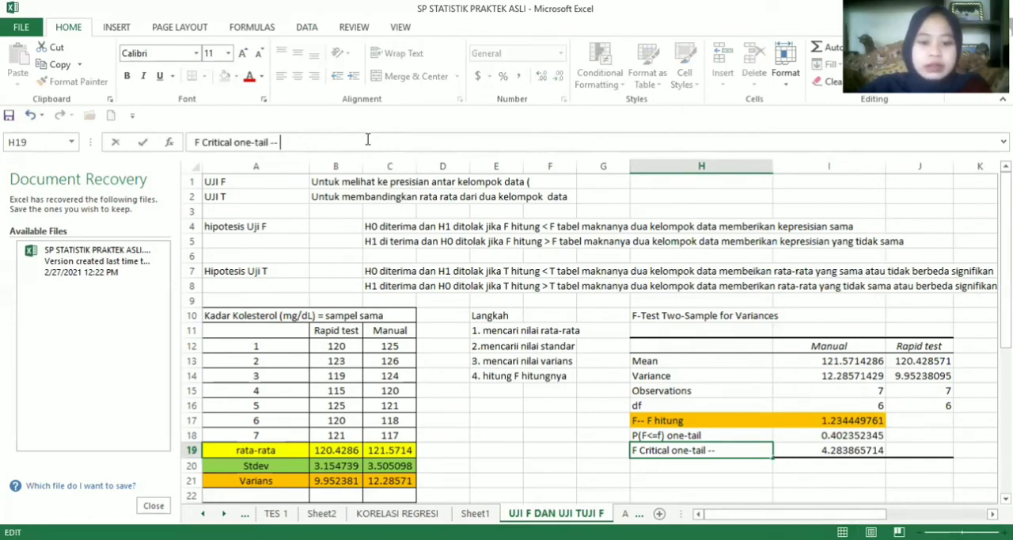
{"action": "type", "text": " f tabel"}
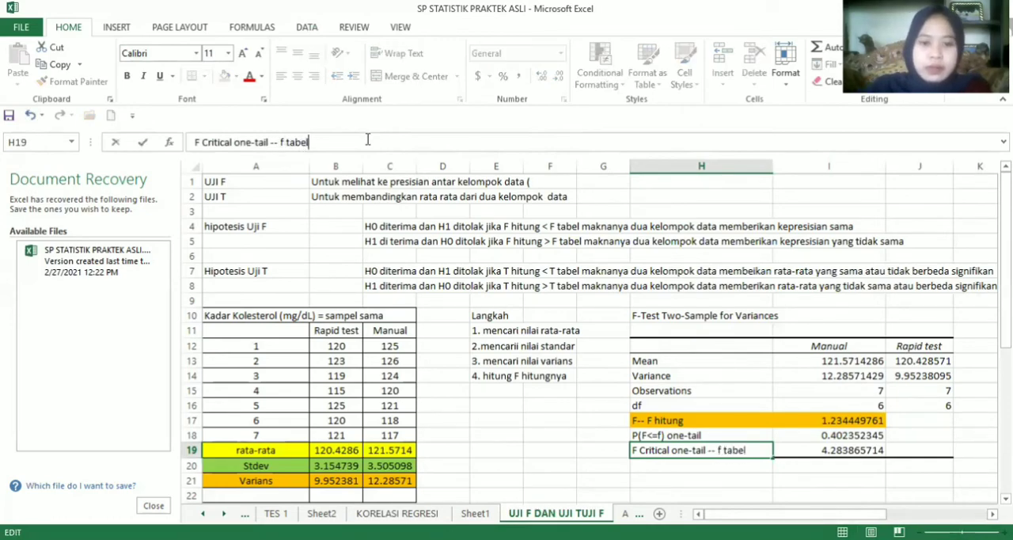
Highlight the F critical label and its value in H19:I19 with the same orange fill
{"action": "left_click_drag", "start_coordinate": [779, 450], "coordinate": [696, 455]}
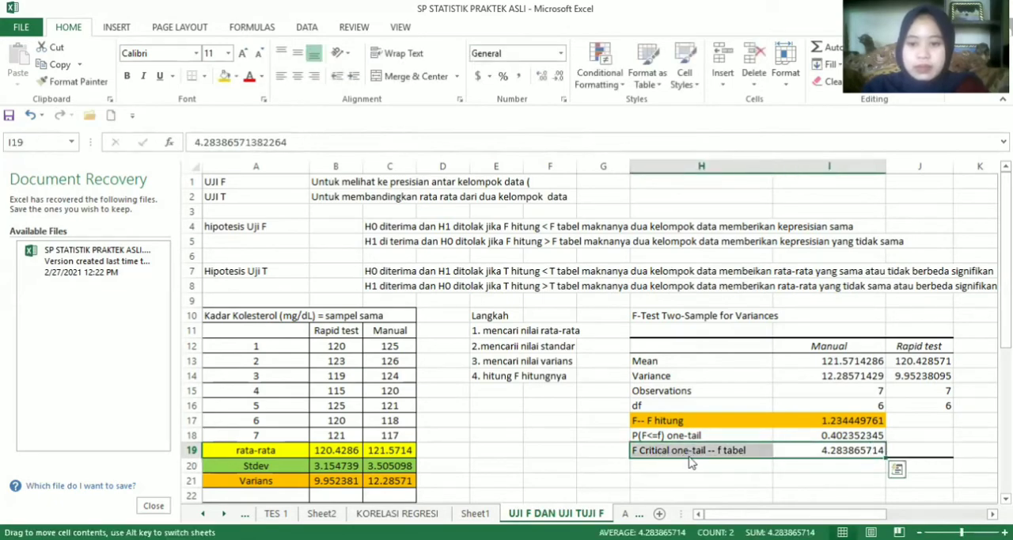
{"action": "left_click_drag", "start_coordinate": [690, 463], "coordinate": [263, 209]}
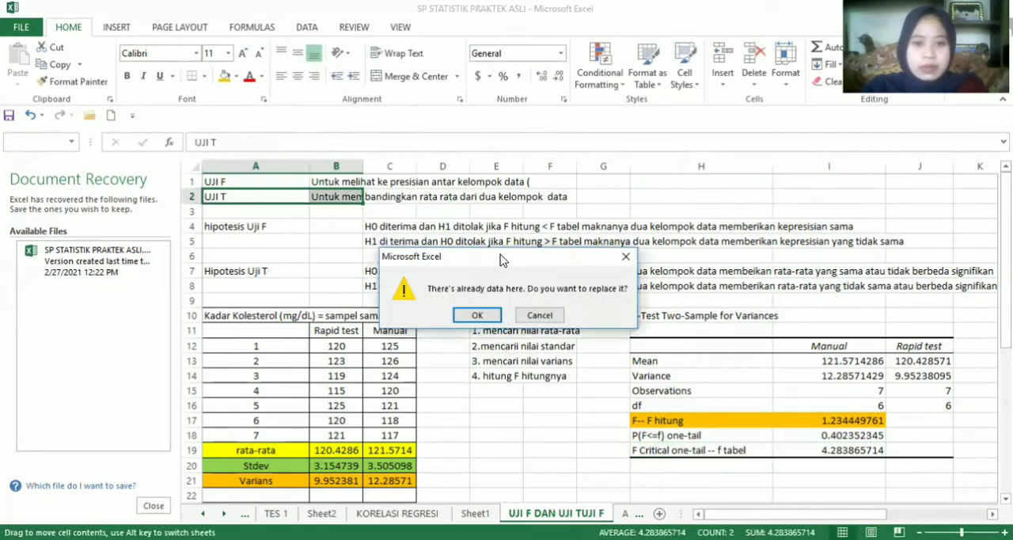
{"action": "left_click", "coordinate": [625, 258]}
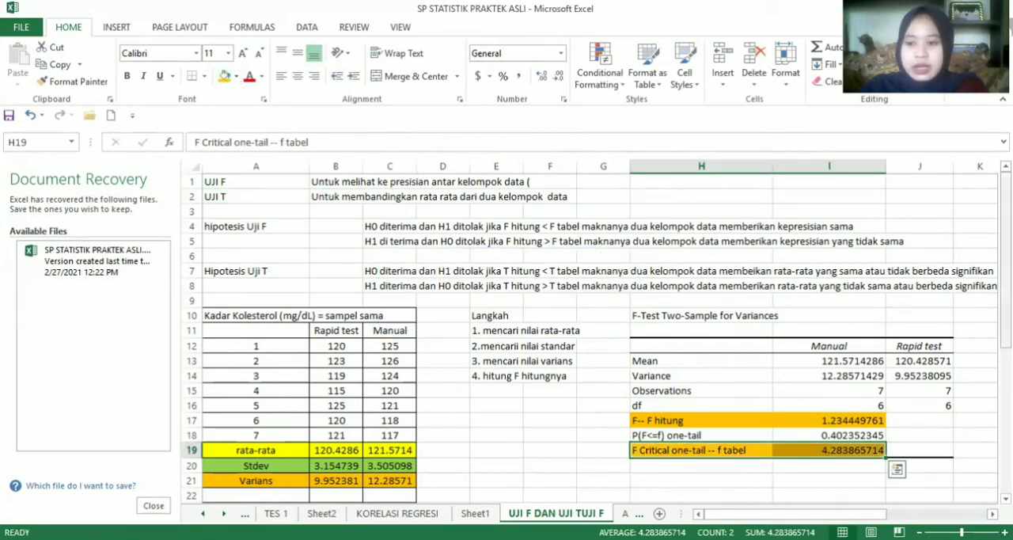
Enter the comparison "F hitung 1.234 < f tabel 4.283" in H21 below the F-test results
{"action": "scroll", "coordinate": [586, 332], "scroll_direction": "down", "scroll_amount": 2}
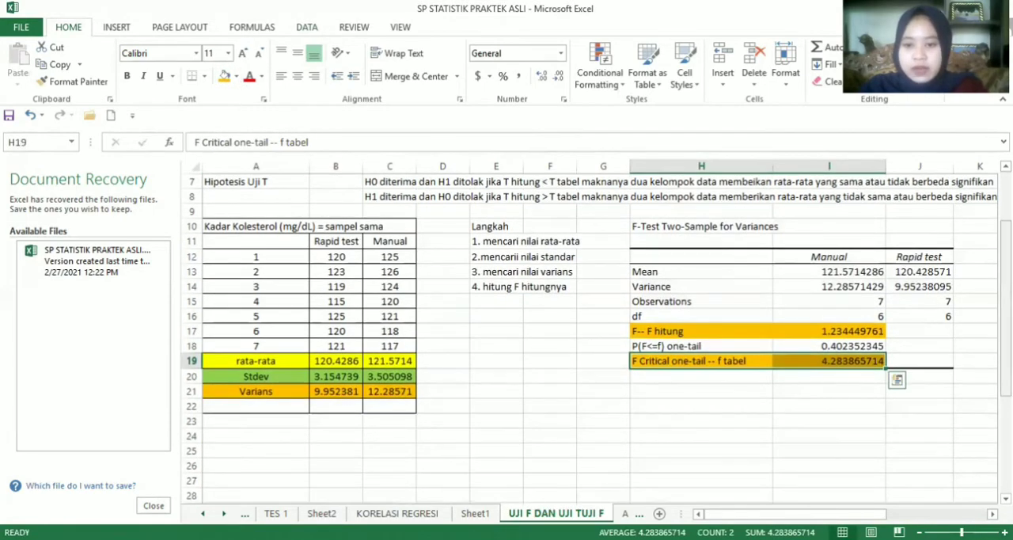
{"action": "left_click", "coordinate": [702, 387]}
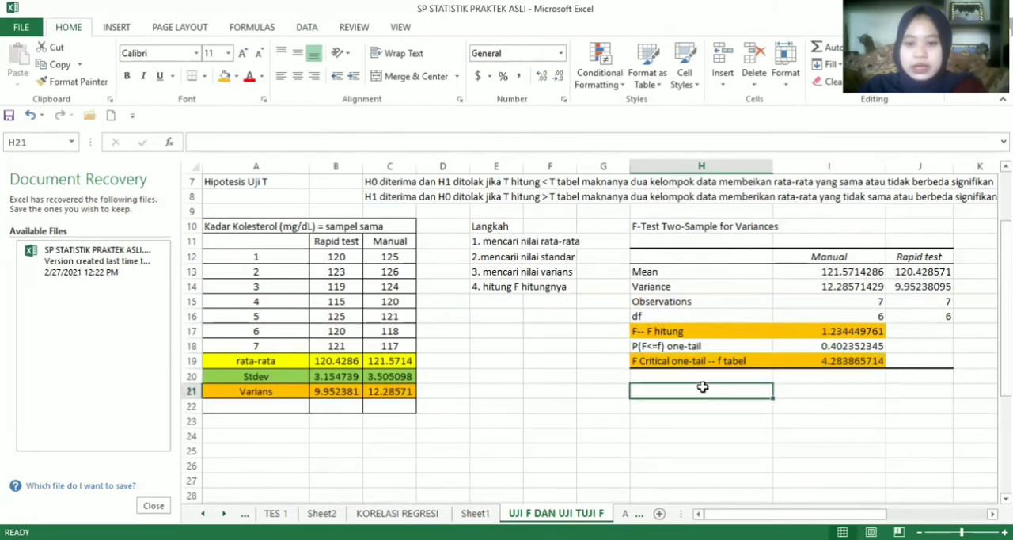
{"action": "type", "text": "f"}
{"action": "key", "text": "BackSpace"}
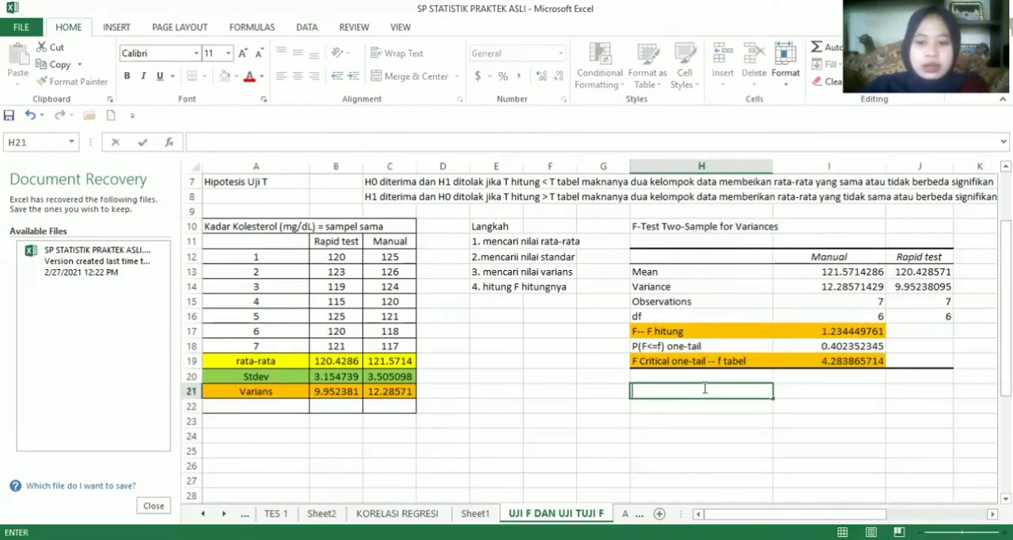
{"action": "type", "text": "F"}
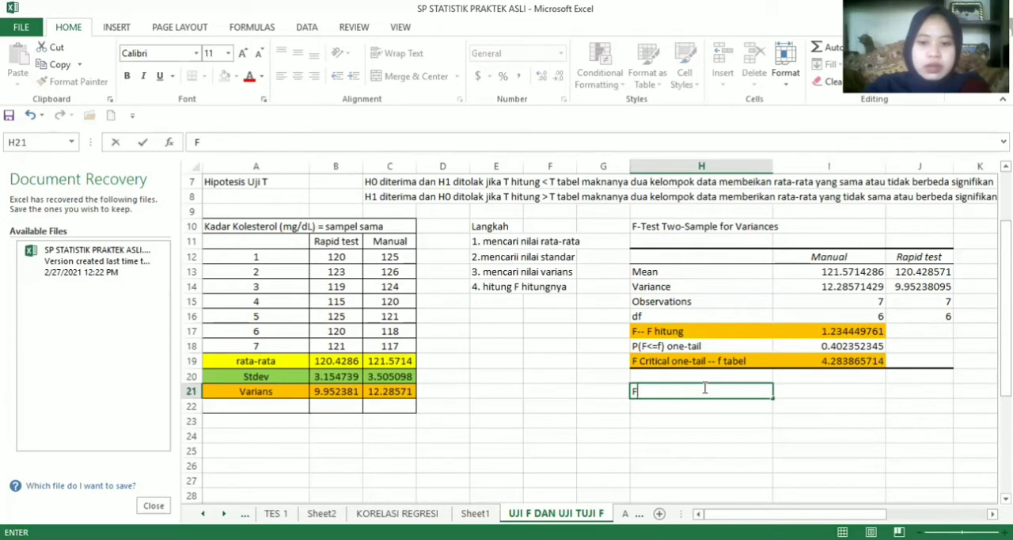
{"action": "type", "text": " hitung"}
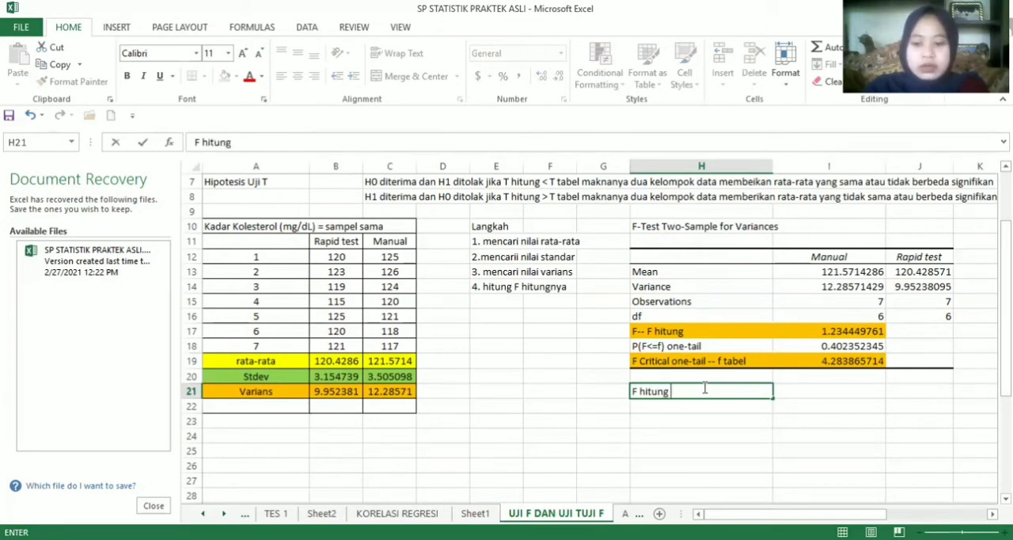
{"action": "type", "text": " 1"}
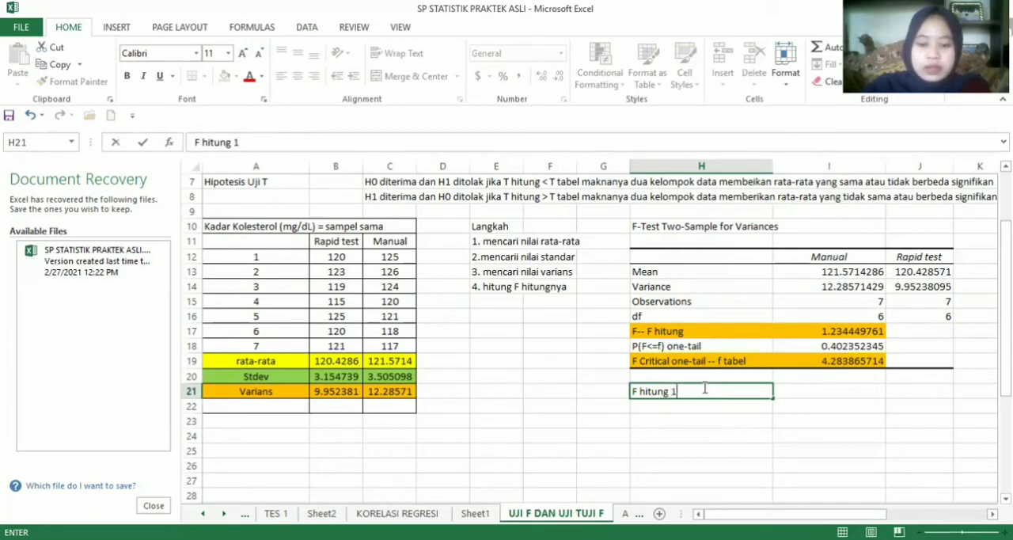
{"action": "type", "text": ".2"}
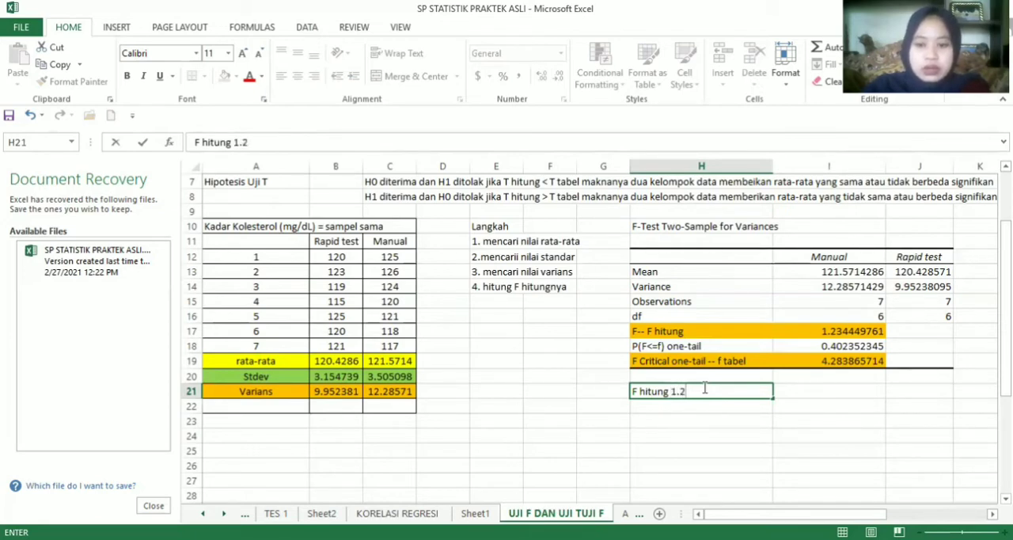
{"action": "type", "text": "34"}
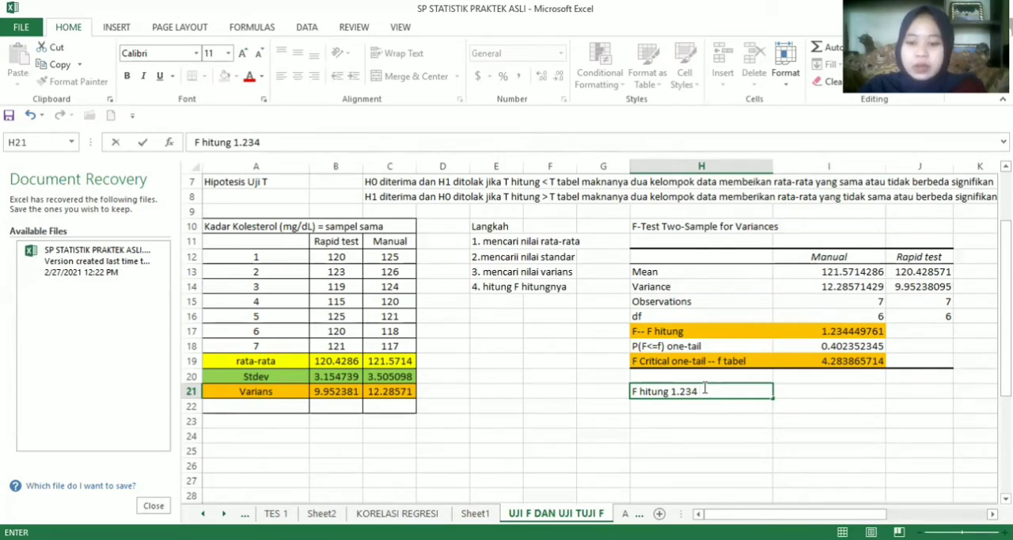
{"action": "type", "text": ","}
{"action": "key", "text": "BackSpace"}
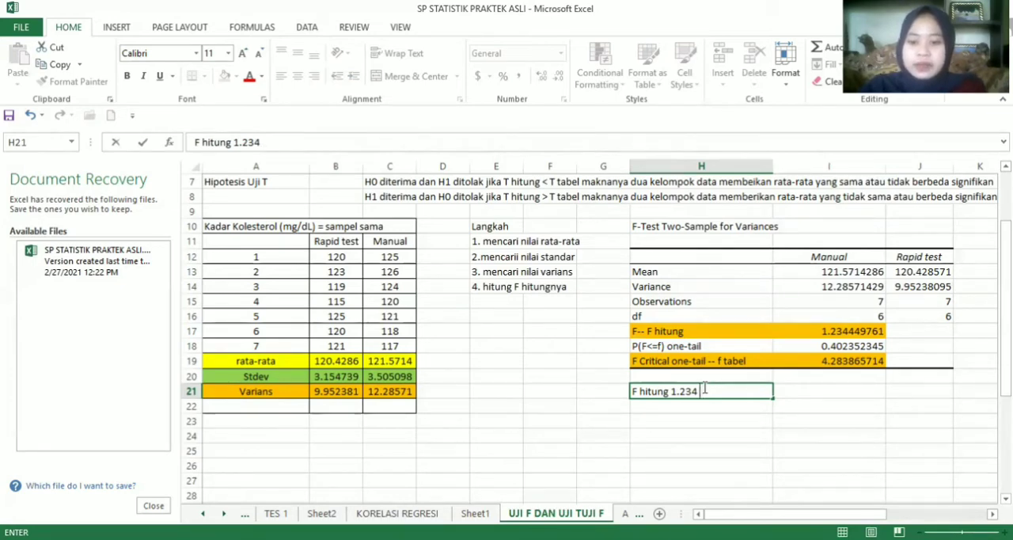
{"action": "type", "text": "< f"}
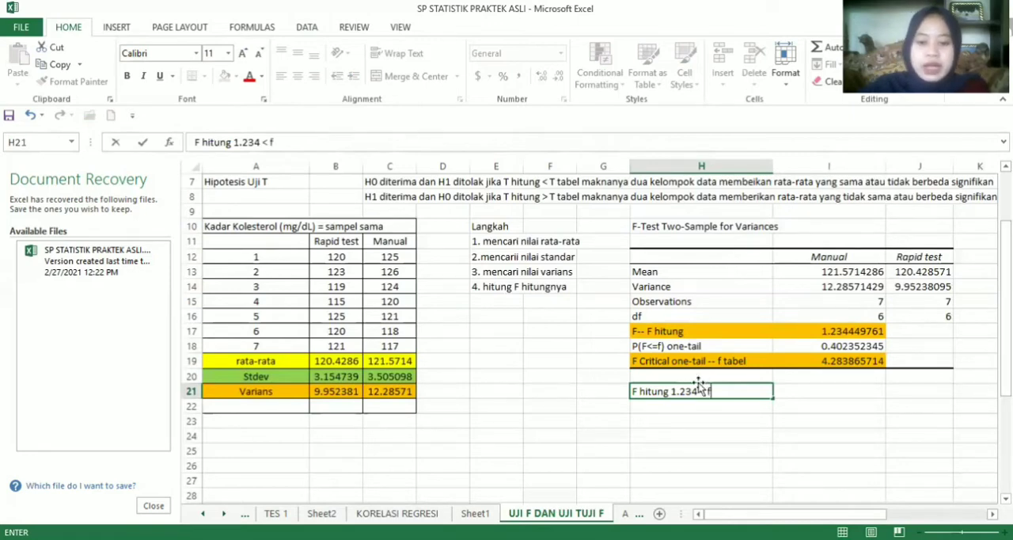
{"action": "type", "text": " tba"}
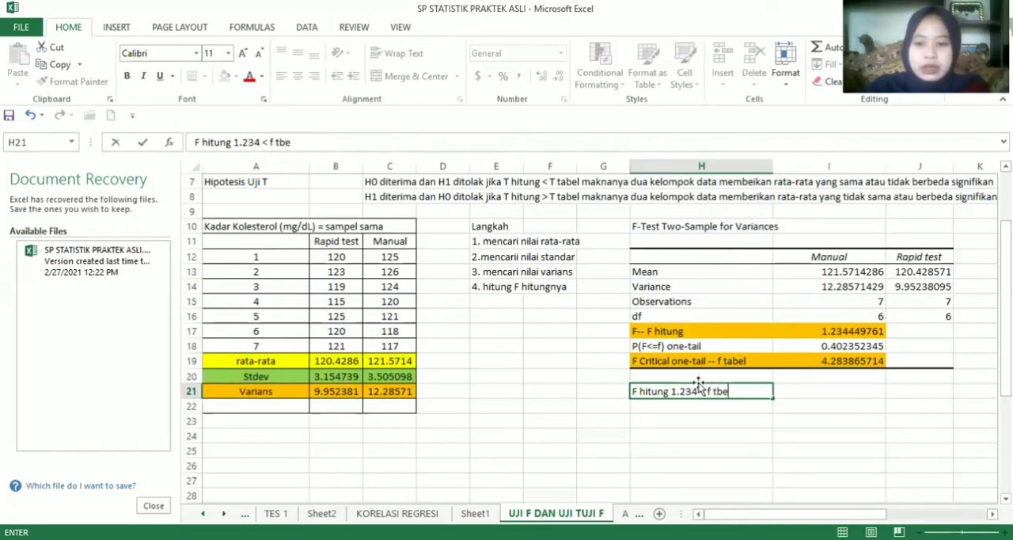
{"action": "key", "text": "BackSpace"}
{"action": "key", "text": "BackSpace"}
{"action": "type", "text": "abel"}
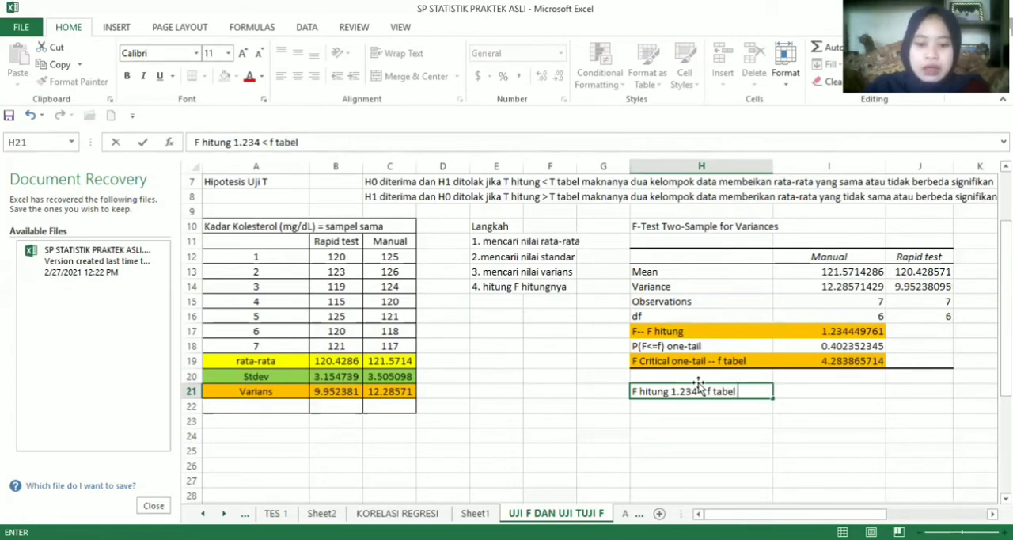
{"action": "type", "text": " 4."}
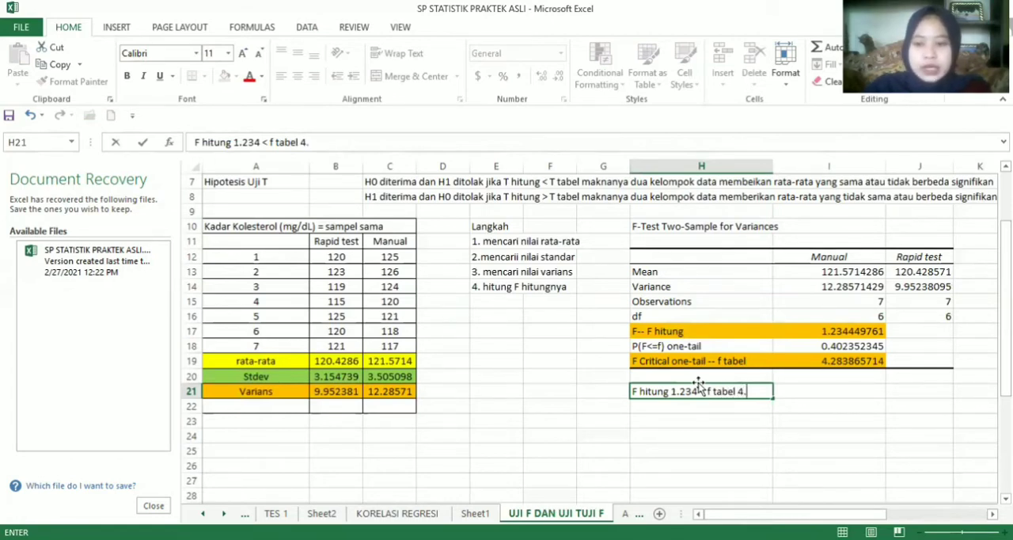
{"action": "type", "text": "28"}
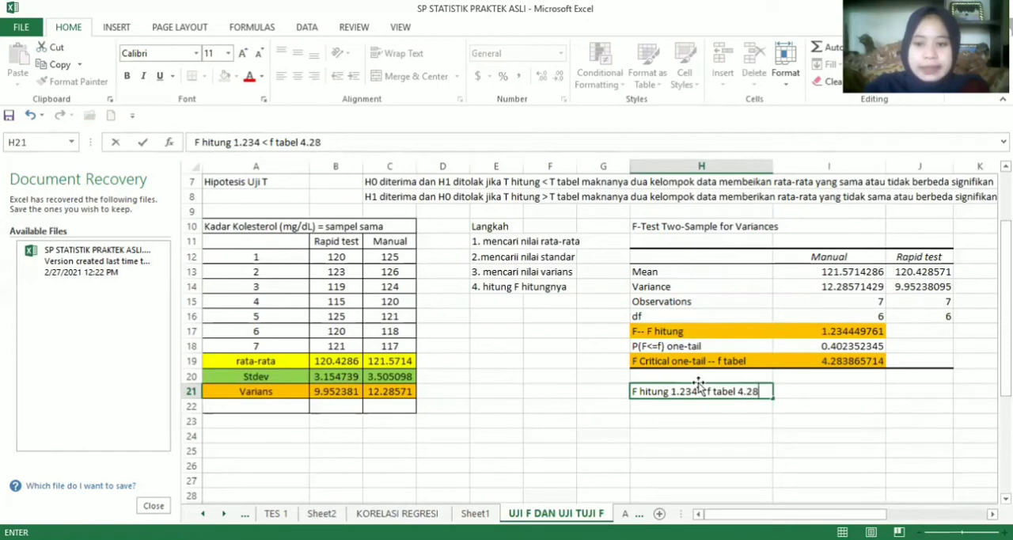
{"action": "type", "text": "3"}
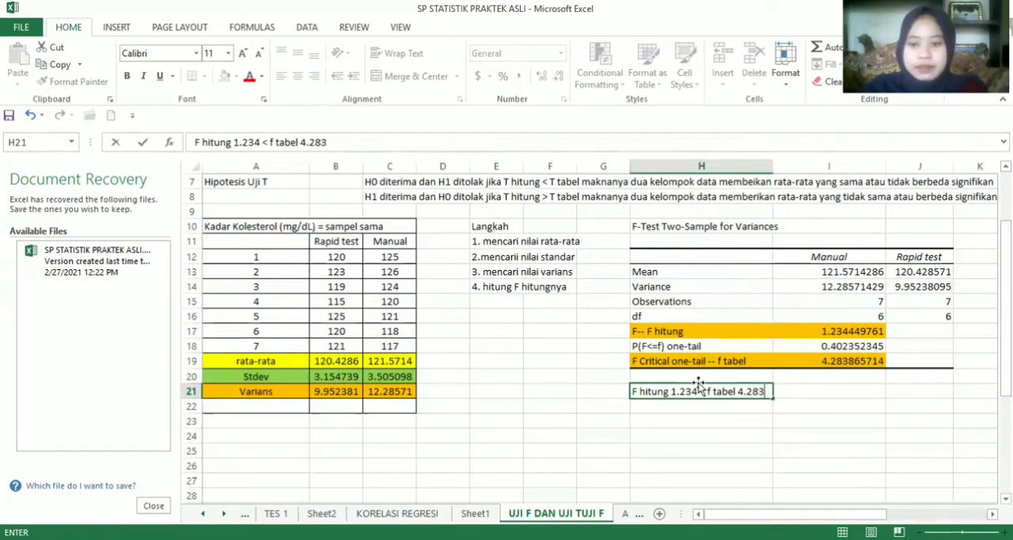
{"action": "key", "text": "Return"}
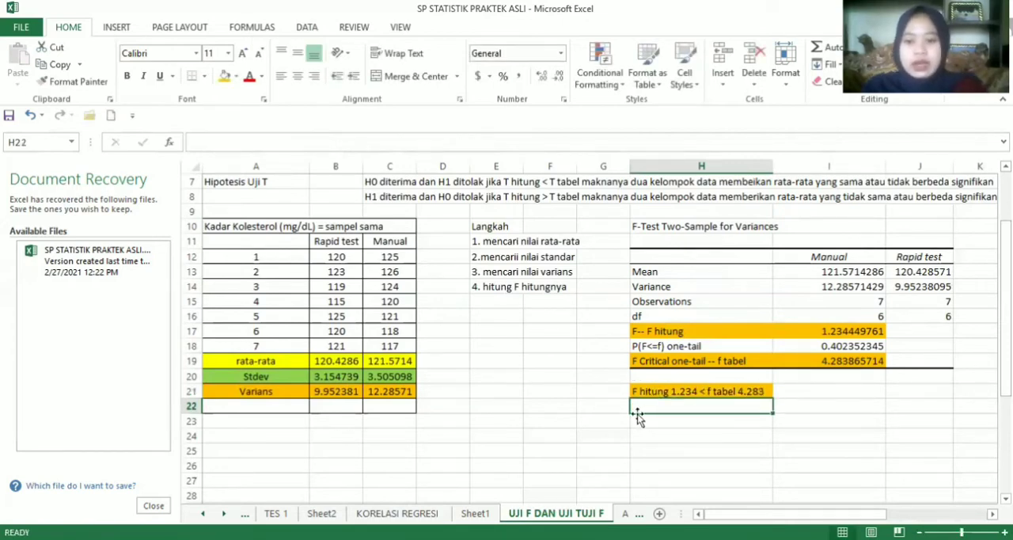
Enter the label "Hipotesis" in G22, beside the row under the F comparison
{"action": "left_click", "coordinate": [588, 410]}
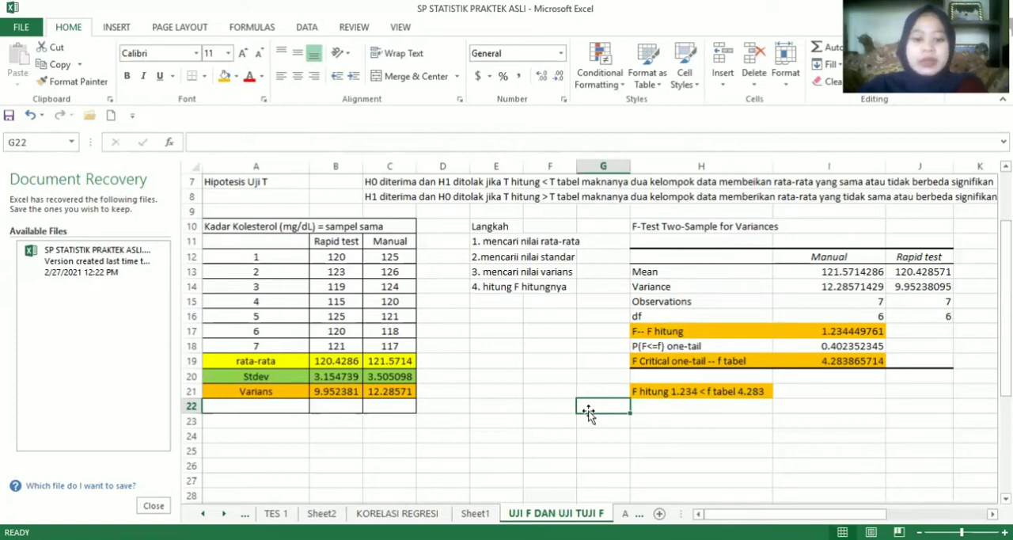
{"action": "type", "text": "Hipotesis"}
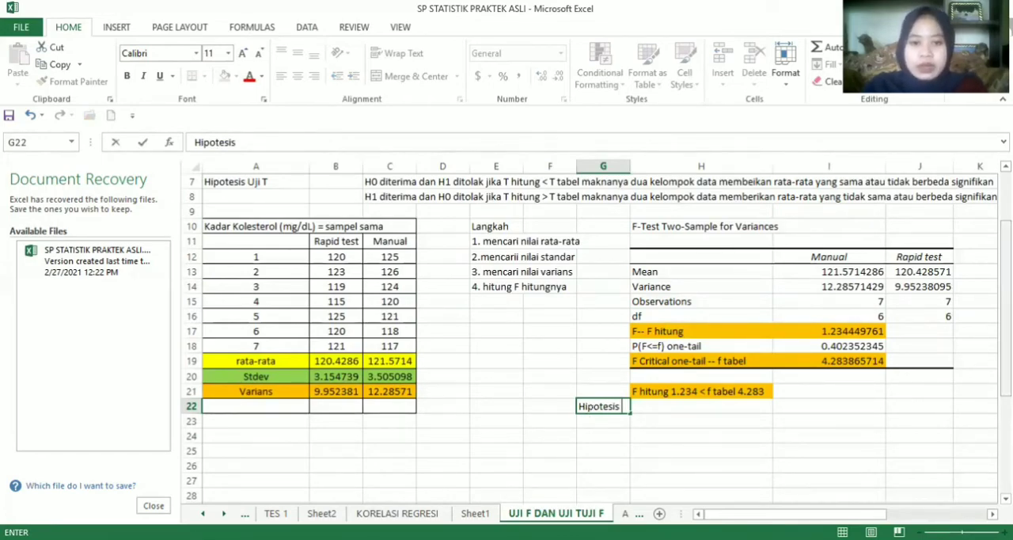
Copy the H0-accepted statement for Uji F from C4 into H22, next to the Hipotesis label
{"action": "left_click_drag", "start_coordinate": [1005, 381], "coordinate": [1006, 333]}
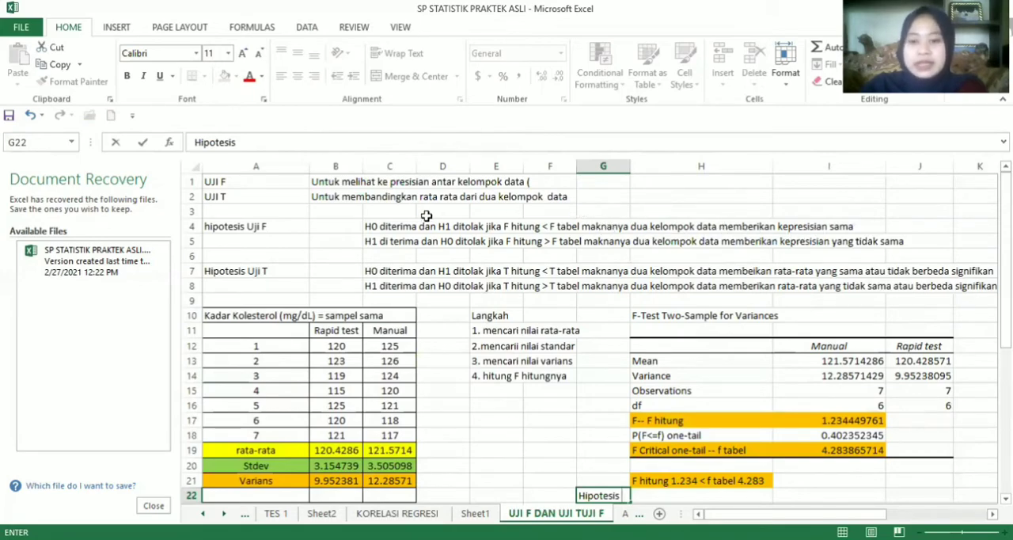
{"action": "left_click_drag", "start_coordinate": [371, 227], "coordinate": [793, 227]}
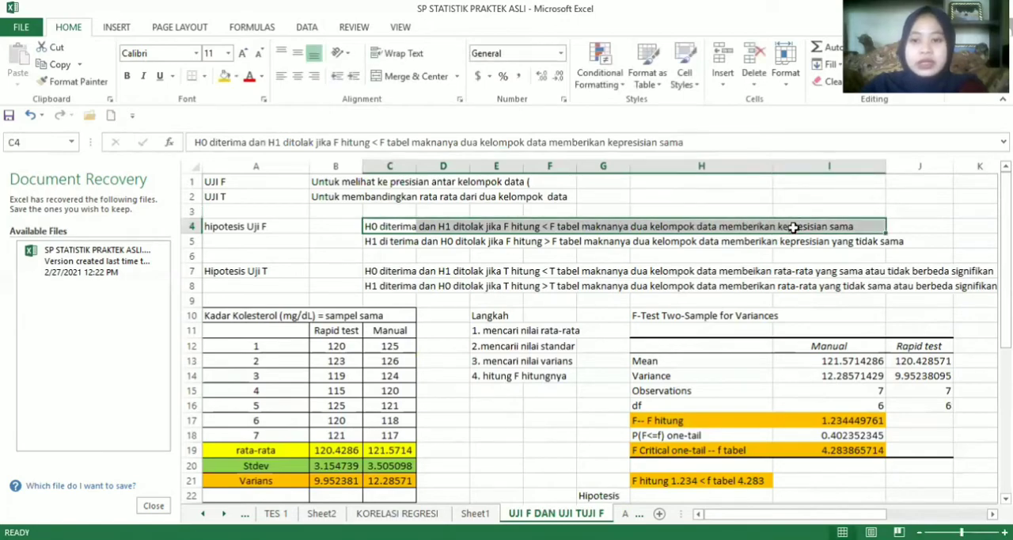
{"action": "right_click", "coordinate": [793, 227]}
{"action": "left_click", "coordinate": [827, 258]}
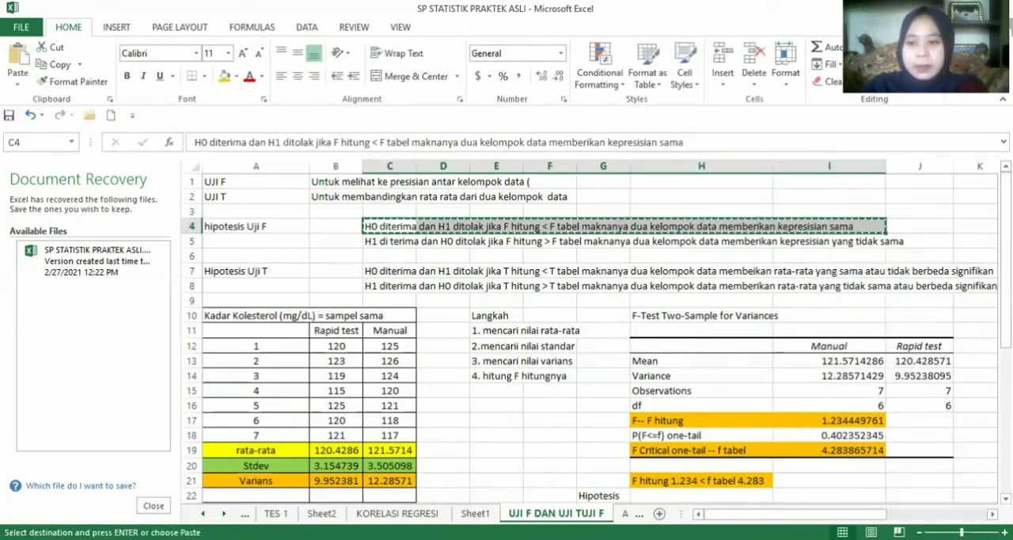
{"action": "scroll", "coordinate": [749, 337], "scroll_direction": "down", "scroll_amount": 4}
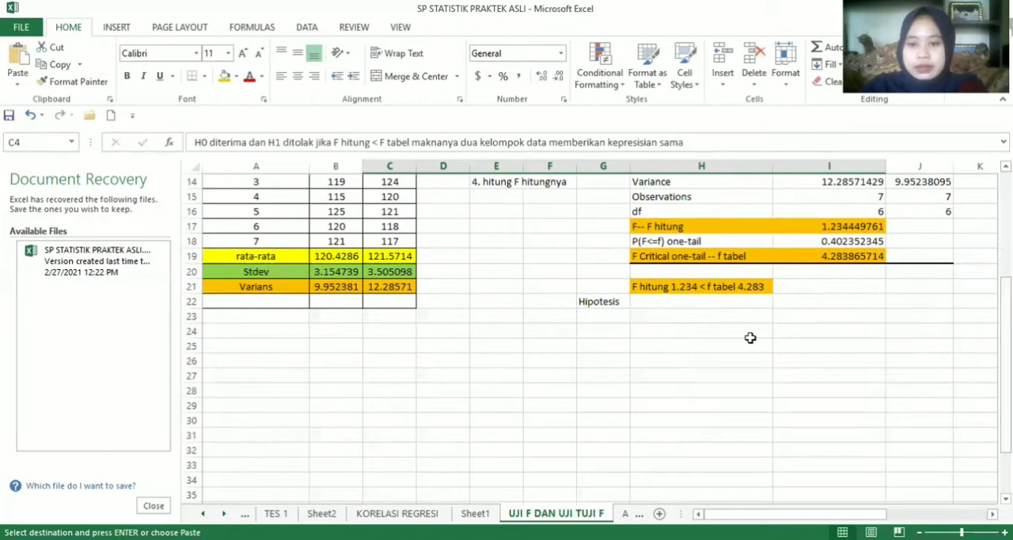
{"action": "left_click", "coordinate": [735, 301]}
{"action": "key", "text": "ctrl+v"}
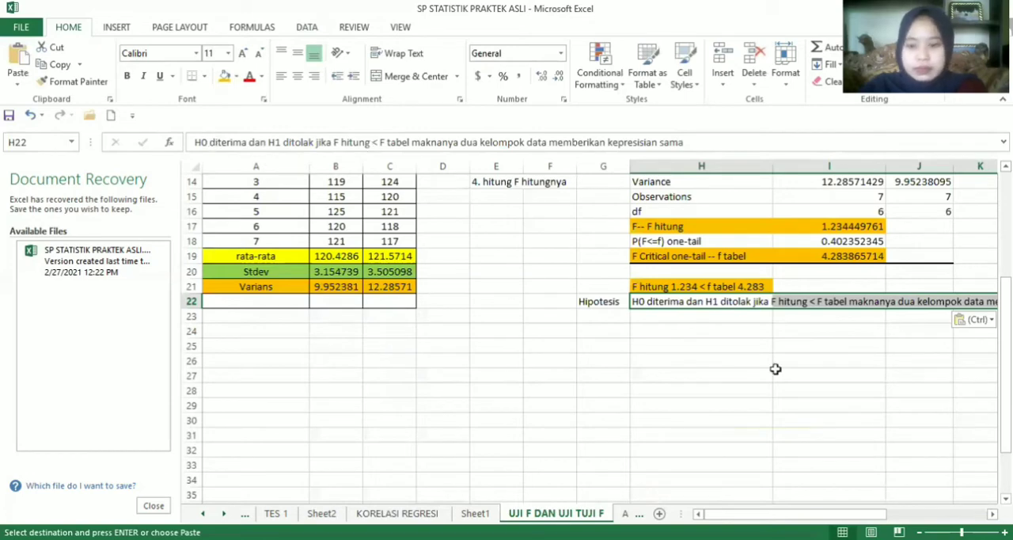
{"action": "key", "text": "Escape"}
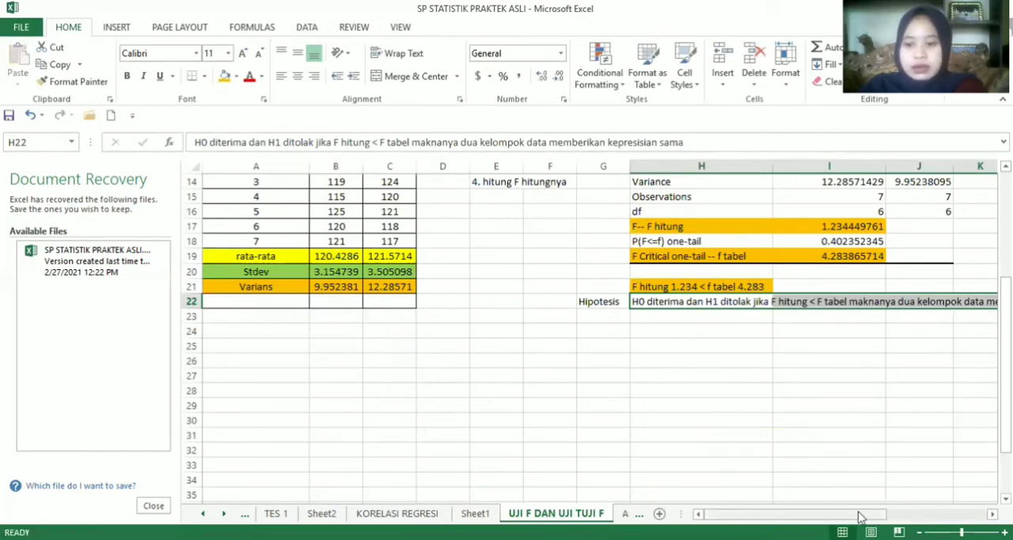
Append "/ equal varians" to the end of the hypothesis statement in H22
{"action": "left_click_drag", "start_coordinate": [860, 516], "coordinate": [911, 513]}
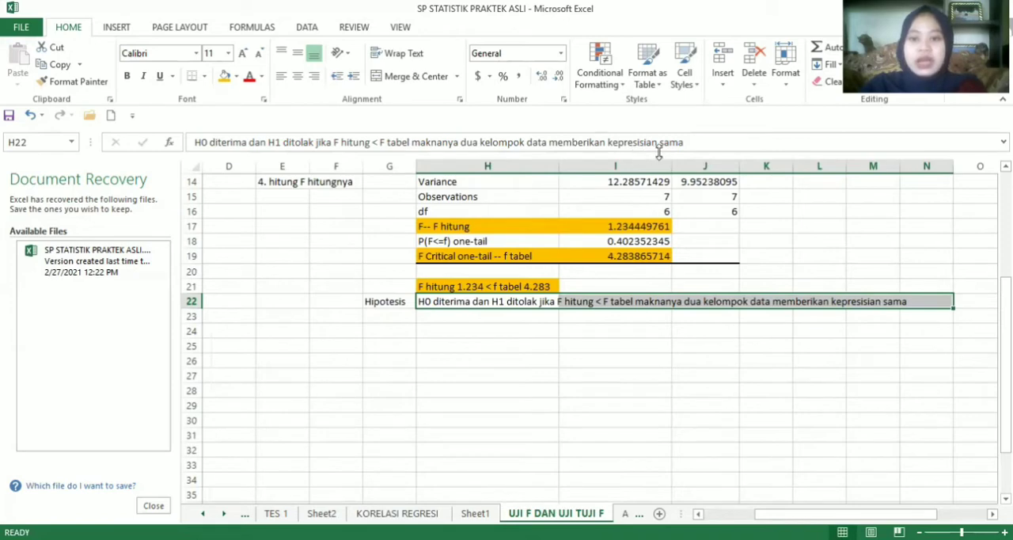
{"action": "left_click", "coordinate": [694, 143]}
{"action": "type", "text": "e"}
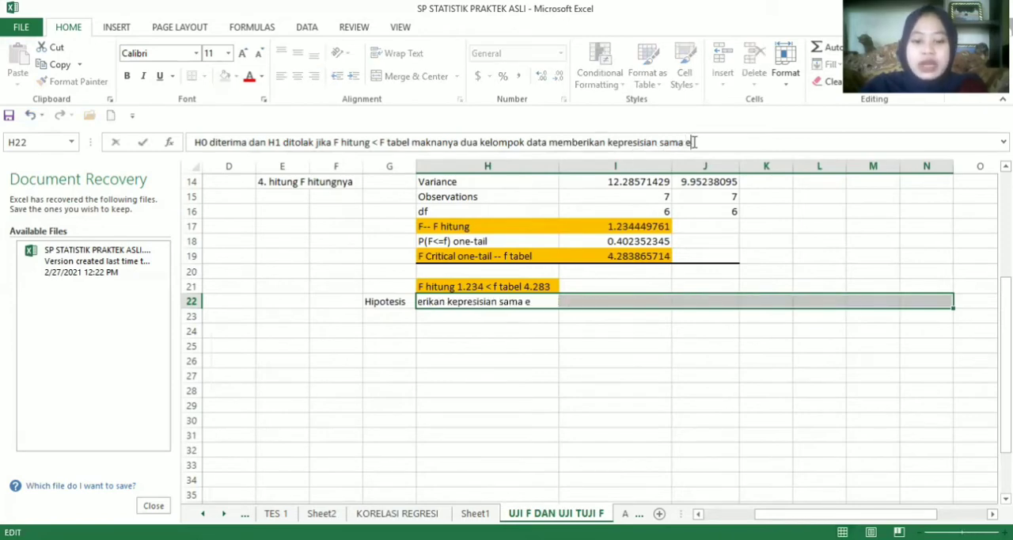
{"action": "type", "text": "qu"}
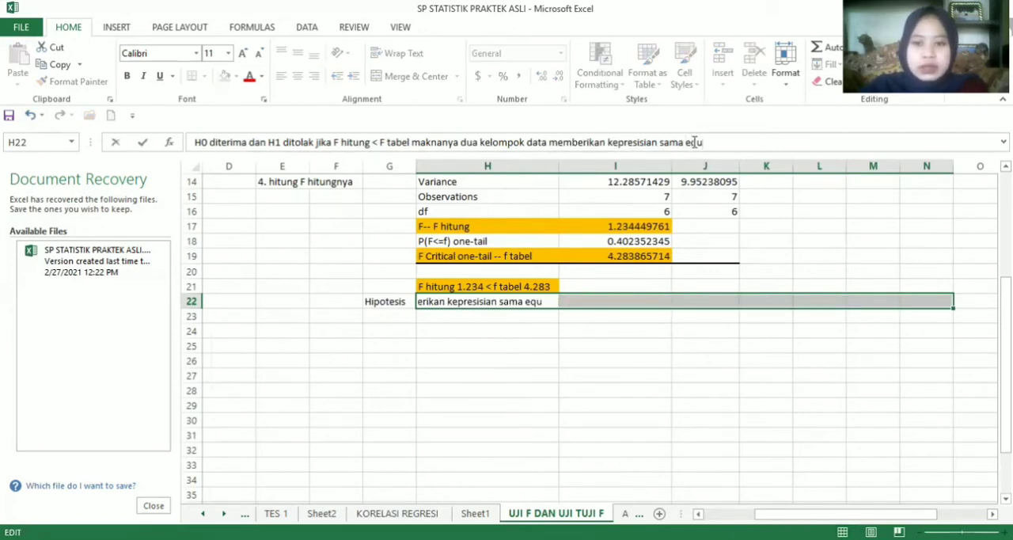
{"action": "key", "text": "BackSpace"}
{"action": "key", "text": "BackSpace"}
{"action": "key", "text": "BackSpace"}
{"action": "type", "text": "/"}
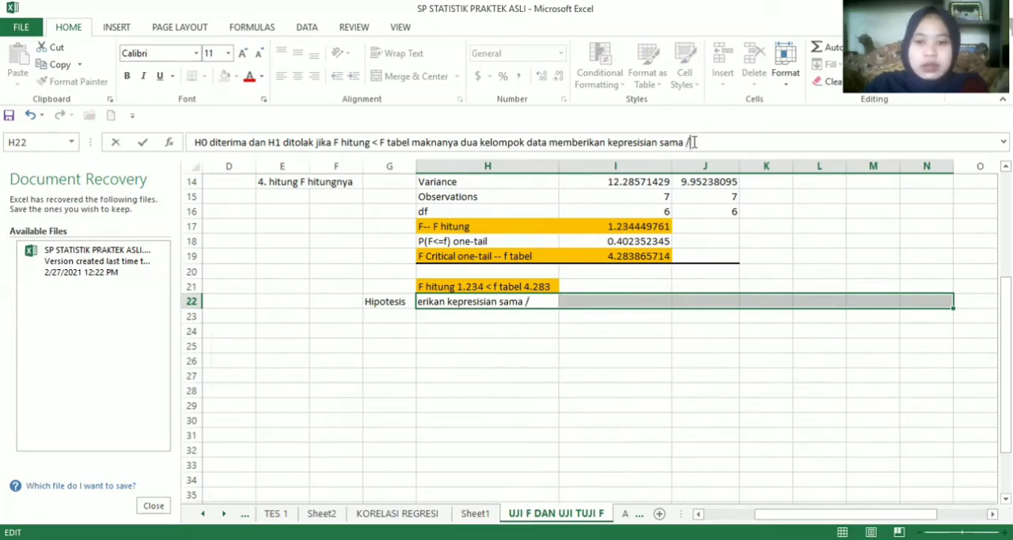
{"action": "type", "text": " e"}
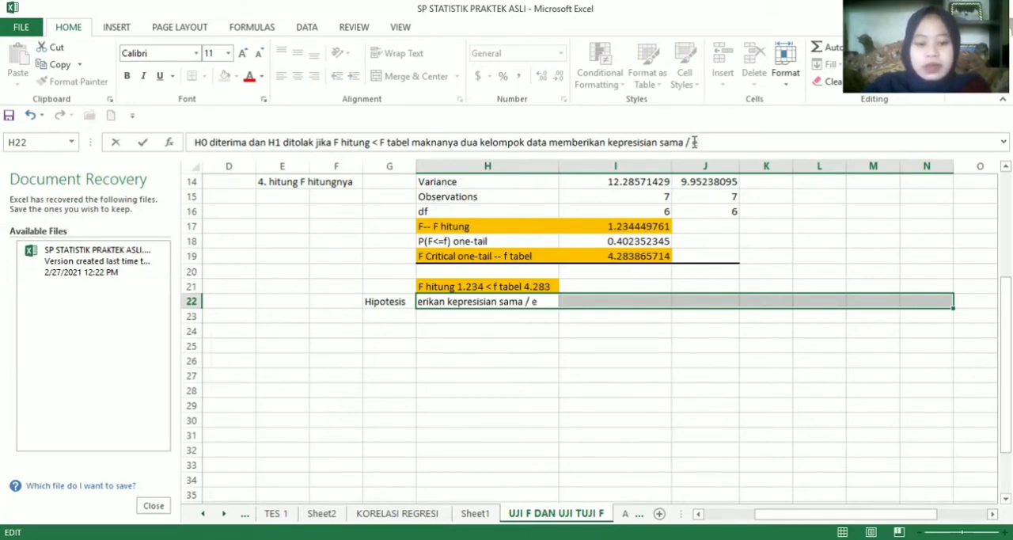
{"action": "type", "text": "qual va"}
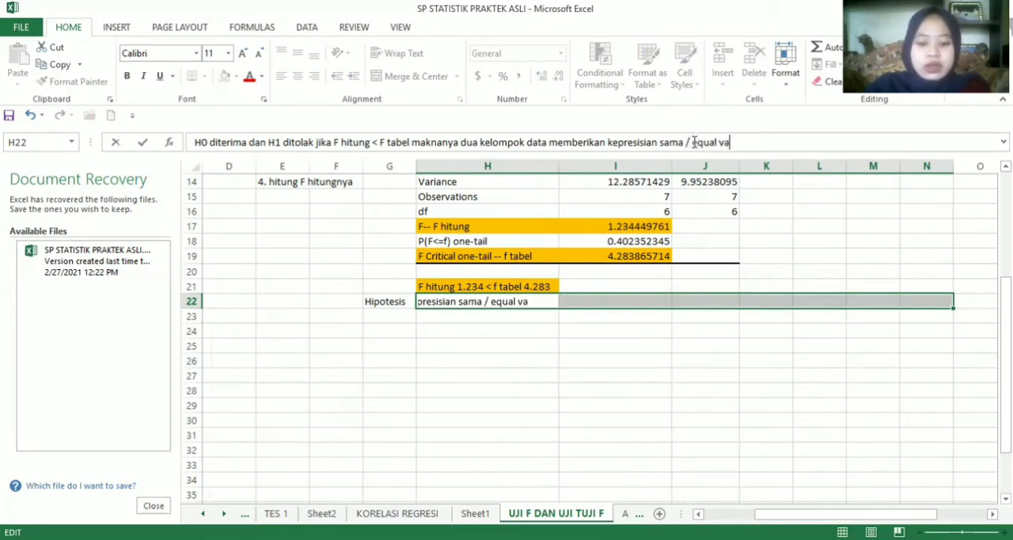
{"action": "type", "text": "rians"}
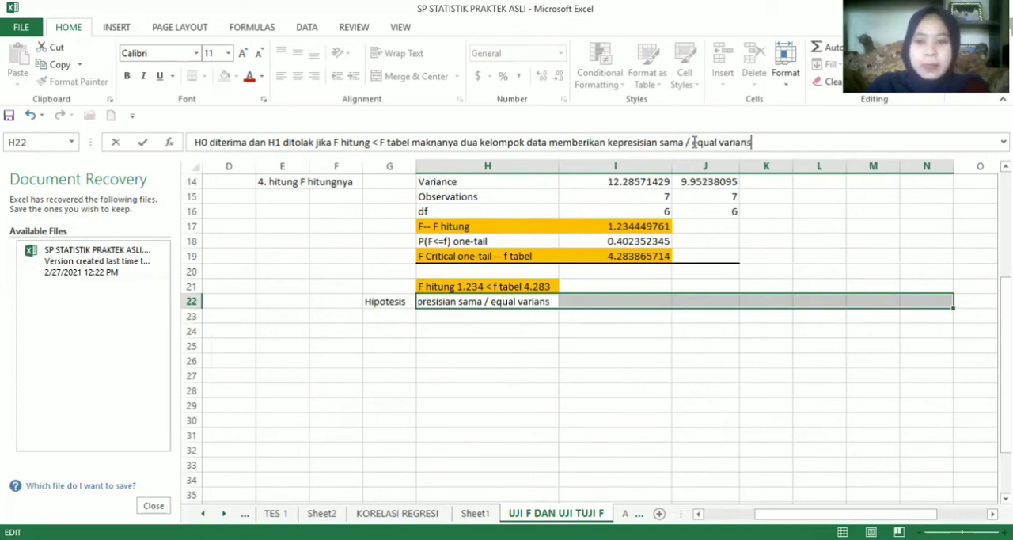
{"action": "key", "text": "Return"}
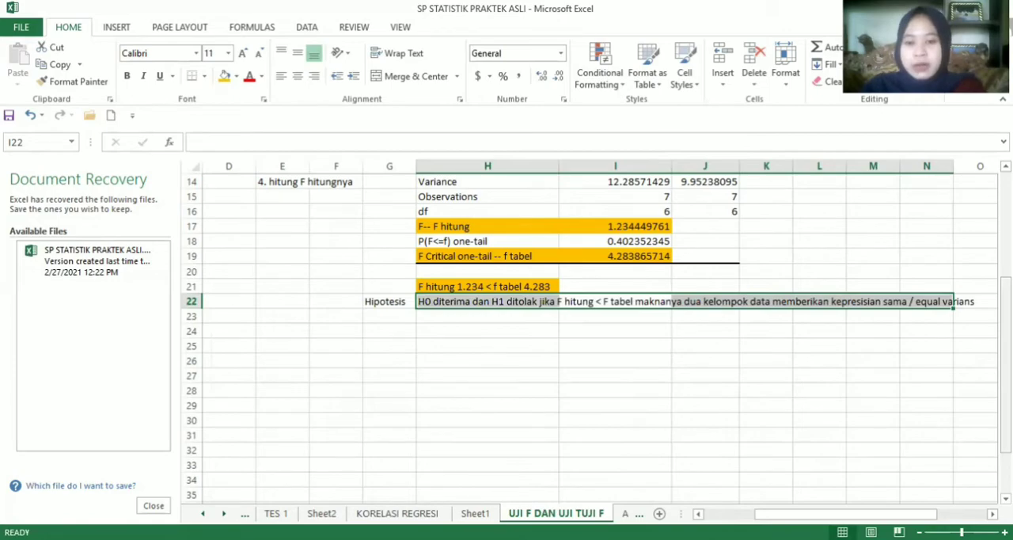
Start the t-Test: Two-Sample Assuming Equal Variances analysis from the data analysis tools
{"action": "mouse_move", "coordinate": [1005, 318]}
{"action": "left_mouse_down"}
{"action": "mouse_move", "coordinate": [1006, 245]}
{"action": "mouse_move", "coordinate": [1005, 311]}
{"action": "left_mouse_up"}
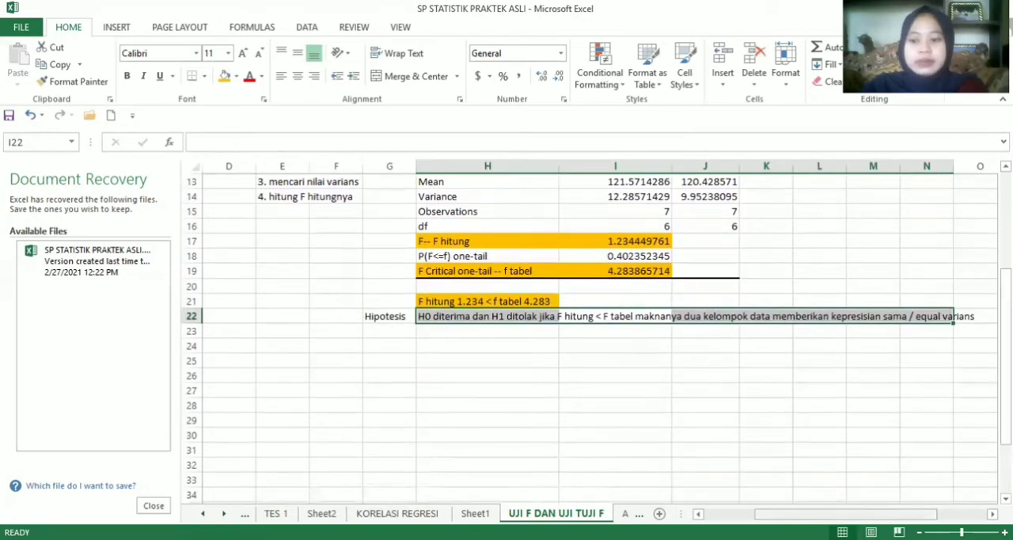
{"action": "left_click_drag", "start_coordinate": [847, 514], "coordinate": [795, 514]}
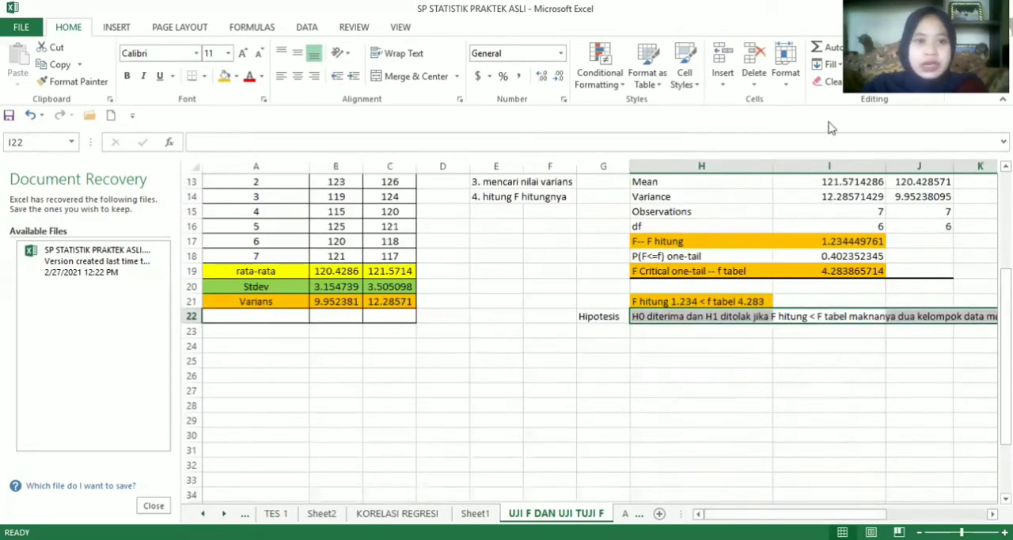
{"action": "left_click", "coordinate": [306, 29]}
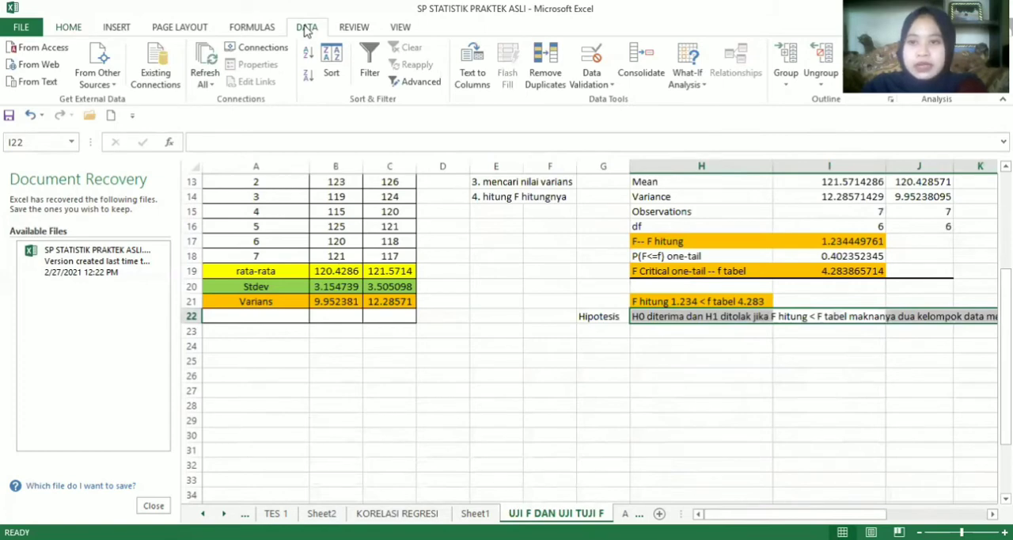
{"action": "left_click", "coordinate": [936, 47]}
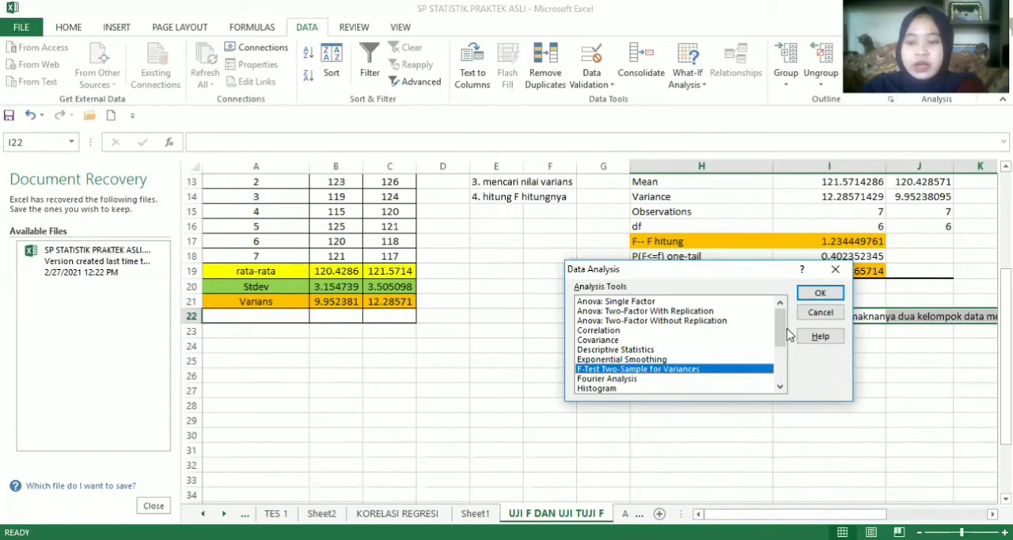
{"action": "left_click_drag", "start_coordinate": [786, 332], "coordinate": [780, 372]}
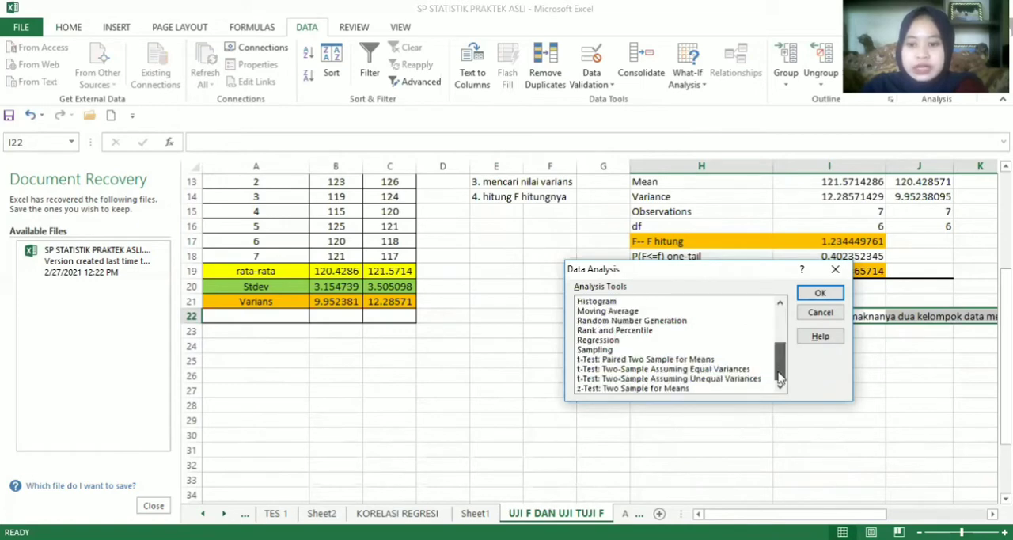
{"action": "left_click", "coordinate": [703, 368]}
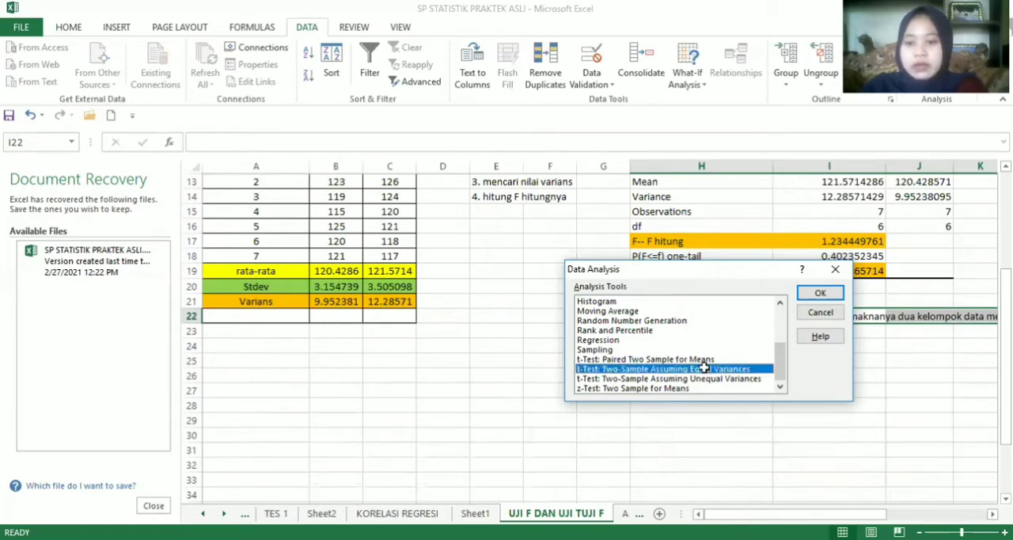
{"action": "double_click", "coordinate": [703, 368]}
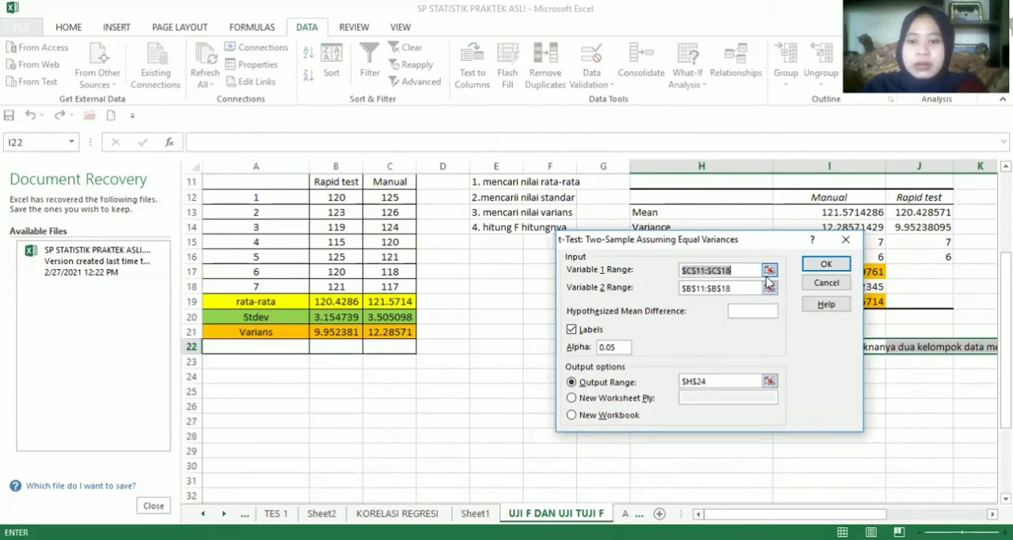
Set the t-test's Variable 1 range to the Manual data C11:C18 and Variable 2 to the Rapid test data B11:B18
{"action": "left_click", "coordinate": [769, 270]}
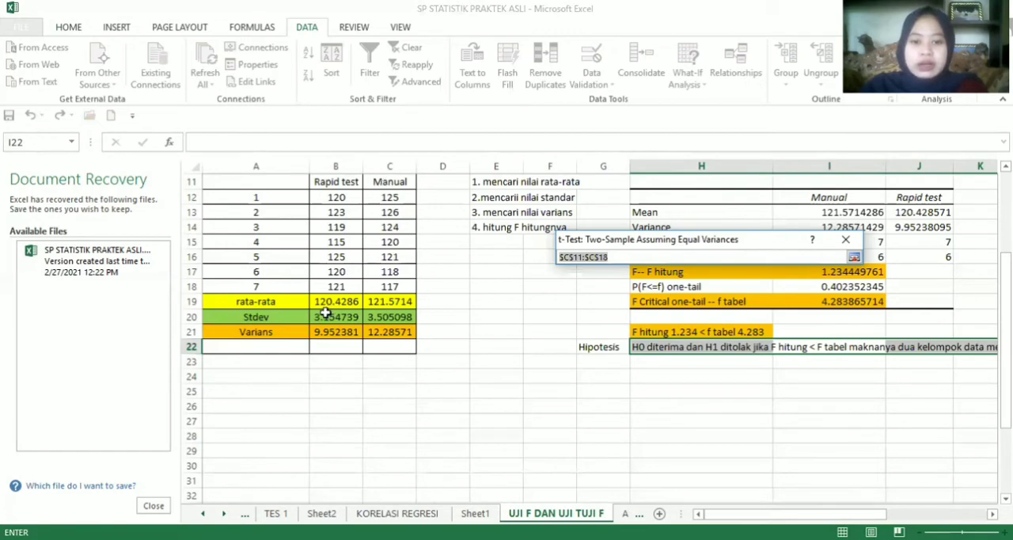
{"action": "left_click_drag", "start_coordinate": [387, 182], "coordinate": [388, 287]}
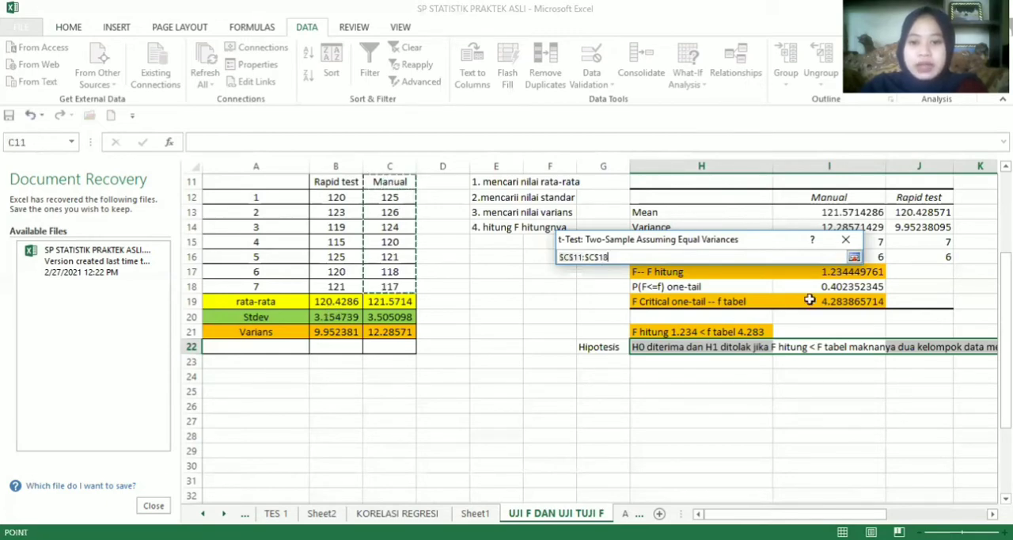
{"action": "left_click", "coordinate": [854, 258]}
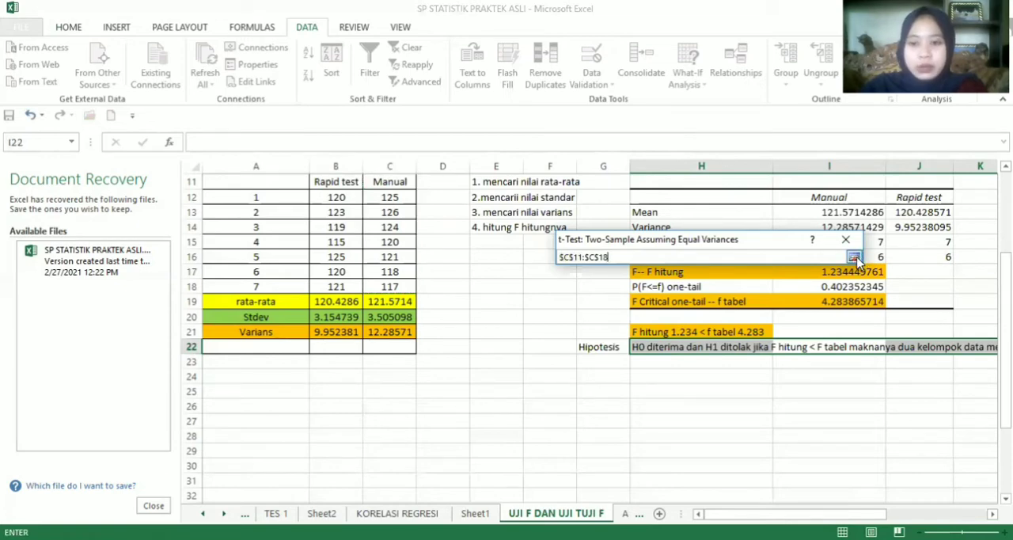
{"action": "left_click", "coordinate": [769, 288]}
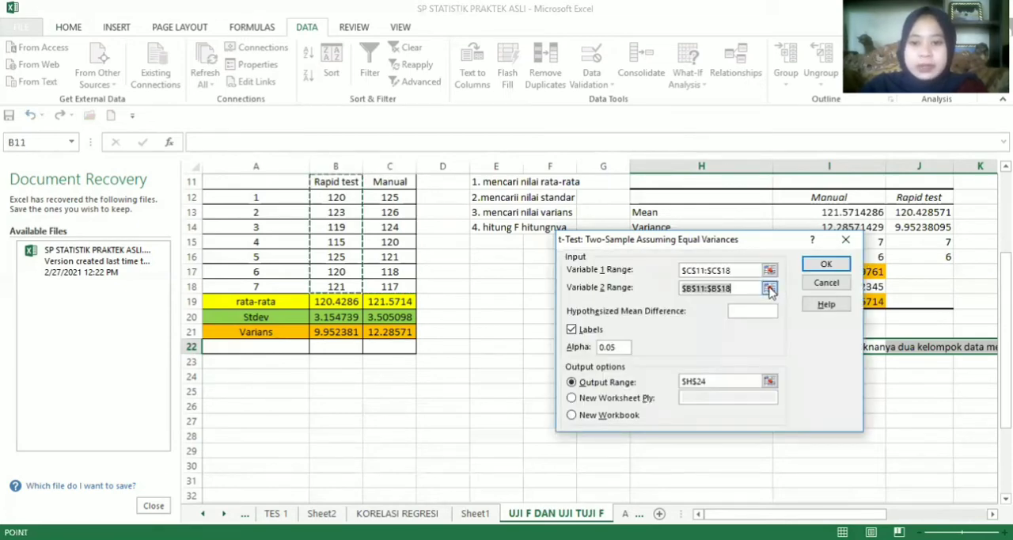
{"action": "left_click_drag", "start_coordinate": [338, 181], "coordinate": [338, 287]}
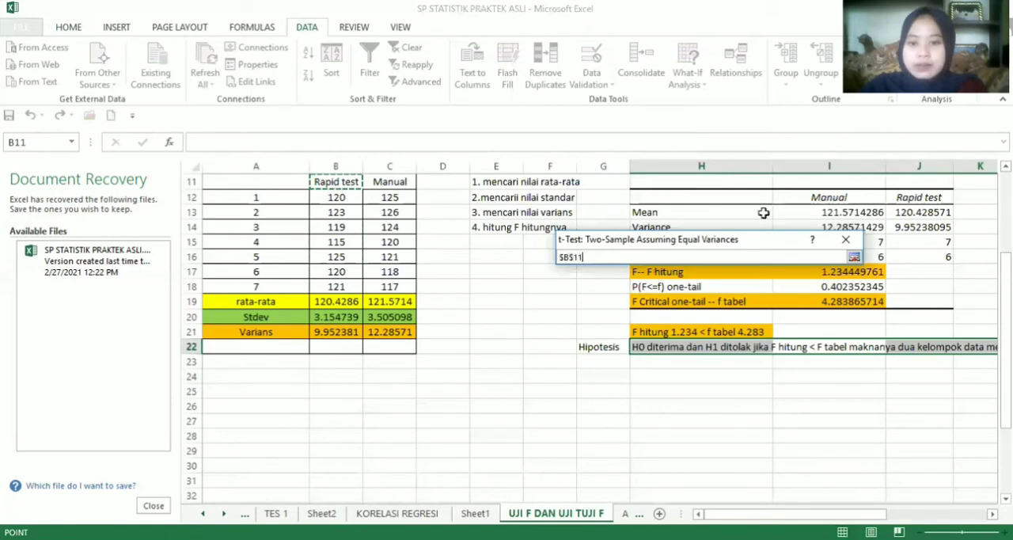
{"action": "left_click", "coordinate": [854, 260]}
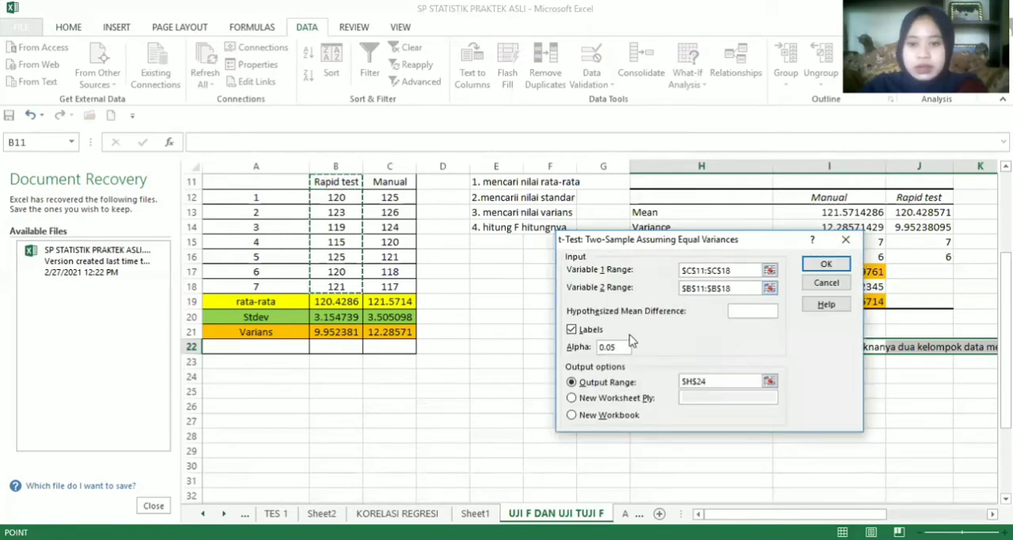
Keep Labels enabled, set the output range to H25, and run the equal-variances t-test
{"action": "left_click", "coordinate": [571, 330]}
{"action": "left_click", "coordinate": [571, 330]}
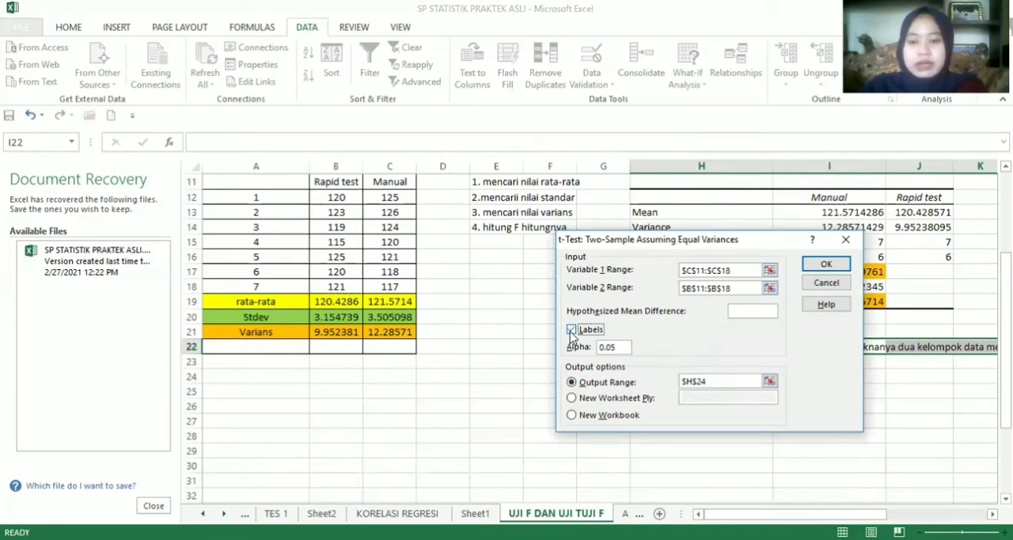
{"action": "left_click", "coordinate": [571, 330]}
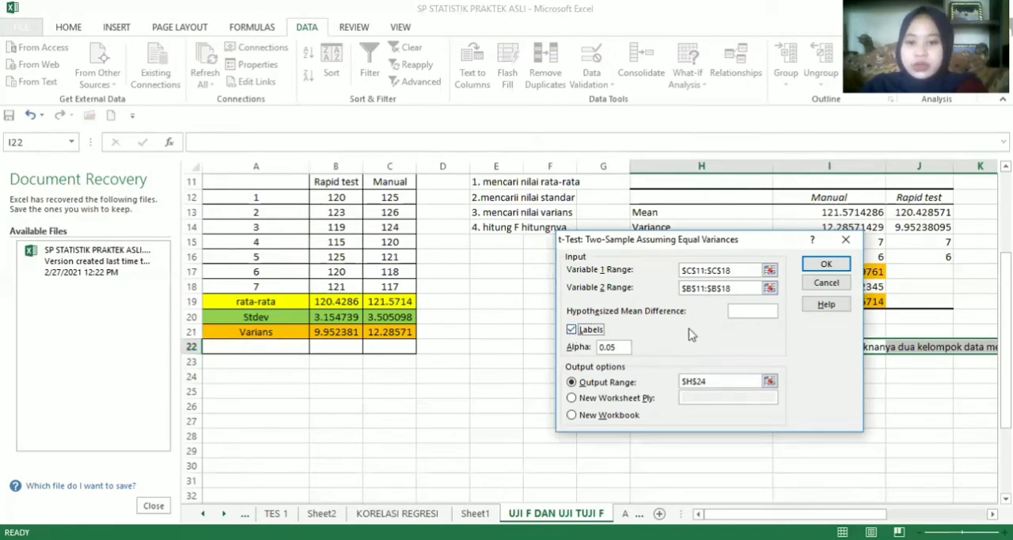
{"action": "left_click", "coordinate": [571, 383]}
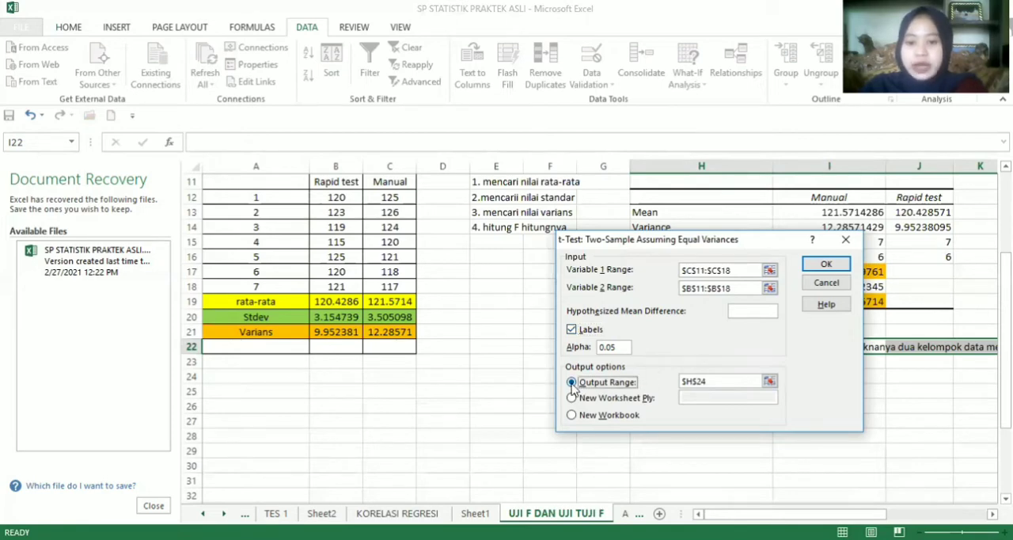
{"action": "left_click", "coordinate": [768, 382]}
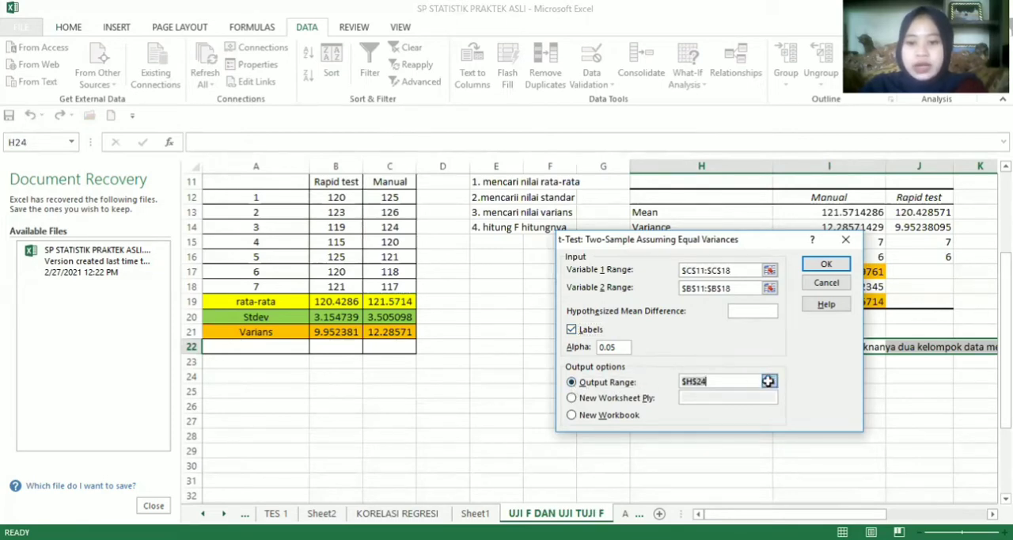
{"action": "left_click", "coordinate": [768, 381]}
{"action": "left_click", "coordinate": [671, 391]}
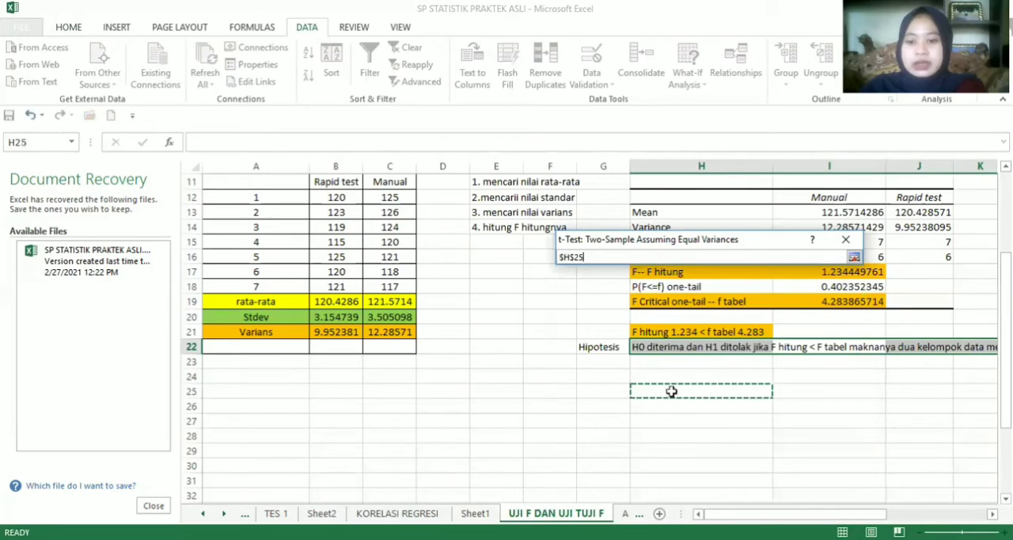
{"action": "left_click", "coordinate": [855, 256]}
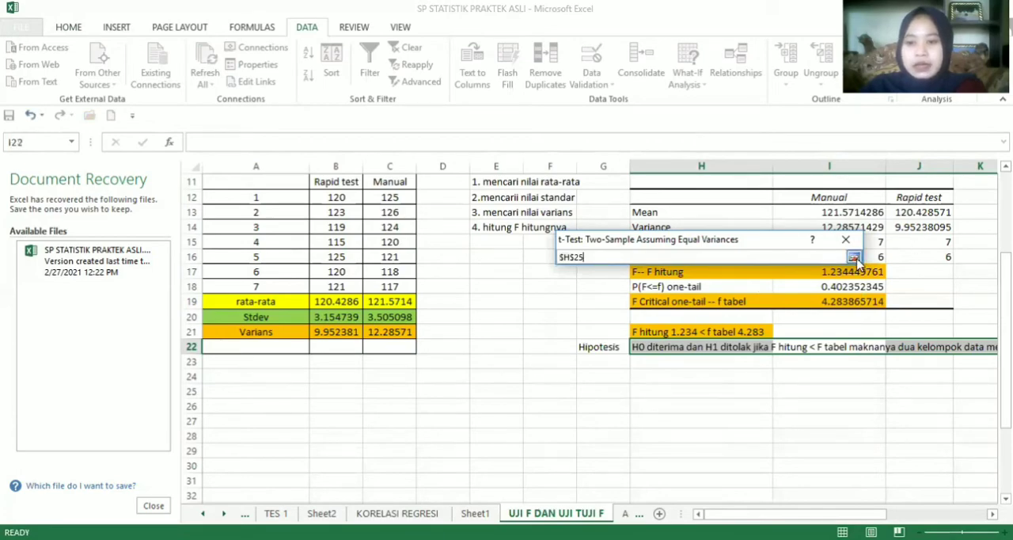
{"action": "left_click", "coordinate": [826, 264]}
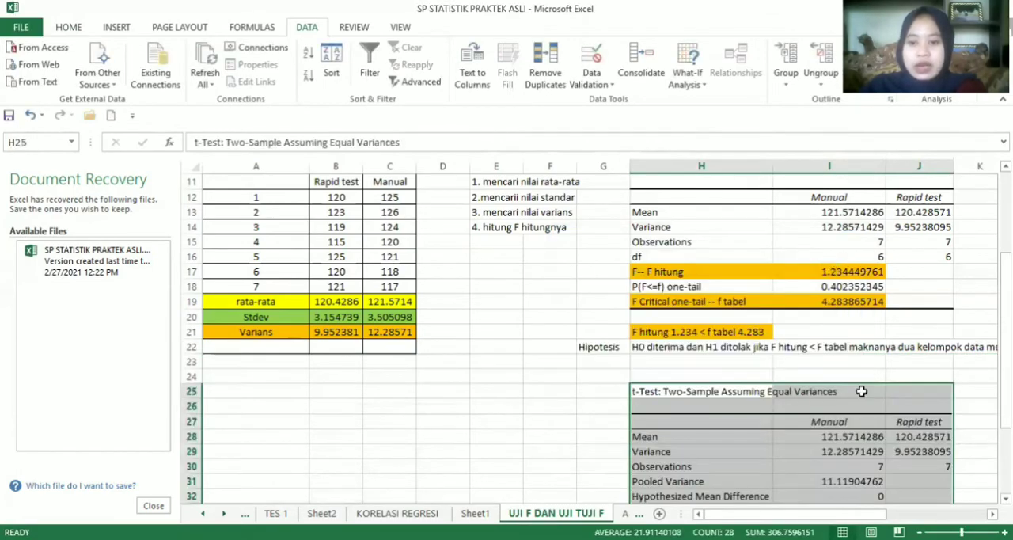
Append "--- t hitung" to the t Stat label in H34 of the t-test results
{"action": "left_click_drag", "start_coordinate": [1006, 307], "coordinate": [1006, 371]}
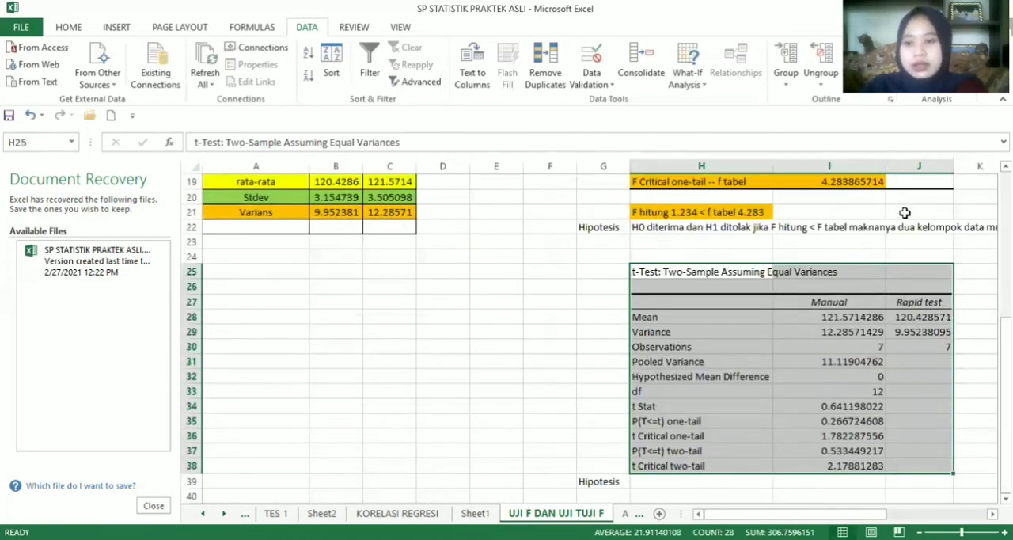
{"action": "left_click", "coordinate": [656, 408]}
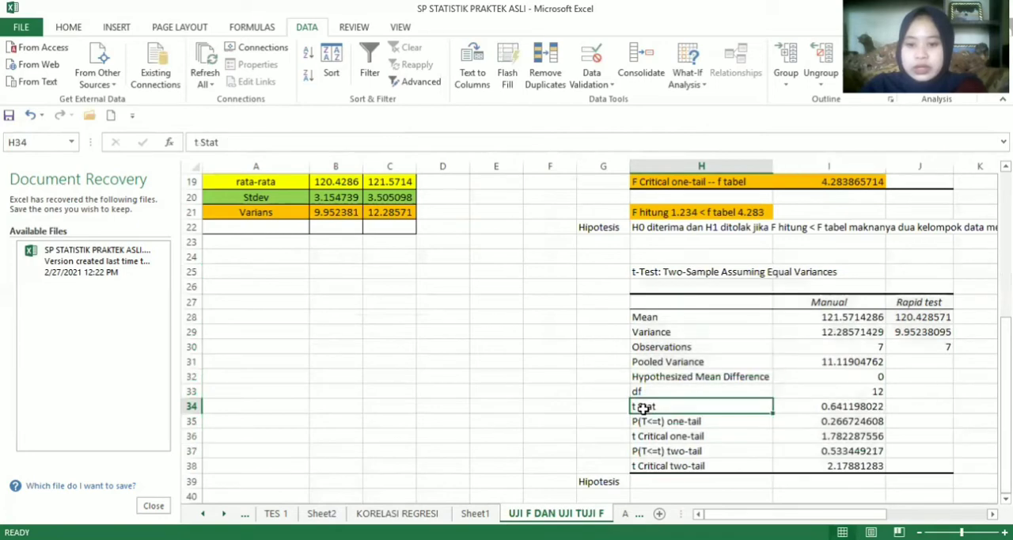
{"action": "left_click", "coordinate": [538, 140]}
{"action": "type", "text": "---"}
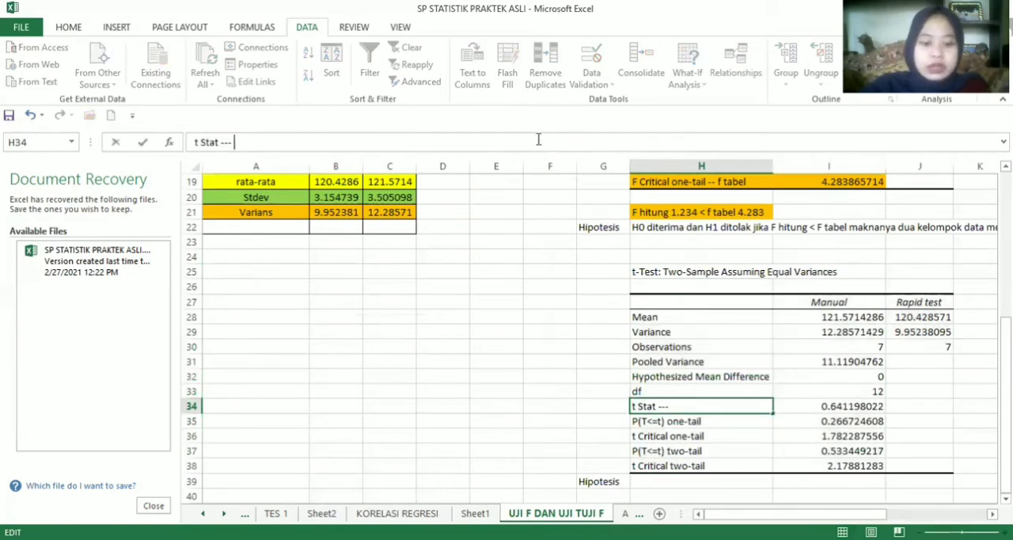
{"action": "type", "text": " t hitu"}
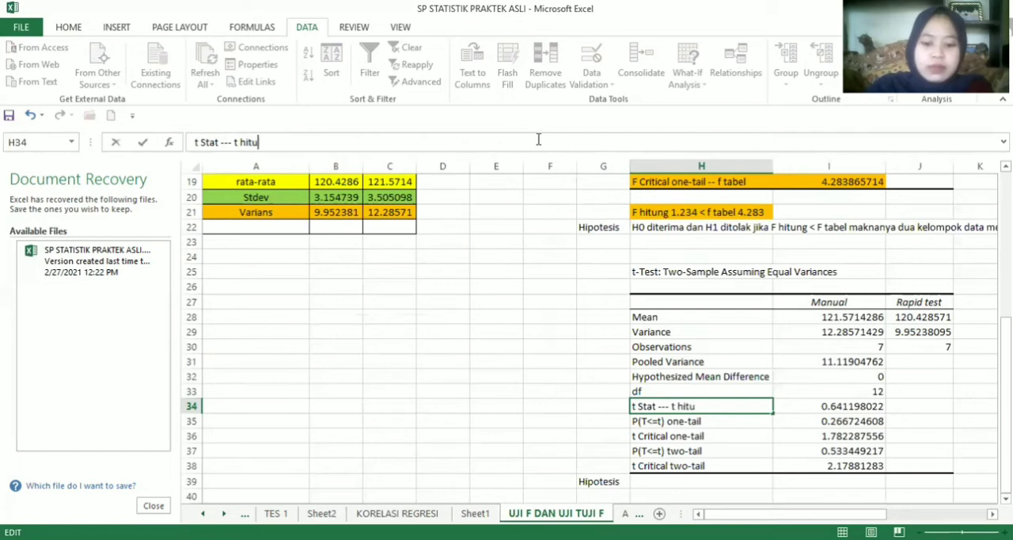
{"action": "type", "text": "ng"}
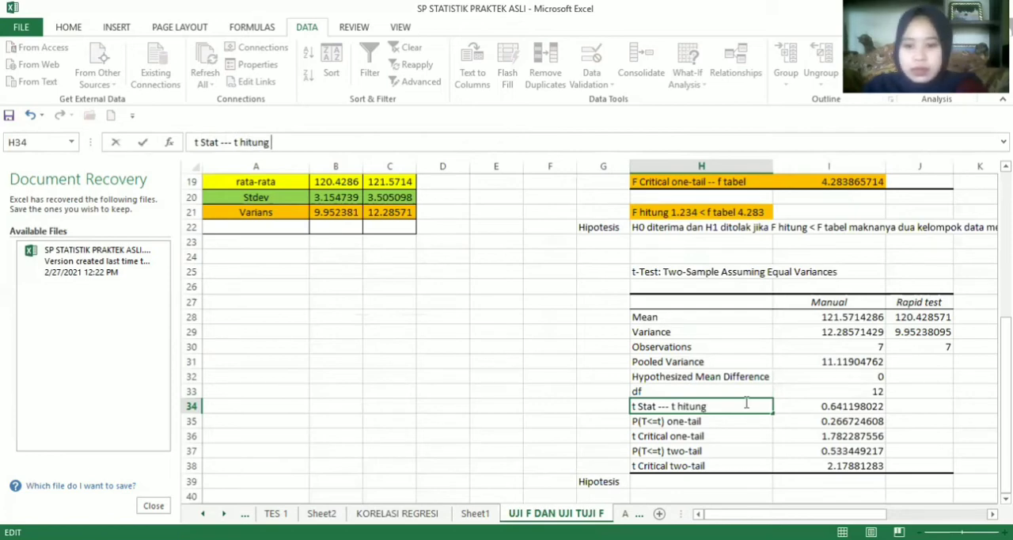
{"action": "left_click_drag", "start_coordinate": [637, 407], "coordinate": [742, 410]}
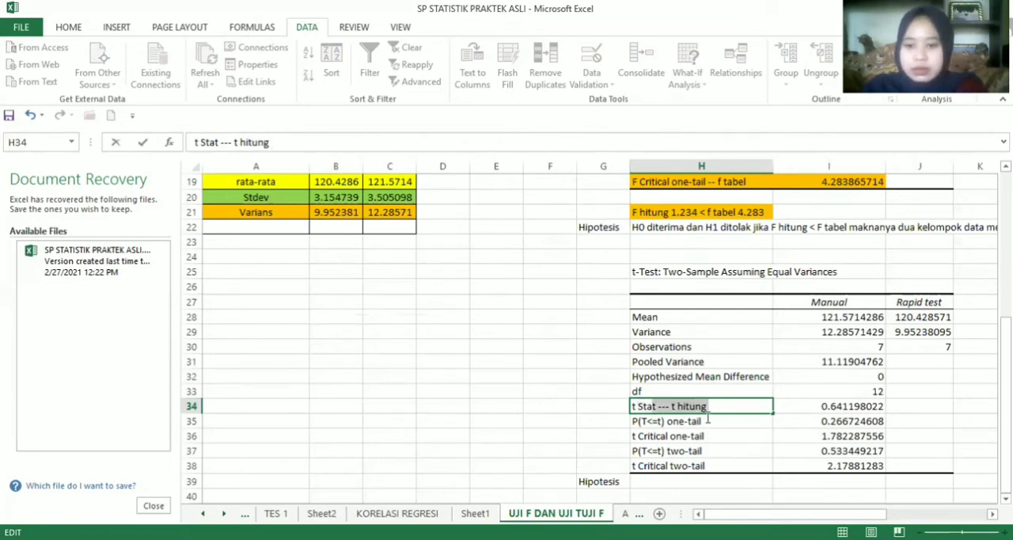
{"action": "left_click", "coordinate": [647, 413]}
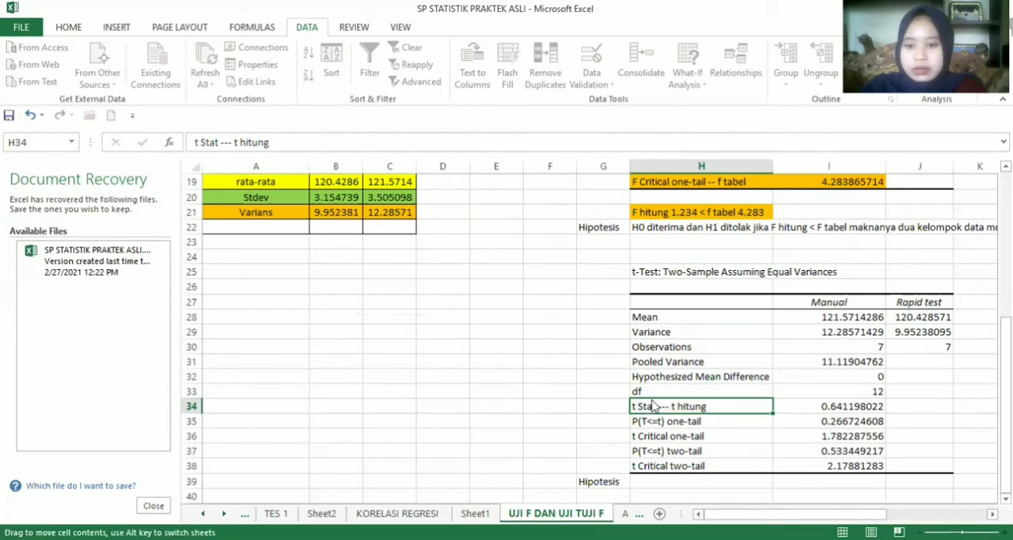
Highlight the t Stat label and its value in H34:I34 with the orange fill
{"action": "left_click_drag", "start_coordinate": [653, 404], "coordinate": [807, 402]}
{"action": "left_click", "coordinate": [623, 258]}
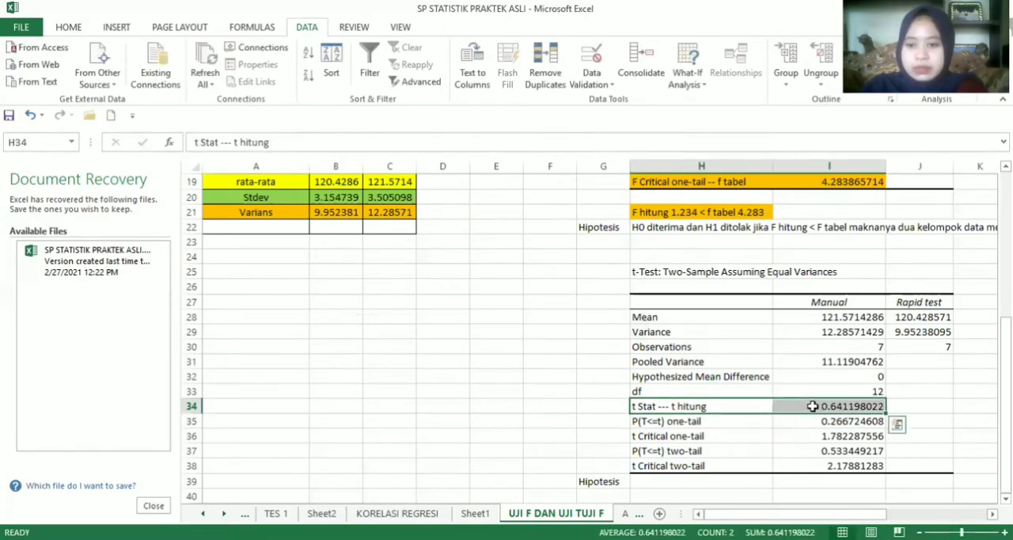
{"action": "left_click", "coordinate": [68, 26]}
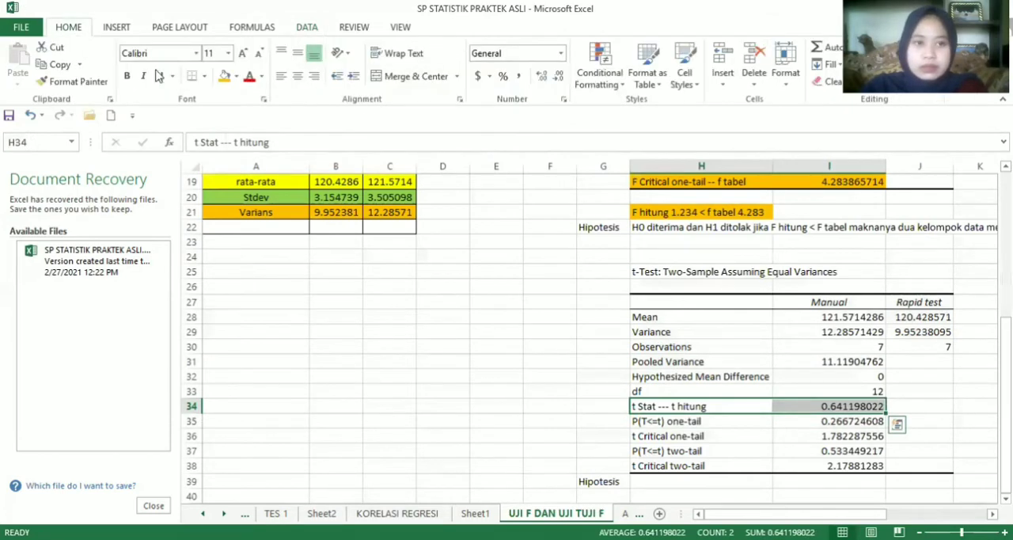
{"action": "left_click", "coordinate": [224, 76]}
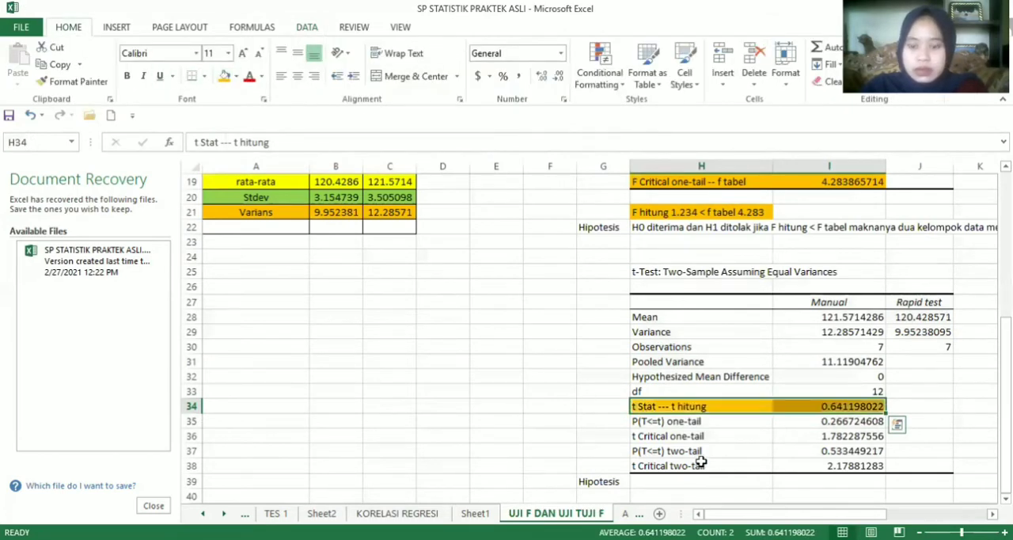
Append "--- t tabel" to the t Critical two-tail label in H38
{"action": "left_click", "coordinate": [649, 471]}
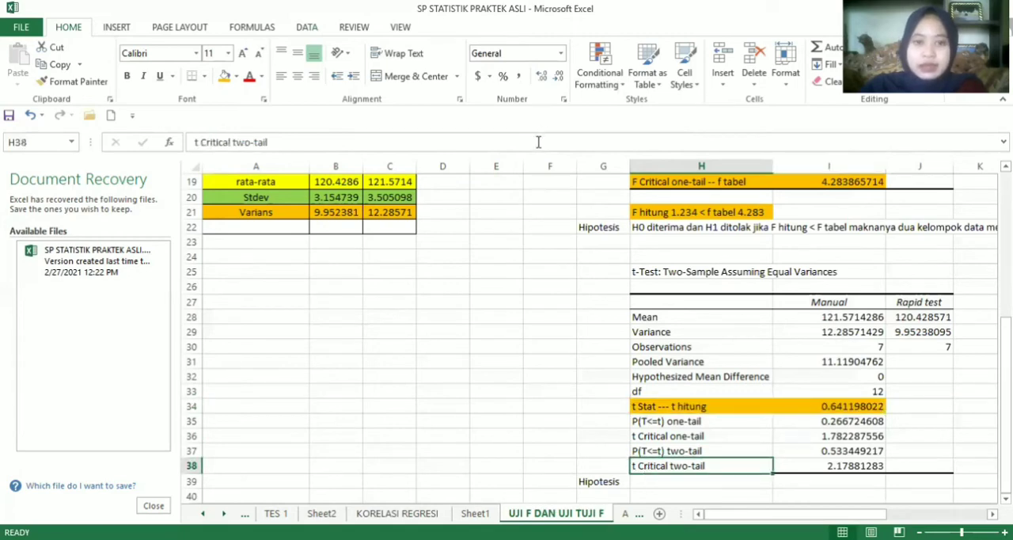
{"action": "left_click", "coordinate": [538, 142]}
{"action": "type", "text": "--- "}
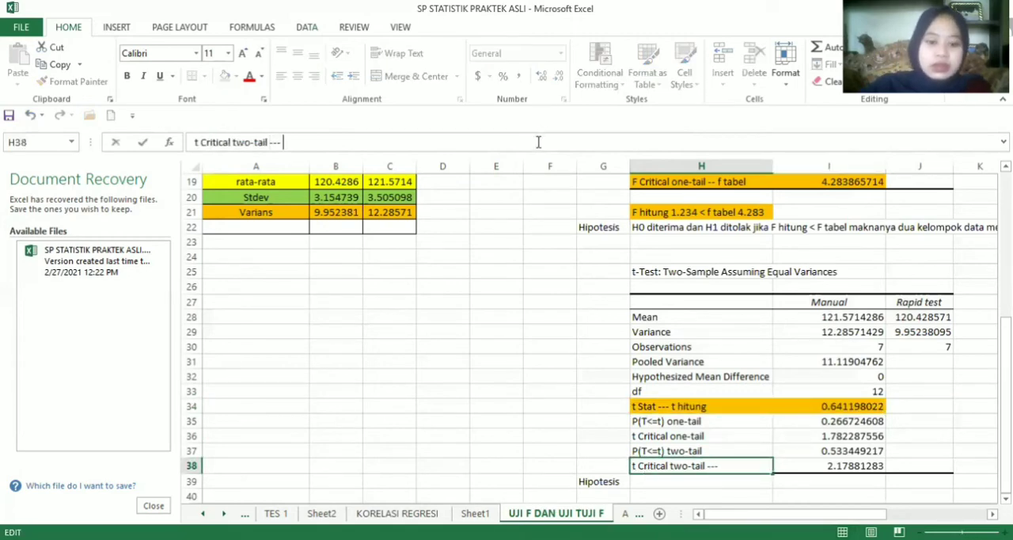
{"action": "type", "text": "t ta"}
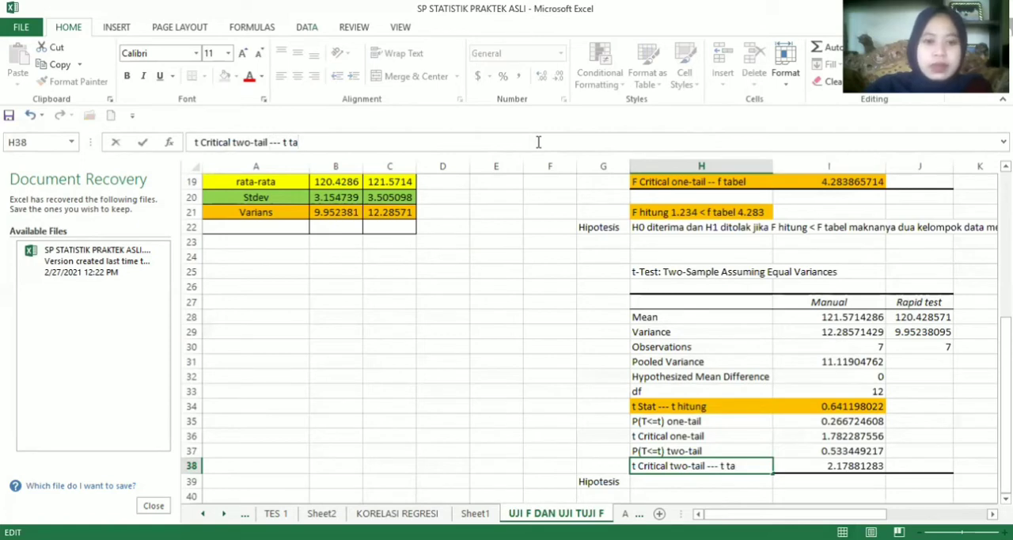
{"action": "type", "text": "be"}
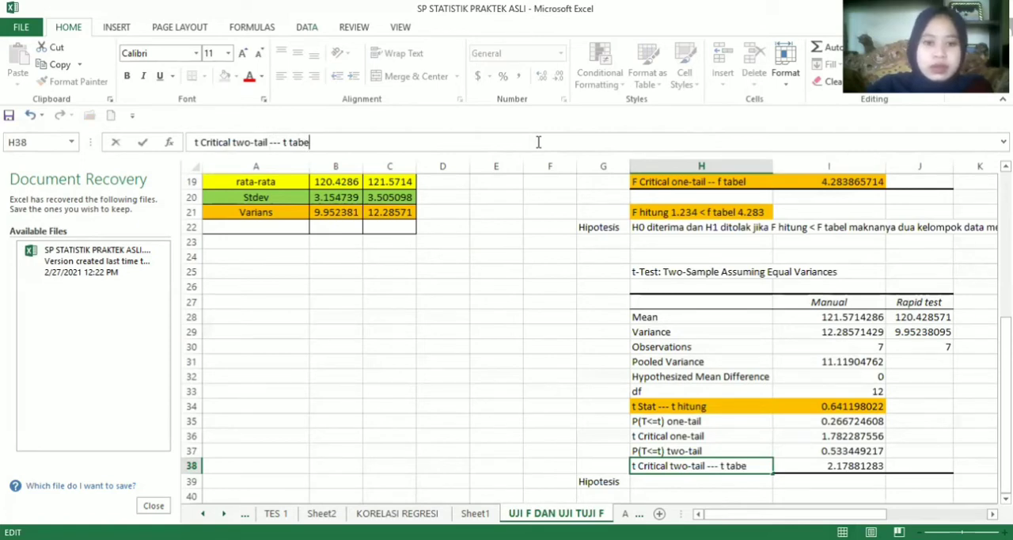
{"action": "type", "text": "l"}
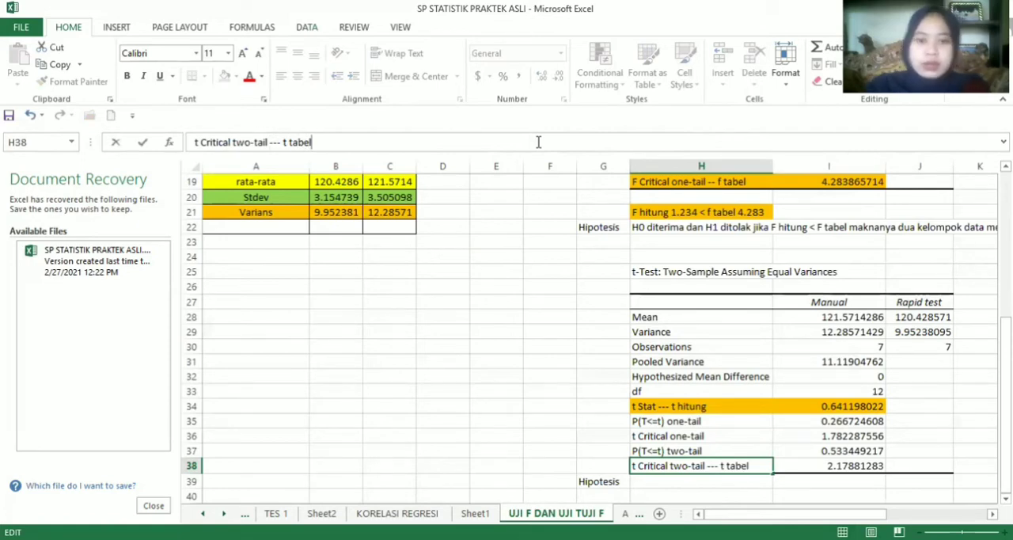
Highlight the t Critical two-tail label and its value in H38:I38 with the orange fill
{"action": "left_click", "coordinate": [700, 463]}
{"action": "left_click_drag", "start_coordinate": [649, 468], "coordinate": [827, 469]}
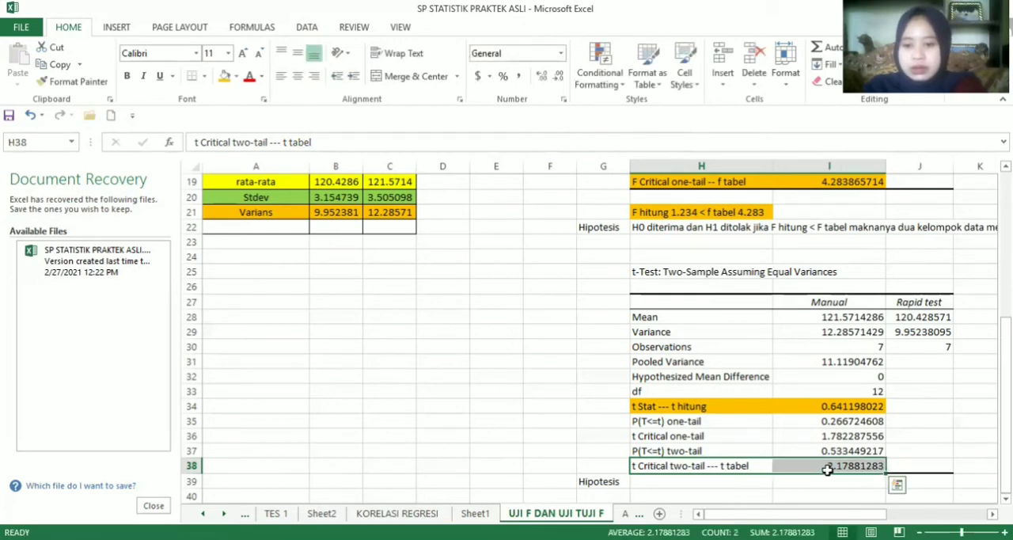
{"action": "left_click", "coordinate": [225, 76]}
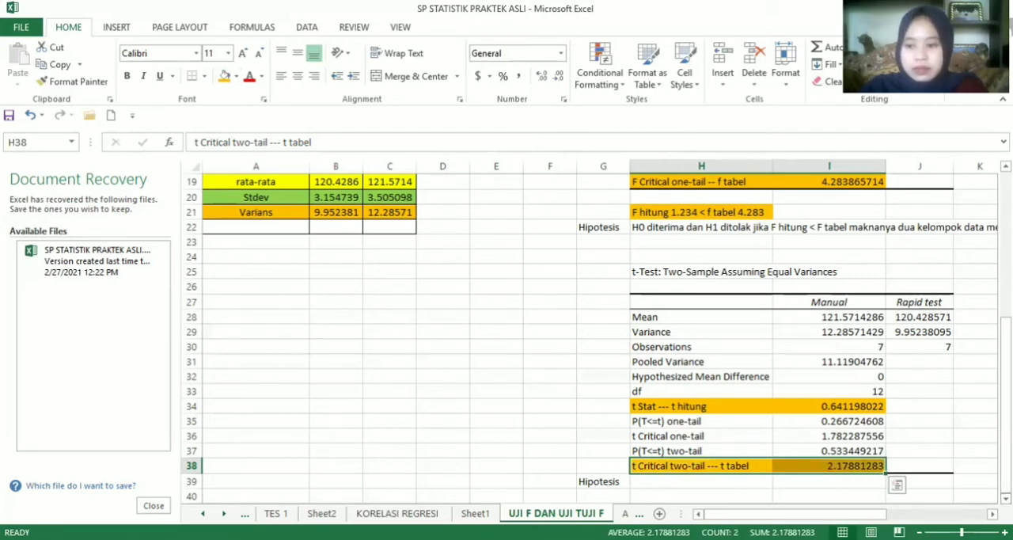
Move the Hipotesis label below the t-test results from G39 down to G41
{"action": "scroll", "coordinate": [561, 376], "scroll_direction": "down", "scroll_amount": 3}
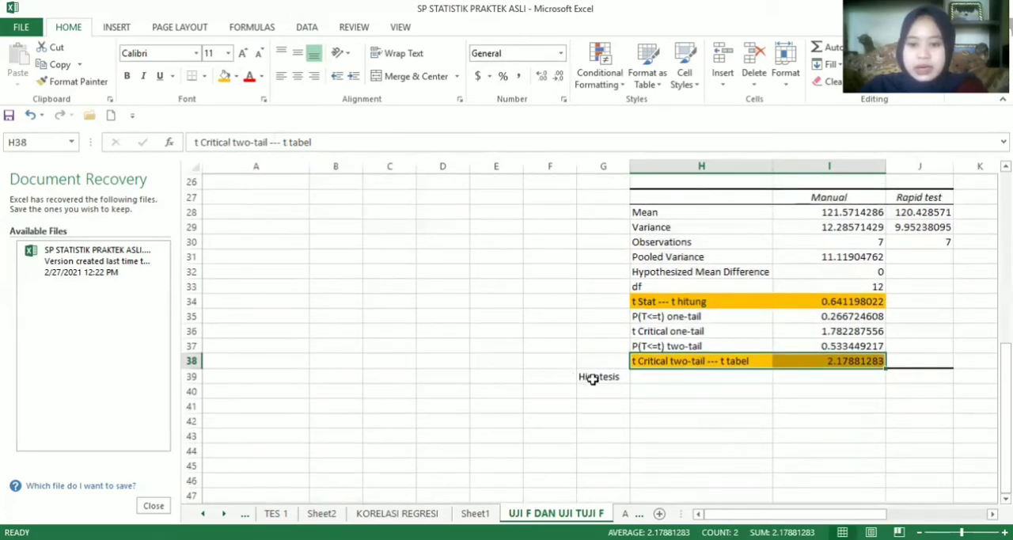
{"action": "left_click", "coordinate": [595, 375]}
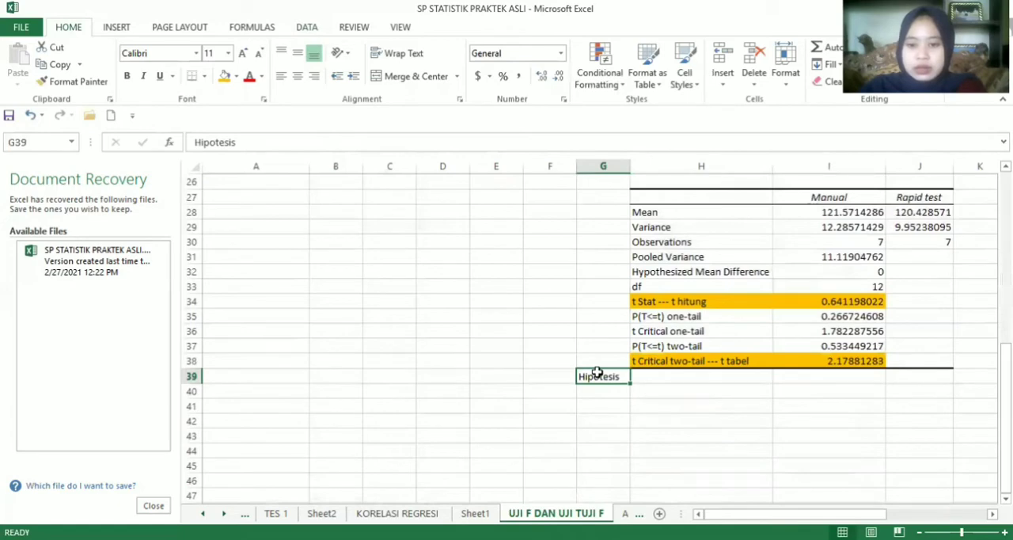
{"action": "left_click_drag", "start_coordinate": [597, 373], "coordinate": [599, 410]}
Enter the comparison "t hitung 0.6411 < t tabel 2.1788" in H40 below the t-test results
{"action": "left_click", "coordinate": [645, 391]}
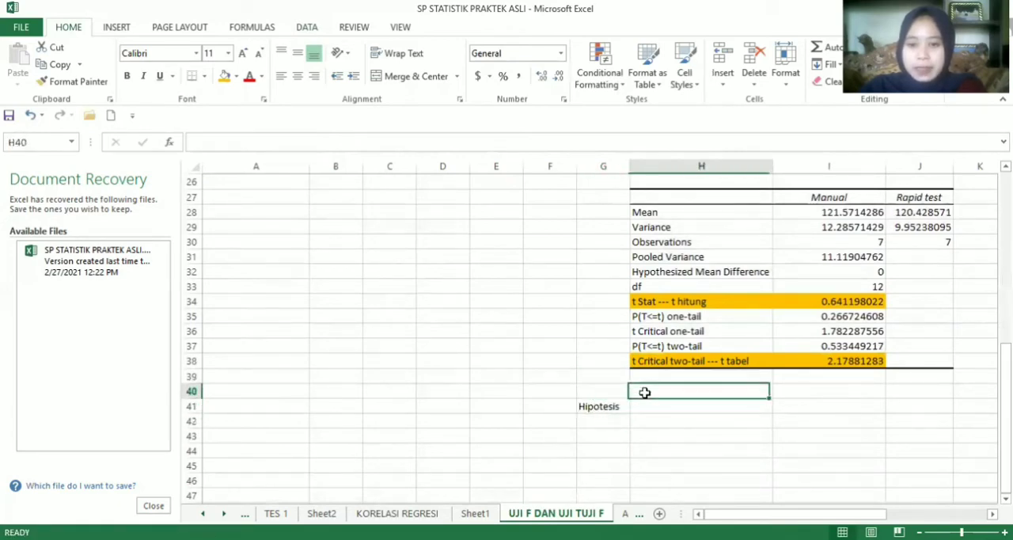
{"action": "type", "text": "t h"}
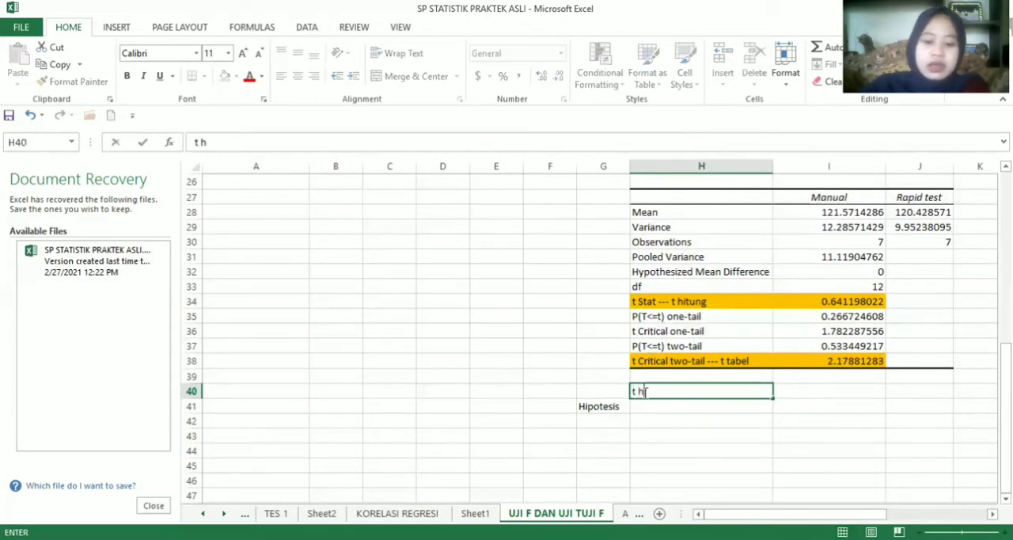
{"action": "type", "text": "itung"}
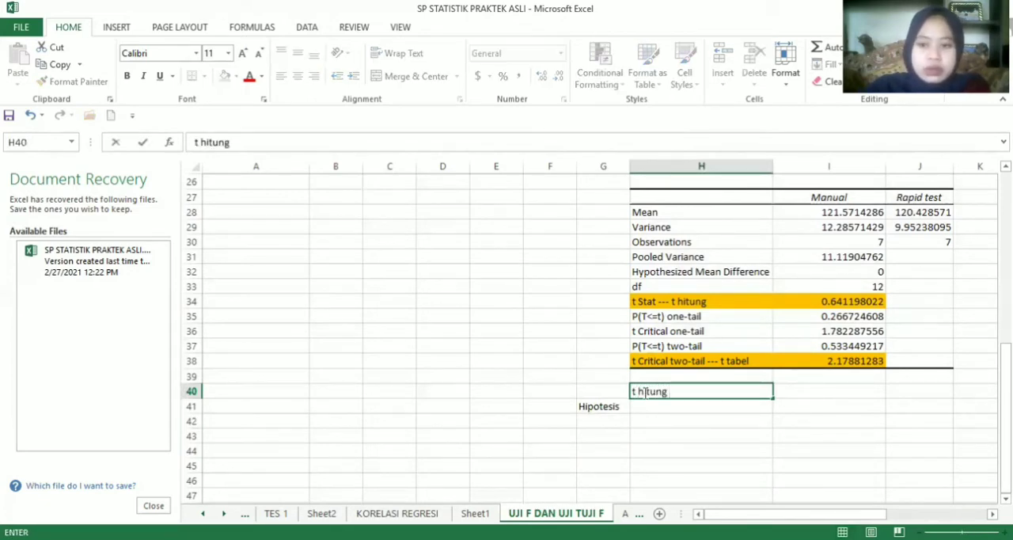
{"action": "type", "text": " 0."}
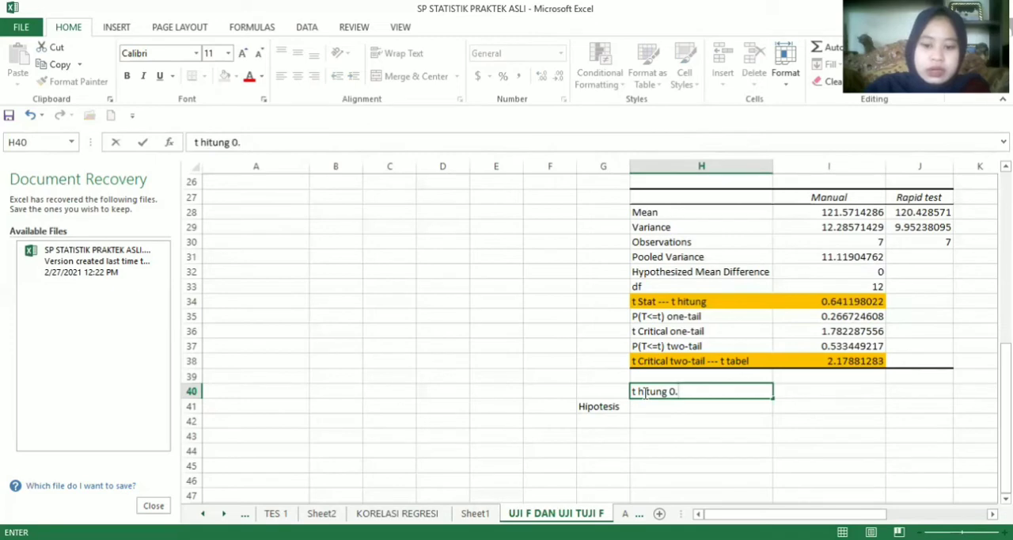
{"action": "type", "text": "64"}
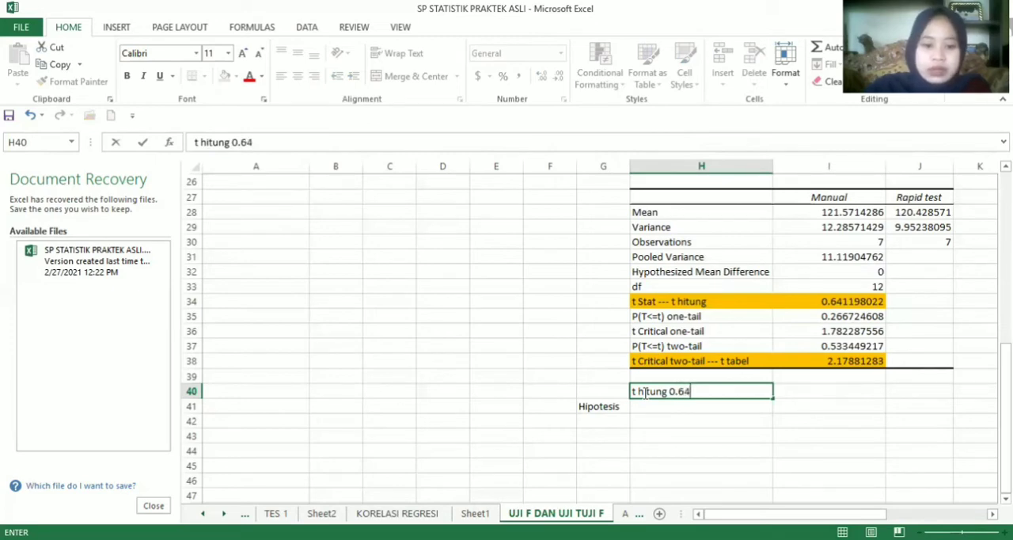
{"action": "type", "text": "11"}
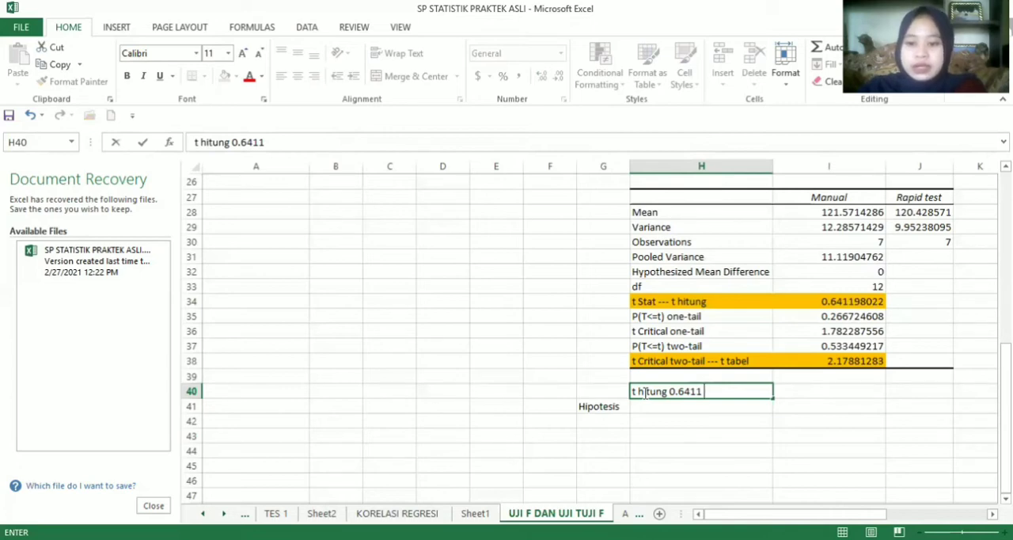
{"action": "type", "text": "<"}
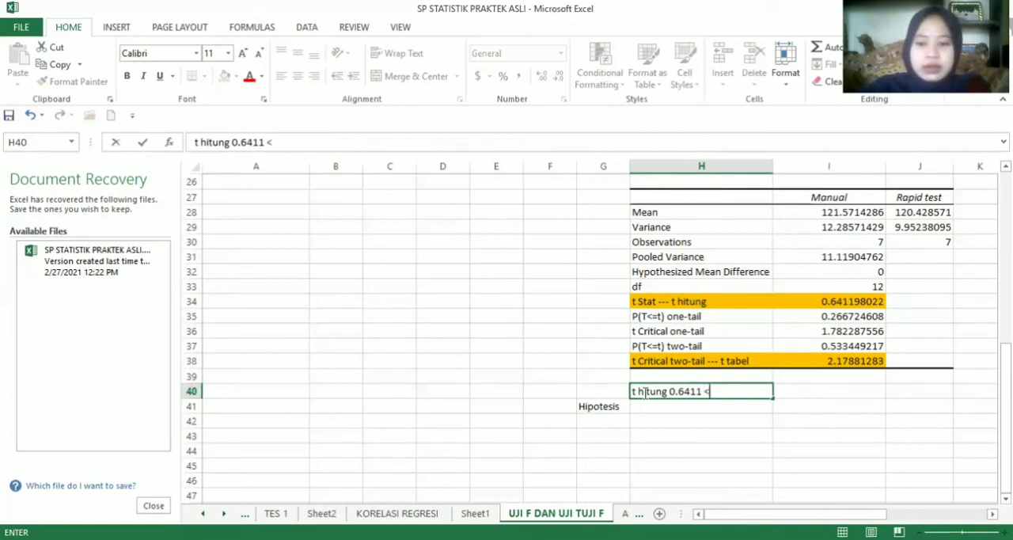
{"action": "type", "text": " t"}
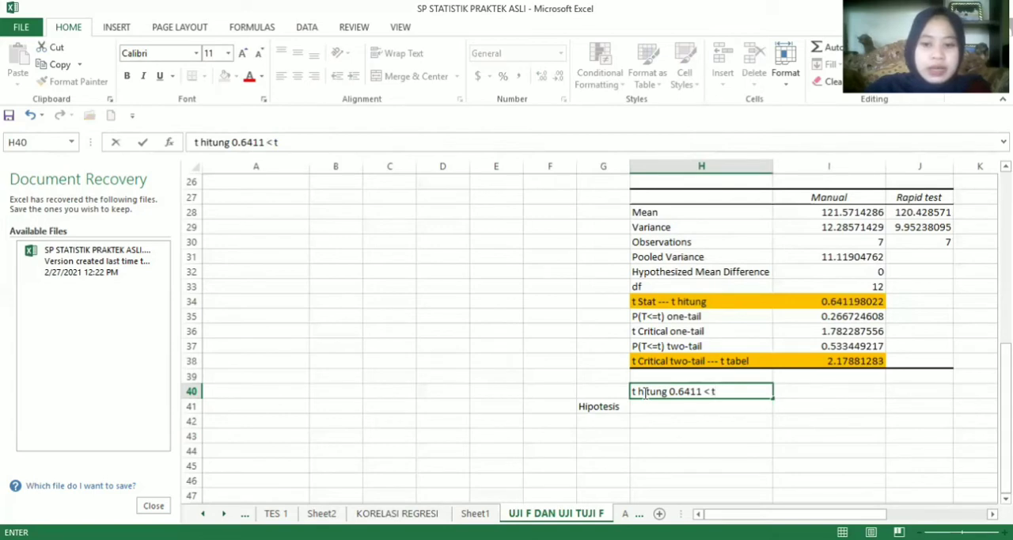
{"action": "type", "text": " tabel"}
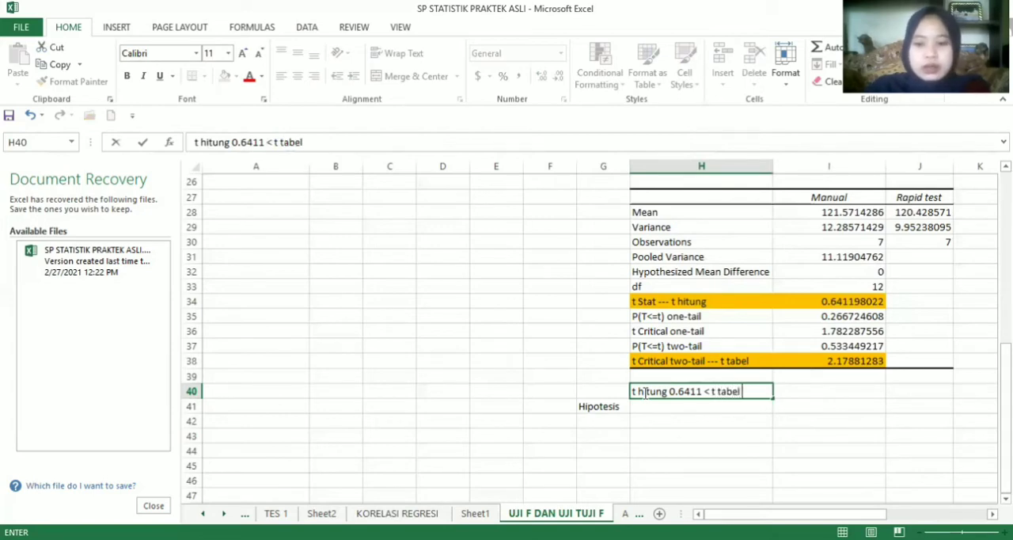
{"action": "type", "text": " 2"}
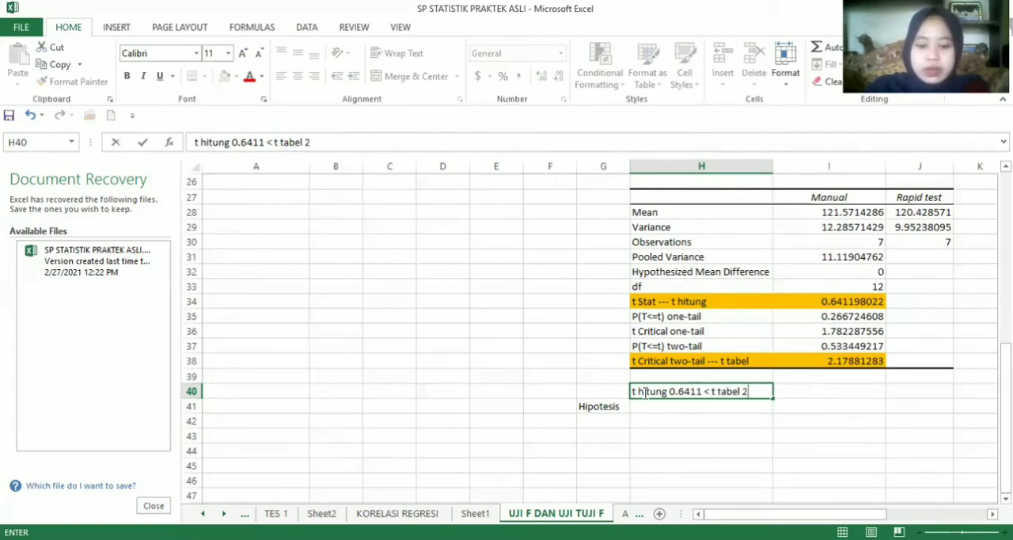
{"action": "type", "text": ".1788"}
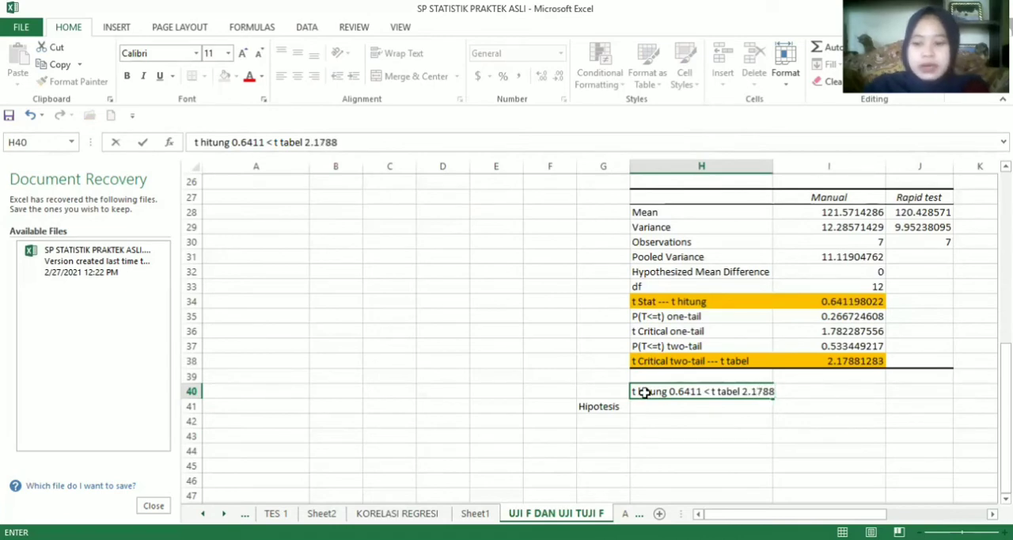
{"action": "key", "text": "Return"}
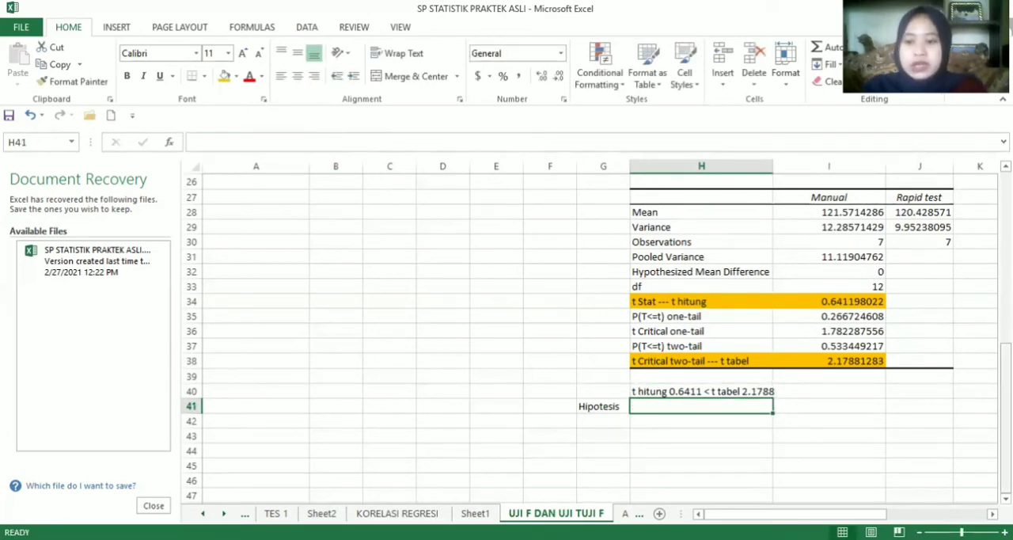
Copy the Uji T hypothesis statement for T hitung < T tabel from row 7 into H41 beside the Hipotesis label
{"action": "left_click_drag", "start_coordinate": [1006, 442], "coordinate": [1005, 295]}
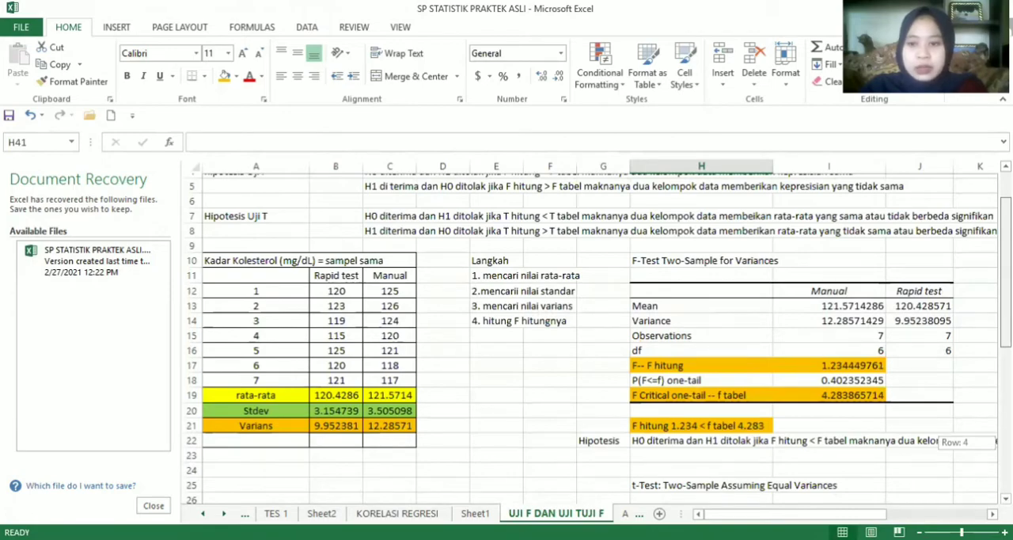
{"action": "left_click_drag", "start_coordinate": [1005, 296], "coordinate": [1006, 286]}
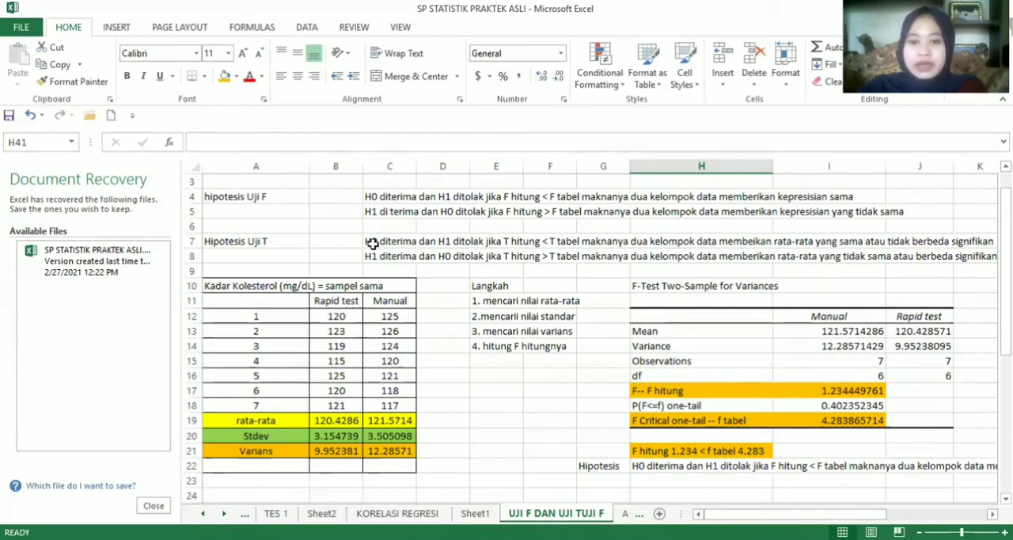
{"action": "left_click_drag", "start_coordinate": [372, 244], "coordinate": [973, 242]}
{"action": "key", "text": "ctrl+c"}
{"action": "right_click", "coordinate": [973, 242]}
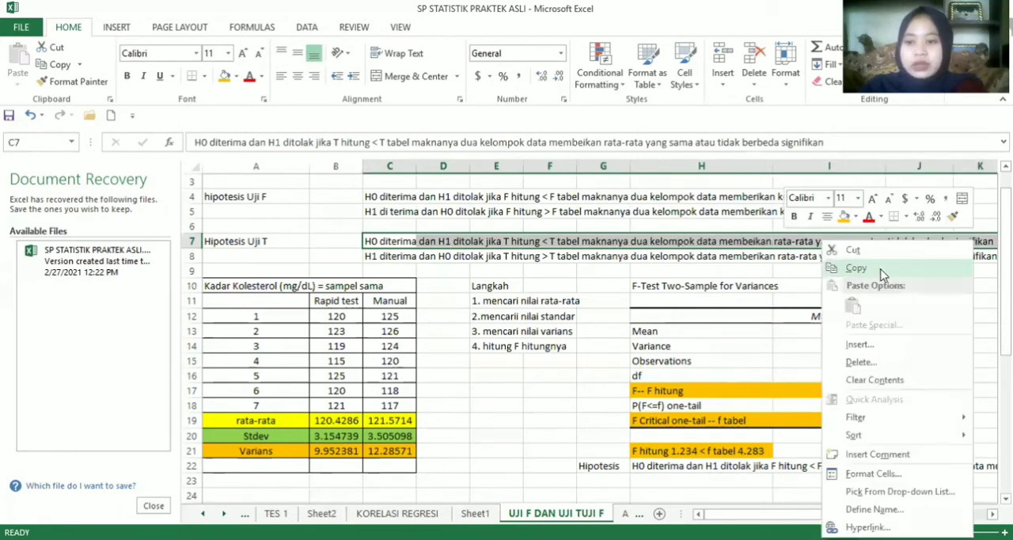
{"action": "left_click", "coordinate": [856, 268]}
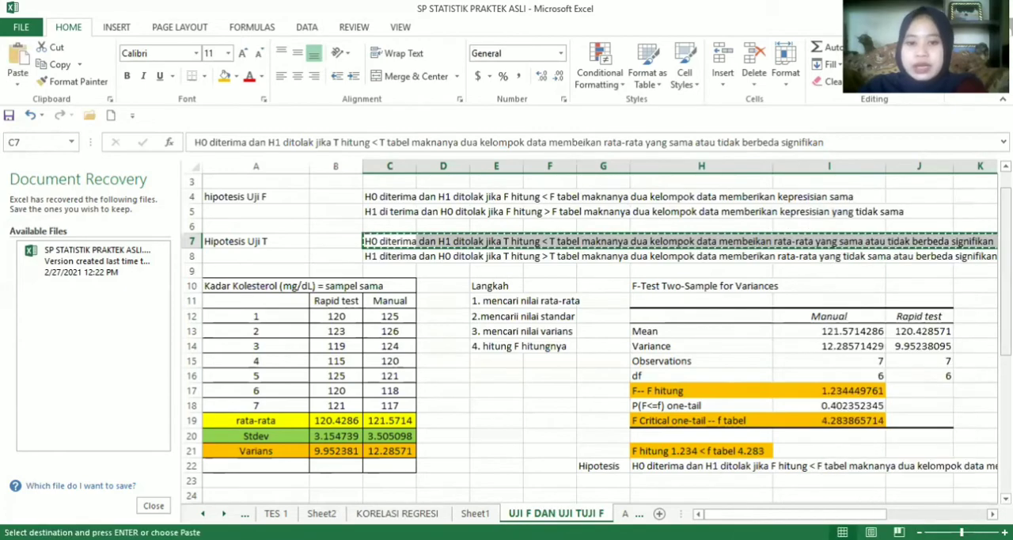
{"action": "scroll", "coordinate": [684, 482], "scroll_direction": "down", "scroll_amount": 6}
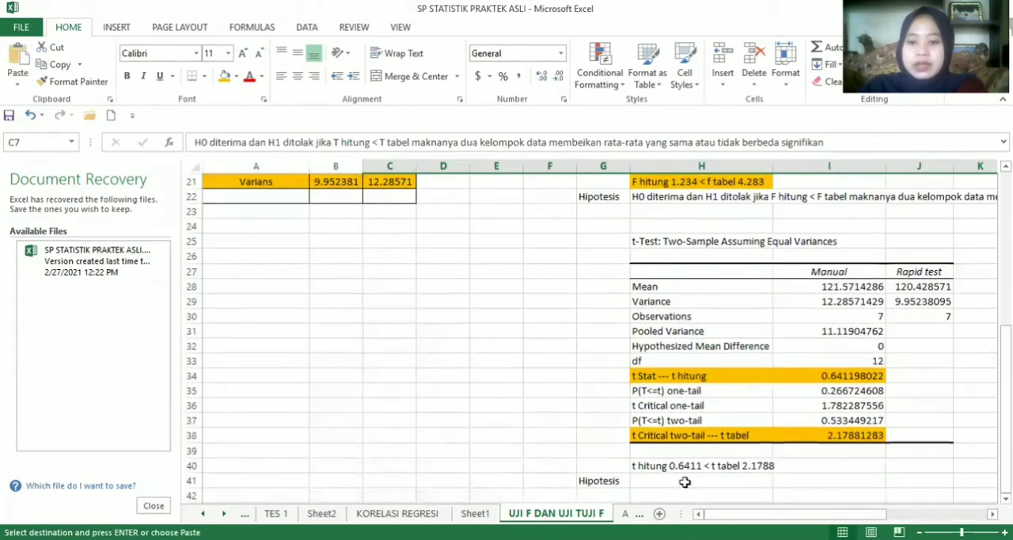
{"action": "left_click", "coordinate": [684, 482]}
{"action": "key", "text": "ctrl+v"}
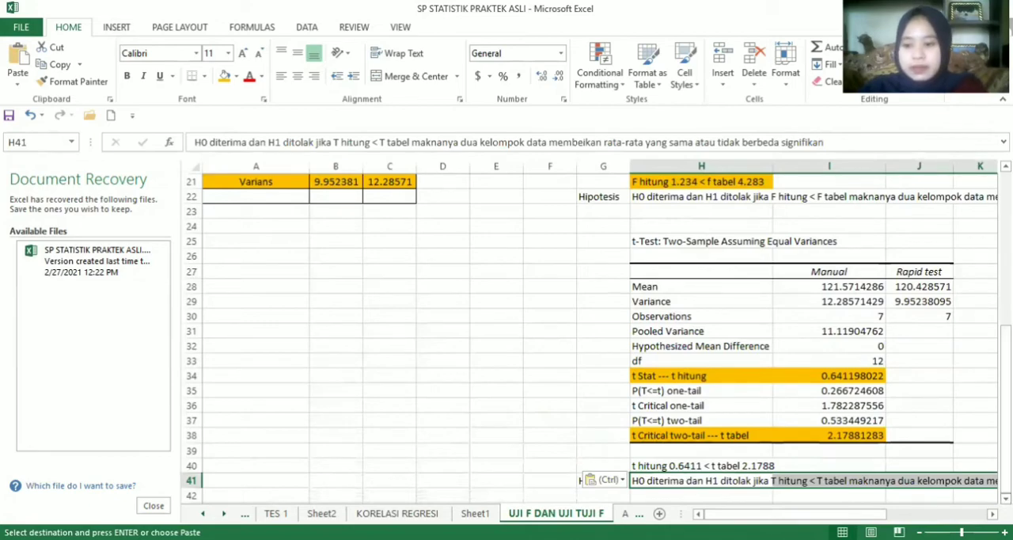
{"action": "scroll", "coordinate": [593, 333], "scroll_direction": "down", "scroll_amount": 1}
{"action": "scroll", "coordinate": [593, 333], "scroll_direction": "right", "scroll_amount": 2}
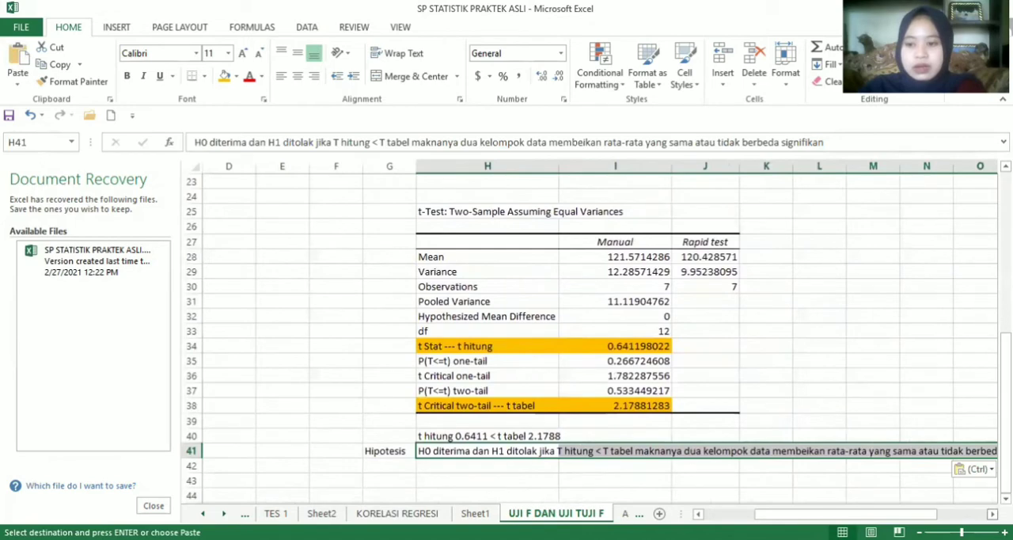
{"action": "scroll", "coordinate": [594, 332], "scroll_direction": "right", "scroll_amount": 2}
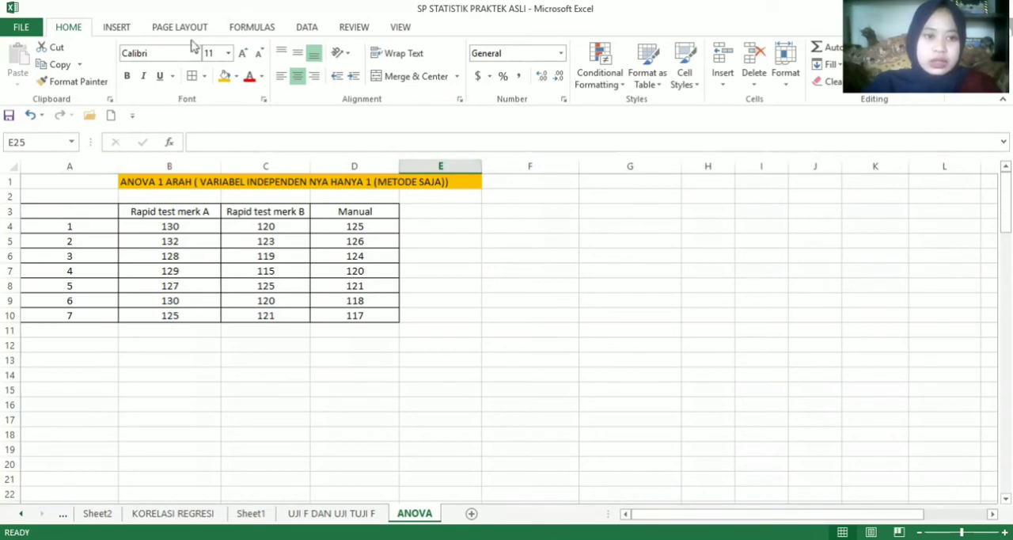
Start an Anova: Single Factor analysis on the ANOVA sheet with B3:D10 as the input range
{"action": "left_click", "coordinate": [305, 28]}
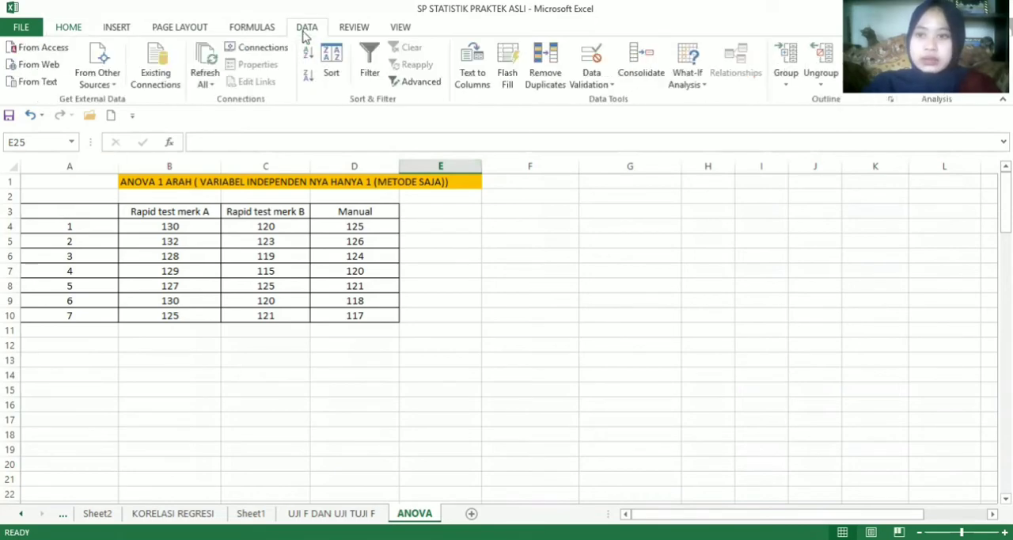
{"action": "left_click", "coordinate": [918, 55]}
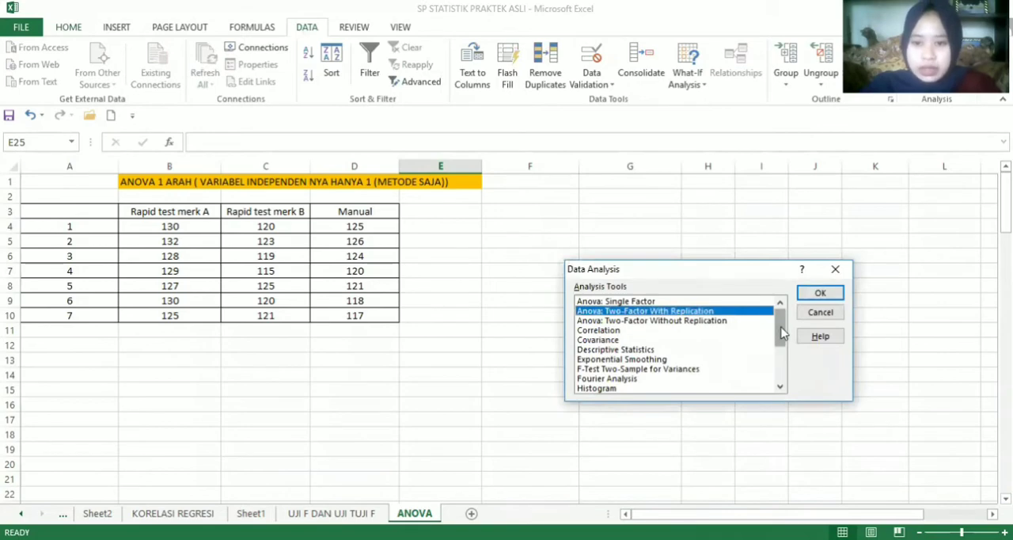
{"action": "double_click", "coordinate": [645, 302]}
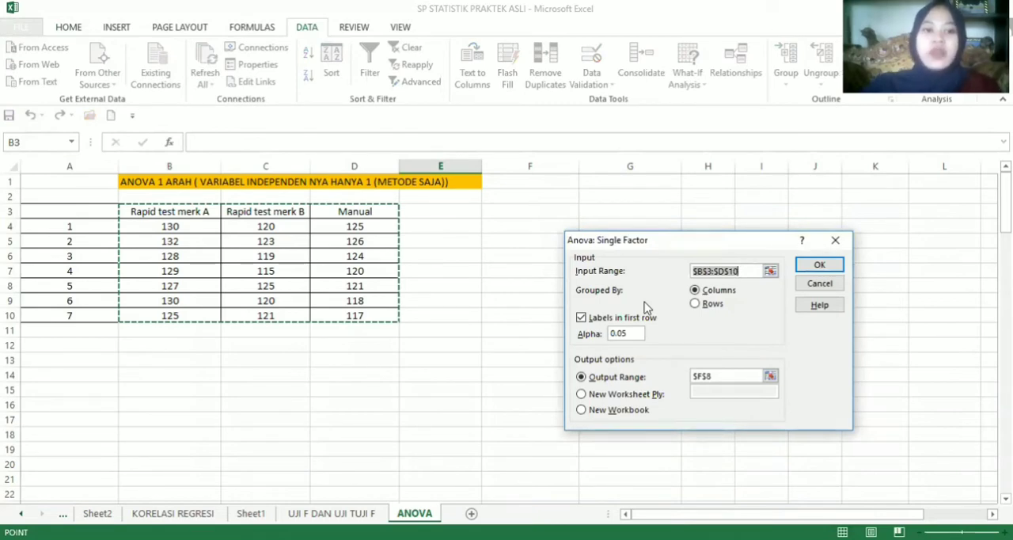
{"action": "left_click", "coordinate": [770, 272]}
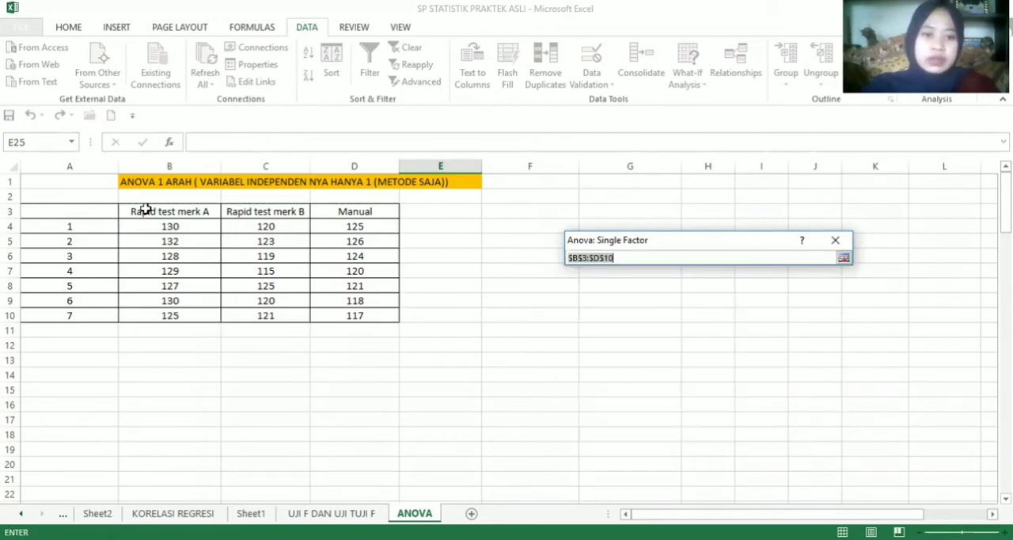
{"action": "left_click", "coordinate": [146, 210]}
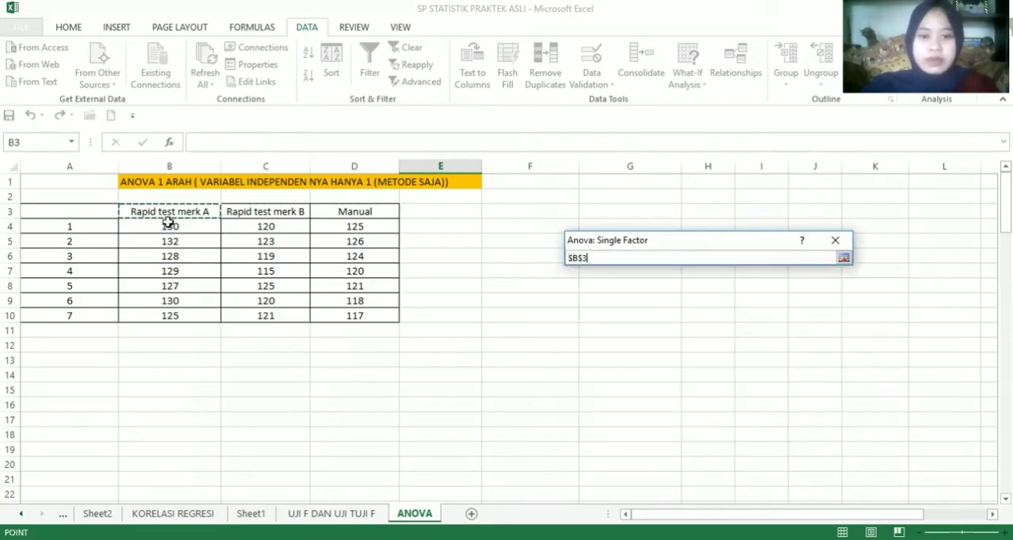
{"action": "left_click_drag", "start_coordinate": [168, 222], "coordinate": [356, 314]}
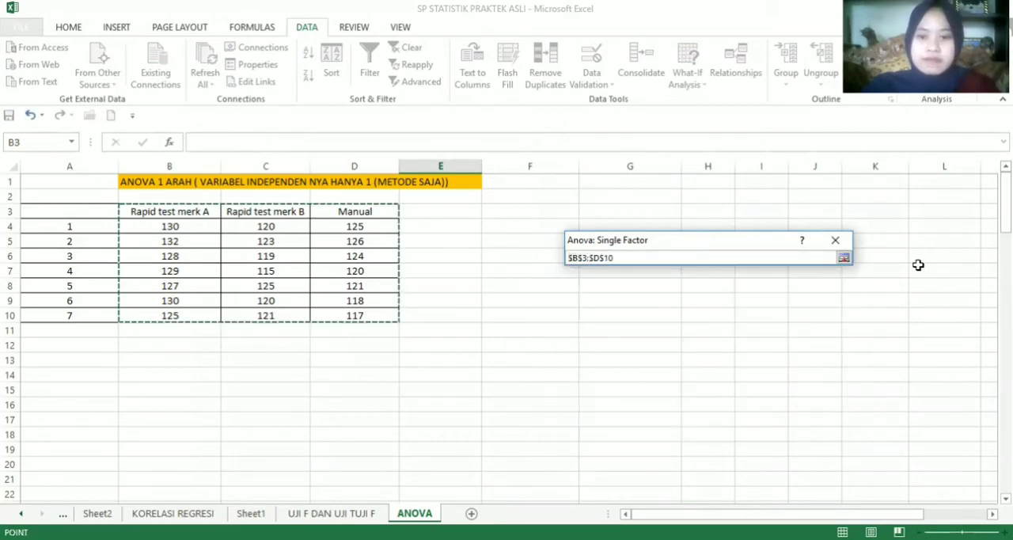
{"action": "left_click", "coordinate": [844, 259]}
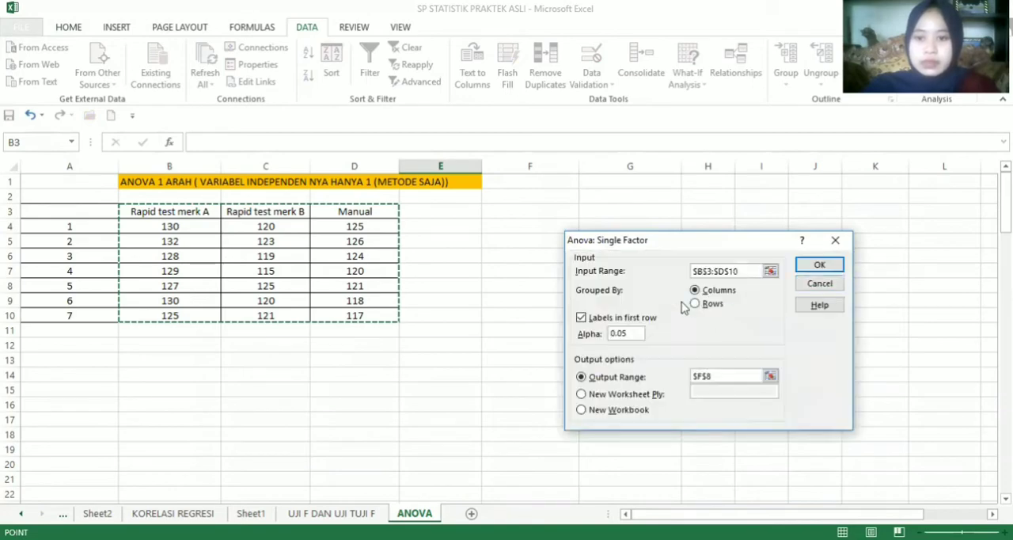
Run the single-factor ANOVA with labels in the first row and the output range starting at F3
{"action": "left_click", "coordinate": [582, 317]}
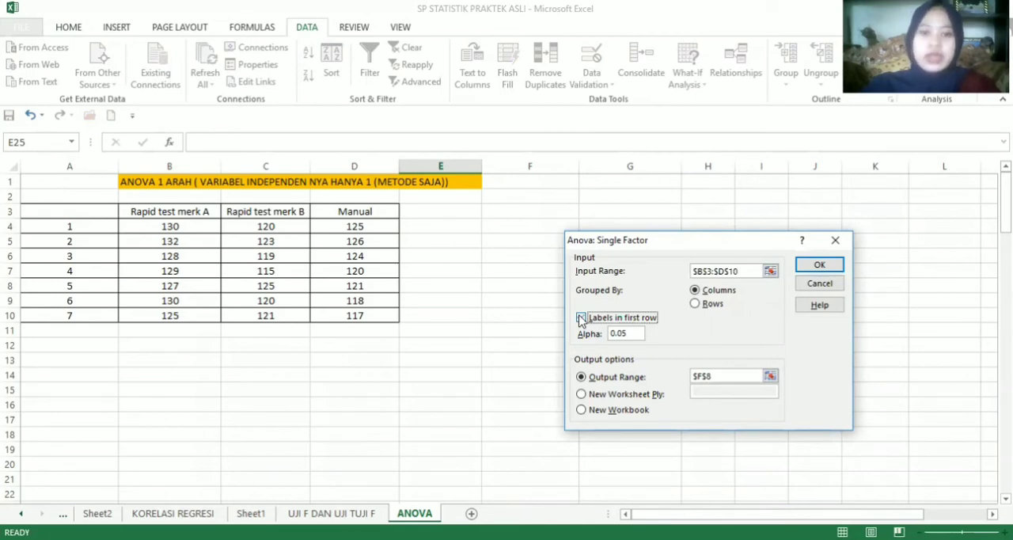
{"action": "left_click", "coordinate": [582, 317]}
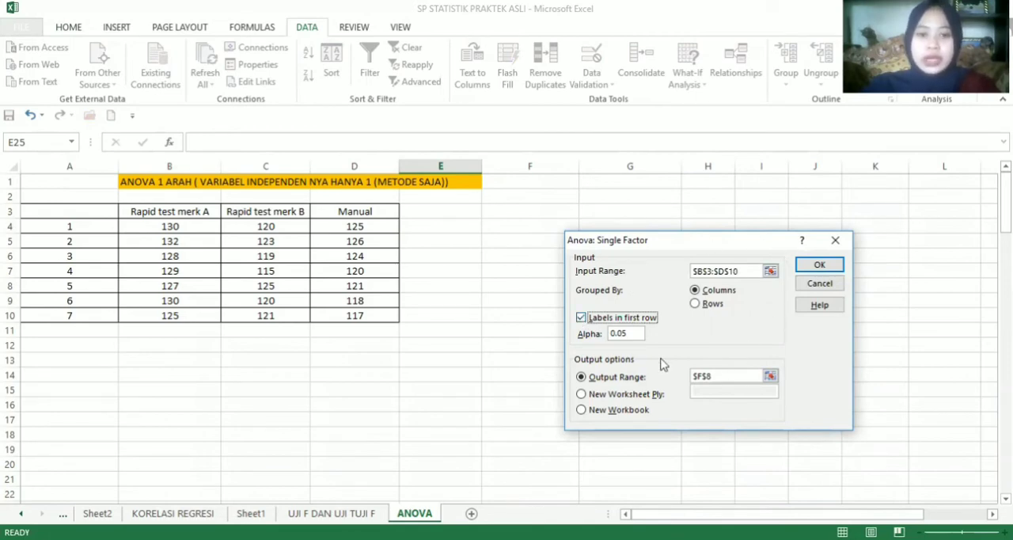
{"action": "left_click", "coordinate": [769, 376]}
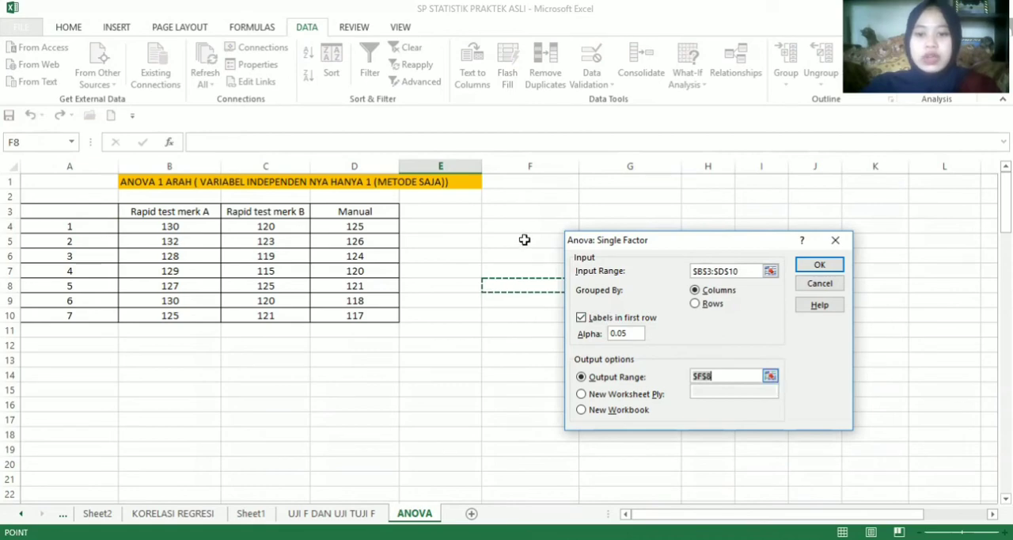
{"action": "left_click", "coordinate": [497, 212]}
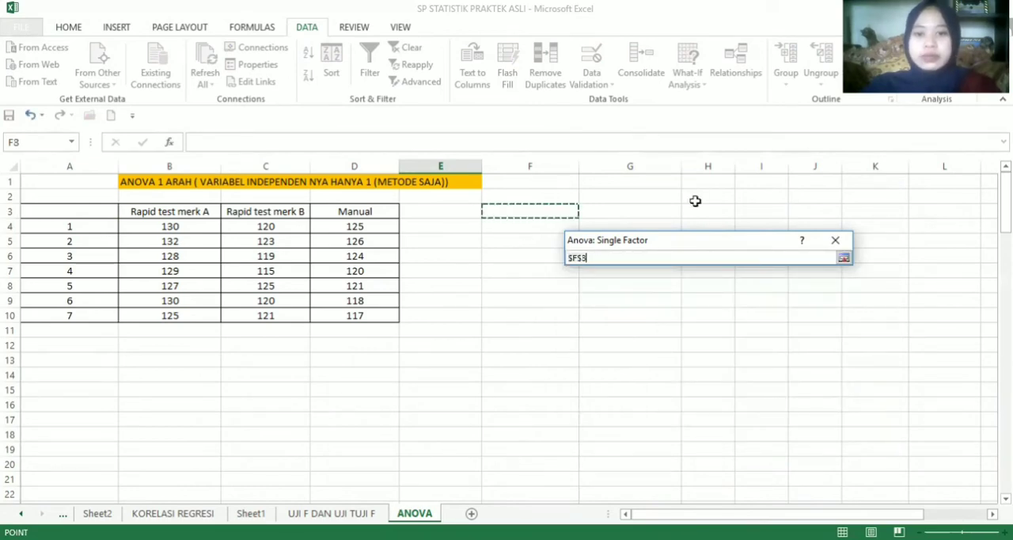
{"action": "left_click", "coordinate": [844, 258]}
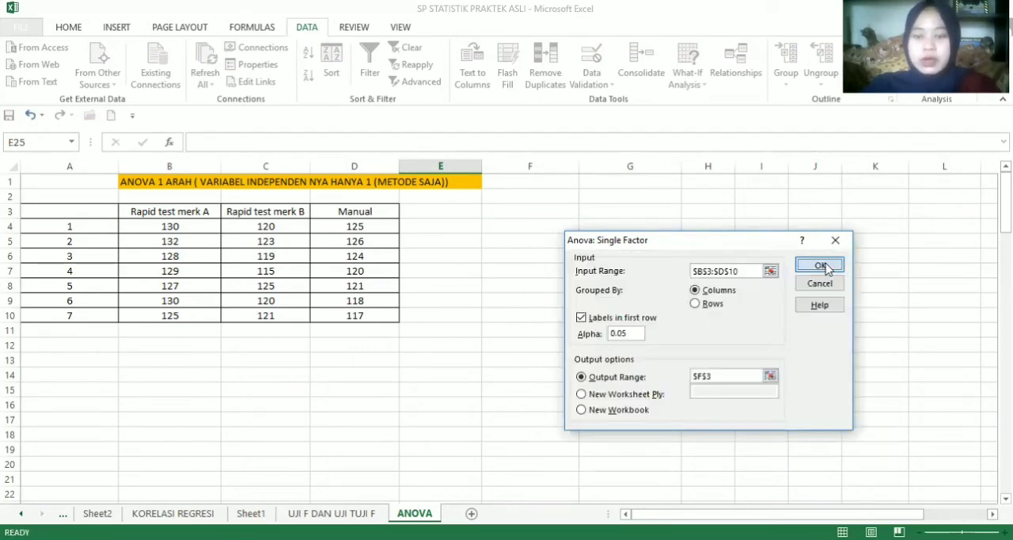
{"action": "left_click", "coordinate": [821, 264]}
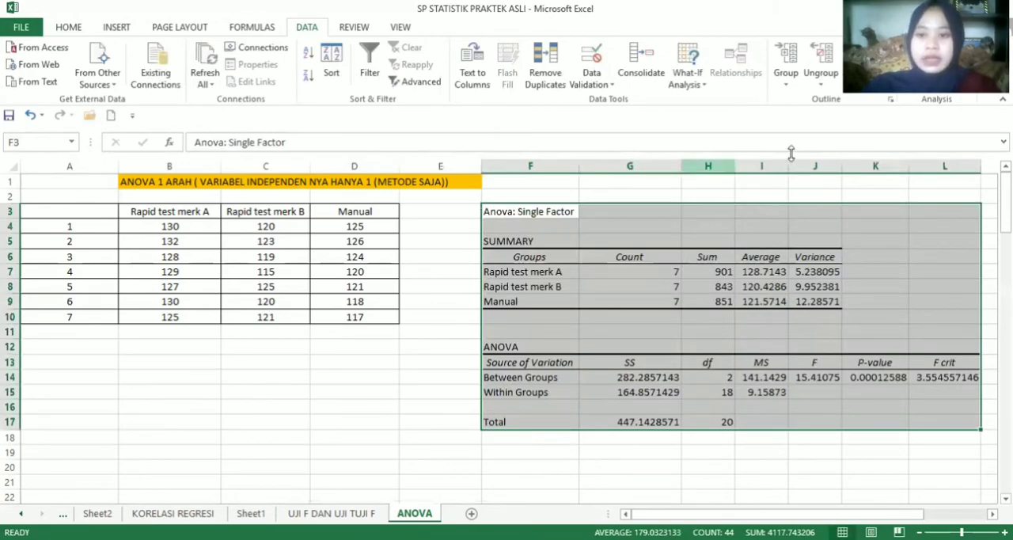
Change the F column header in J13 of the ANOVA table to "F-- f hitung"
{"action": "left_click_drag", "start_coordinate": [1005, 202], "coordinate": [1005, 222]}
{"action": "left_click", "coordinate": [817, 274]}
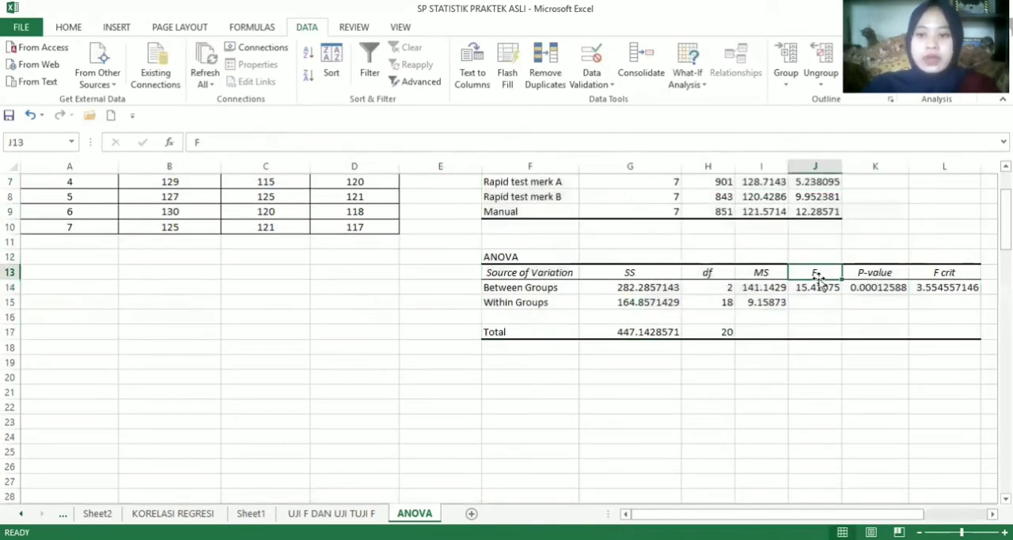
{"action": "left_click", "coordinate": [579, 146]}
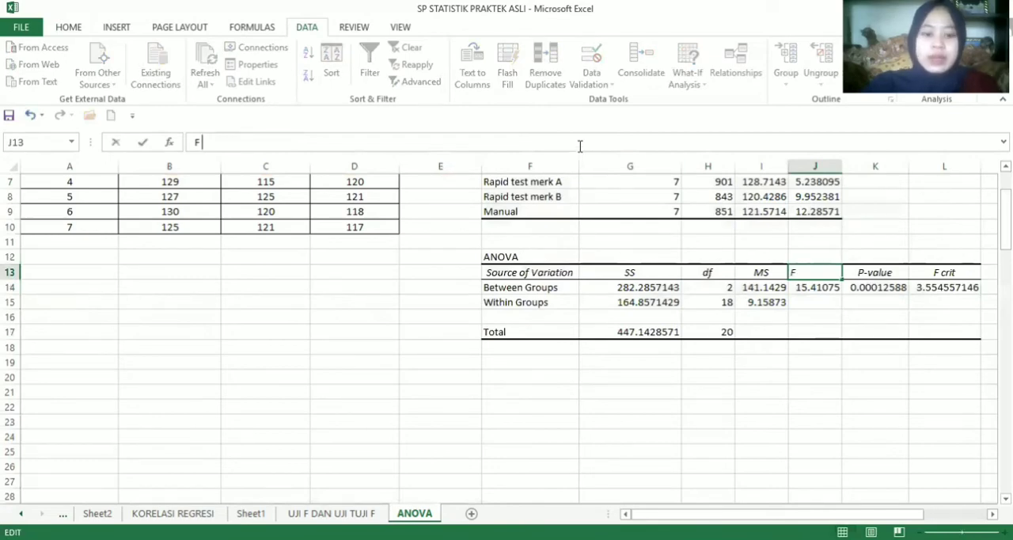
{"action": "type", "text": "f"}
{"action": "key", "text": "BackSpace"}
{"action": "key", "text": "BackSpace"}
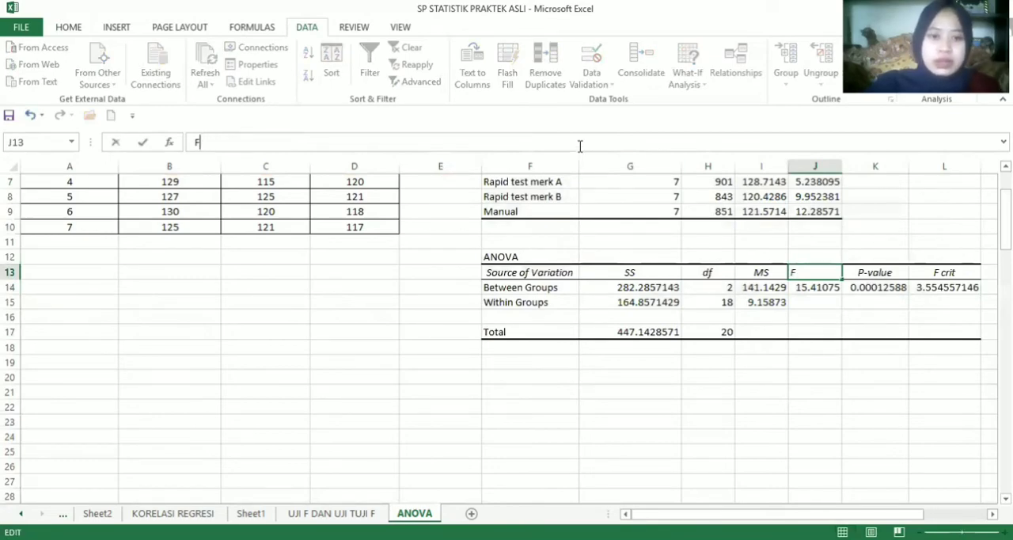
{"action": "type", "text": "-- f tabel"}
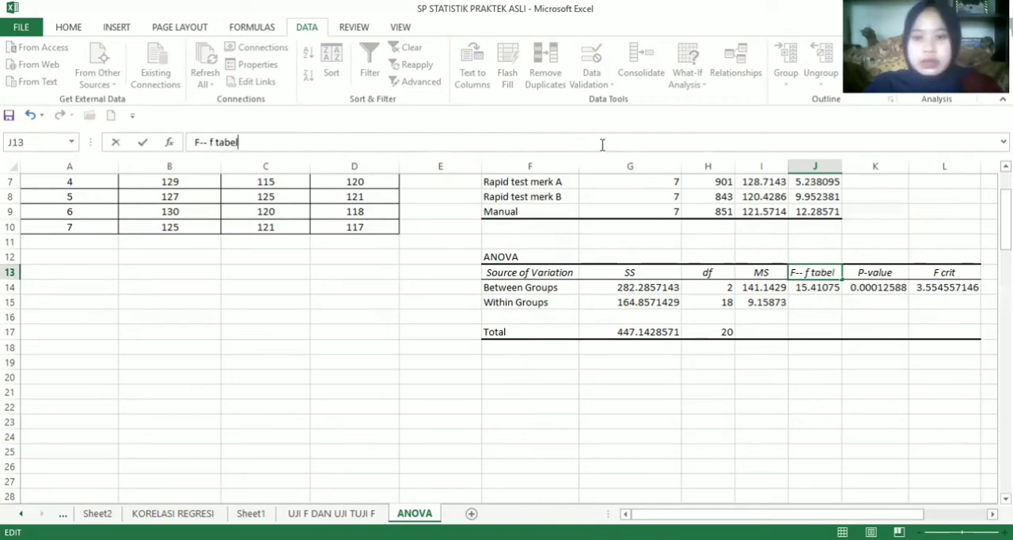
{"action": "key", "text": "BackSpace"}
{"action": "key", "text": "BackSpace"}
{"action": "key", "text": "BackSpace"}
{"action": "key", "text": "BackSpace"}
{"action": "key", "text": "BackSpace"}
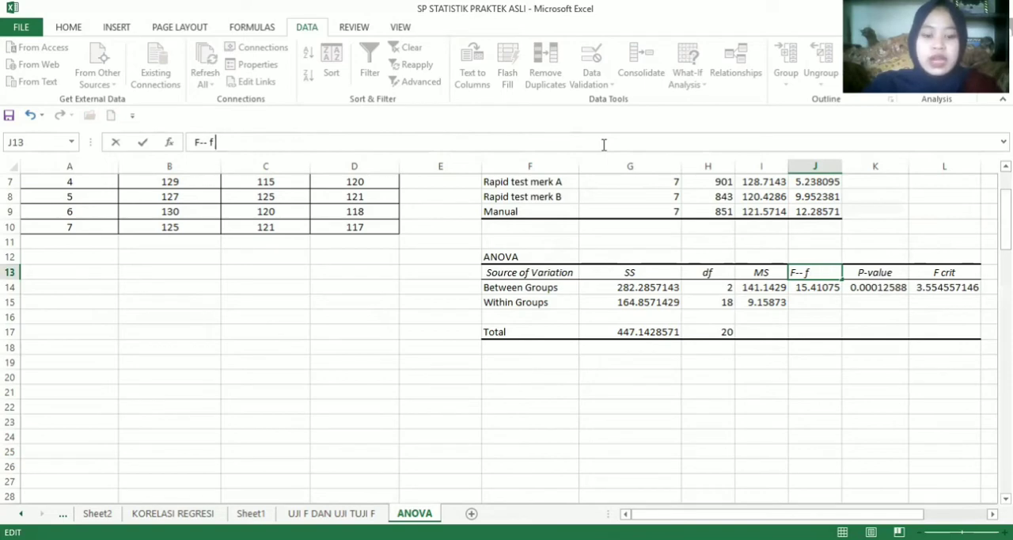
{"action": "type", "text": "hitung"}
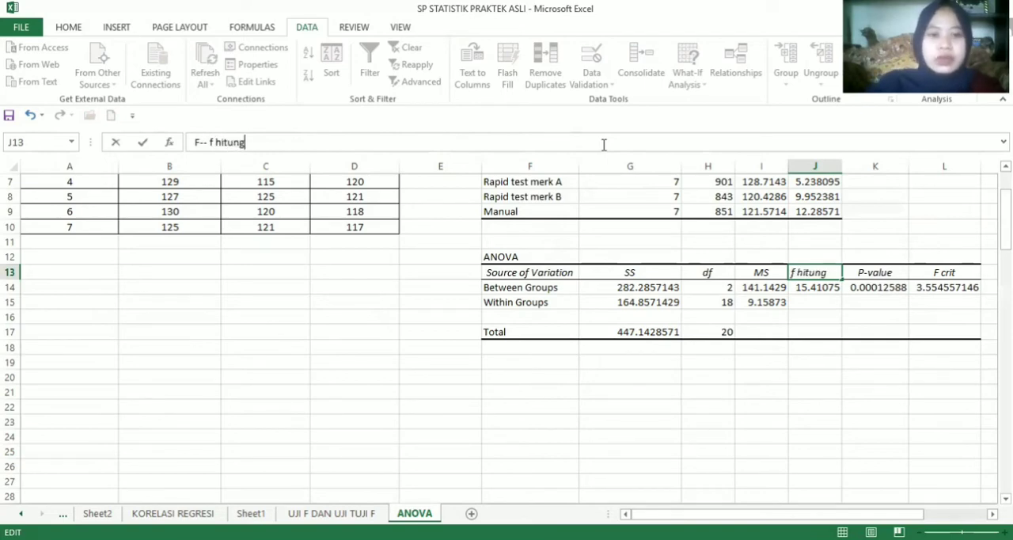
{"action": "left_click", "coordinate": [838, 287]}
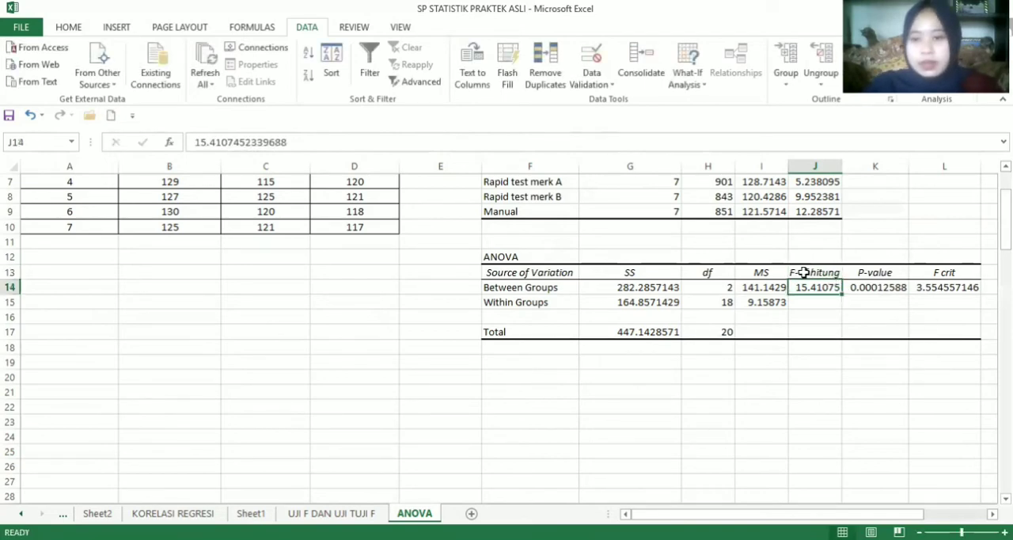
Highlight the calculated F header and its value in J13:J14 with an orange fill
{"action": "left_click_drag", "start_coordinate": [803, 272], "coordinate": [815, 288]}
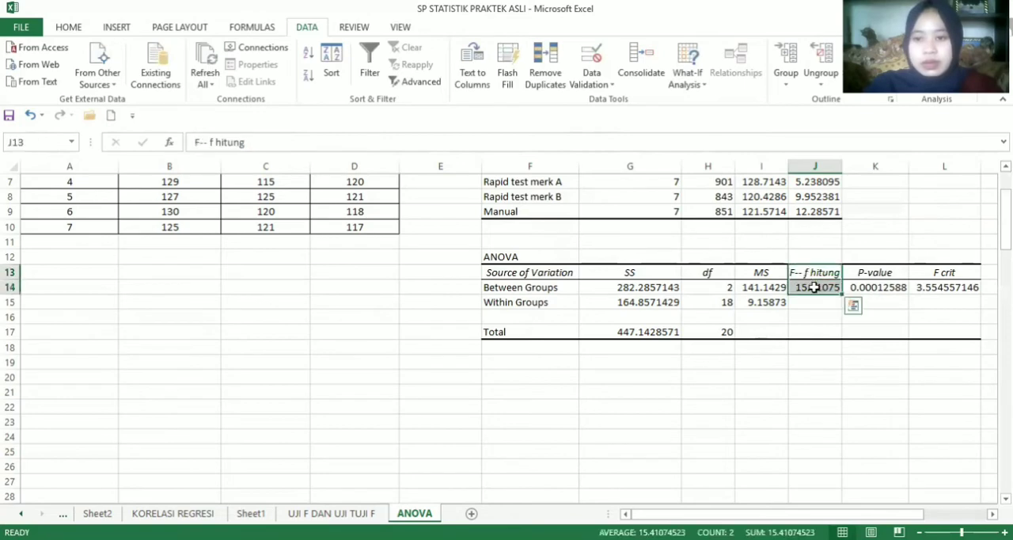
{"action": "left_click", "coordinate": [69, 27]}
{"action": "left_click", "coordinate": [225, 76]}
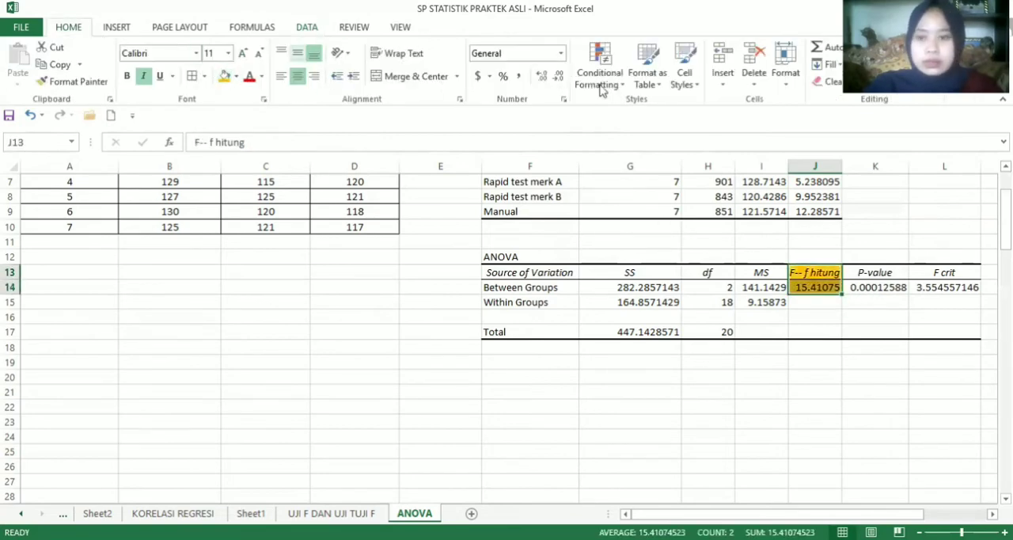
Change the header in L13 to "F crit -- f tabel" and highlight L13:L14 with the orange fill
{"action": "left_click", "coordinate": [925, 273]}
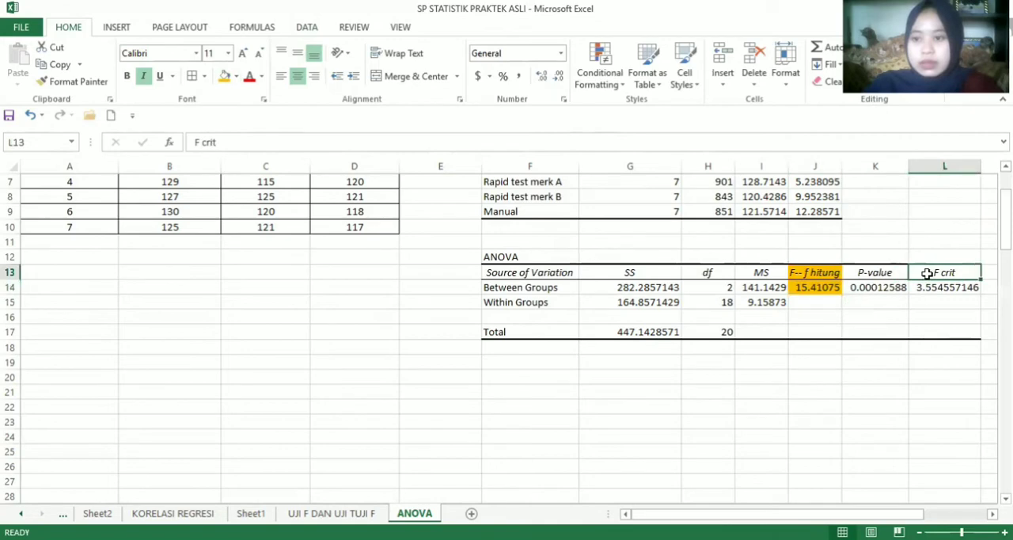
{"action": "left_click", "coordinate": [698, 142]}
{"action": "type", "text": "-- "}
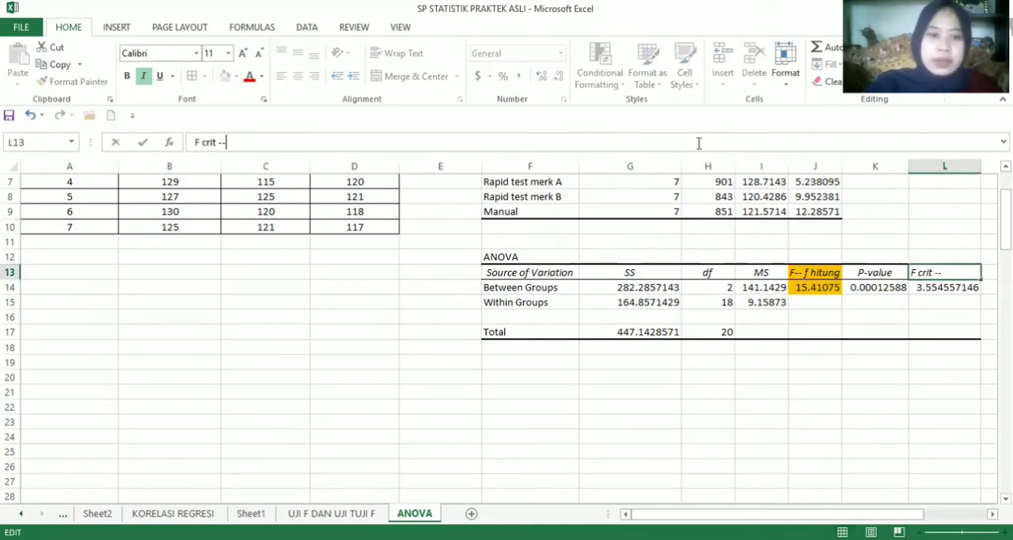
{"action": "type", "text": "f tabel"}
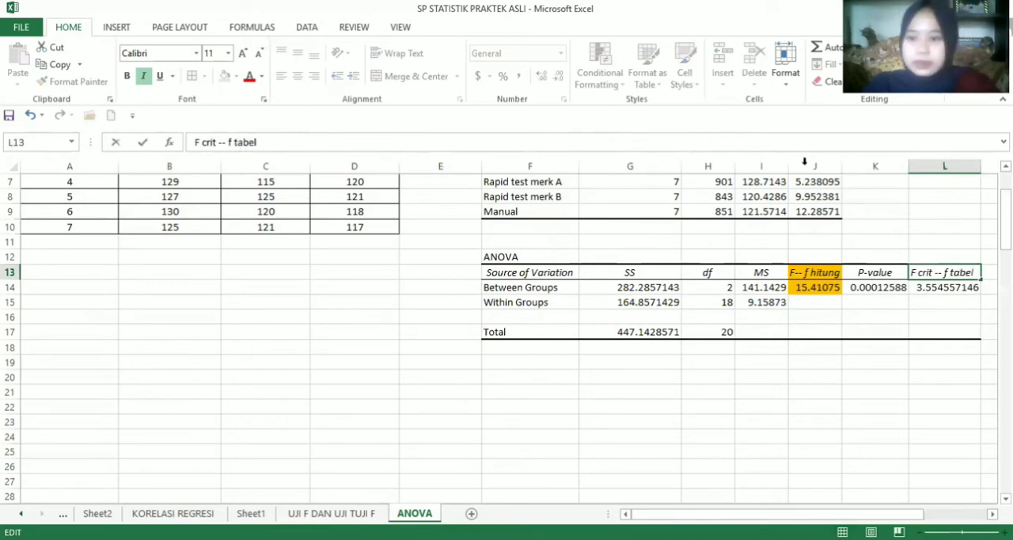
{"action": "mouse_move", "coordinate": [941, 287]}
{"action": "left_mouse_down"}
{"action": "mouse_move", "coordinate": [918, 273]}
{"action": "mouse_move", "coordinate": [940, 286]}
{"action": "mouse_move", "coordinate": [941, 272]}
{"action": "left_mouse_up"}
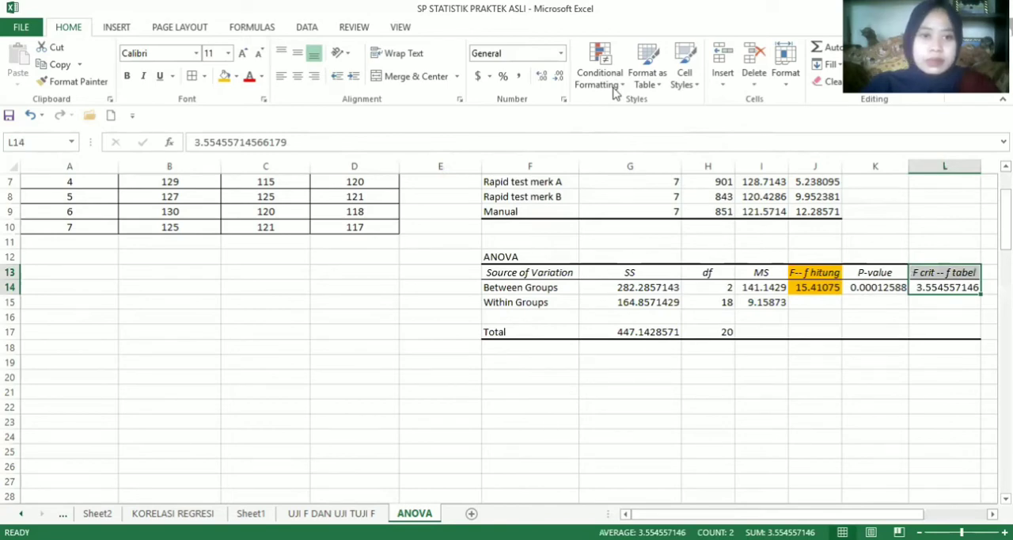
{"action": "left_click", "coordinate": [225, 76]}
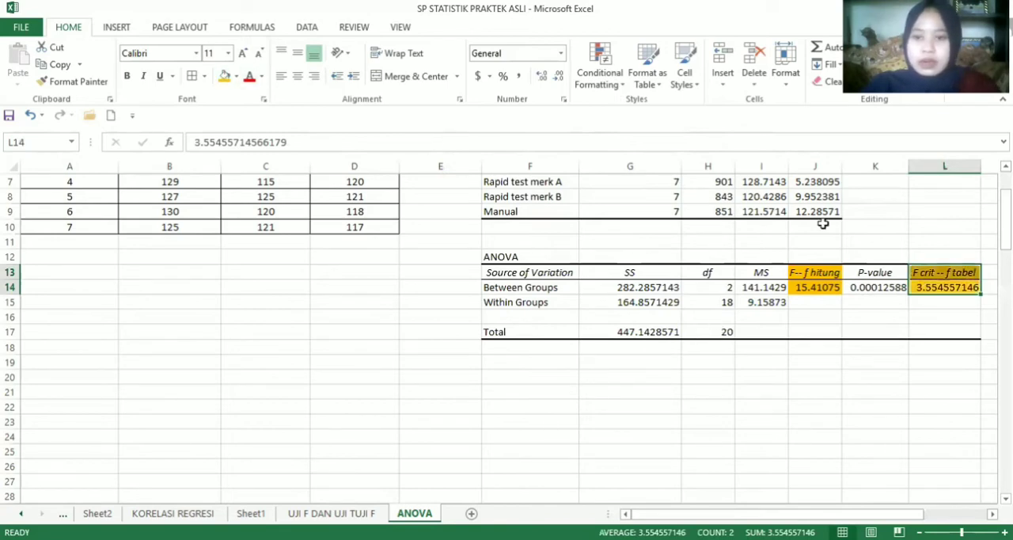
Enter the comparison "f hitung 15.4107 > f tabel 3.5545" in F19 below the ANOVA table
{"action": "left_click", "coordinate": [447, 363]}
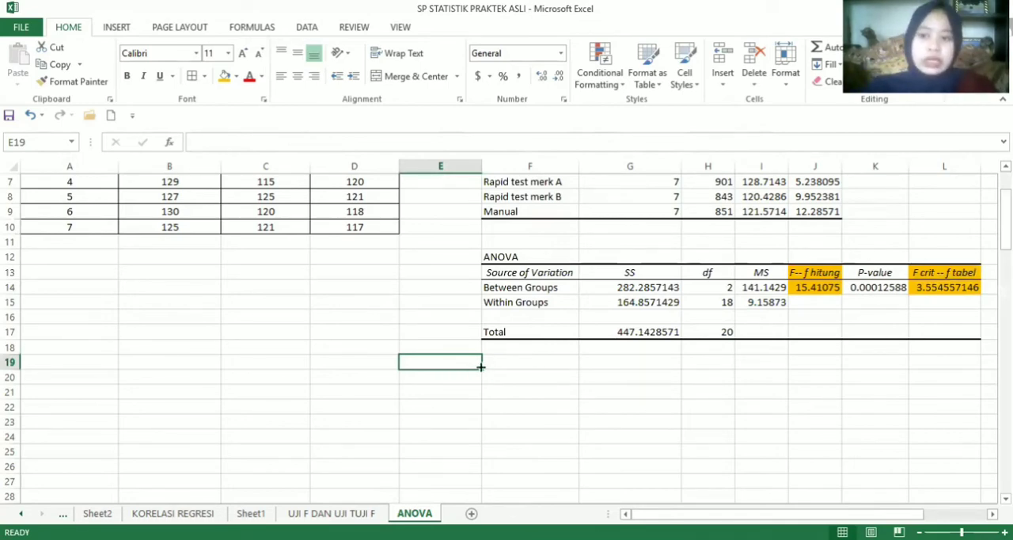
{"action": "left_click", "coordinate": [511, 363]}
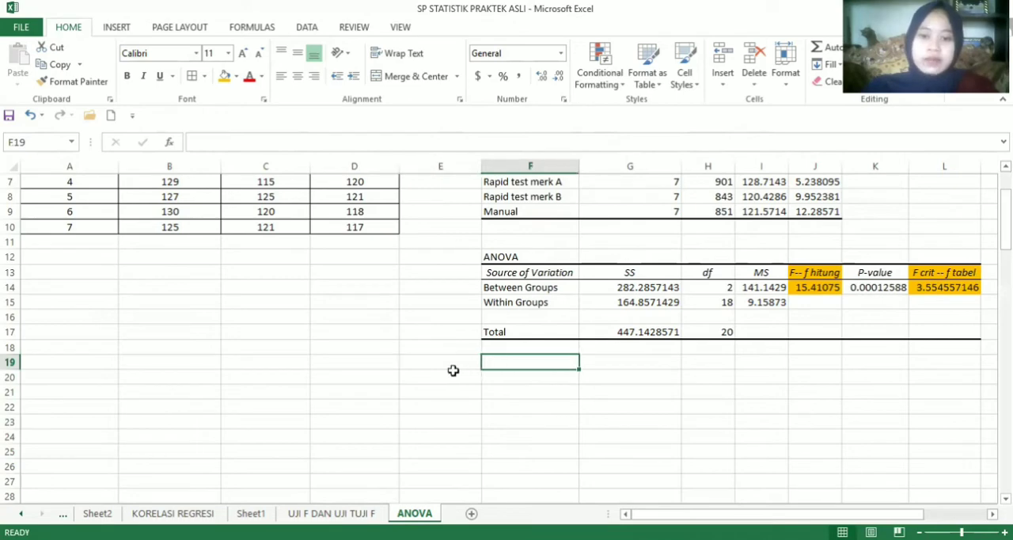
{"action": "type", "text": "ff"}
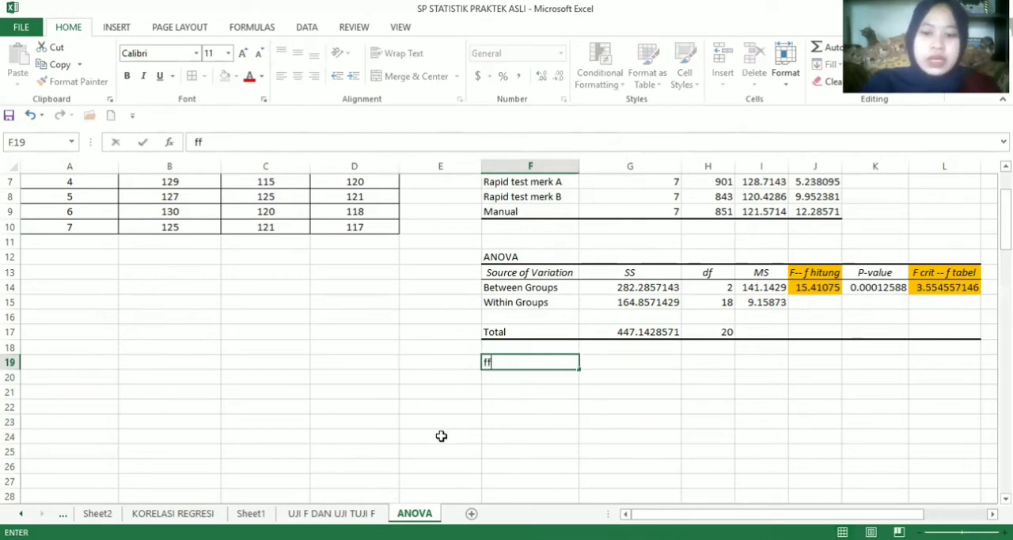
{"action": "key", "text": "BackSpace"}
{"action": "type", "text": "h"}
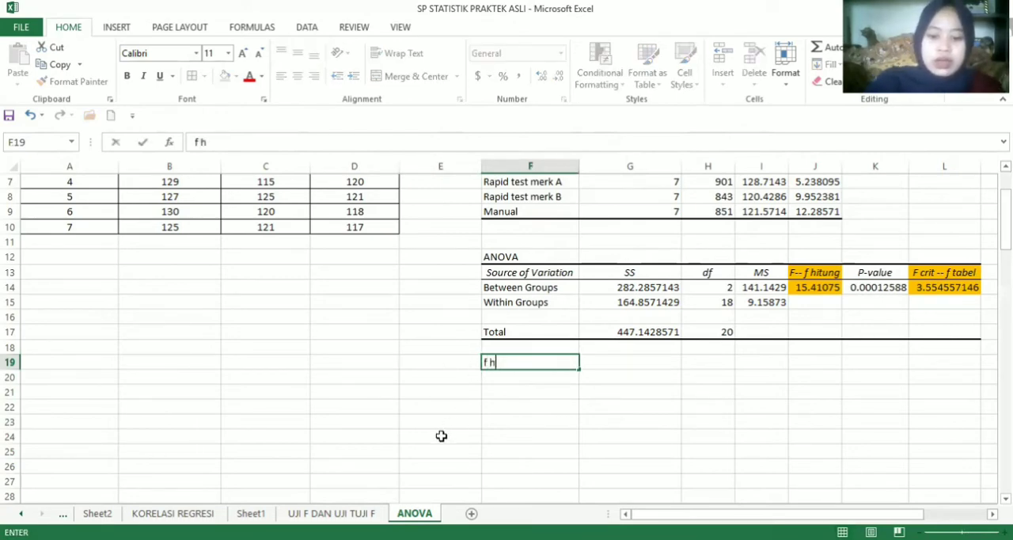
{"action": "type", "text": "itung "}
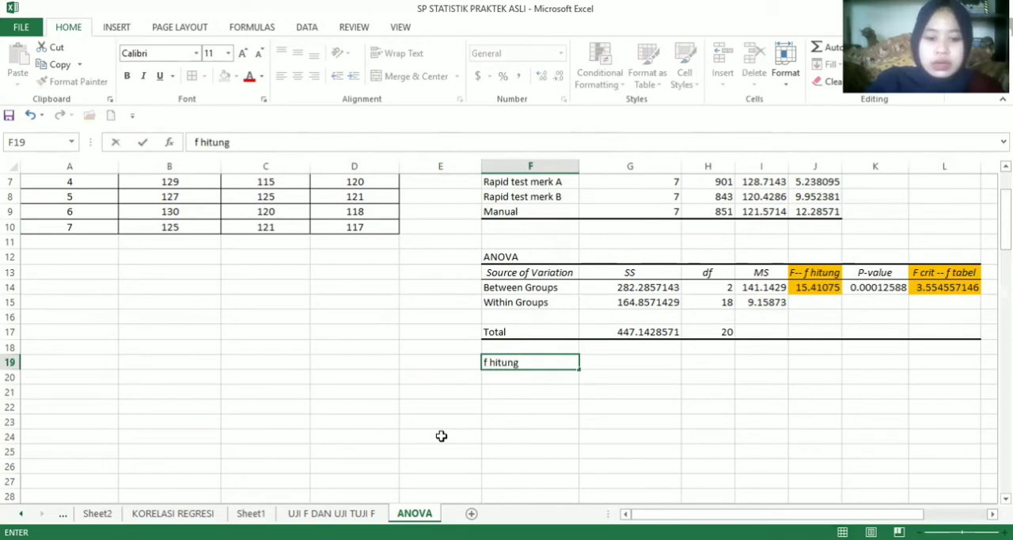
{"action": "type", "text": "15."}
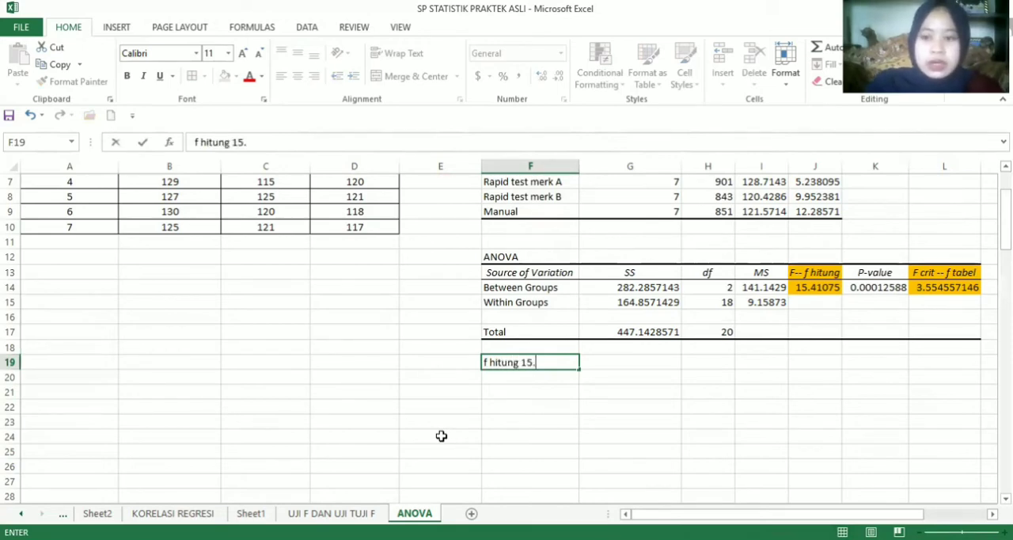
{"action": "type", "text": "41"}
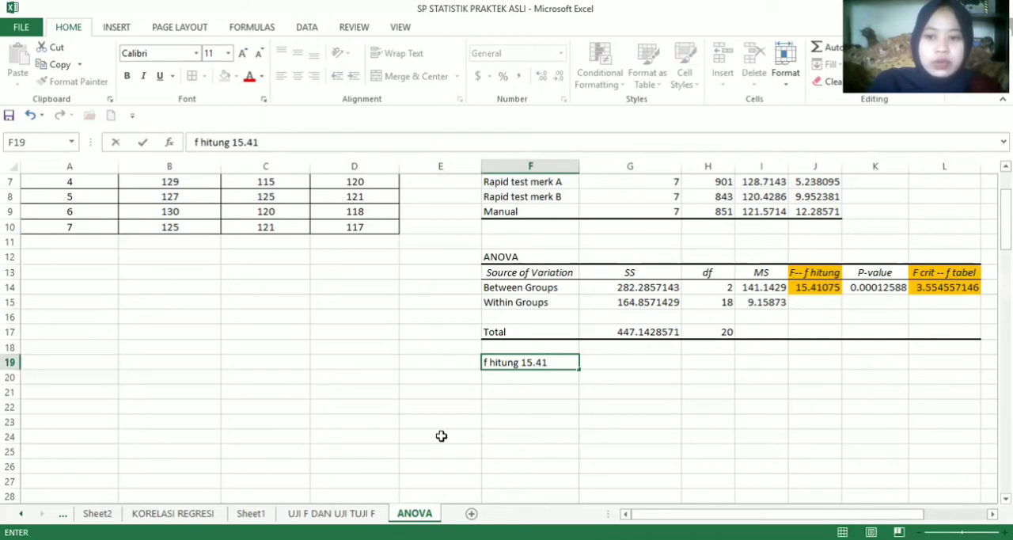
{"action": "type", "text": "07"}
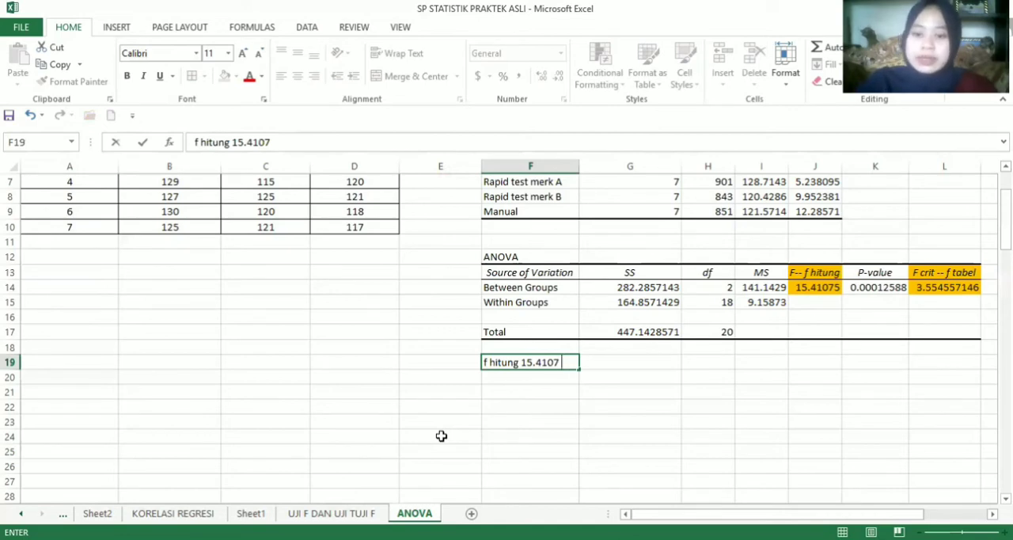
{"action": "type", "text": "> f"}
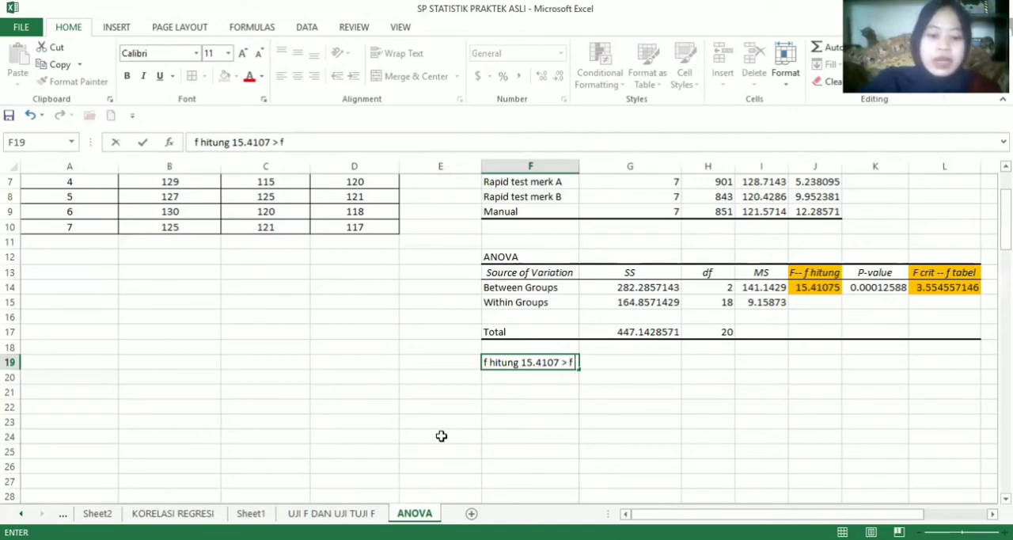
{"action": "type", "text": " tabel"}
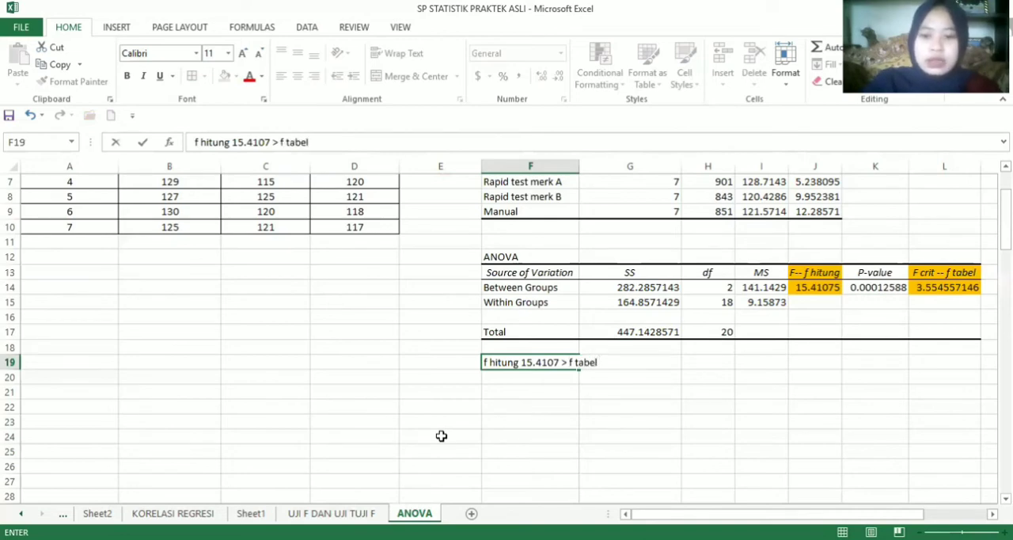
{"action": "type", "text": " 3"}
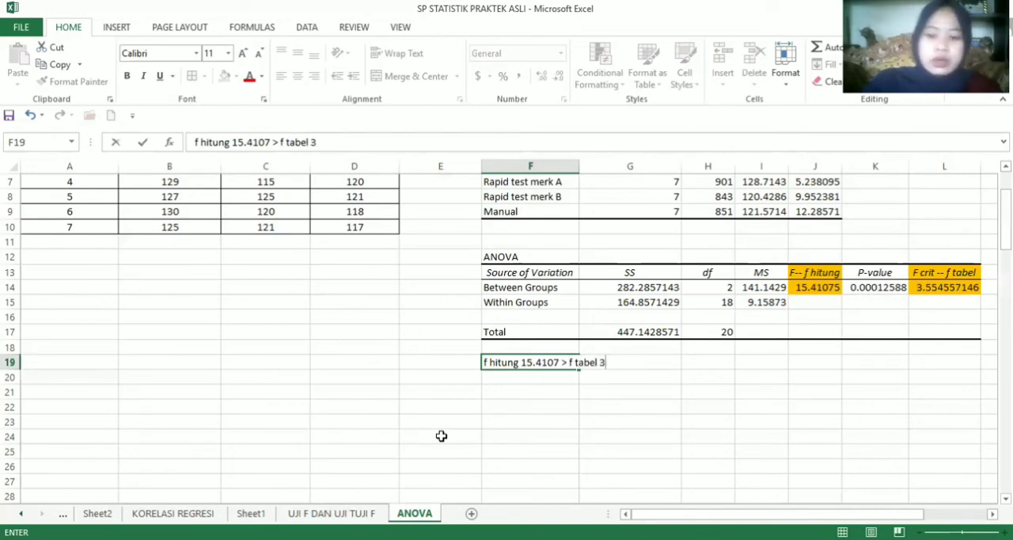
{"action": "type", "text": ".55"}
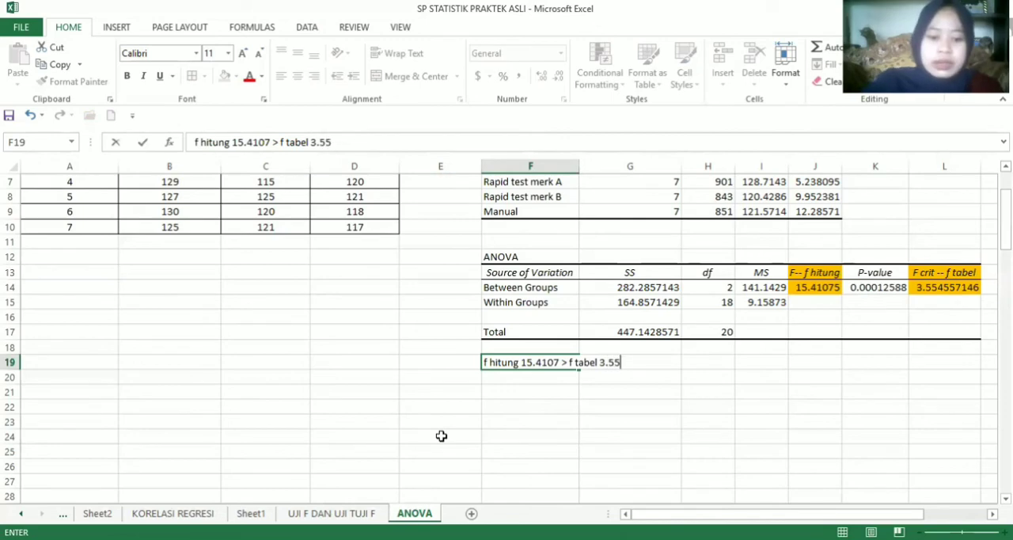
{"action": "type", "text": "45"}
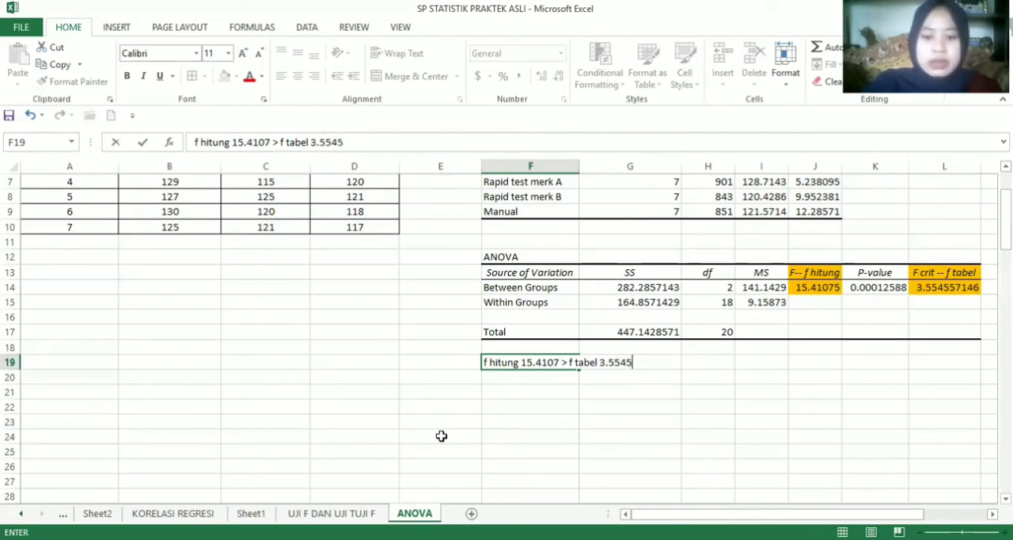
{"action": "key", "text": "Return"}
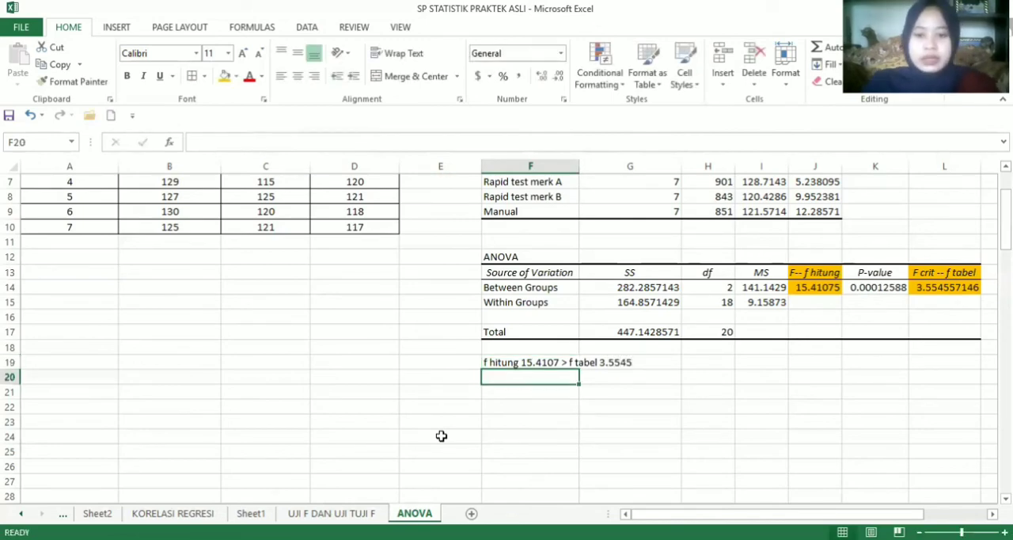
{"action": "left_click", "coordinate": [446, 377]}
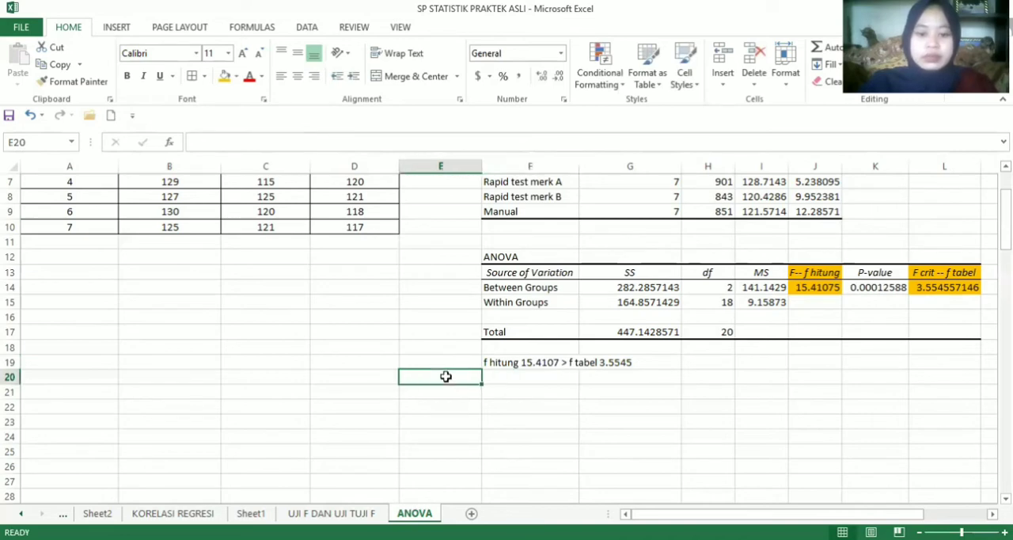
Label E20 "Hipotesis" and enter the conclusion "maka metode memberikan perbedaan rata rata kolesterol yang signifikan" in F20
{"action": "type", "text": "Hipotesis"}
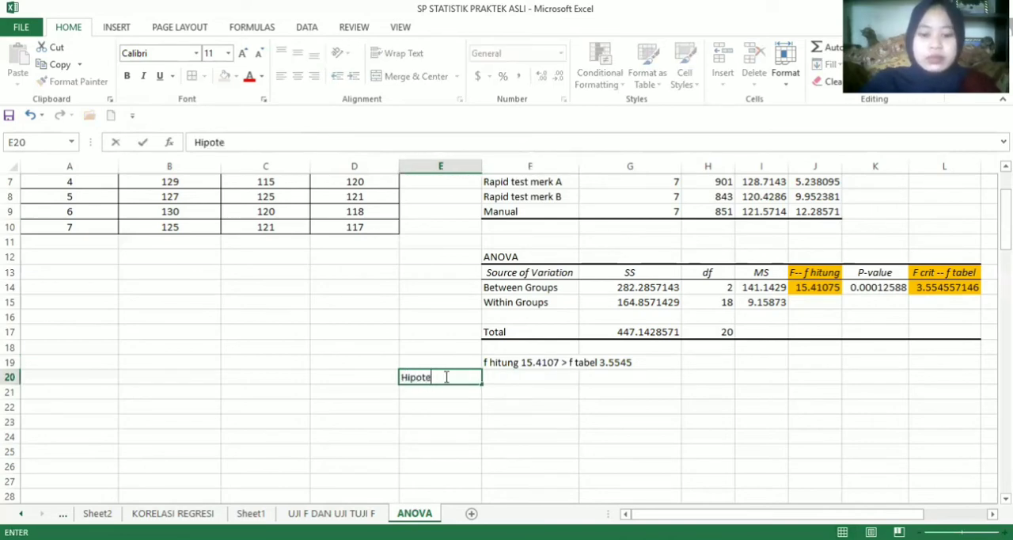
{"action": "left_click", "coordinate": [510, 382]}
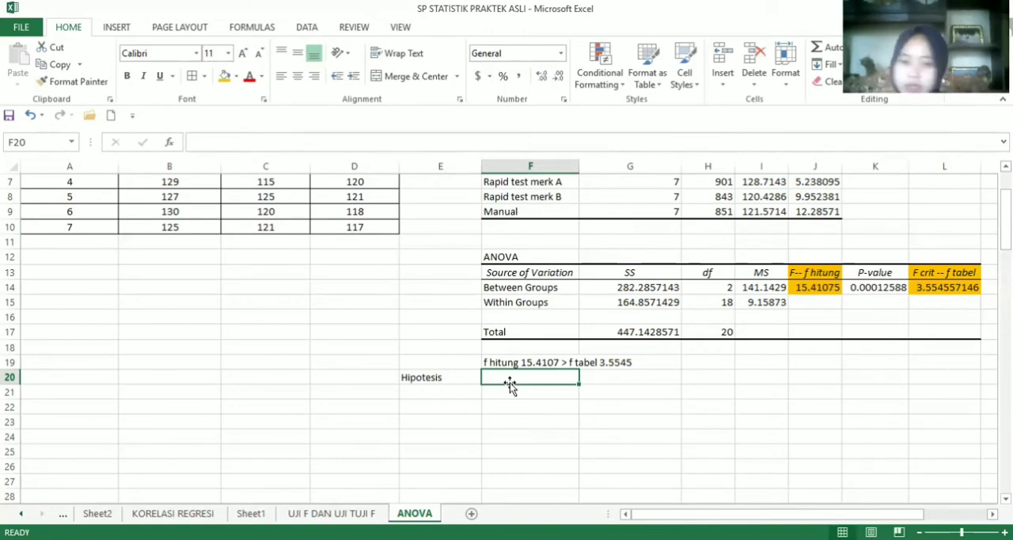
{"action": "type", "text": "maka"}
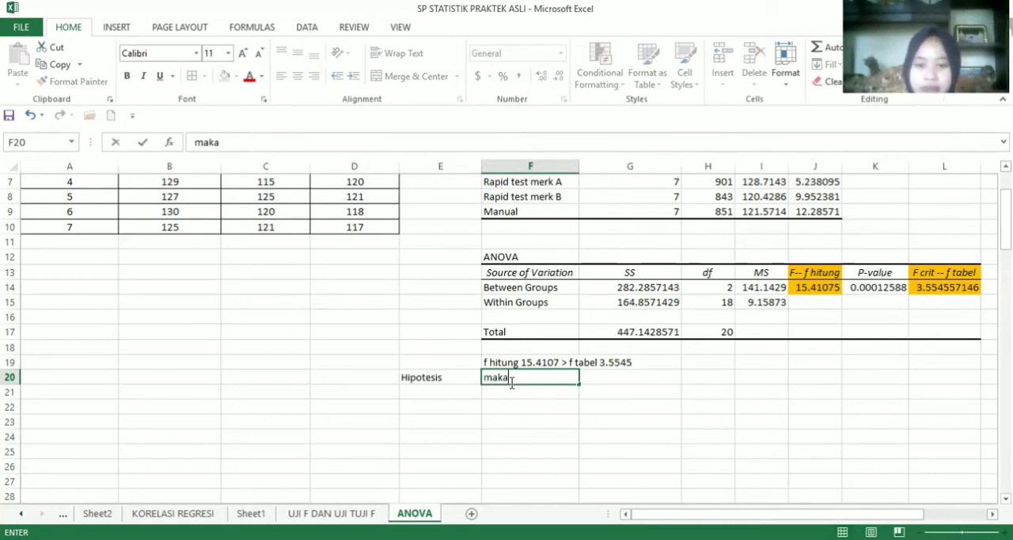
{"action": "type", "text": "n"}
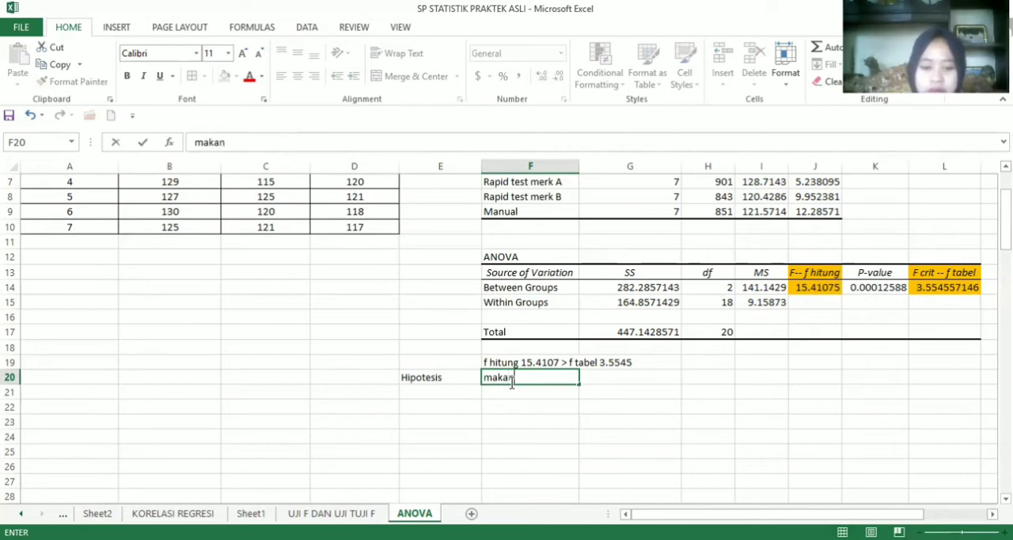
{"action": "key", "text": "BackSpace"}
{"action": "type", "text": "metode"}
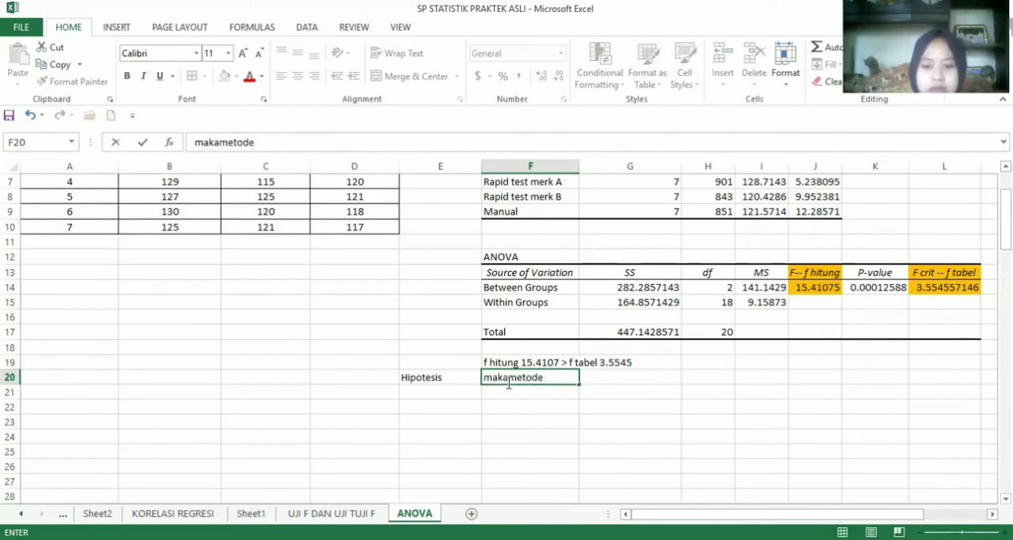
{"action": "key", "text": "BackSpace"}
{"action": "key", "text": "BackSpace"}
{"action": "key", "text": "BackSpace"}
{"action": "key", "text": "BackSpace"}
{"action": "key", "text": "BackSpace"}
{"action": "key", "text": "BackSpace"}
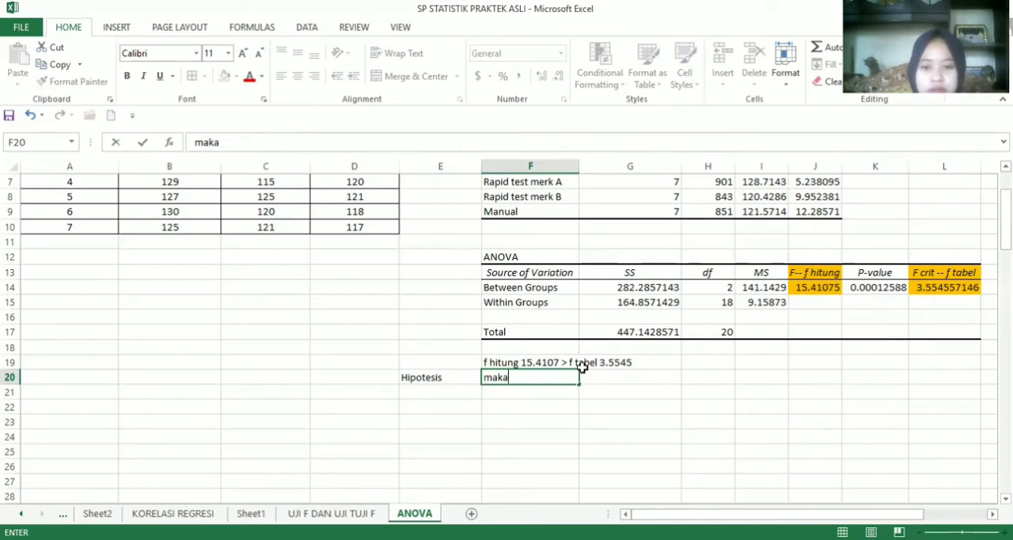
{"action": "type", "text": "metode"}
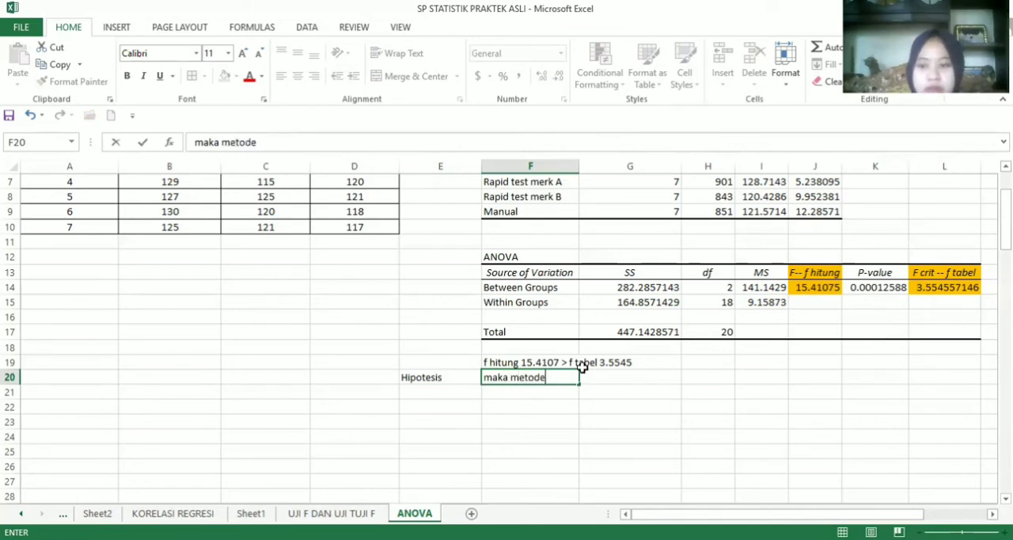
{"action": "type", "text": " me"}
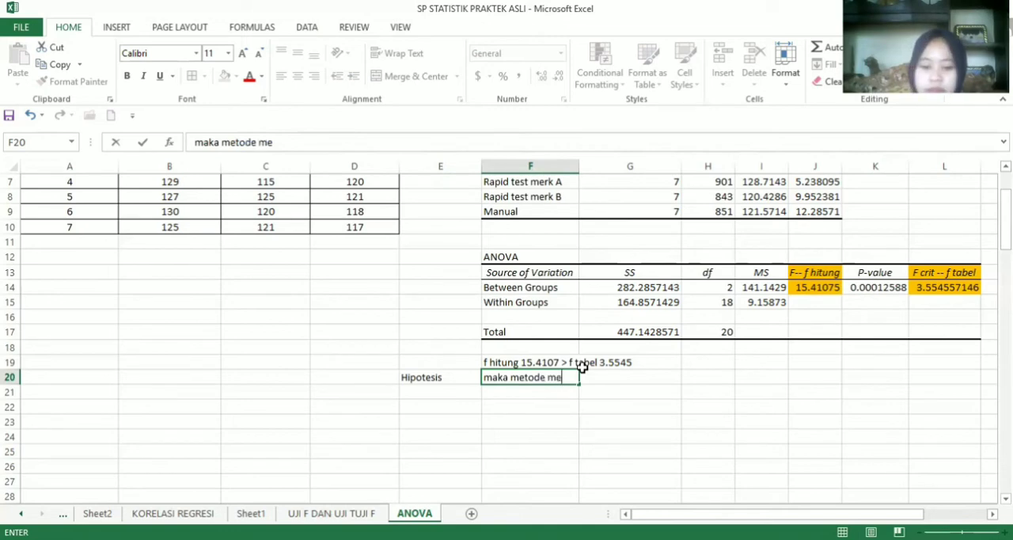
{"action": "type", "text": "mberikan"}
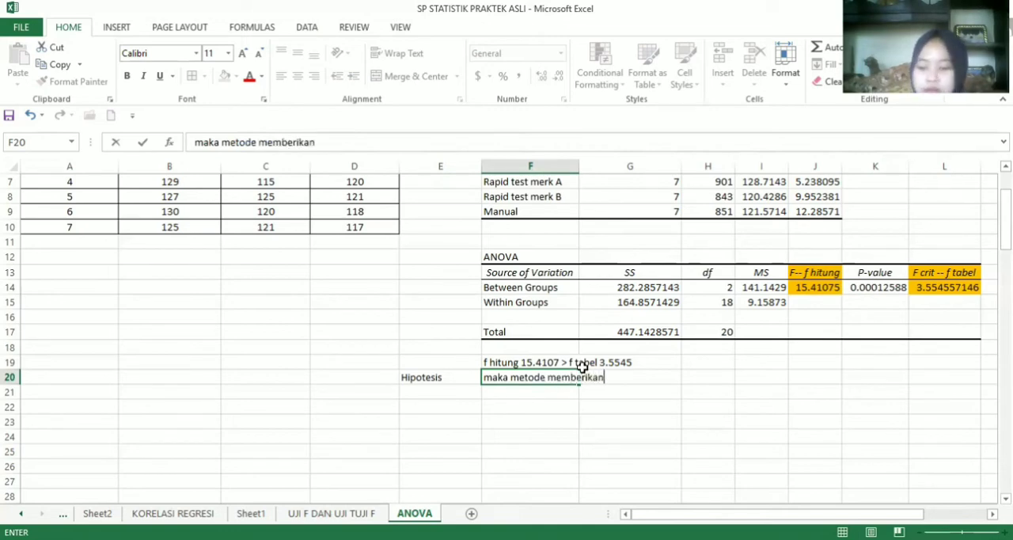
{"action": "type", "text": " perb"}
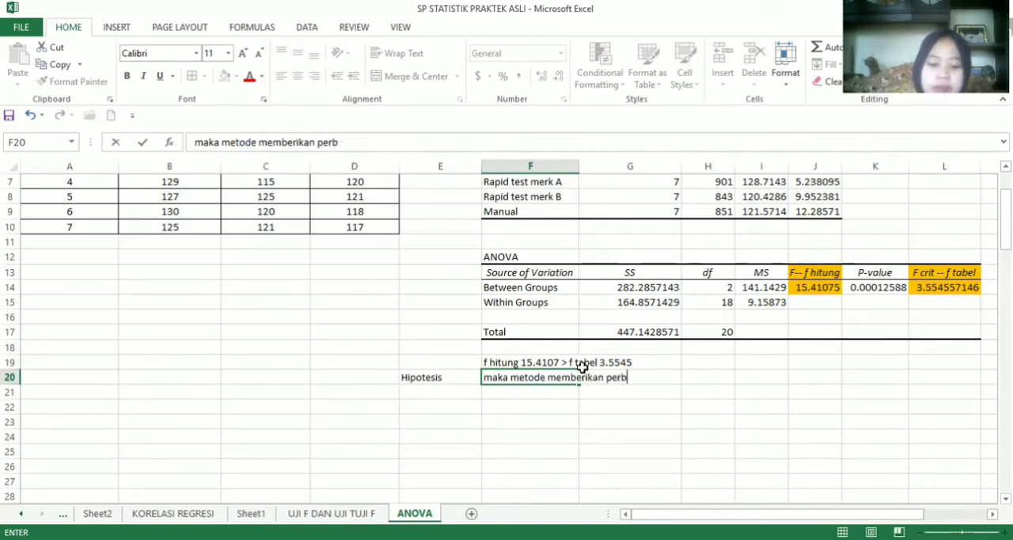
{"action": "type", "text": "edan"}
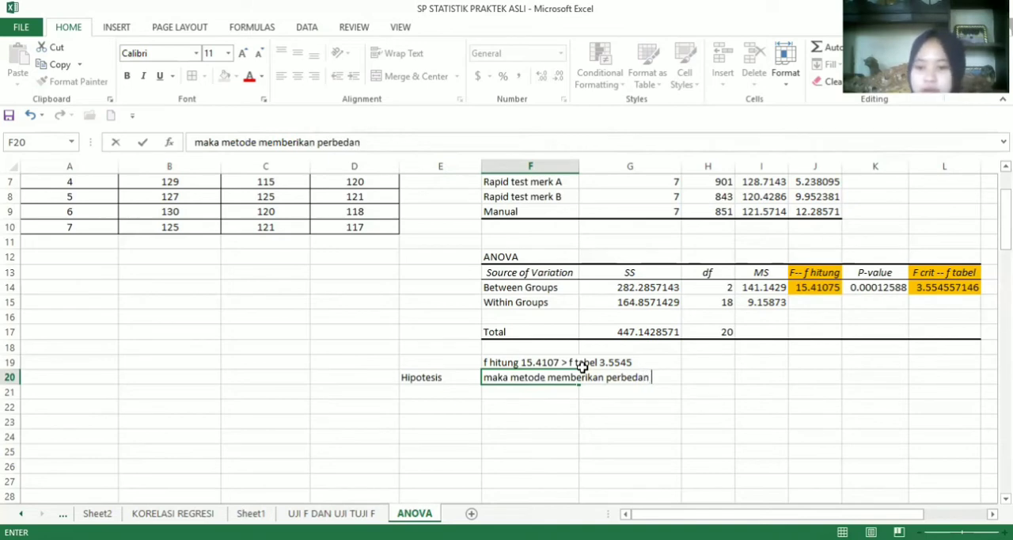
{"action": "key", "text": "BackSpace"}
{"action": "type", "text": "an"}
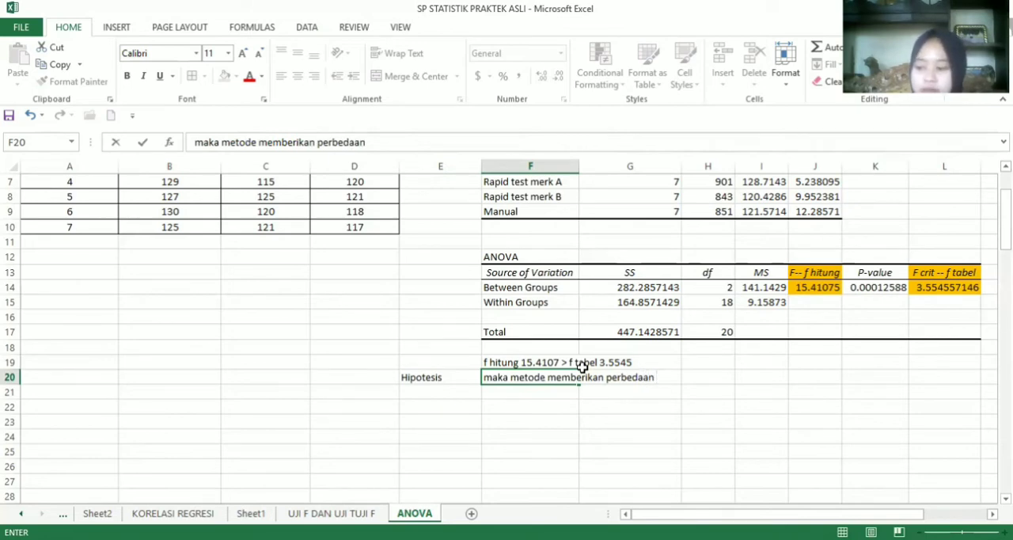
{"action": "type", "text": " rata "}
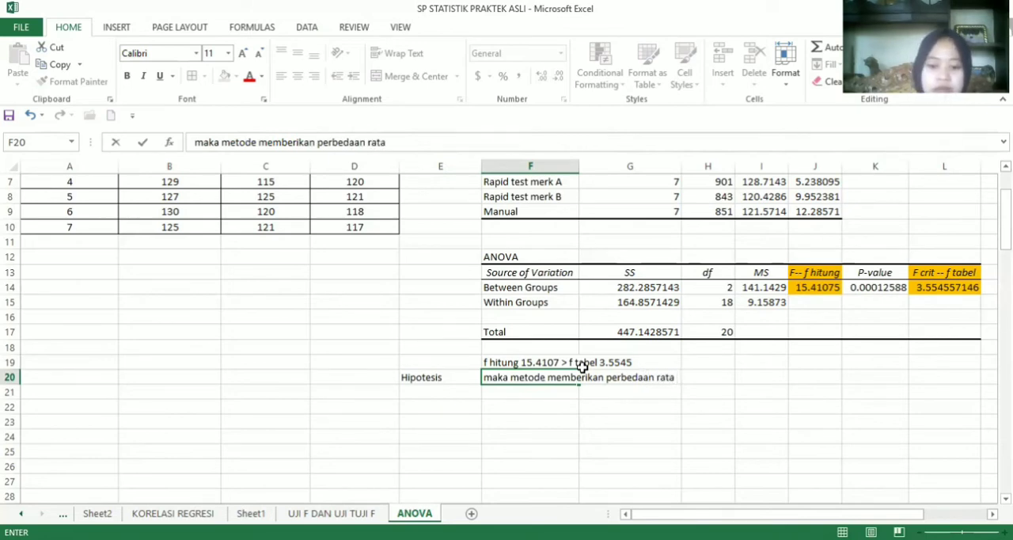
{"action": "type", "text": "rata kole"}
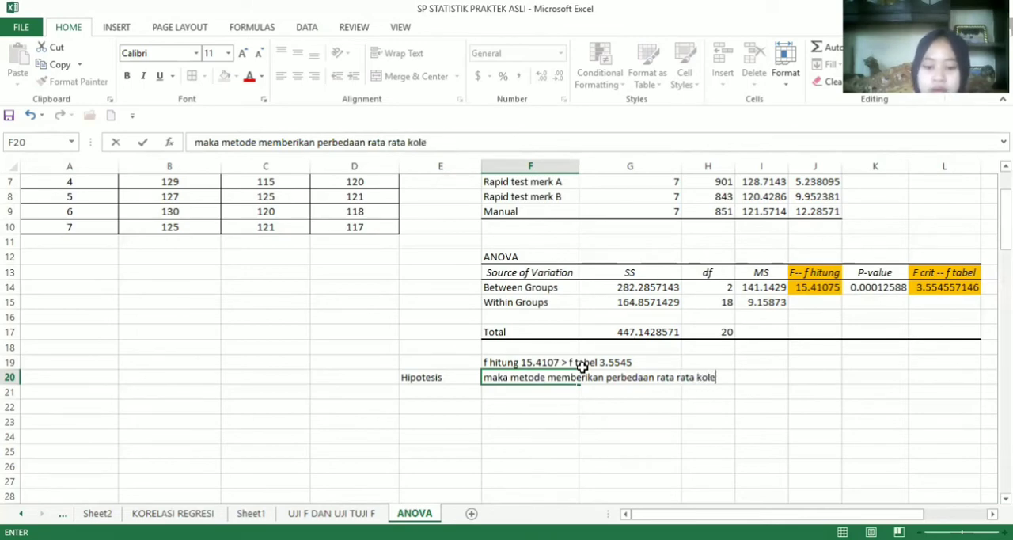
{"action": "type", "text": "sterol "}
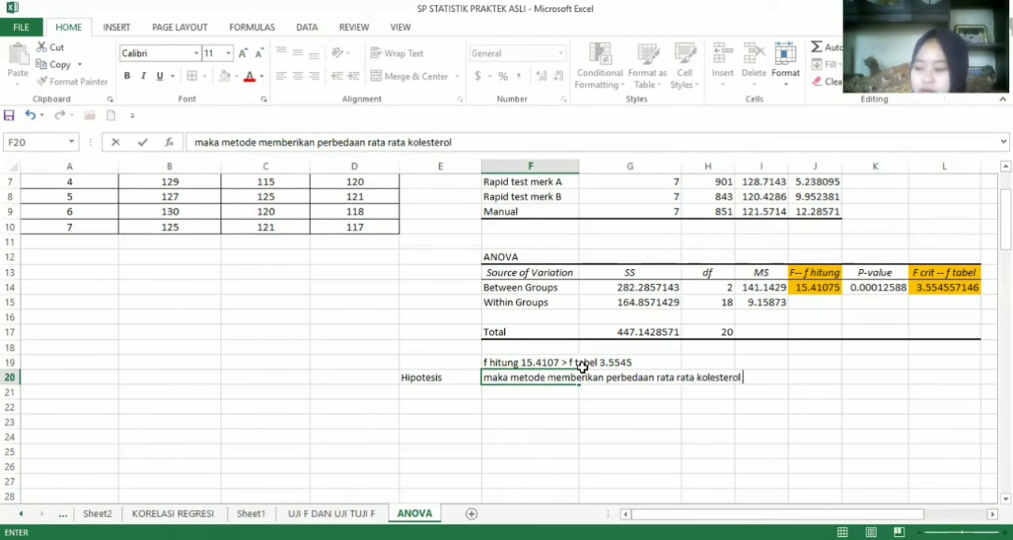
{"action": "type", "text": "yan"}
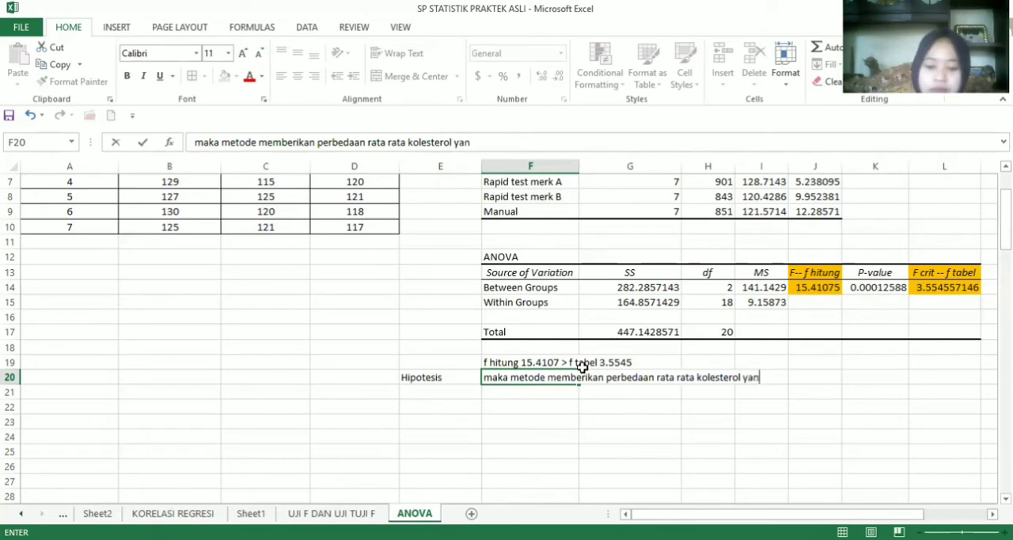
{"action": "type", "text": "g signi"}
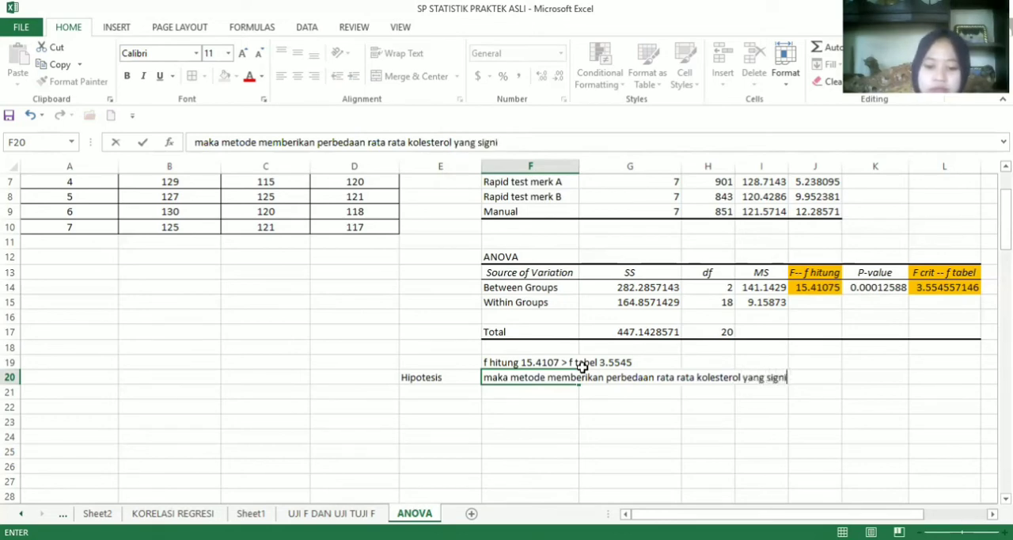
{"action": "type", "text": "fikan"}
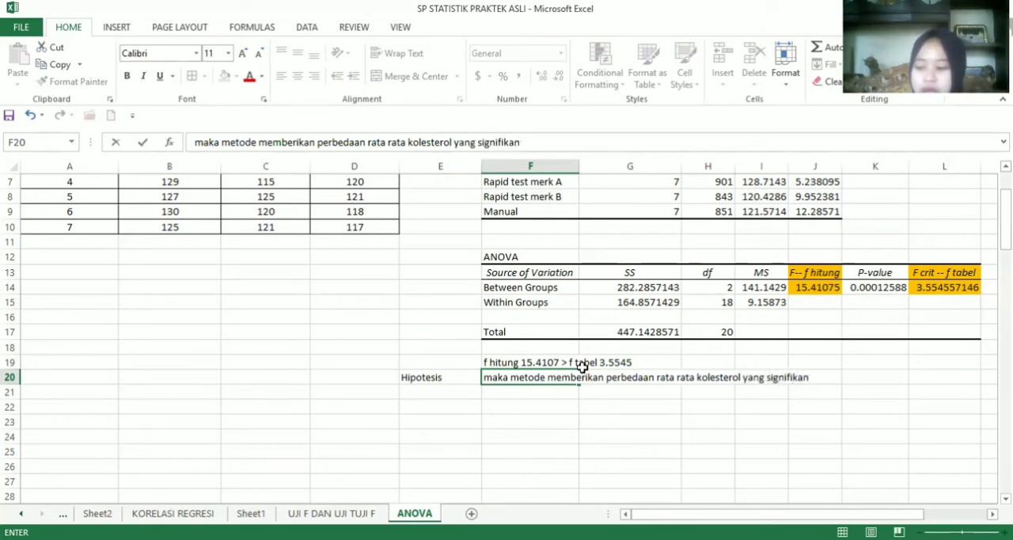
{"action": "key", "text": "Return"}
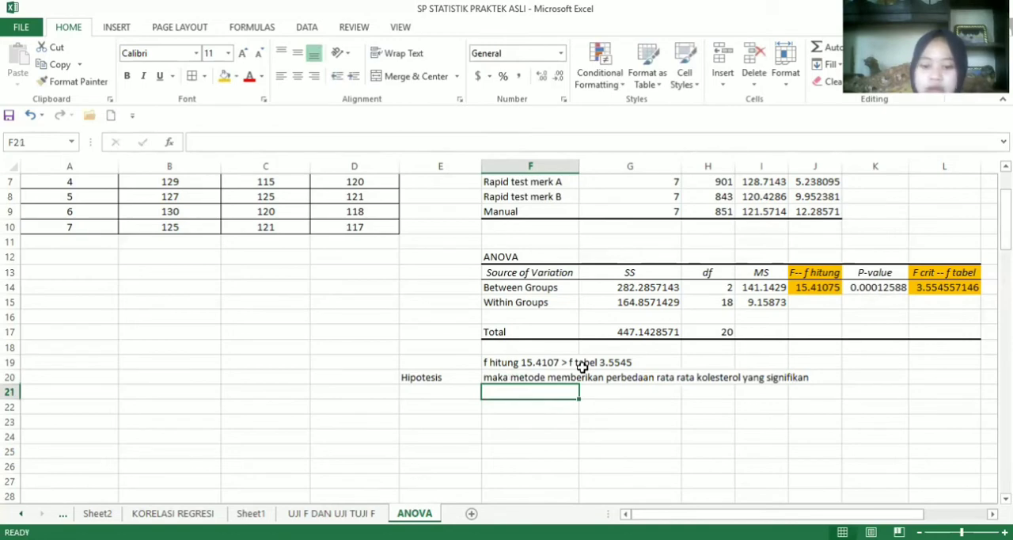
Enter the hypothesis decision "H0 diterima dan H1 ditolak" in F21 below the conclusion
{"action": "type", "text": "H"}
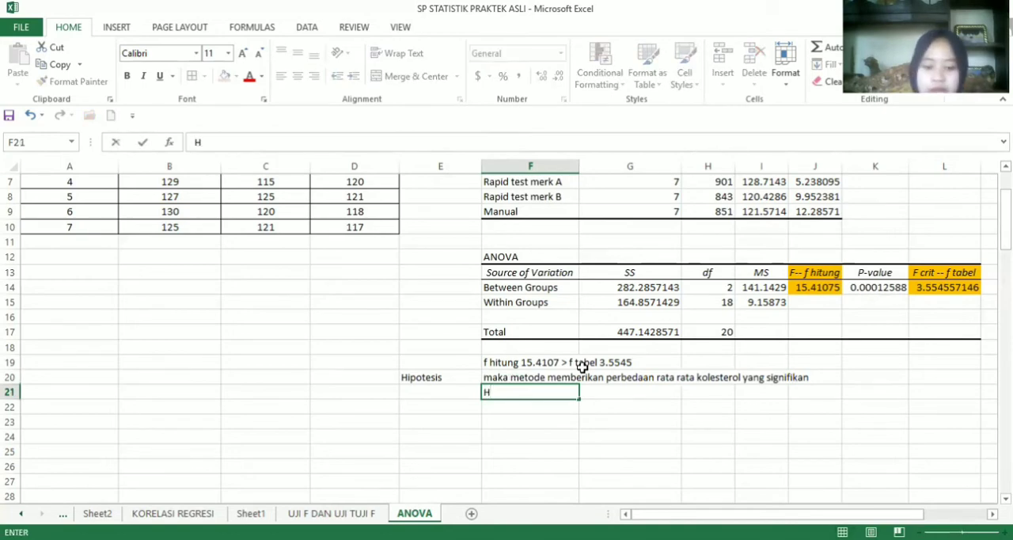
{"action": "type", "text": "0 dit"}
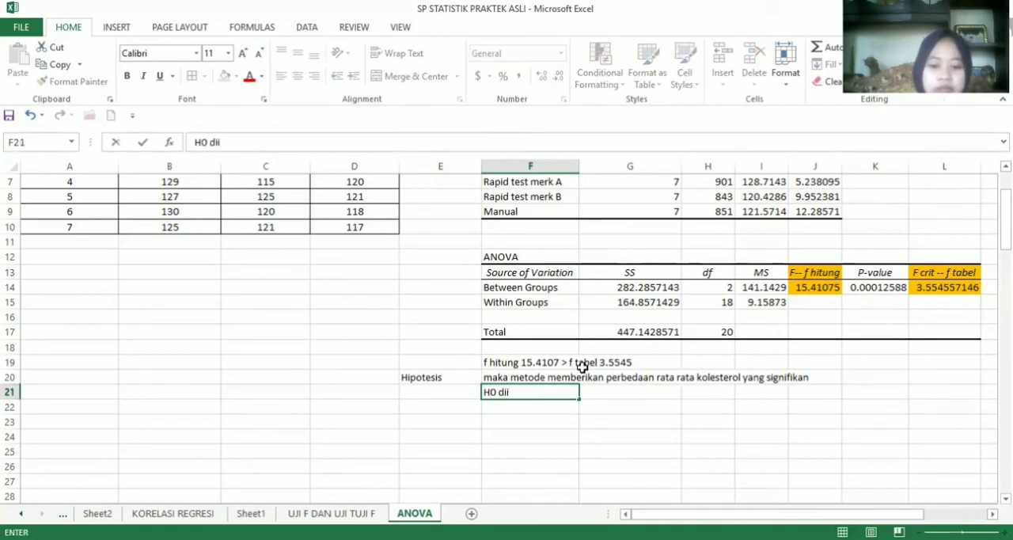
{"action": "type", "text": "t"}
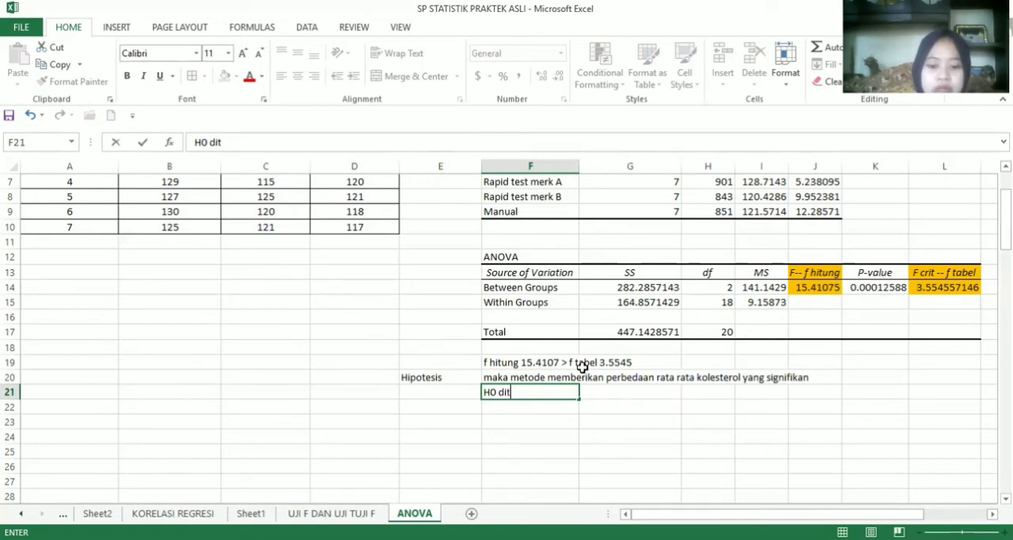
{"action": "type", "text": "erima dan"}
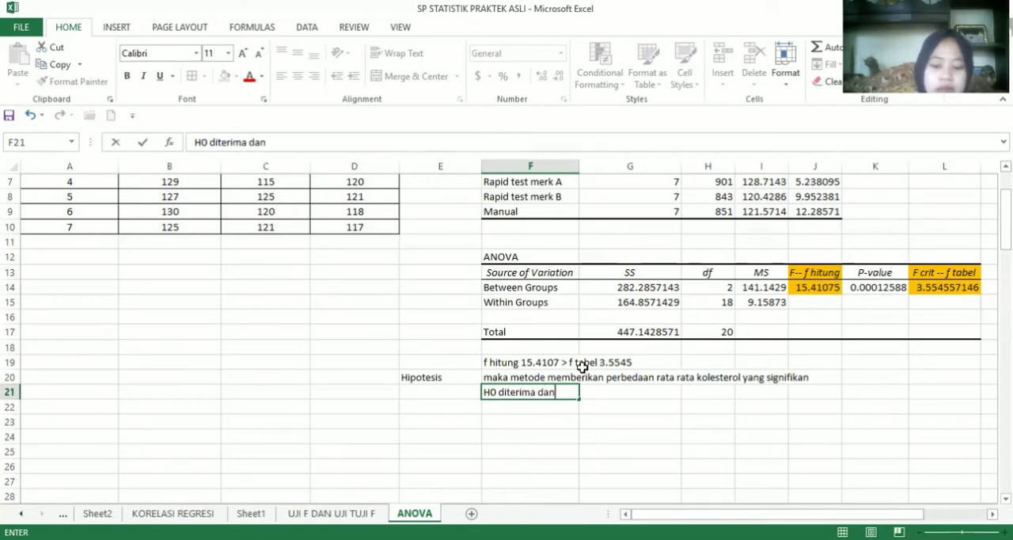
{"action": "type", "text": " H1 ditolak"}
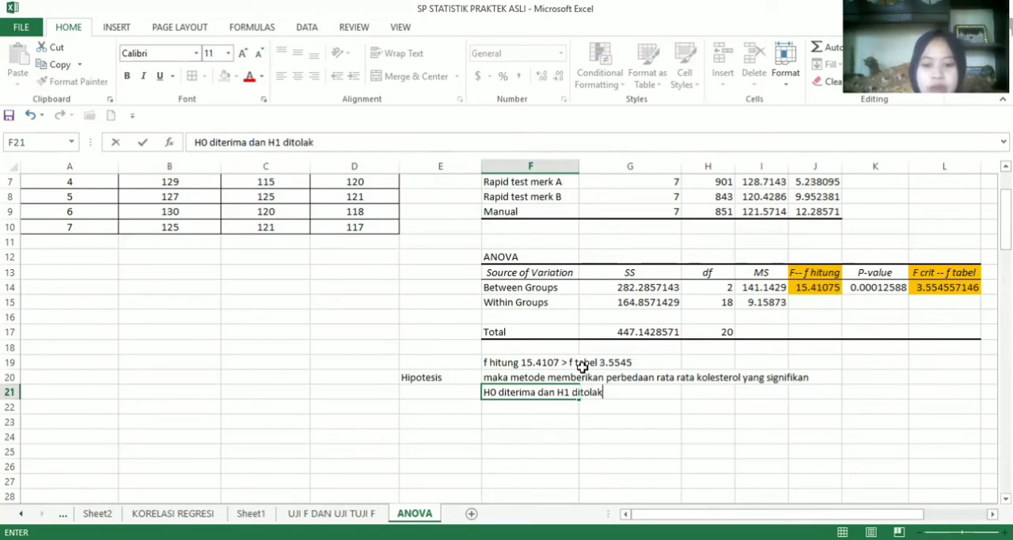
{"action": "key", "text": "Return"}
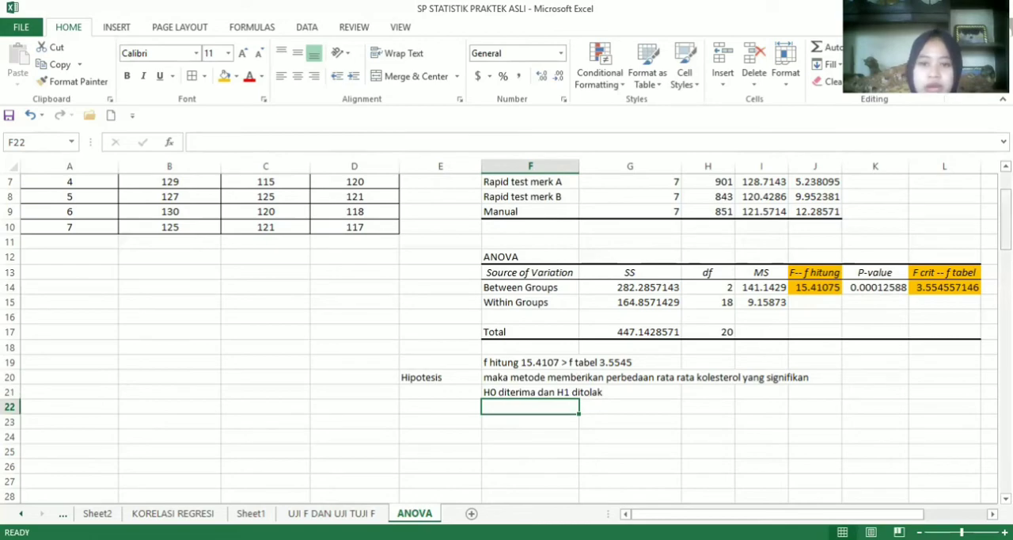
Start an Anova: Two-Factor Without Replication analysis with the patient table A31:D38, including its headings, as the input range
{"action": "mouse_move", "coordinate": [1005, 238]}
{"action": "left_mouse_down"}
{"action": "mouse_move", "coordinate": [1004, 221]}
{"action": "mouse_move", "coordinate": [1005, 255]}
{"action": "left_mouse_up"}
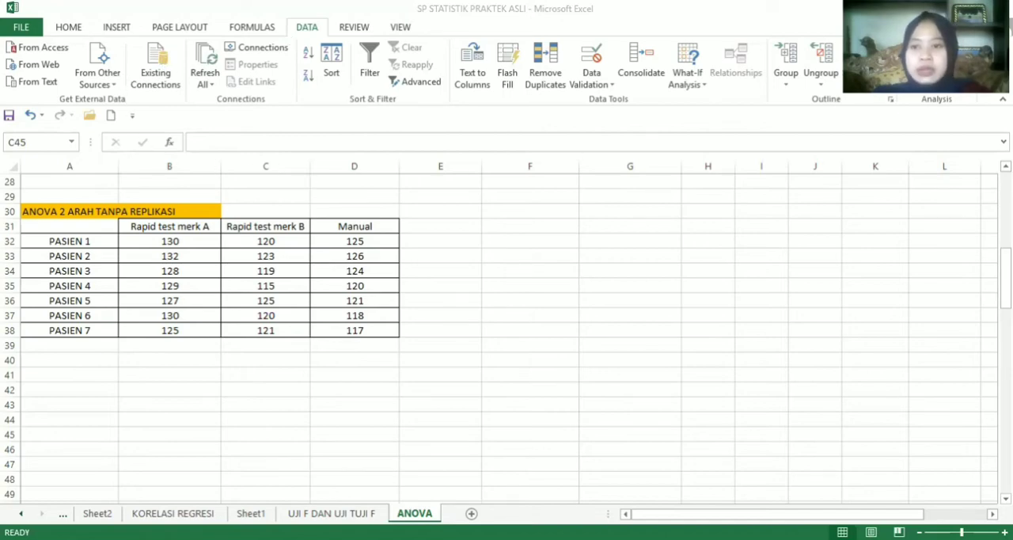
{"action": "left_click", "coordinate": [936, 47]}
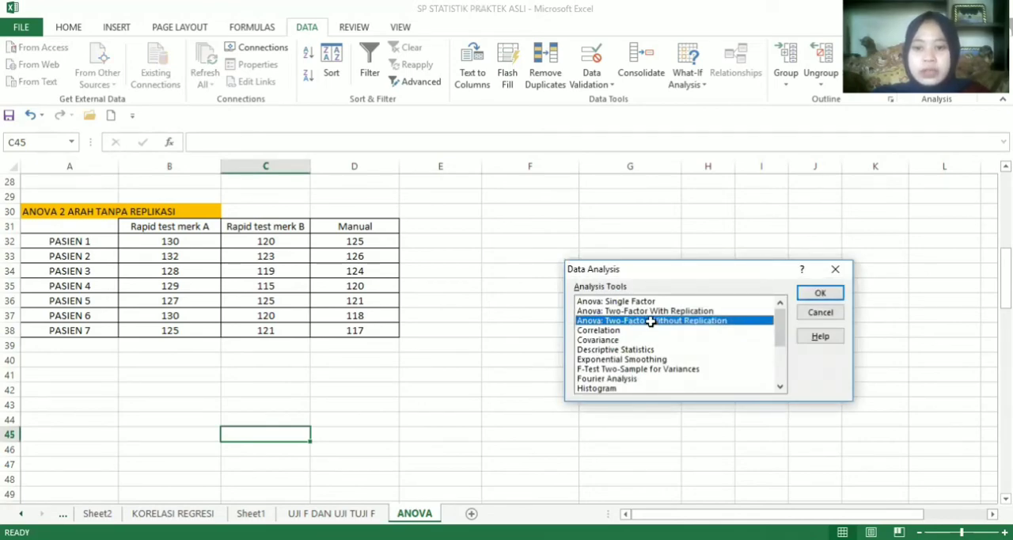
{"action": "double_click", "coordinate": [650, 321]}
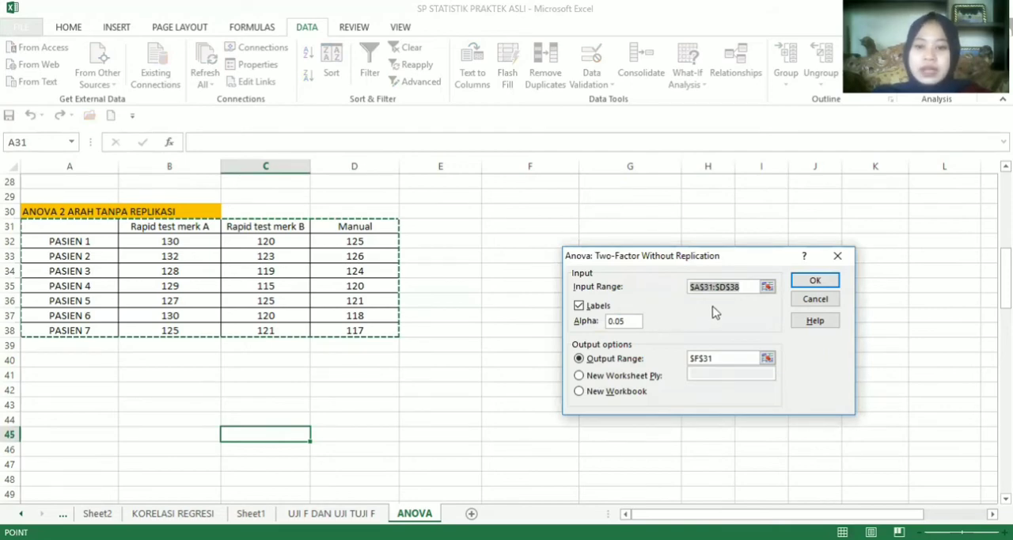
{"action": "left_click", "coordinate": [766, 287]}
{"action": "left_click_drag", "start_coordinate": [64, 227], "coordinate": [354, 330]}
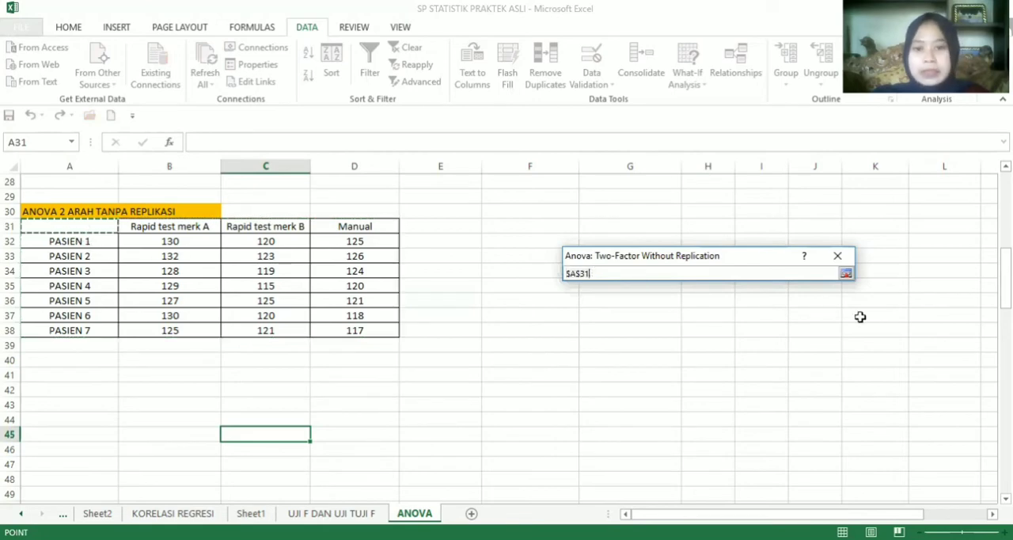
{"action": "left_click", "coordinate": [847, 275]}
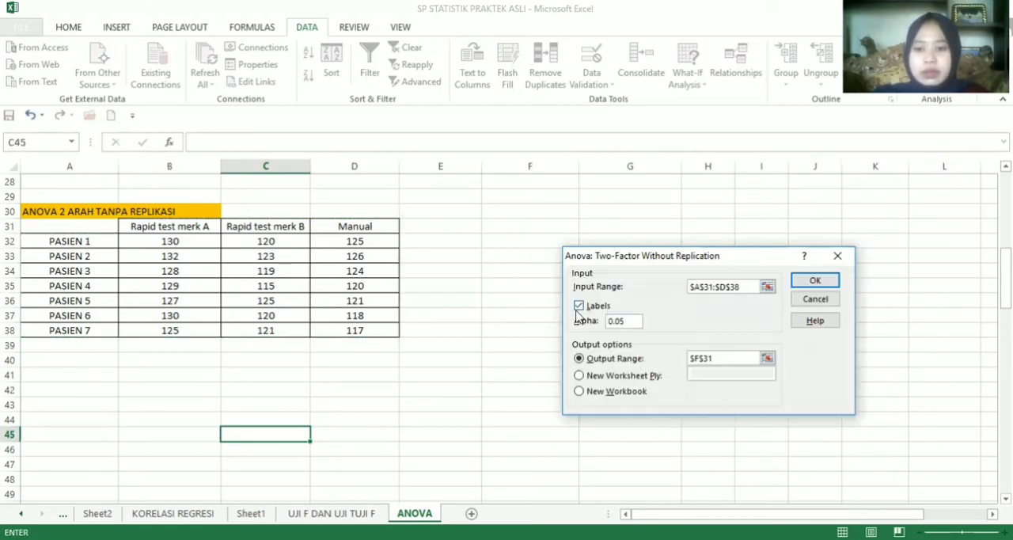
Keep Labels enabled, set the output range to F31, and run the two-factor ANOVA with alpha 0.05
{"action": "left_click", "coordinate": [578, 307]}
{"action": "left_click", "coordinate": [578, 306]}
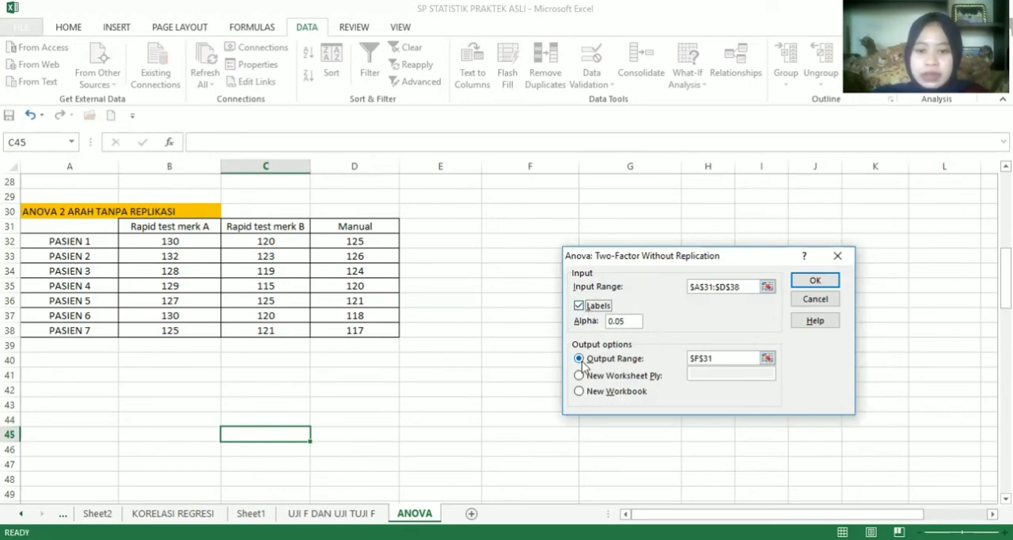
{"action": "left_click", "coordinate": [766, 357]}
{"action": "left_click", "coordinate": [547, 227]}
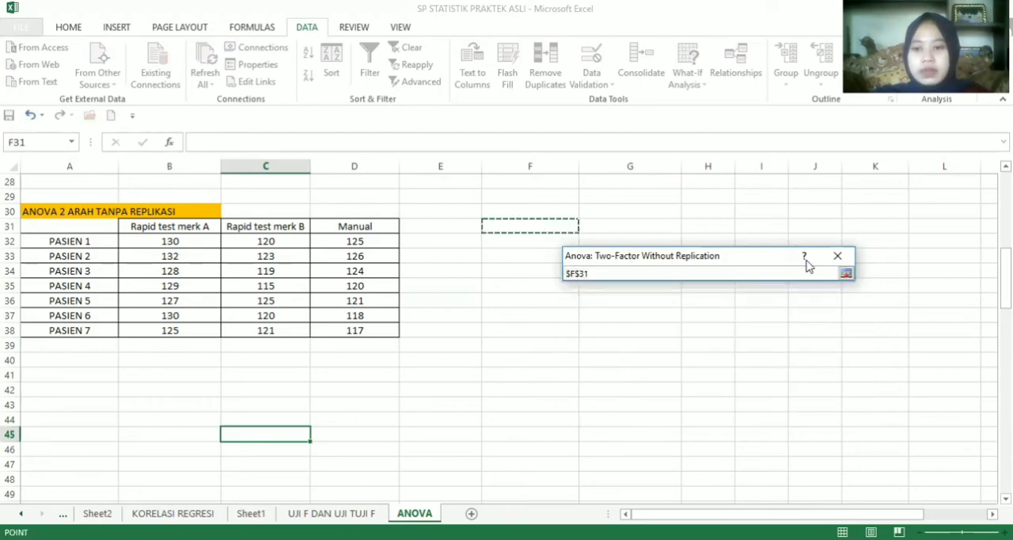
{"action": "left_click", "coordinate": [846, 274]}
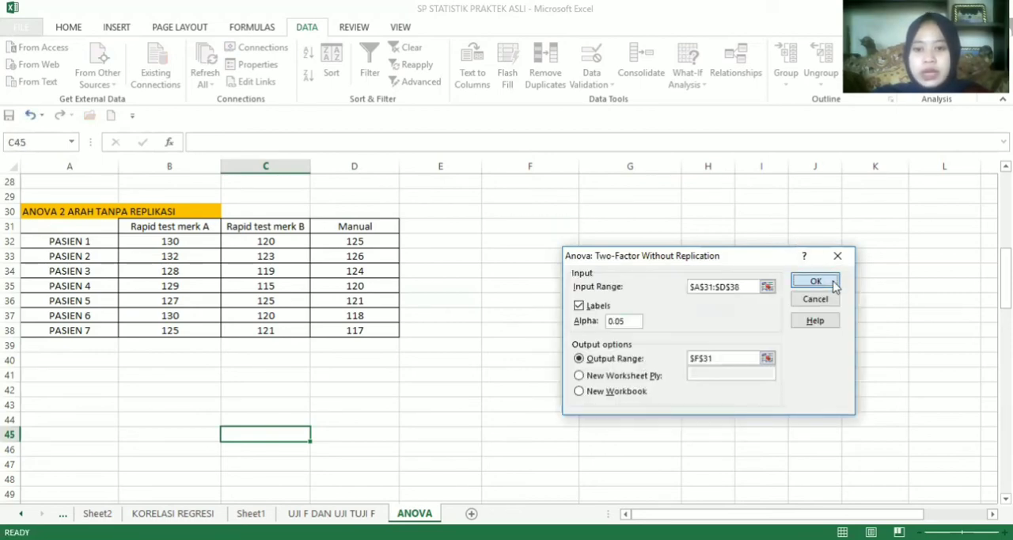
{"action": "left_click", "coordinate": [815, 281]}
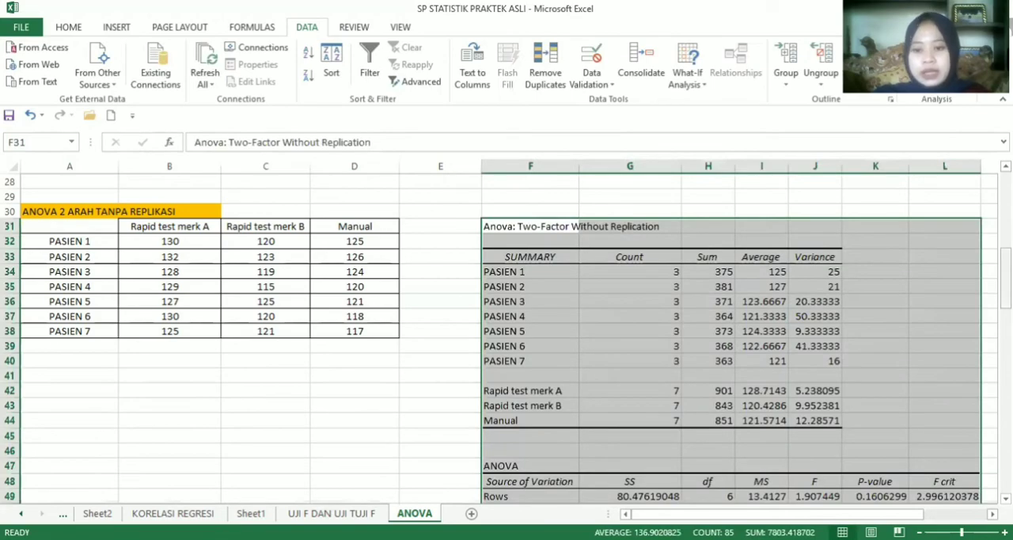
{"action": "left_click_drag", "start_coordinate": [1006, 274], "coordinate": [1006, 305]}
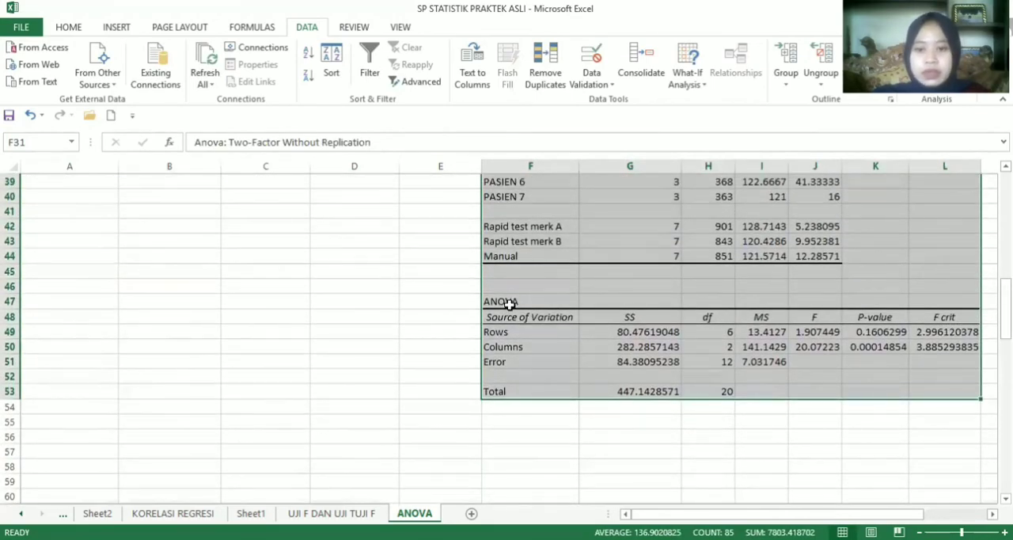
Rename the two-factor ANOVA table's Rows source in F49 to "Var pasien" and the Columns source in F50 to "Var Metode"
{"action": "left_click", "coordinate": [509, 332]}
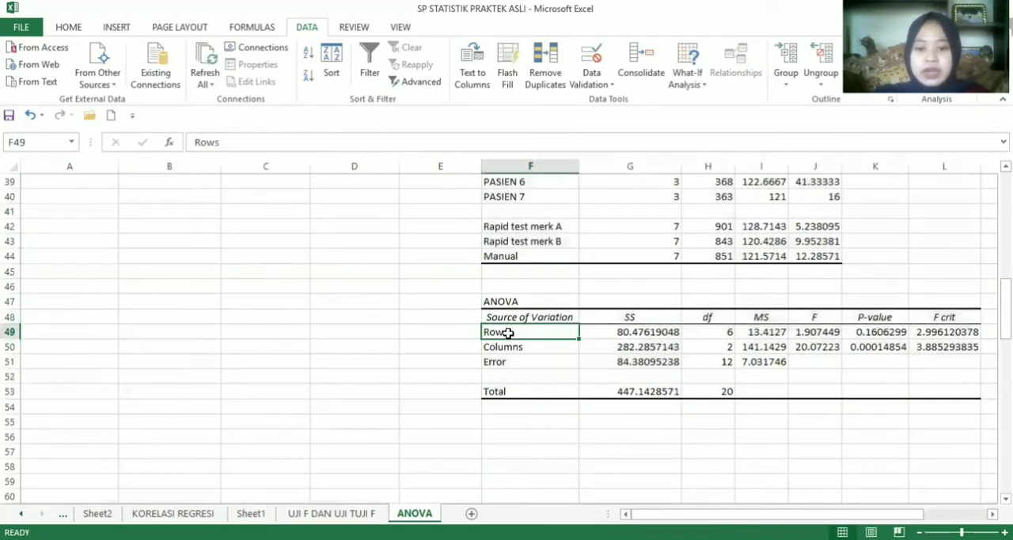
{"action": "type", "text": "Var"}
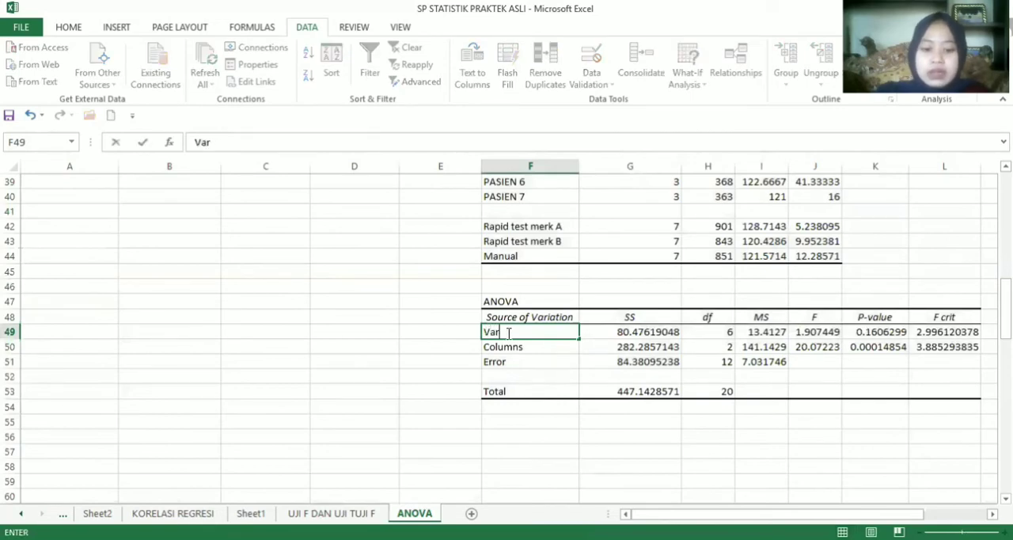
{"action": "type", "text": " pasie"}
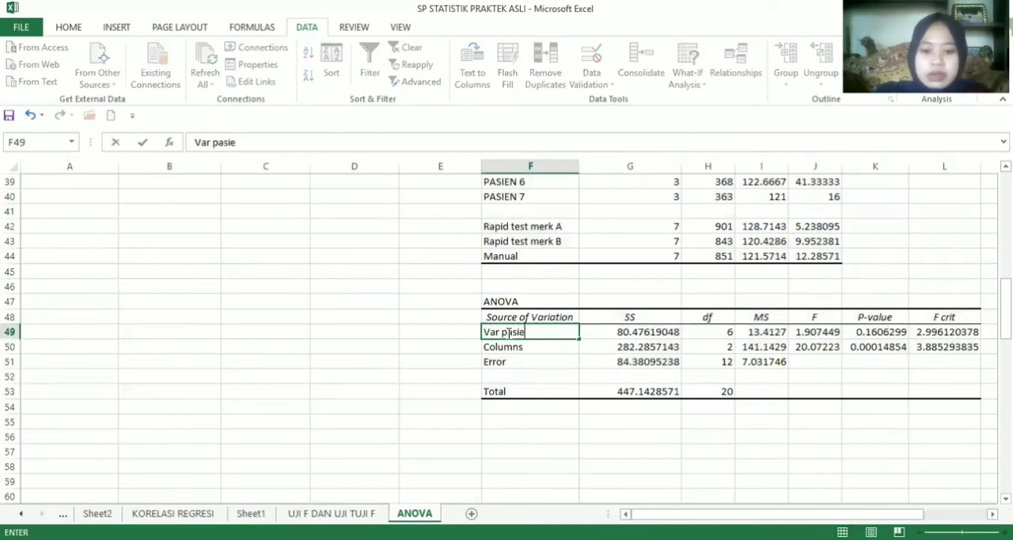
{"action": "type", "text": "n"}
{"action": "left_click", "coordinate": [510, 346]}
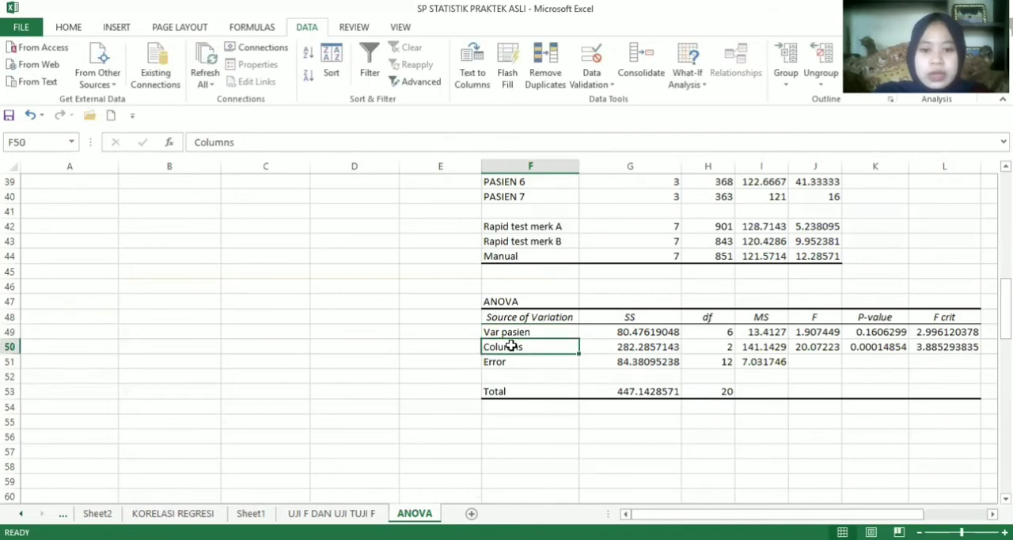
{"action": "type", "text": "Var "}
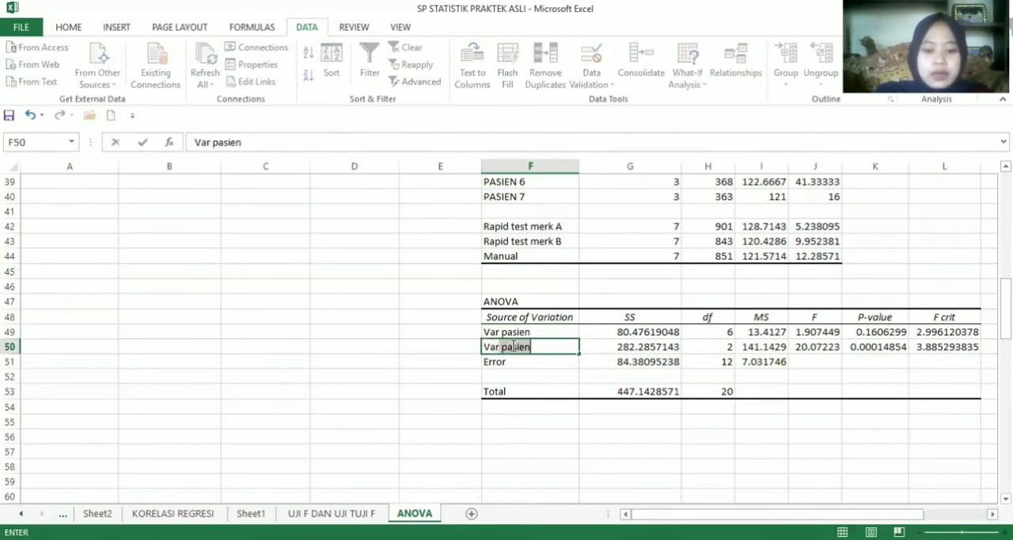
{"action": "type", "text": "Metode"}
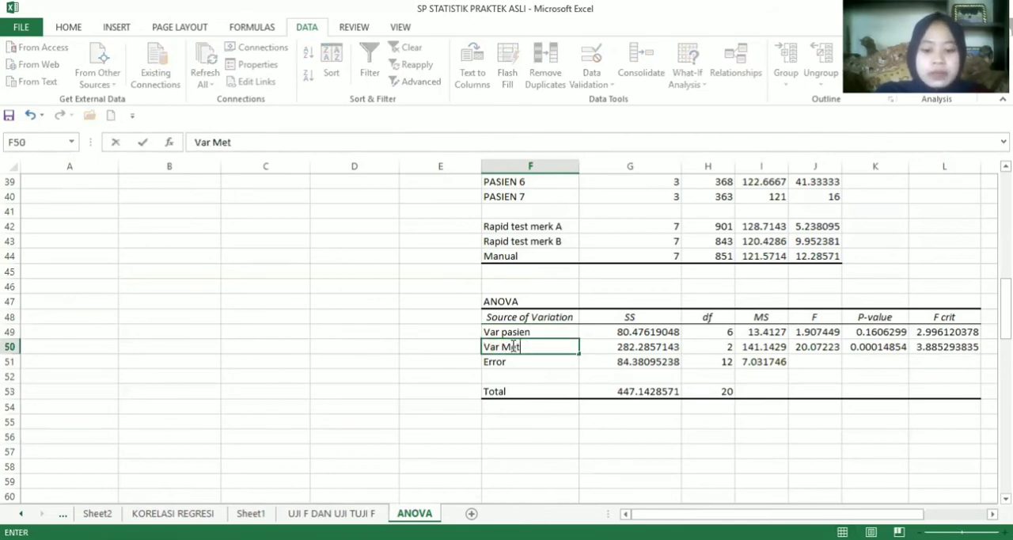
Change the F column heading in J48 of the ANOVA table to "F-- f hitung"
{"action": "left_click", "coordinate": [815, 321]}
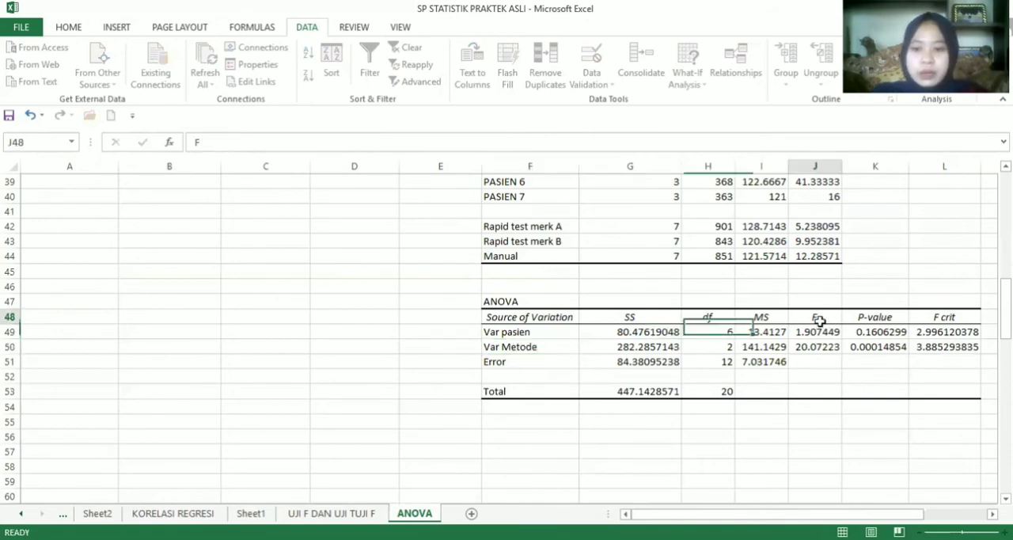
{"action": "left_click", "coordinate": [688, 144]}
{"action": "type", "text": "-- f"}
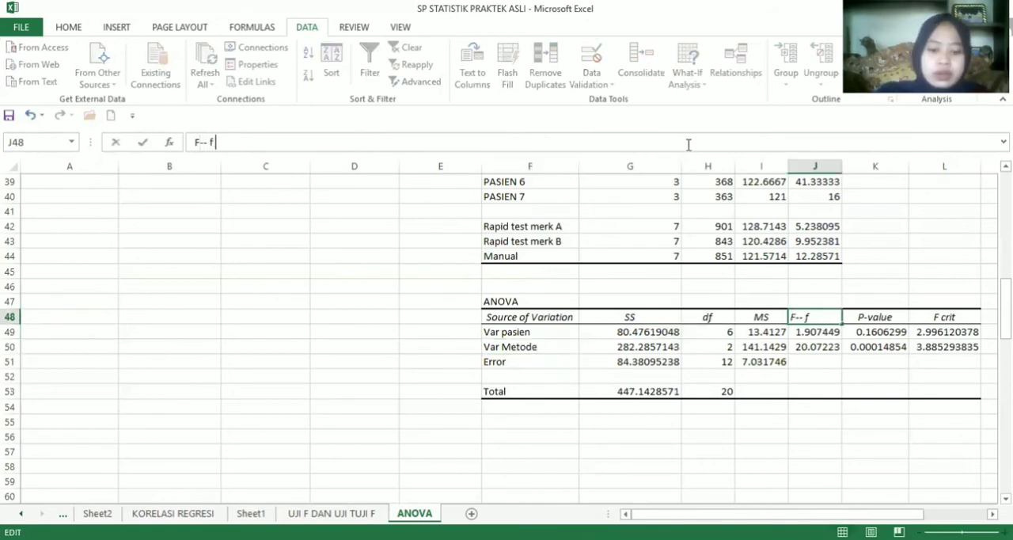
{"action": "type", "text": " hitung"}
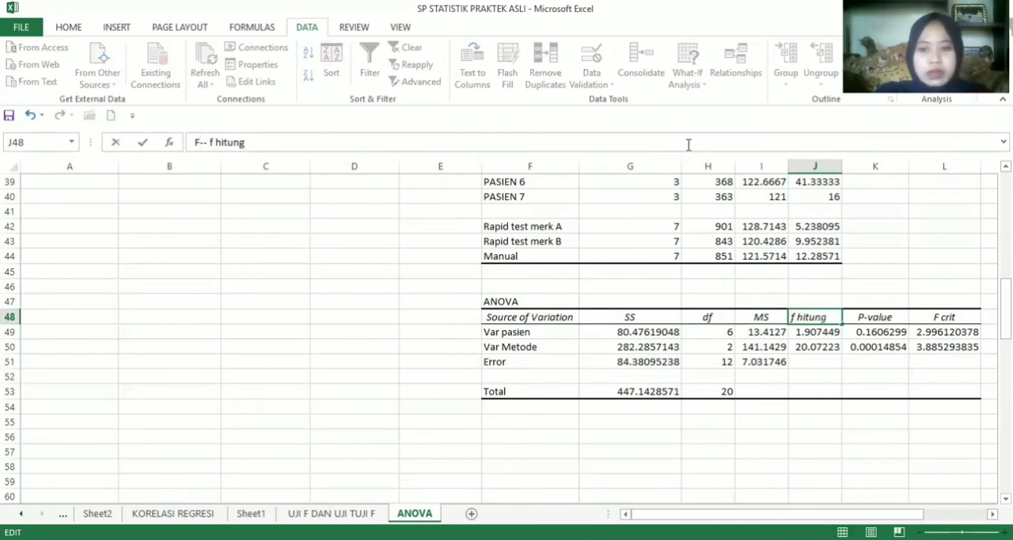
{"action": "double_click", "coordinate": [812, 318]}
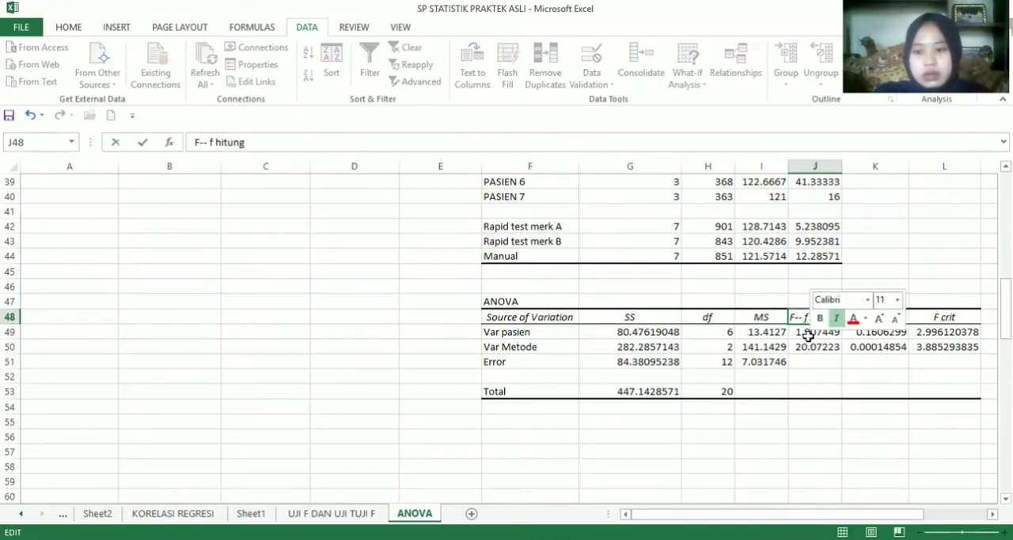
{"action": "left_click", "coordinate": [803, 324]}
Highlight the calculated F heading and its two values in J48:J50 with an orange fill
{"action": "left_click_drag", "start_coordinate": [803, 331], "coordinate": [818, 352]}
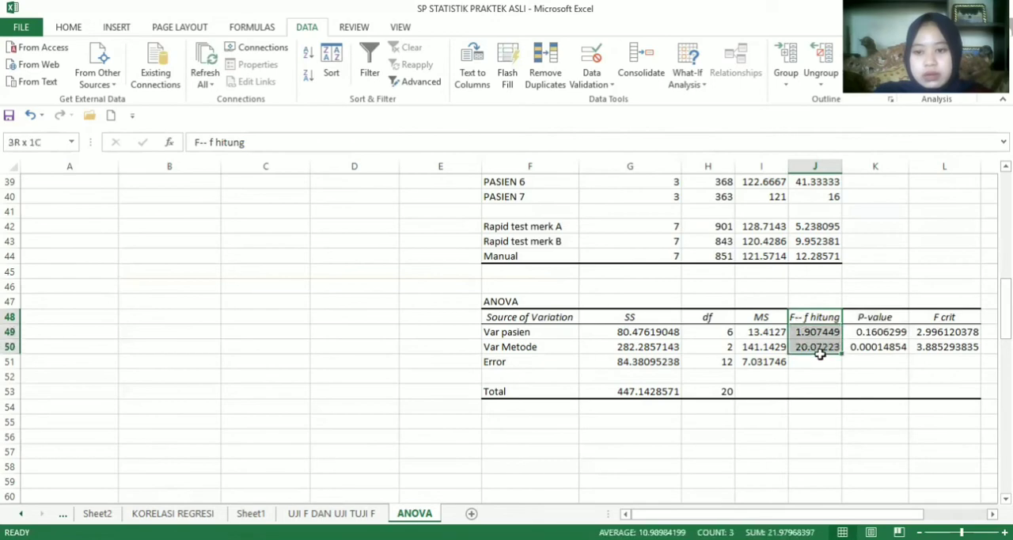
{"action": "left_click", "coordinate": [819, 357]}
{"action": "left_click", "coordinate": [814, 320]}
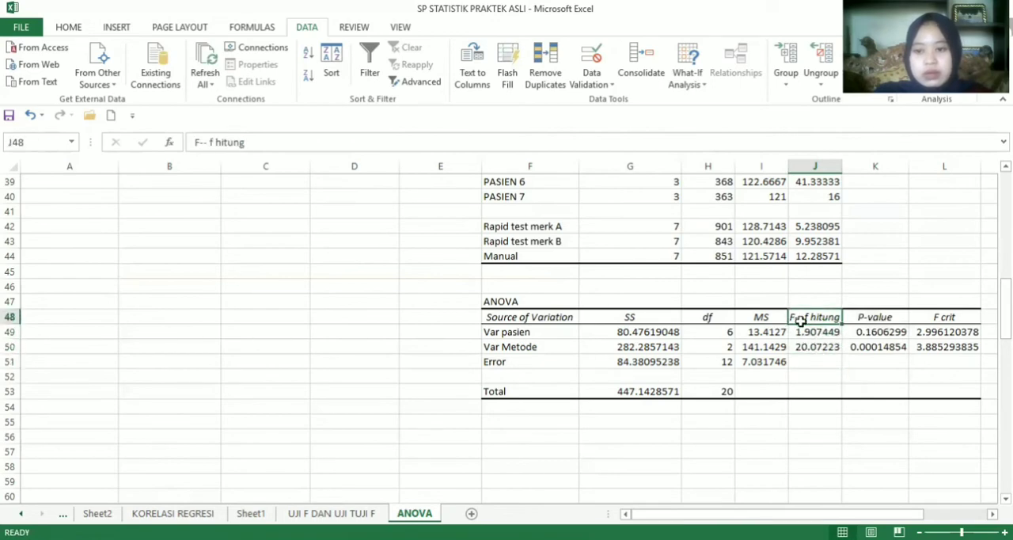
{"action": "left_click_drag", "start_coordinate": [814, 320], "coordinate": [815, 350]}
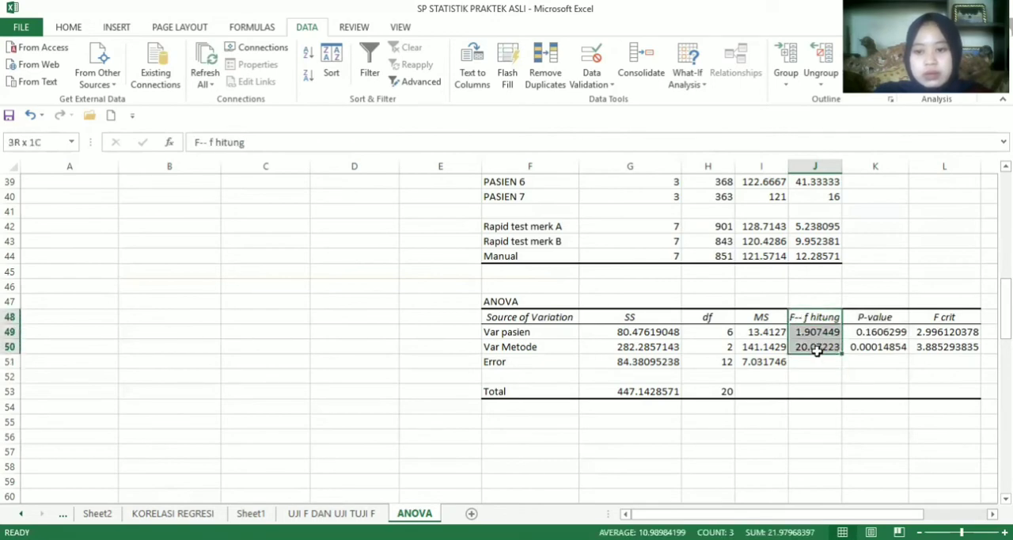
{"action": "left_click", "coordinate": [66, 29]}
{"action": "left_click", "coordinate": [224, 76]}
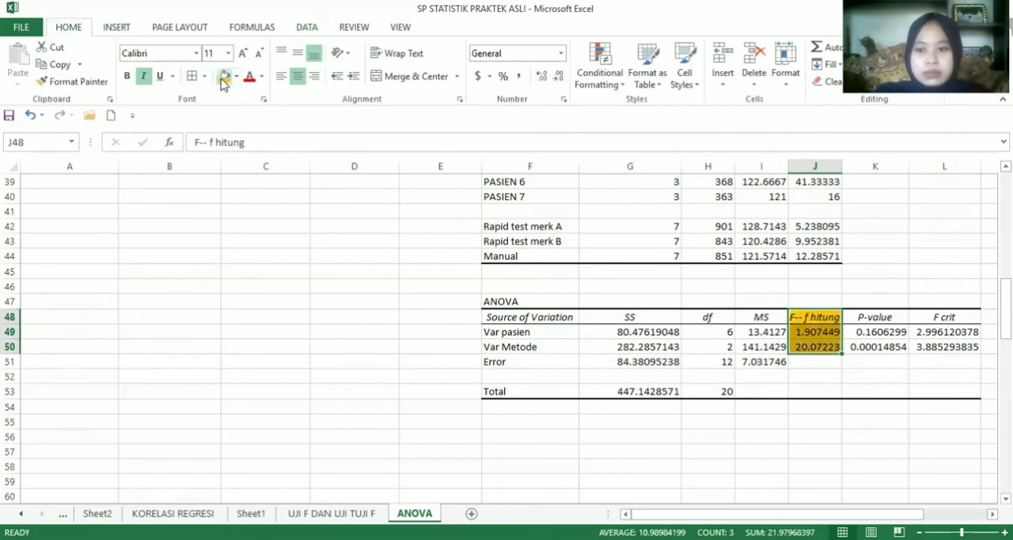
Change the heading in L48 to "F crit --f tabel" and highlight L48:L50 with the same orange fill
{"action": "left_click", "coordinate": [921, 319]}
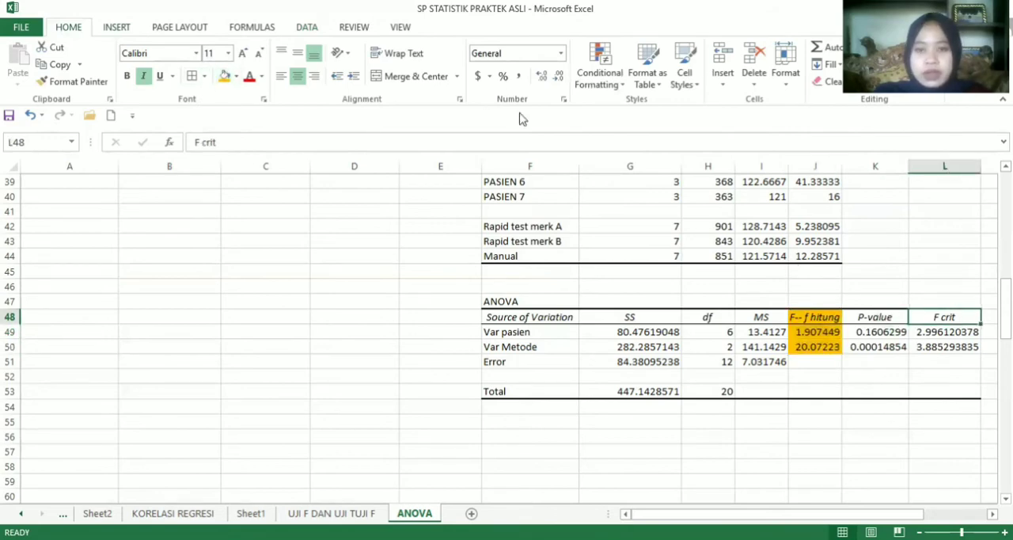
{"action": "left_click", "coordinate": [517, 140]}
{"action": "type", "text": "--"}
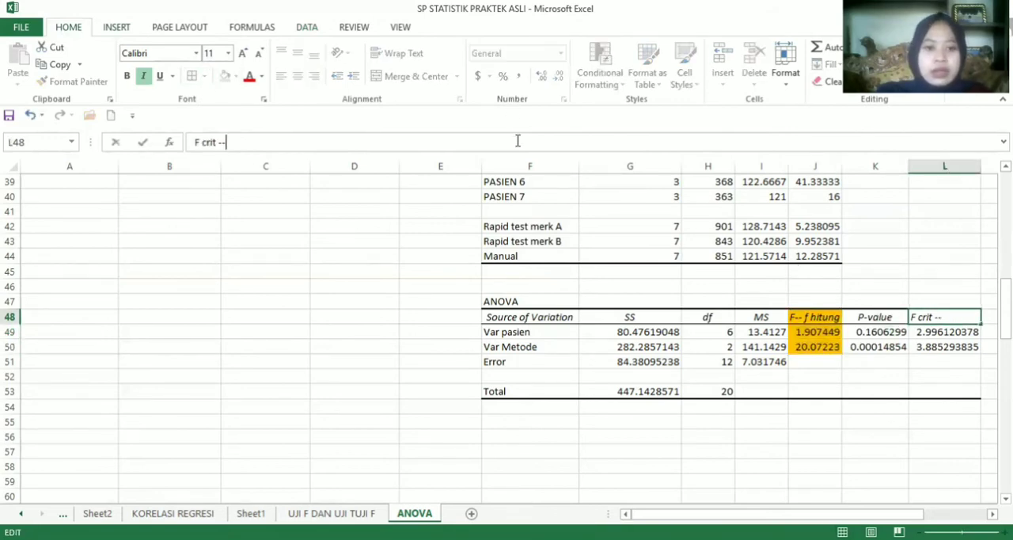
{"action": "type", "text": "f tabel"}
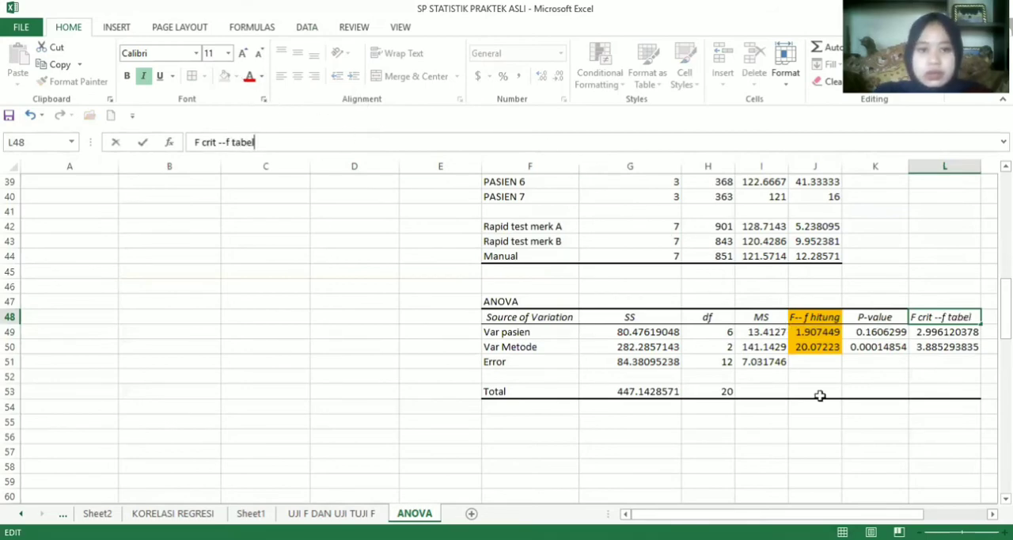
{"action": "left_click_drag", "start_coordinate": [961, 346], "coordinate": [933, 315]}
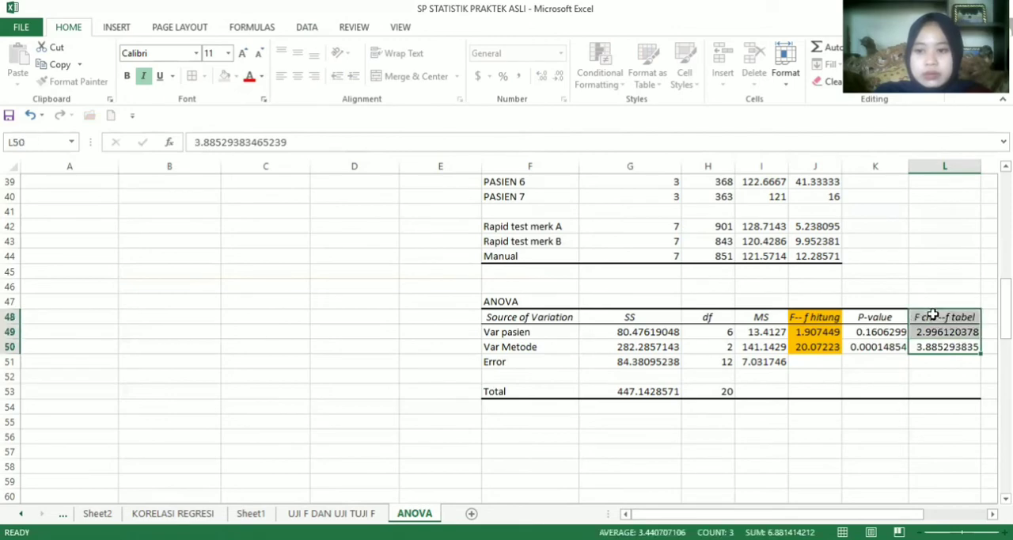
{"action": "left_click", "coordinate": [226, 77]}
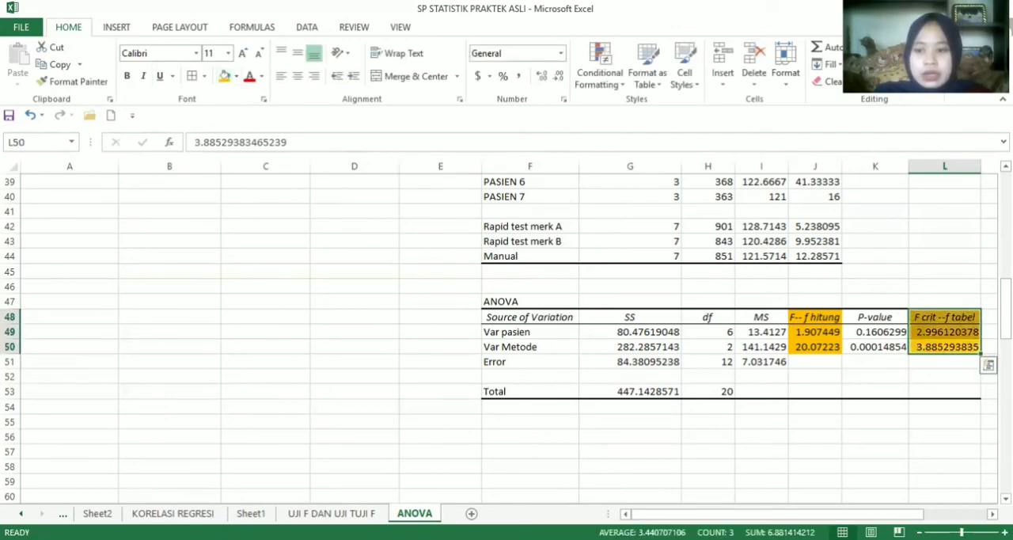
Enter the label "Var pasien" in E56 below the ANOVA table
{"action": "scroll", "coordinate": [591, 368], "scroll_direction": "down", "scroll_amount": 2}
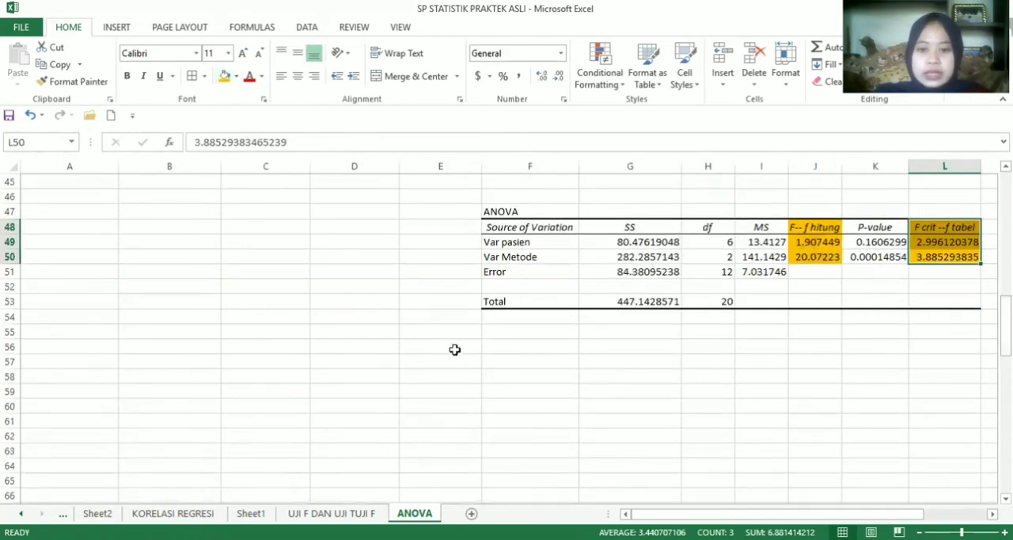
{"action": "left_click", "coordinate": [451, 343]}
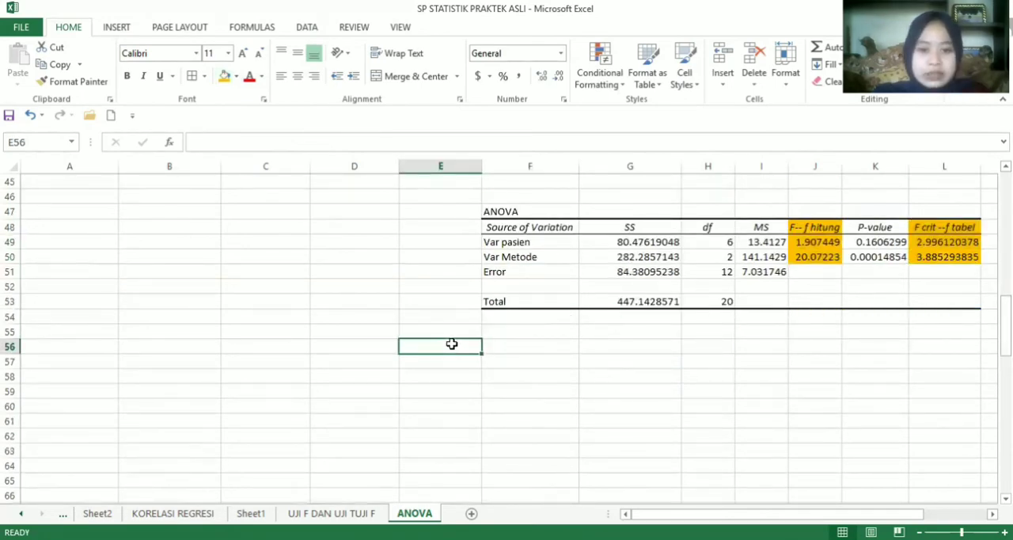
{"action": "type", "text": "Var "}
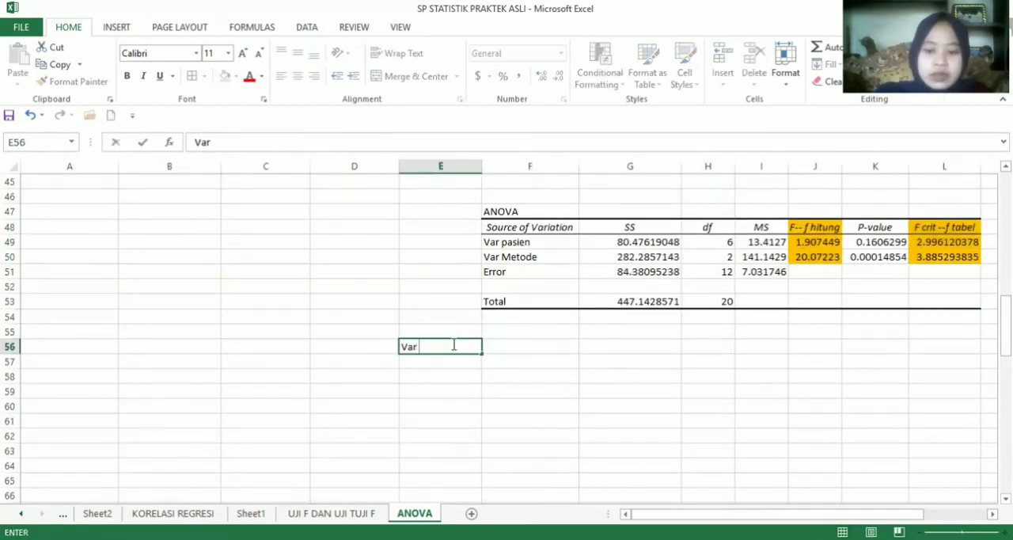
{"action": "type", "text": "pasien"}
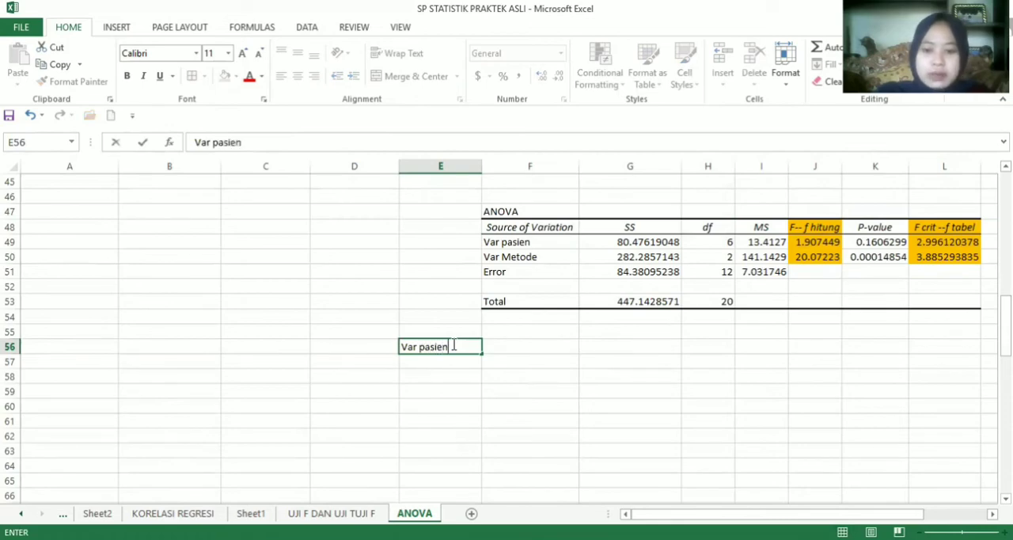
Enter the patient variable's F comparison "f hitung 1.9074 < f tabel 2.9961" in F56
{"action": "left_click", "coordinate": [500, 342]}
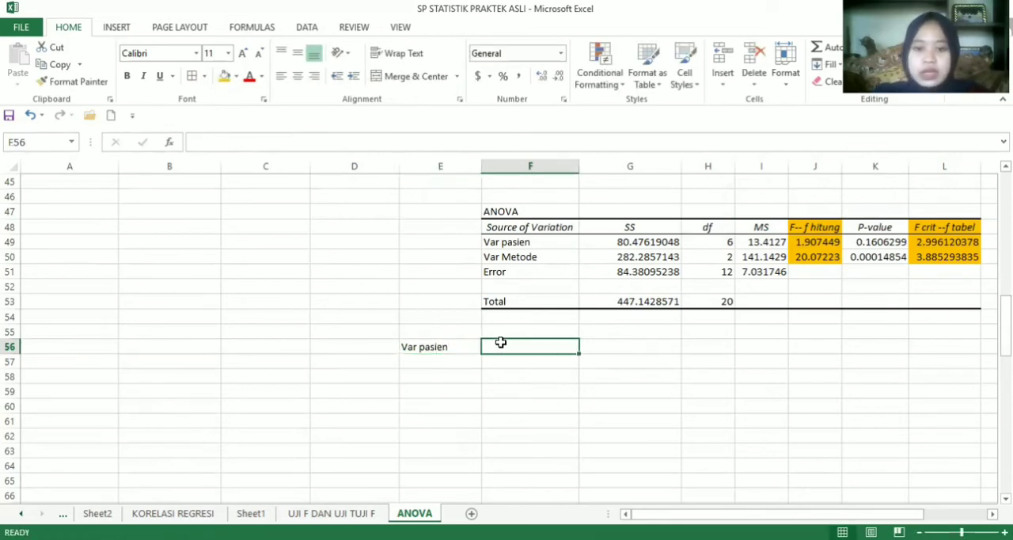
{"action": "type", "text": "f hitun"}
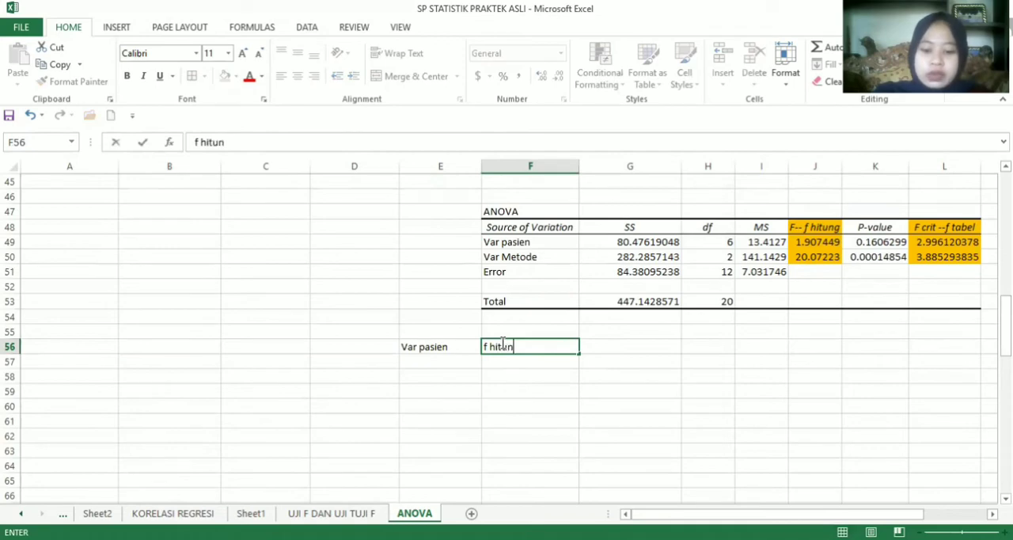
{"action": "type", "text": "g 1.9"}
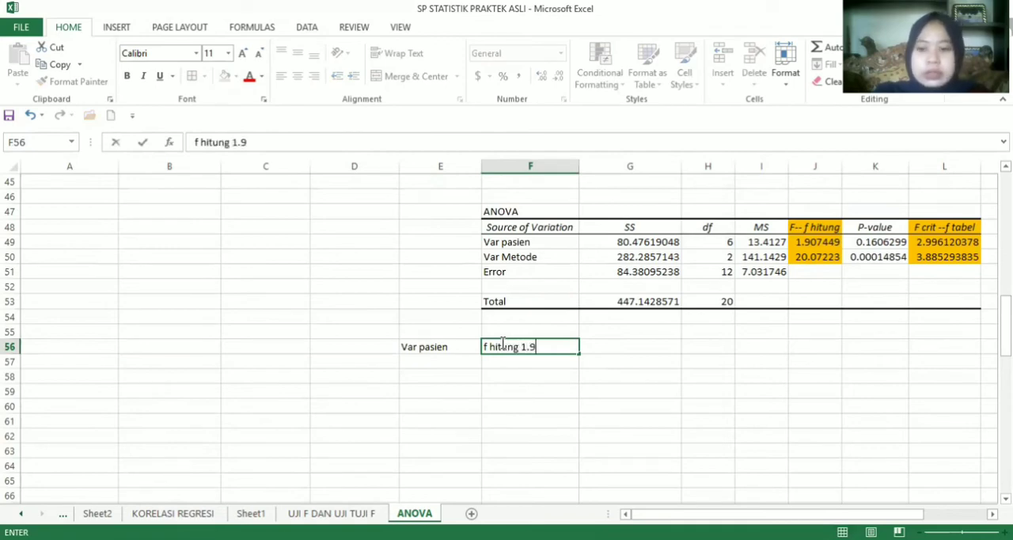
{"action": "type", "text": "0"}
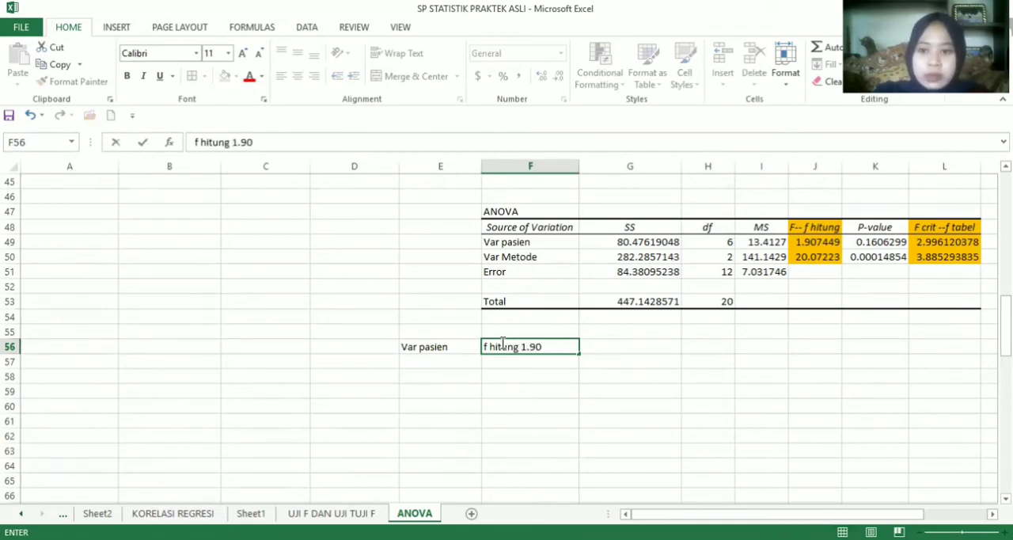
{"action": "type", "text": "74"}
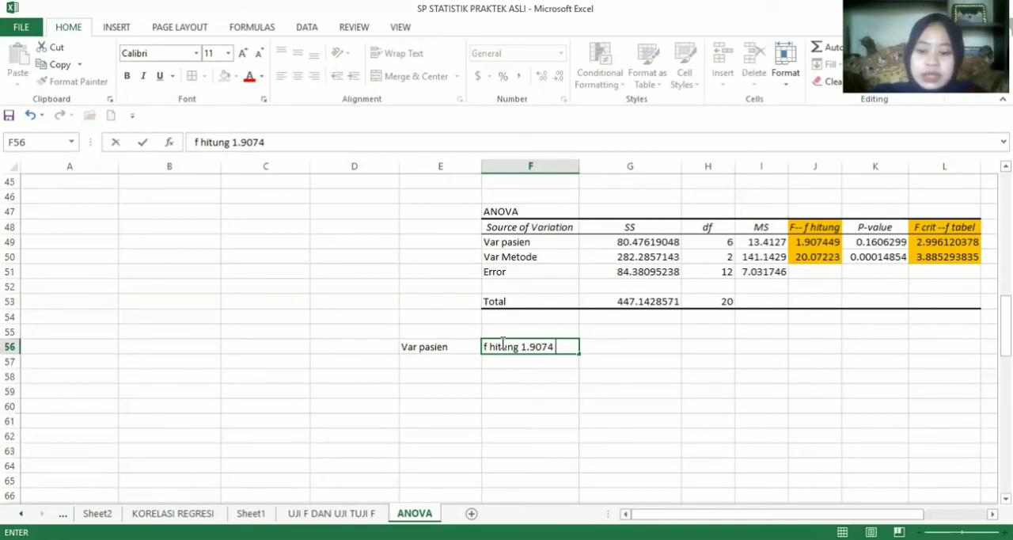
{"action": "type", "text": "< f"}
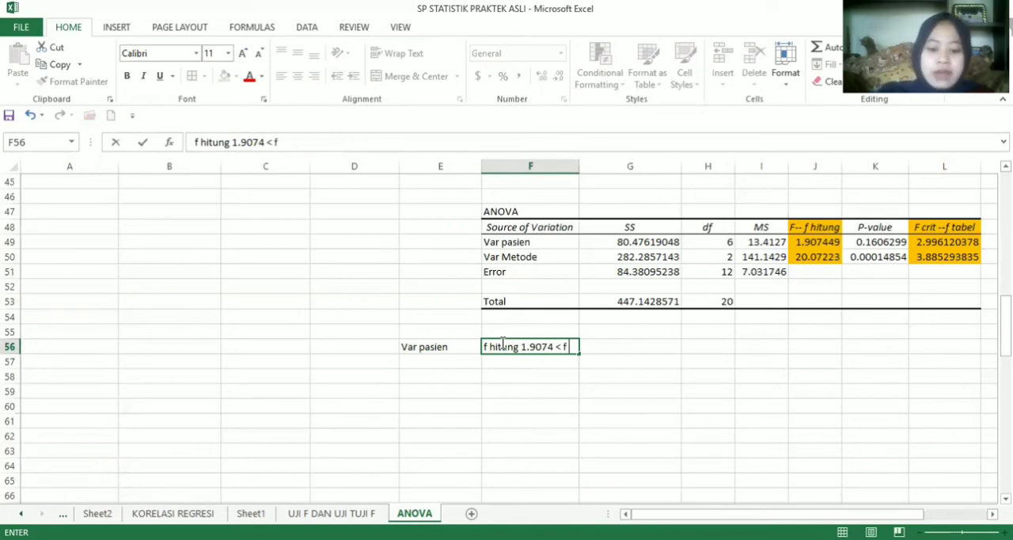
{"action": "type", "text": " tabel 2"}
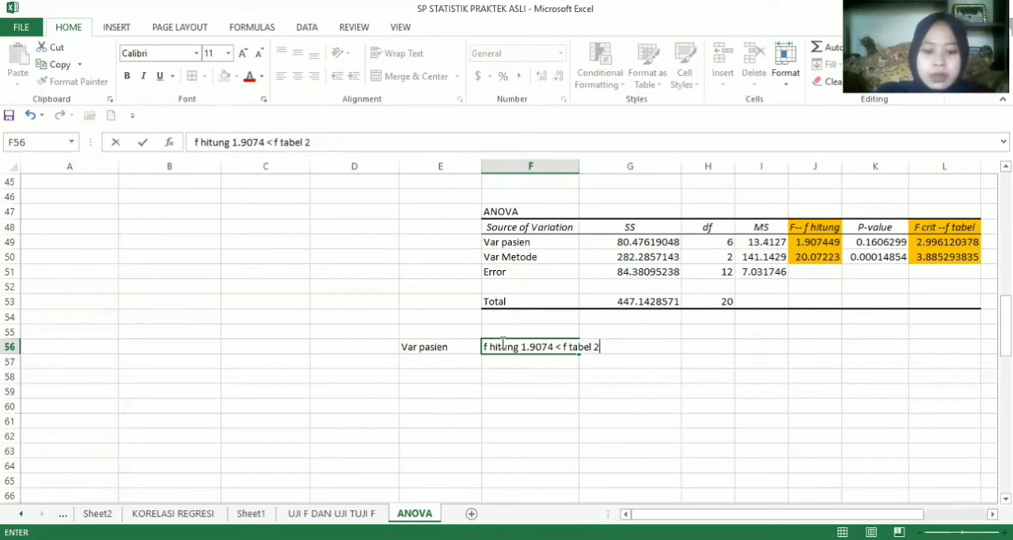
{"action": "type", "text": ".99"}
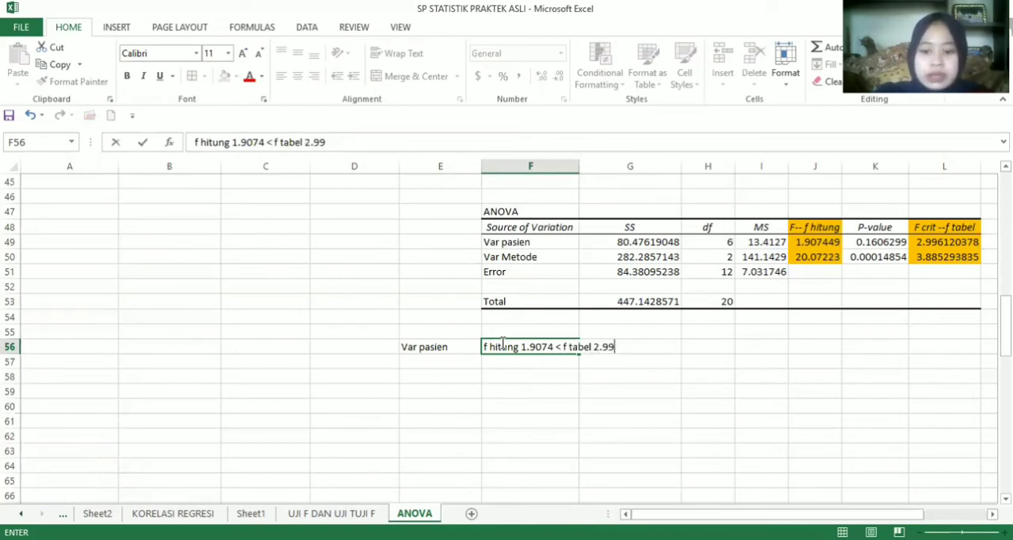
{"action": "type", "text": "61"}
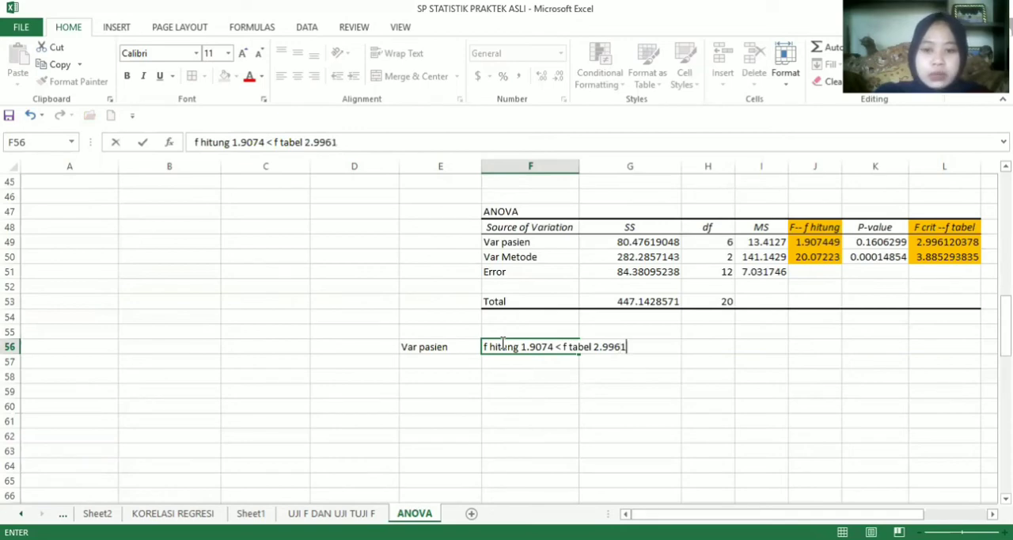
{"action": "key", "text": "Return"}
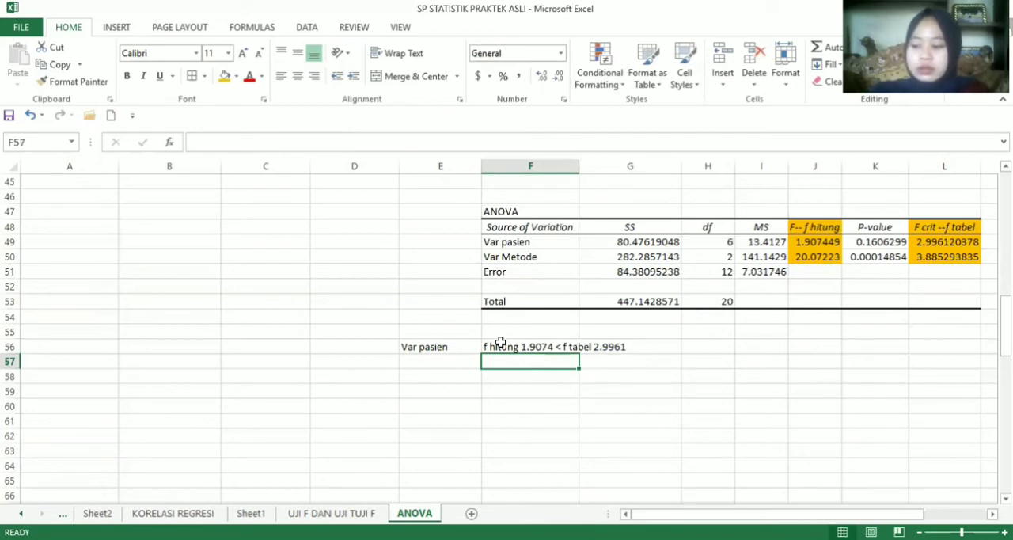
Begin the patient variable's conclusion in F57 with "maka"
{"action": "type", "text": "m"}
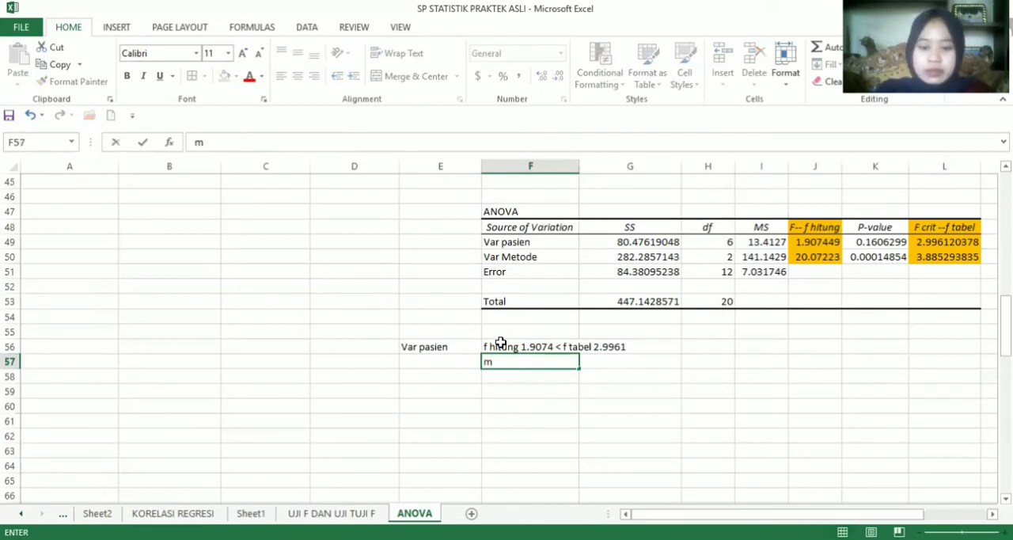
{"action": "type", "text": "aka antara pasien rae"}
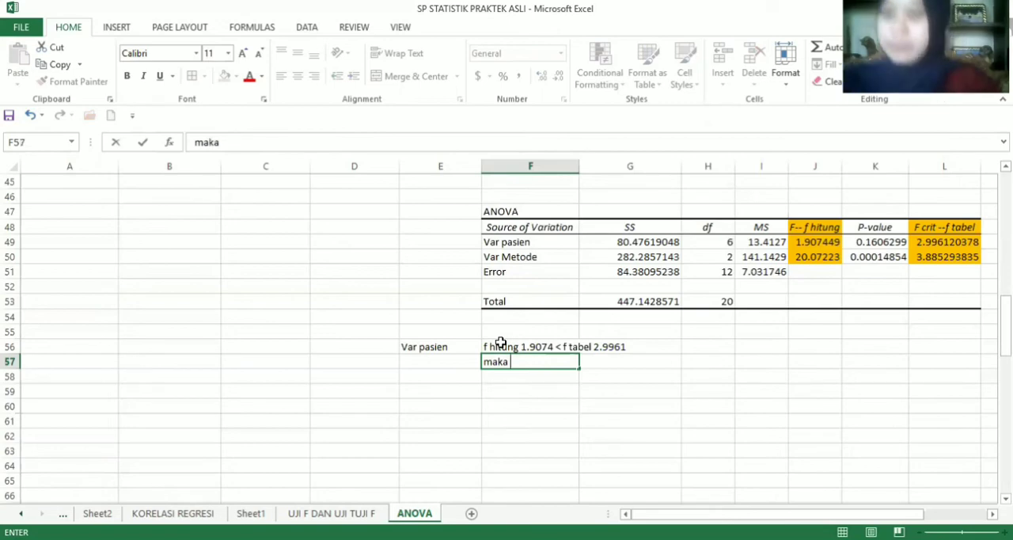
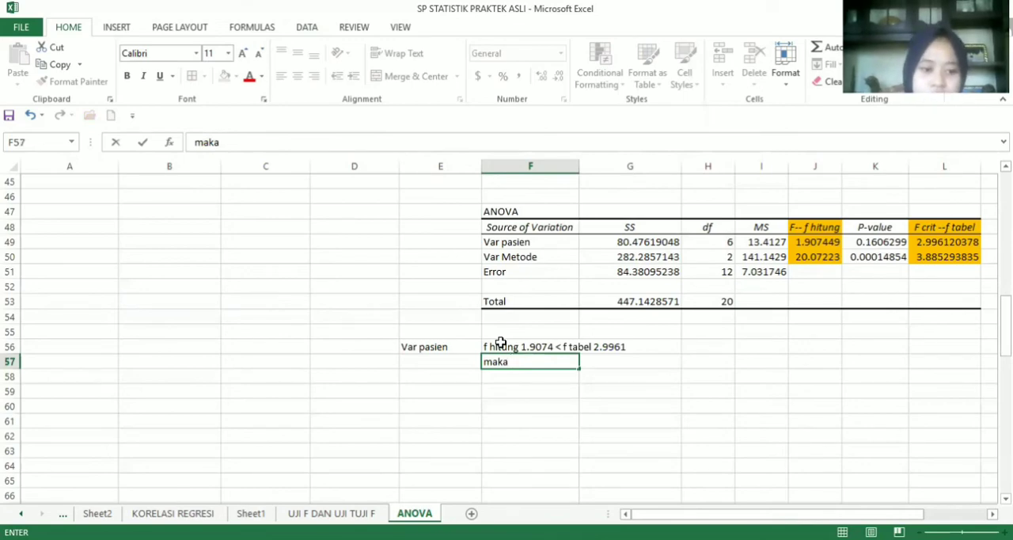
Complete the patient conclusion in F57 as "maka antara pasien rata2 kadar kolesterol tidak berbeda signifikan"
{"action": "type", "text": "a"}
{"action": "type", "text": "nta"}
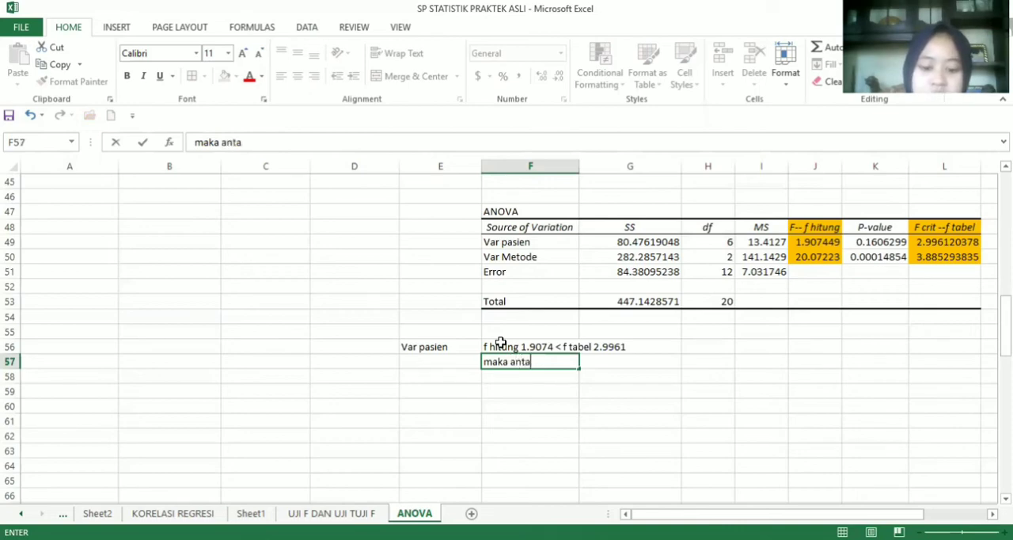
{"action": "type", "text": "ra pasien "}
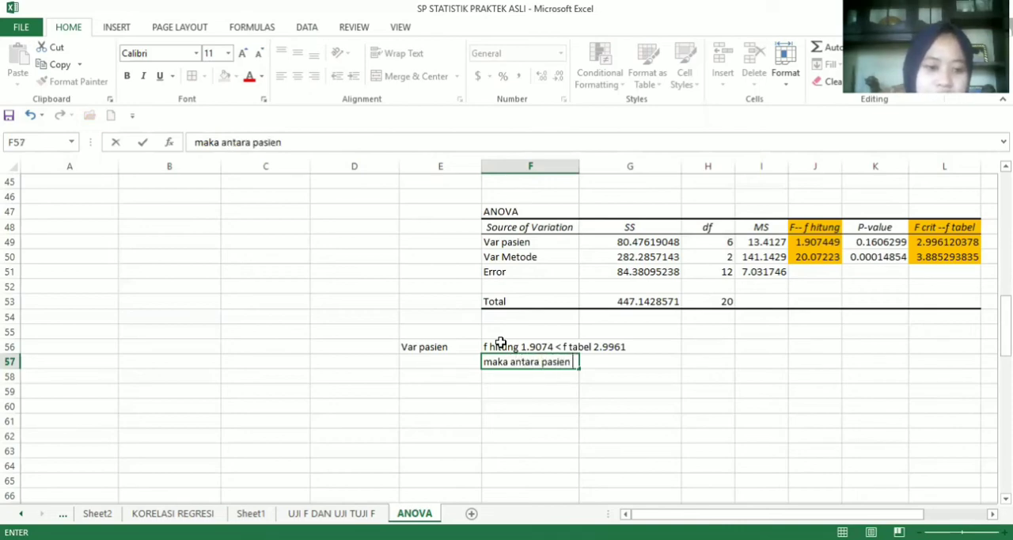
{"action": "type", "text": "rae"}
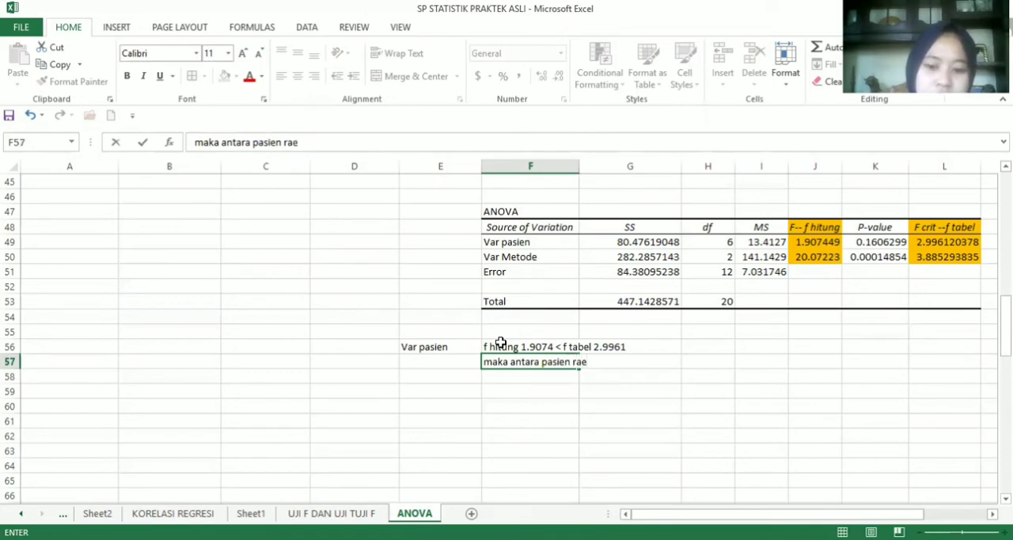
{"action": "key", "text": "BackSpace"}
{"action": "type", "text": "t2"}
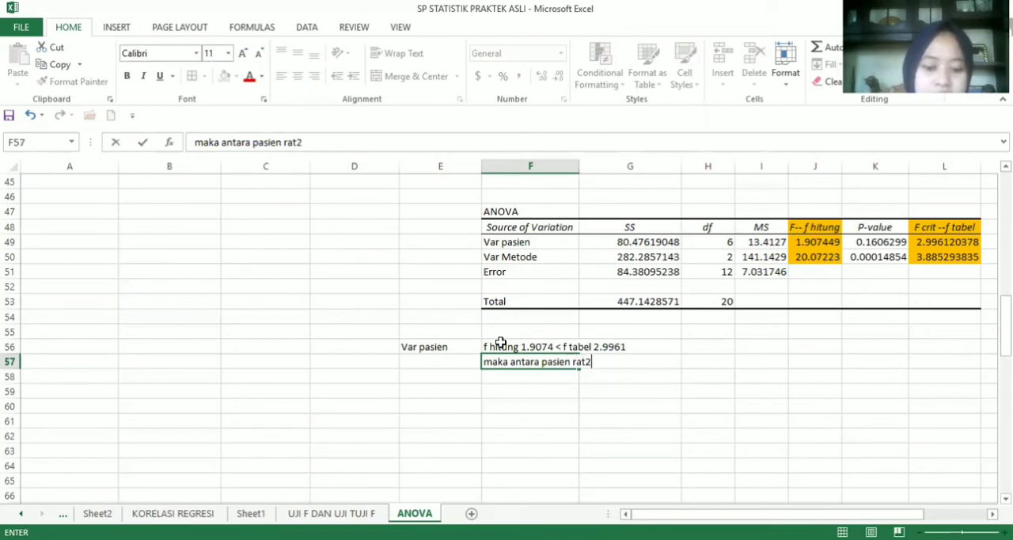
{"action": "key", "text": "BackSpace"}
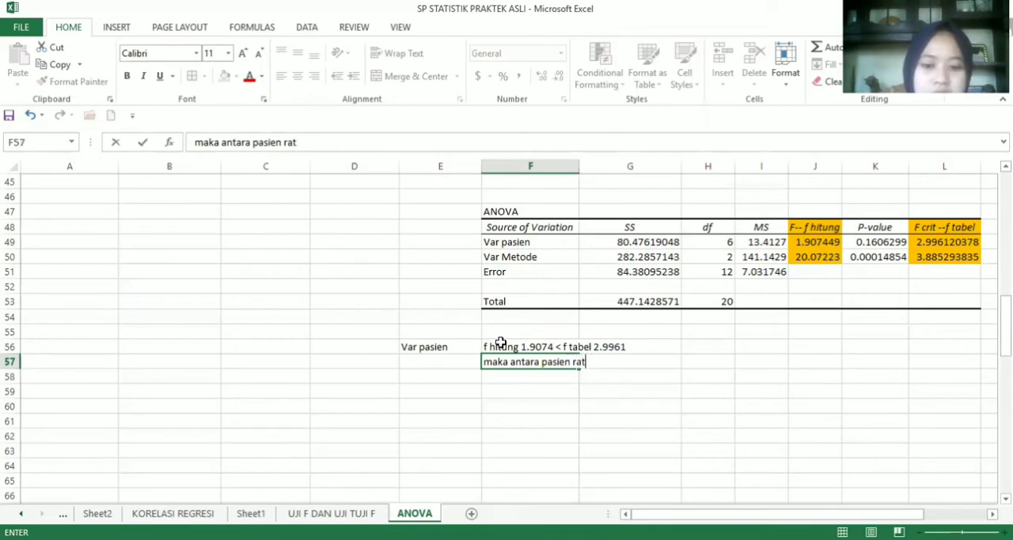
{"action": "type", "text": "a2 "}
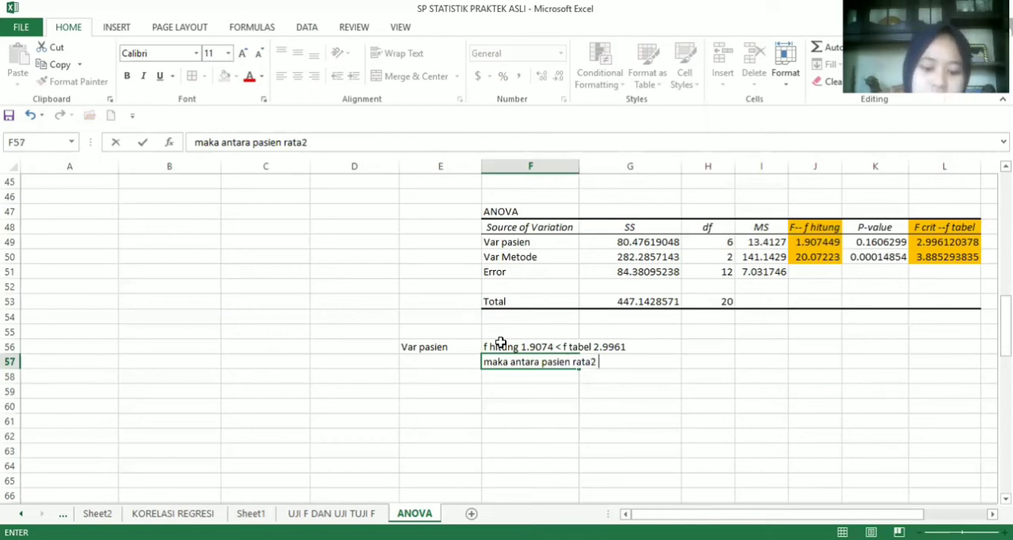
{"action": "type", "text": "kadar ko"}
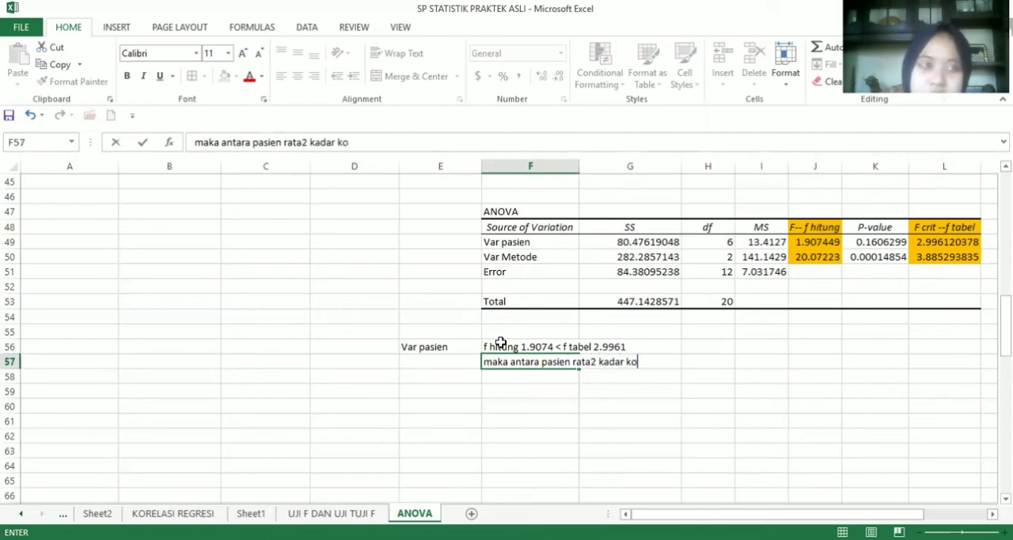
{"action": "type", "text": "lester"}
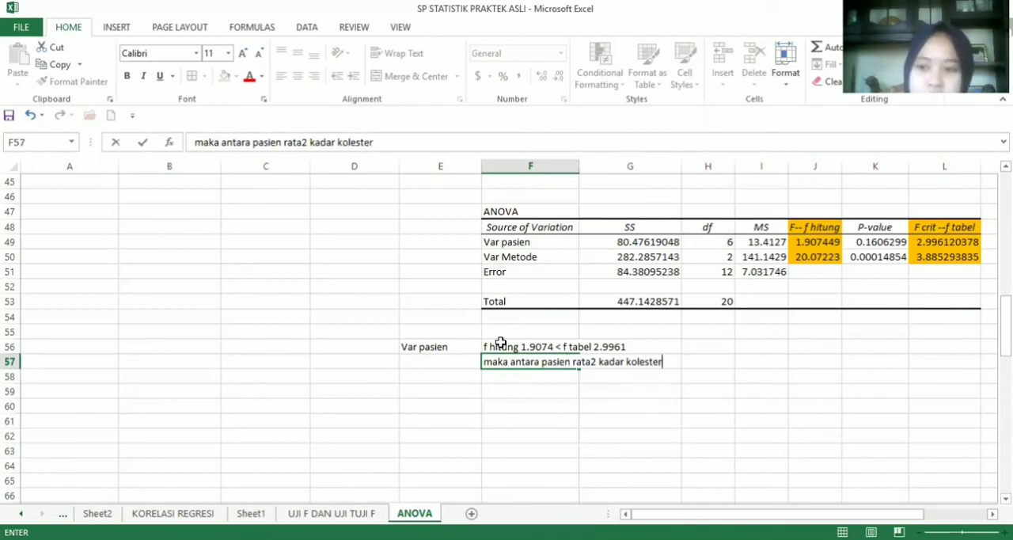
{"action": "type", "text": "ol"}
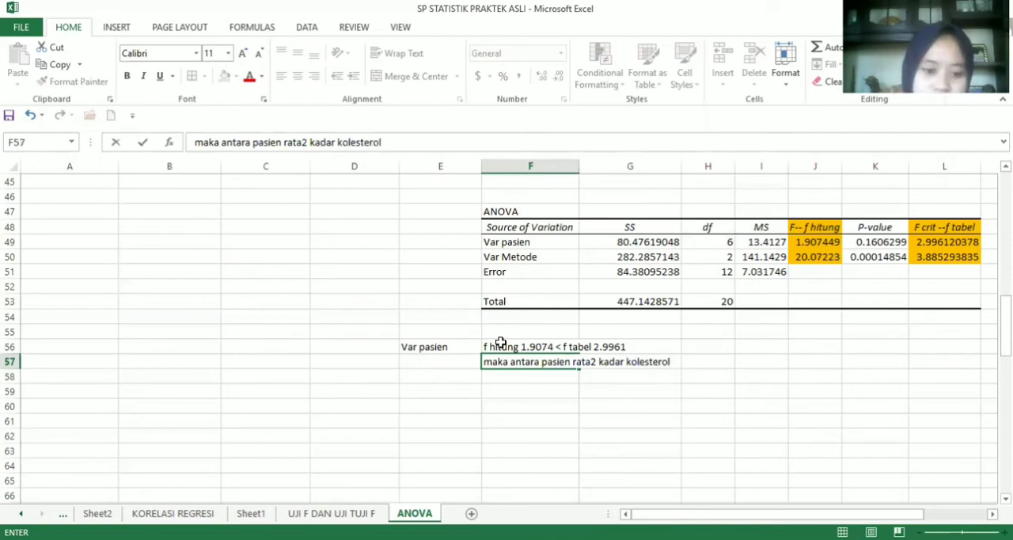
{"action": "type", "text": " tida"}
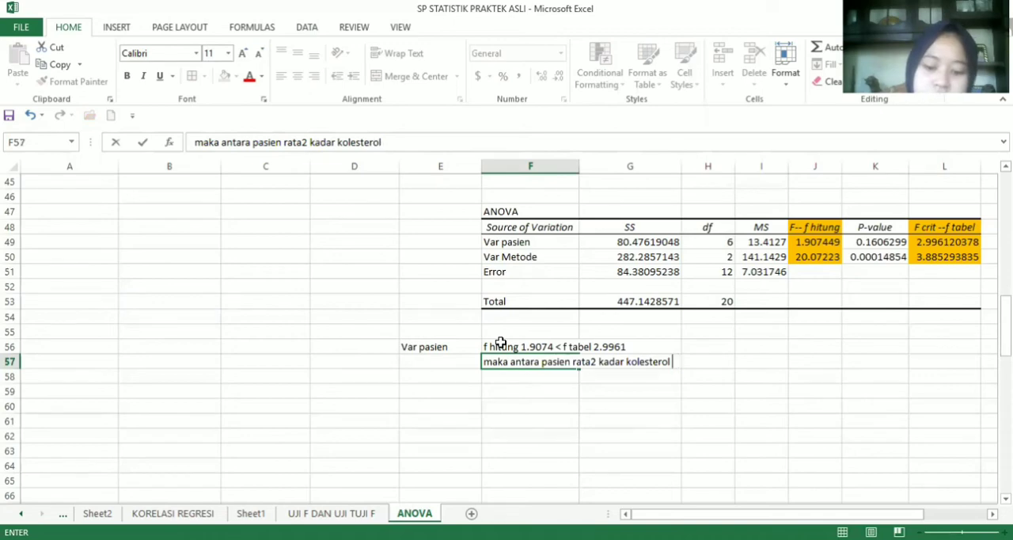
{"action": "type", "text": "k ber"}
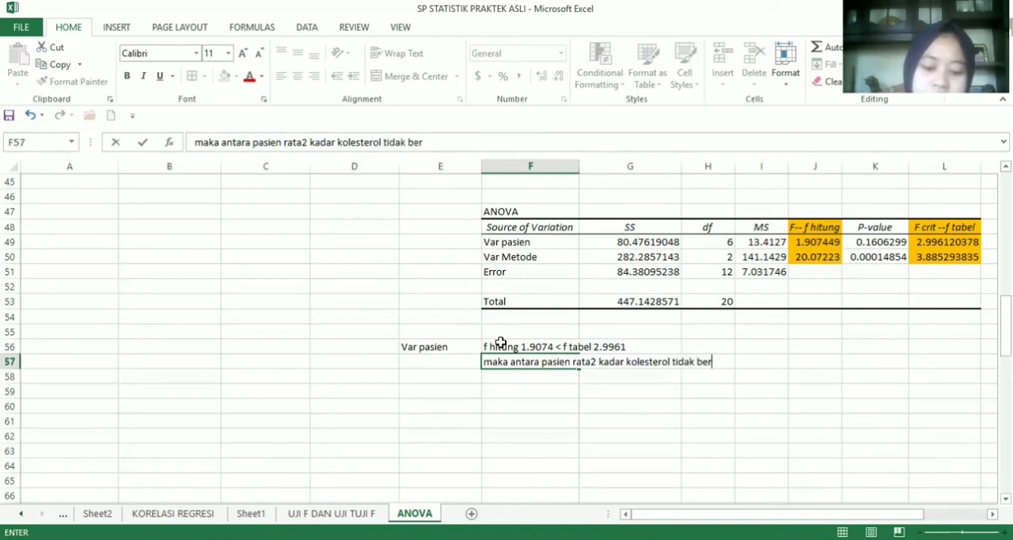
{"action": "type", "text": "beda si"}
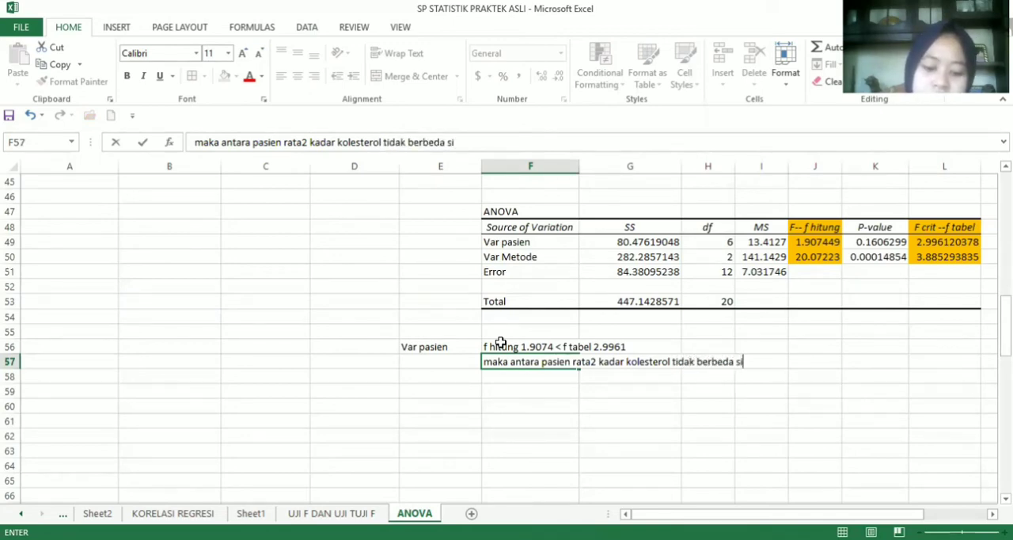
{"action": "type", "text": "gnifikan"}
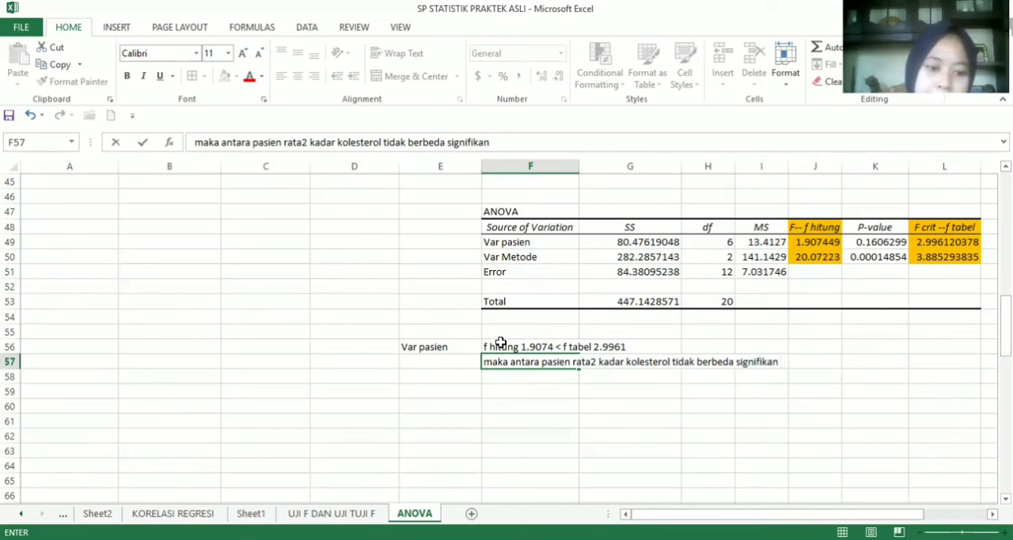
{"action": "key", "text": "Return"}
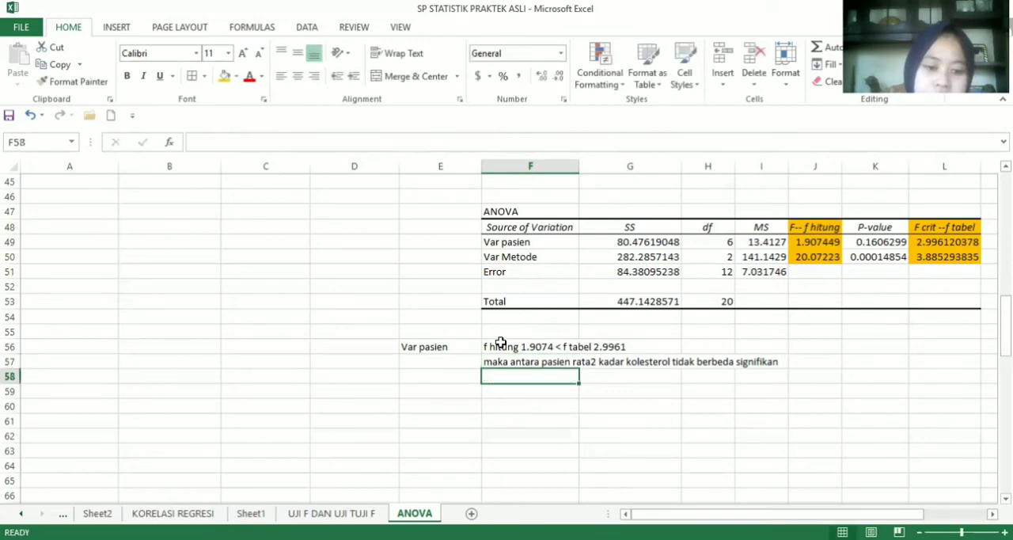
Enter the patient variable's hypothesis decision "H0 diterima dan H1 ditolak" in F58
{"action": "type", "text": "H"}
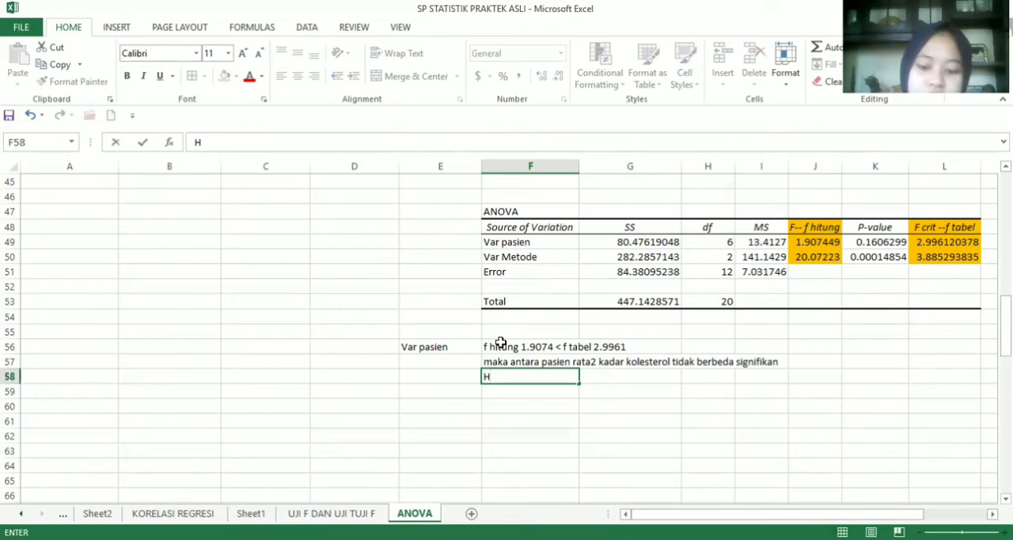
{"action": "type", "text": "0 dit"}
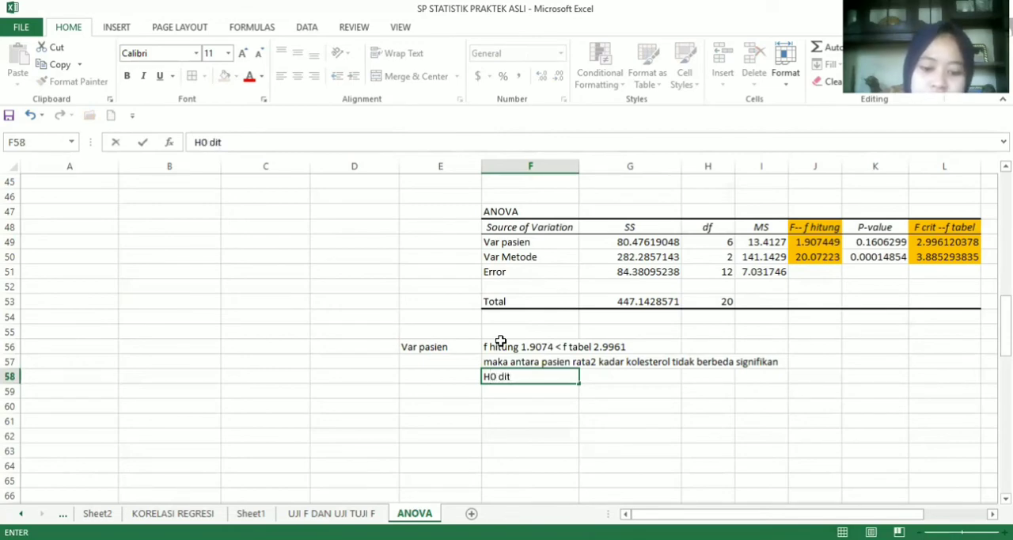
{"action": "type", "text": "er"}
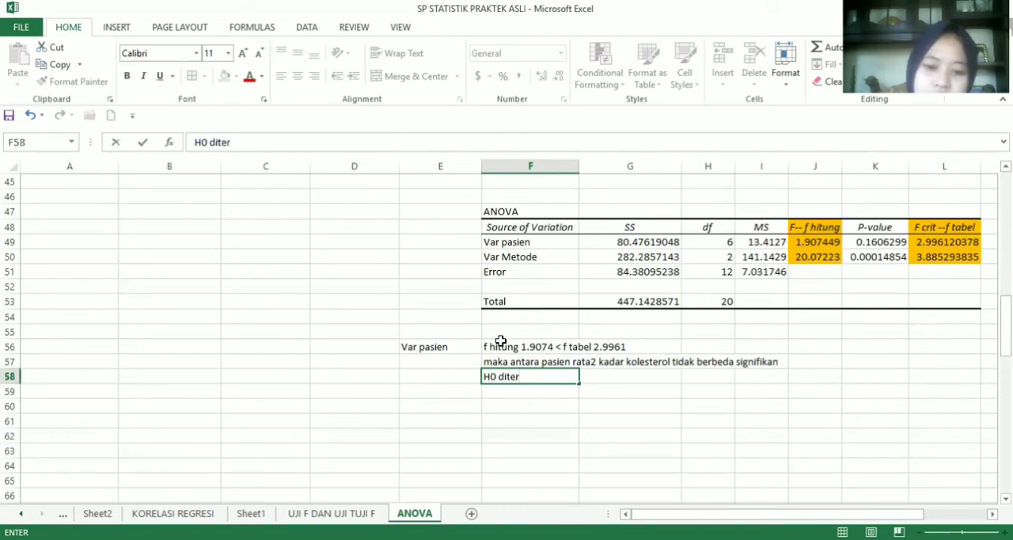
{"action": "type", "text": "ima"}
{"action": "type", "text": "da"}
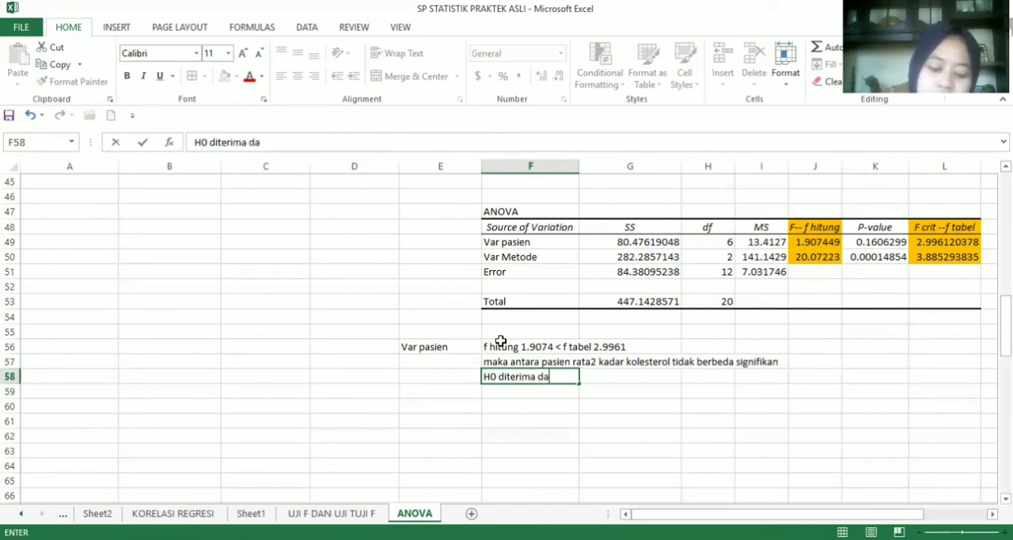
{"action": "type", "text": "n H1"}
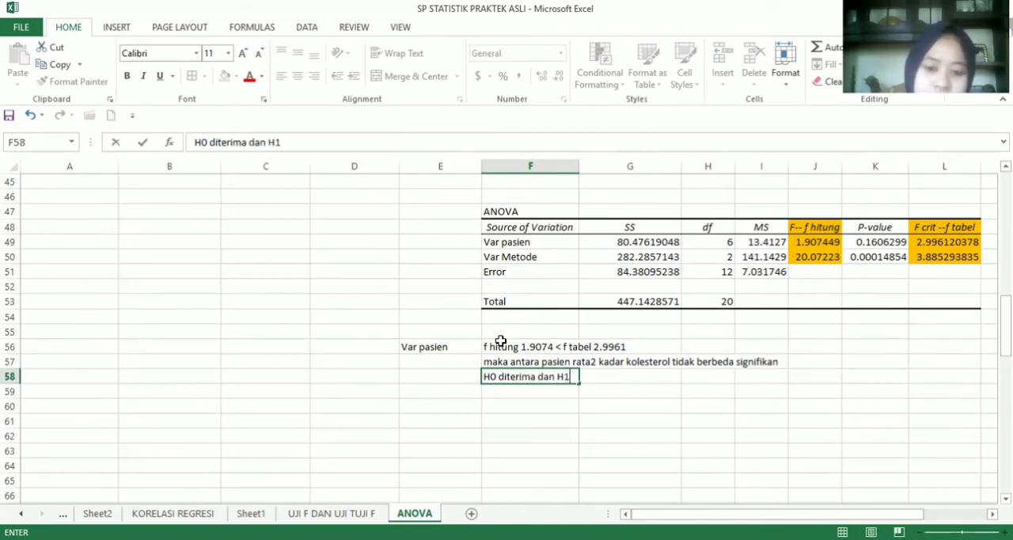
{"action": "type", "text": " ditolak"}
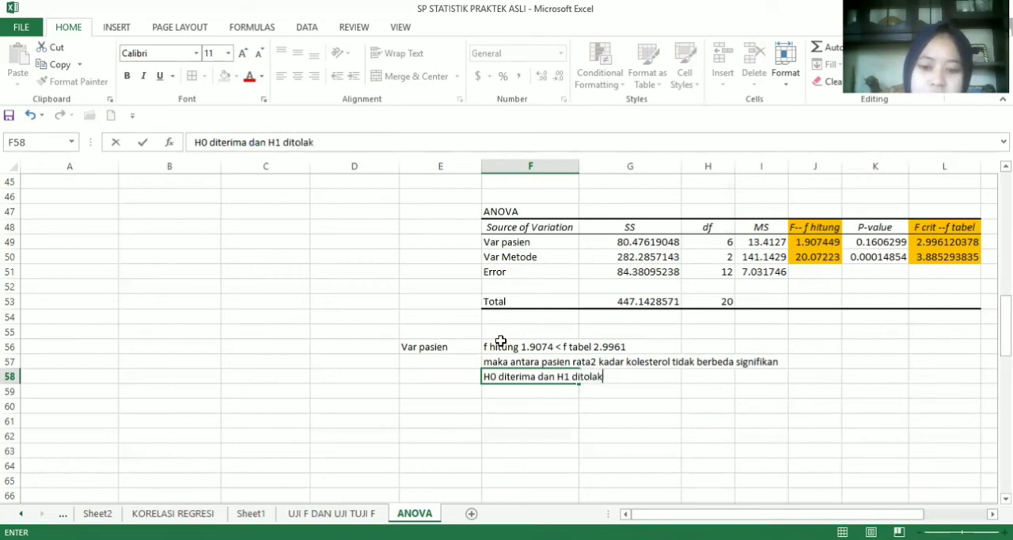
{"action": "key", "text": "Return"}
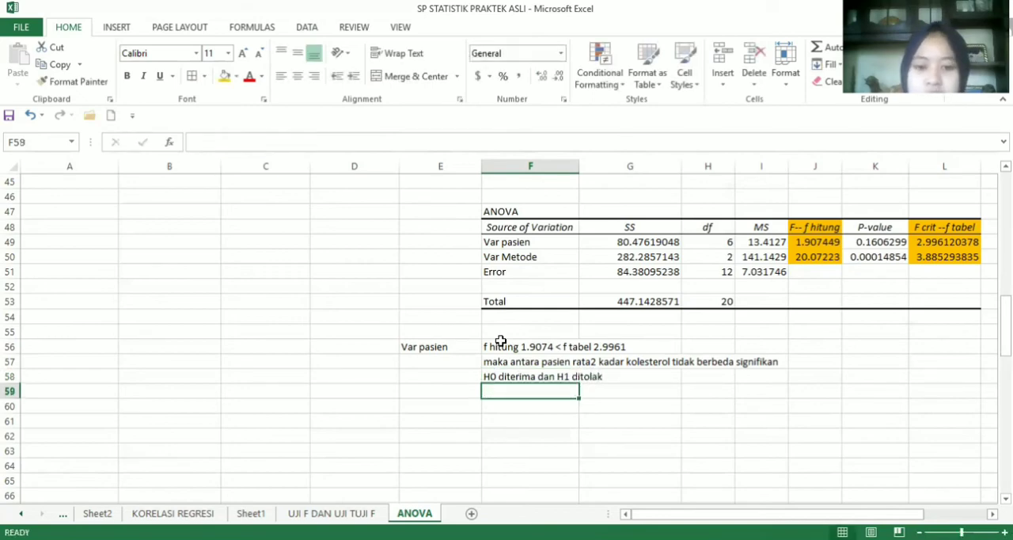
Enter the label "Var Metode" in E59 for the test-method variable
{"action": "left_click", "coordinate": [446, 394]}
{"action": "type", "text": "Va"}
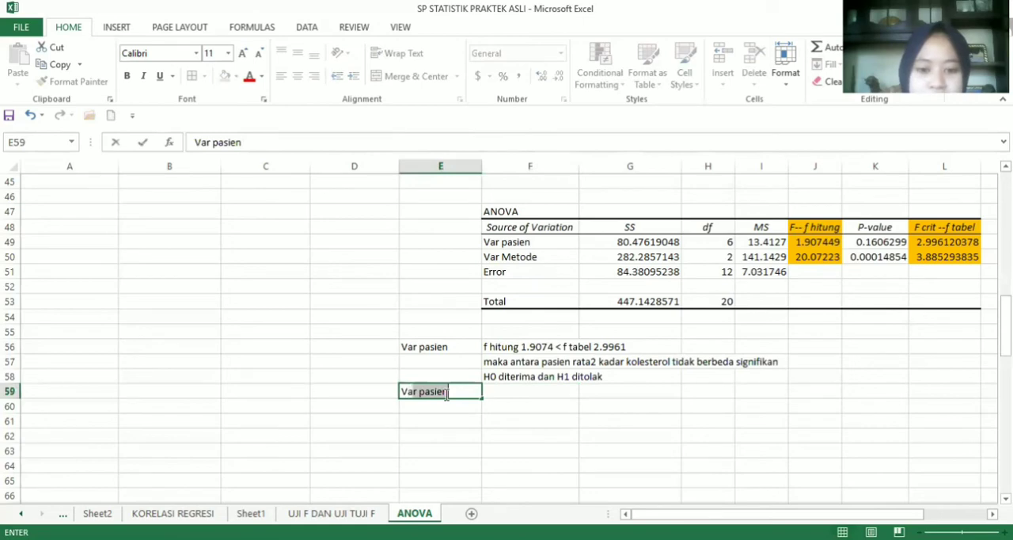
{"action": "type", "text": "r M"}
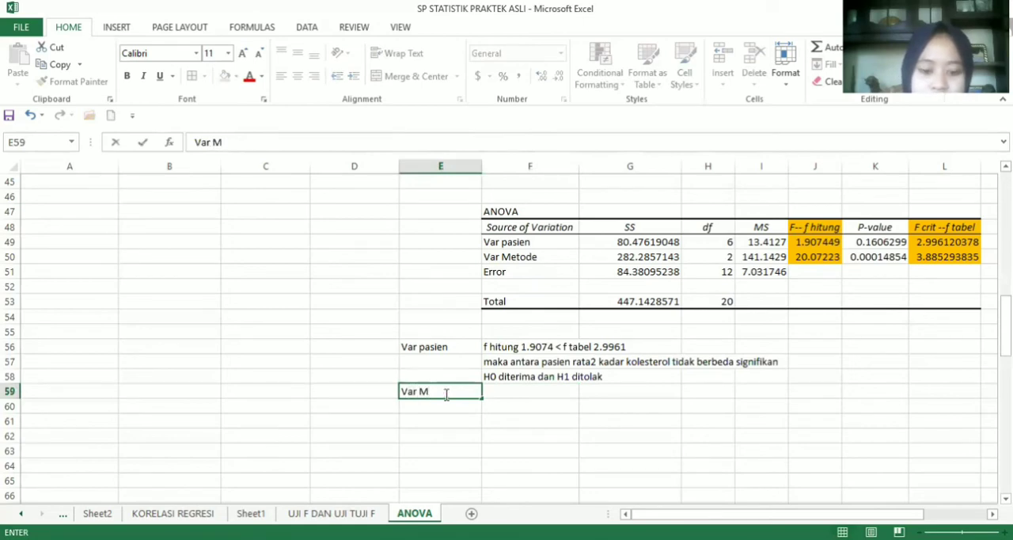
{"action": "type", "text": "etode"}
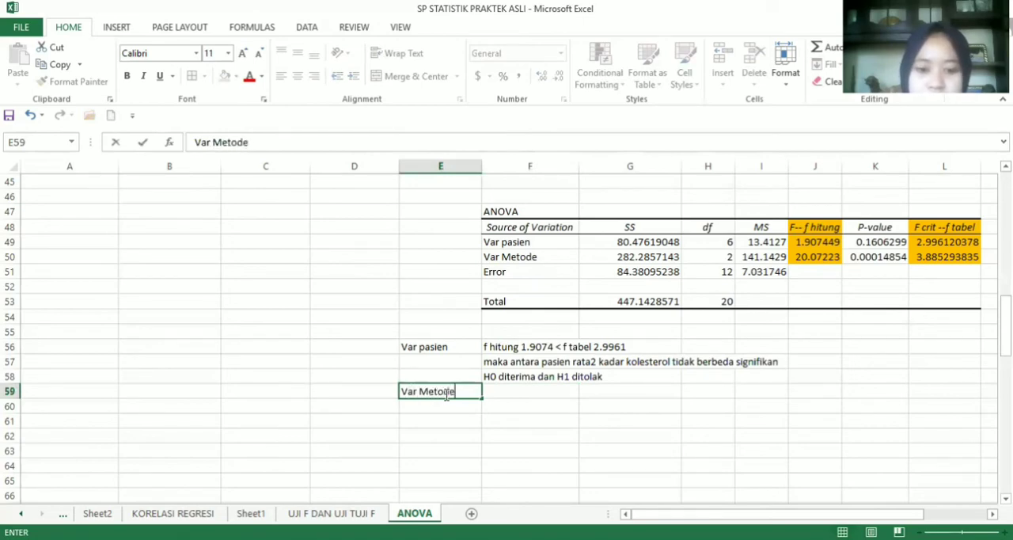
Enter the method variable's F comparison "f hitung 20.0722 > f tabel 3.8852" in F59
{"action": "left_click", "coordinate": [512, 395]}
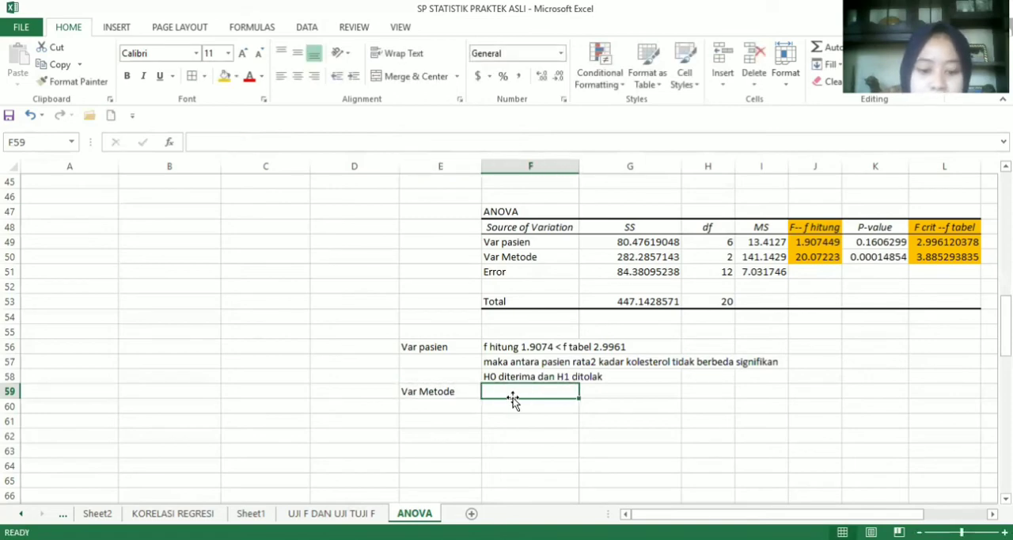
{"action": "type", "text": "f hitung"}
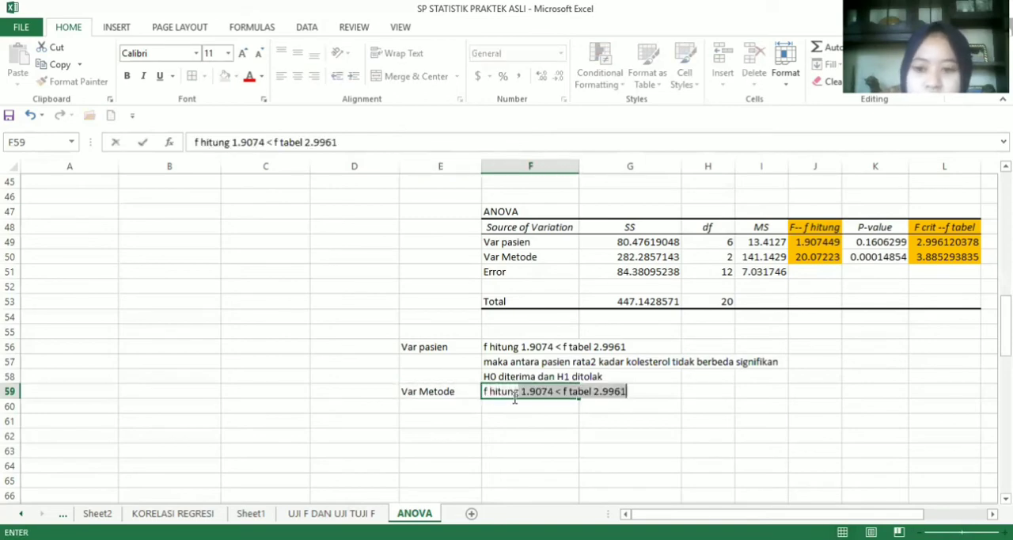
{"action": "type", "text": " 2"}
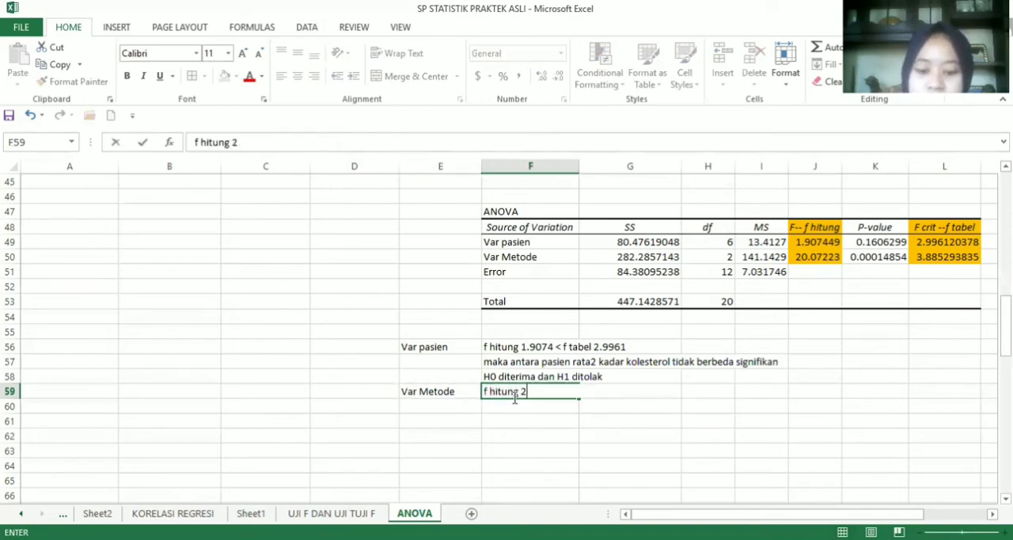
{"action": "type", "text": "0.0"}
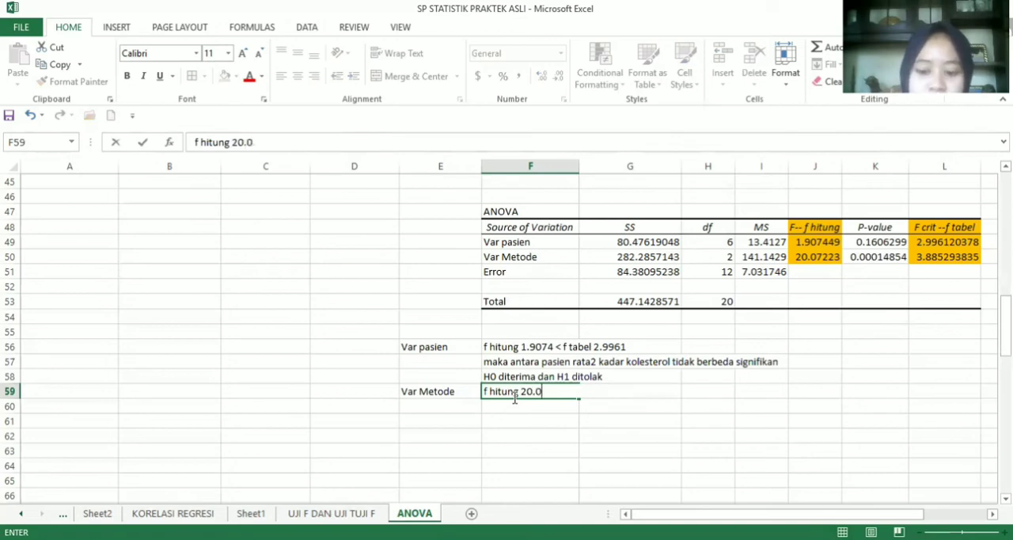
{"action": "type", "text": "722"}
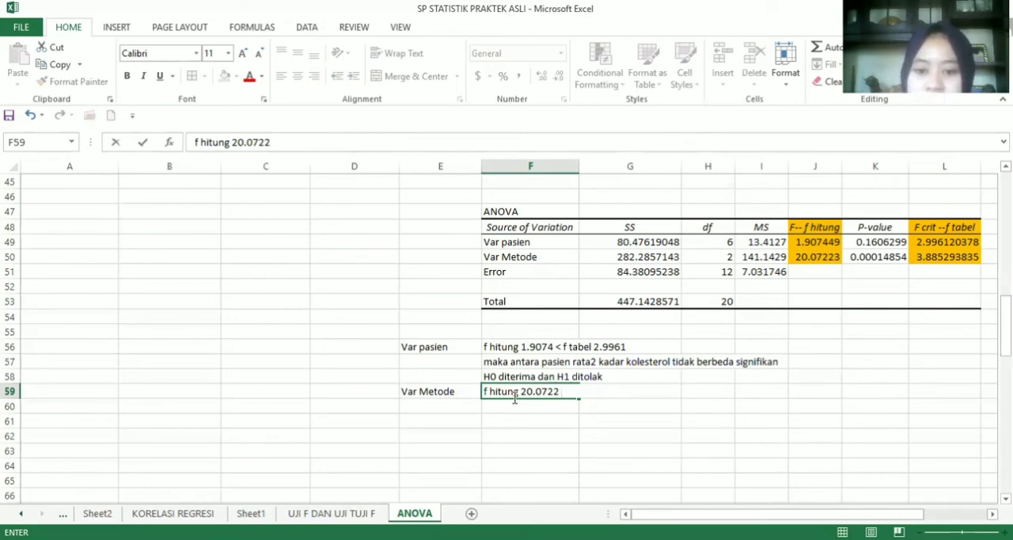
{"action": "type", "text": ">"}
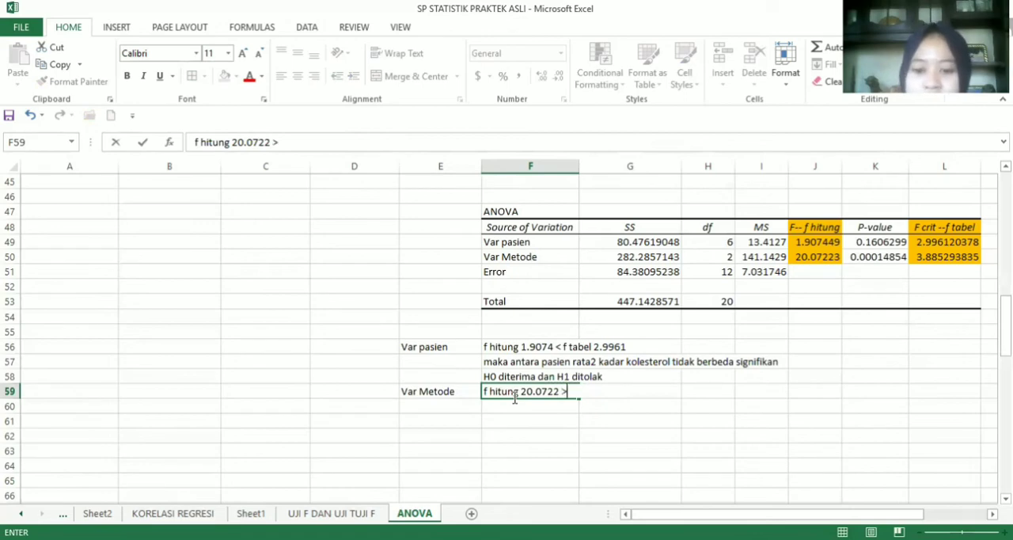
{"action": "type", "text": " f tabe"}
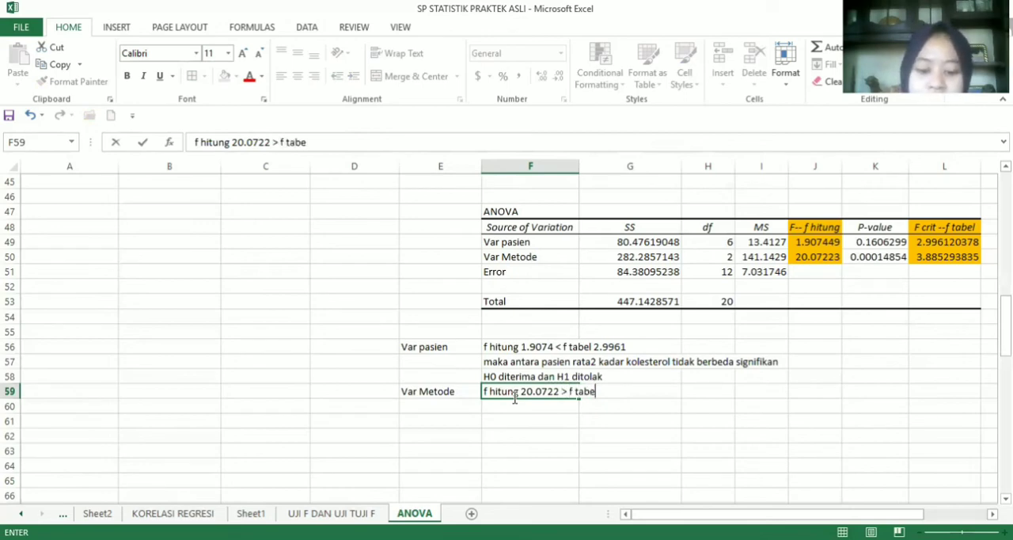
{"action": "type", "text": "l 3"}
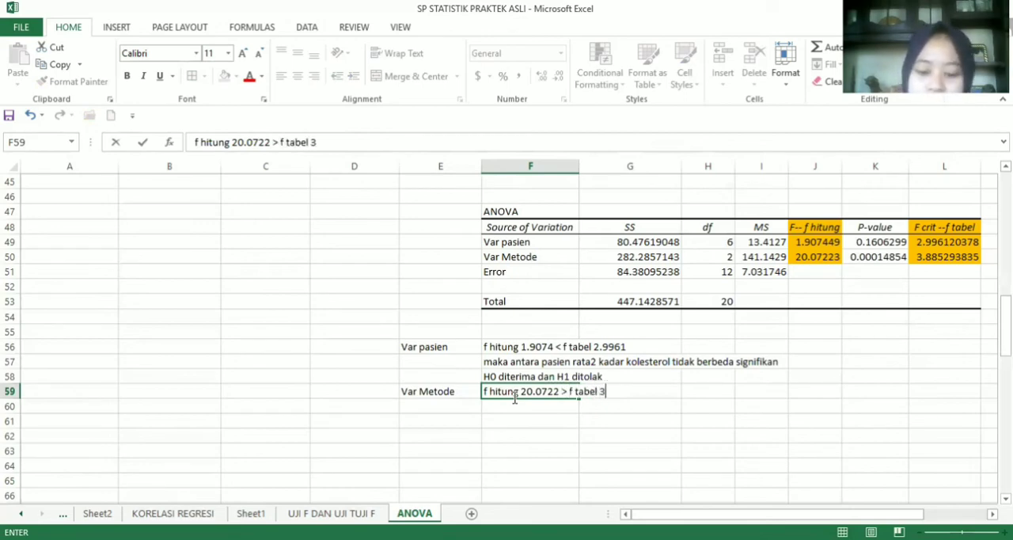
{"action": "type", "text": ".8852"}
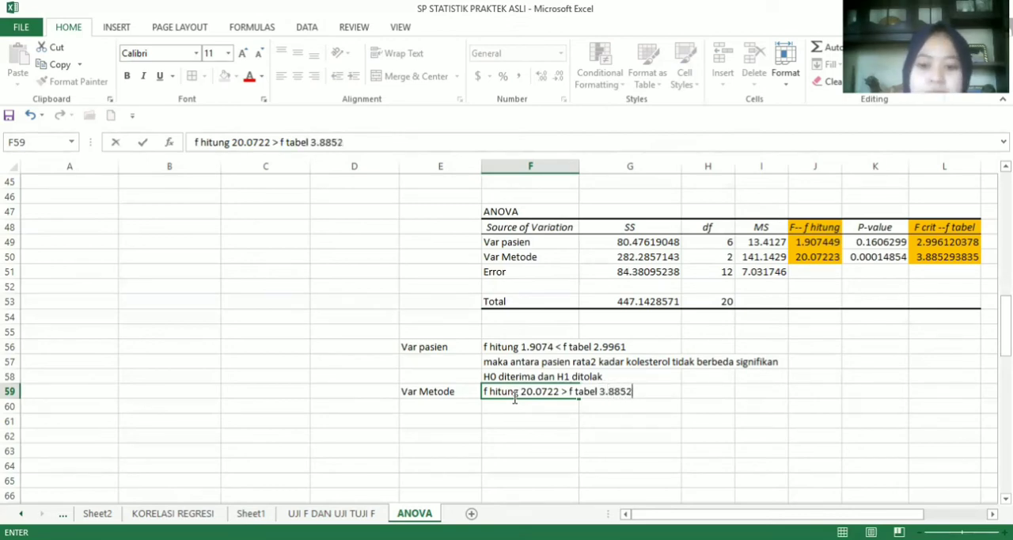
Enter the method conclusion "maka antara metode rata2 kadar koesterol berbeda signifikan" in F60
{"action": "left_click", "coordinate": [515, 406]}
{"action": "type", "text": "maka a"}
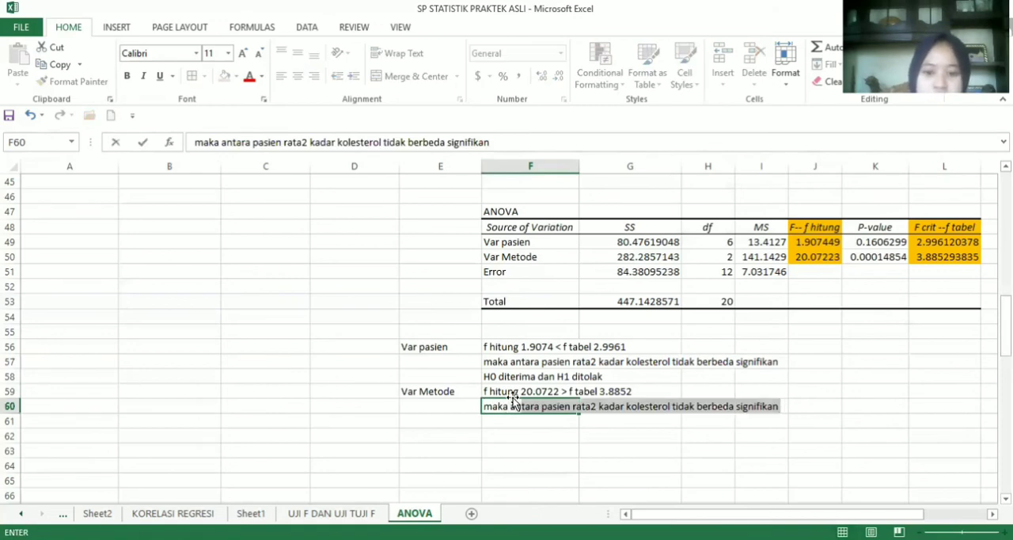
{"action": "type", "text": "ntara "}
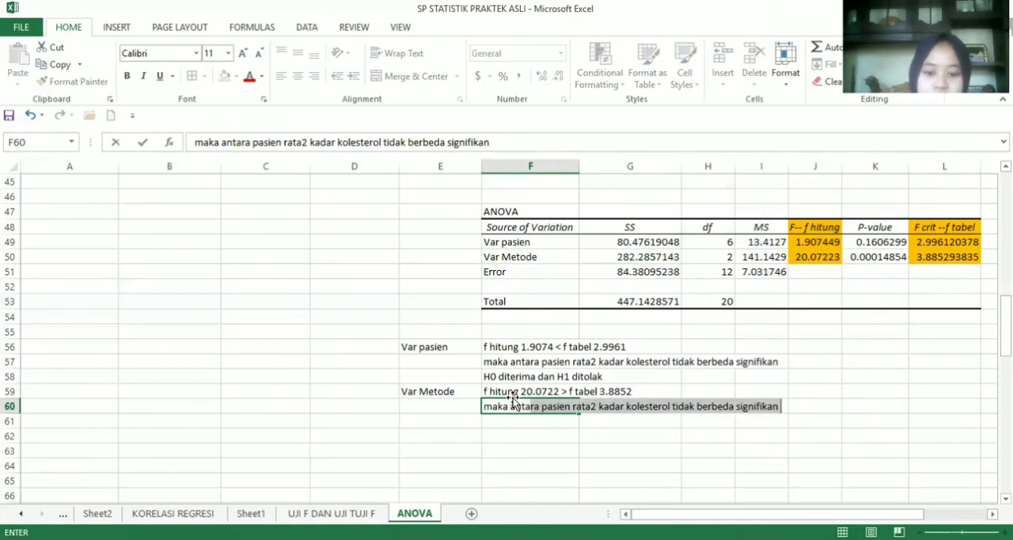
{"action": "type", "text": "m"}
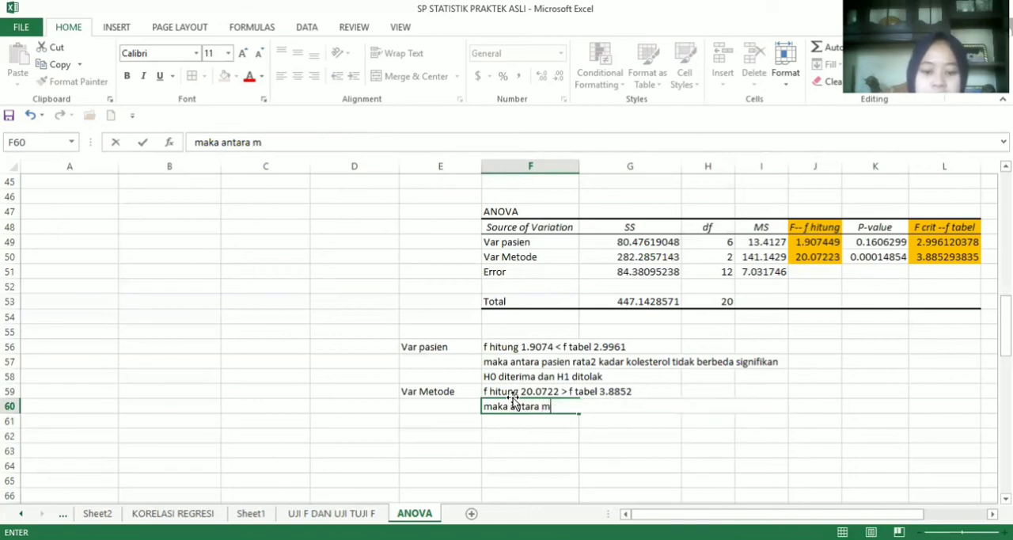
{"action": "type", "text": "etode"}
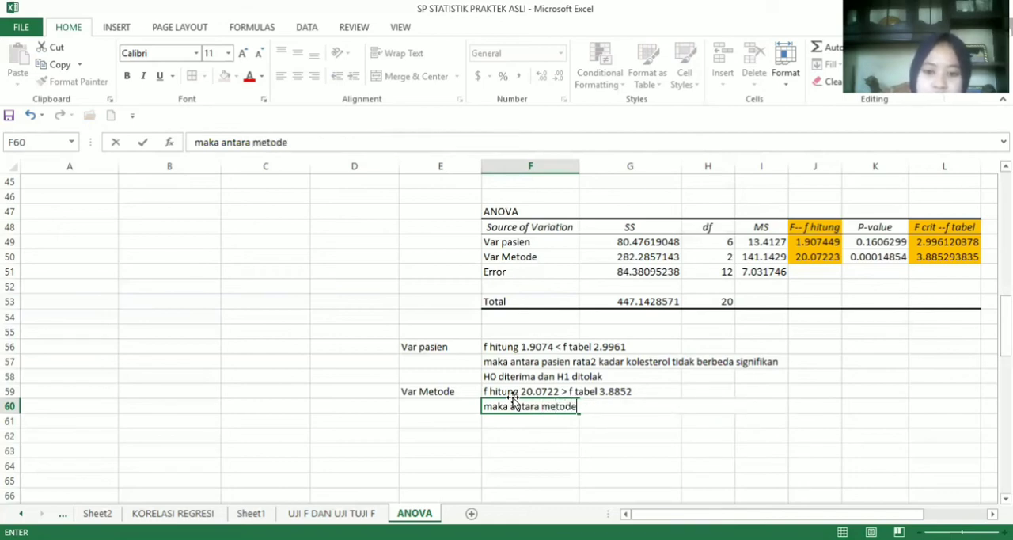
{"action": "type", "text": " rata"}
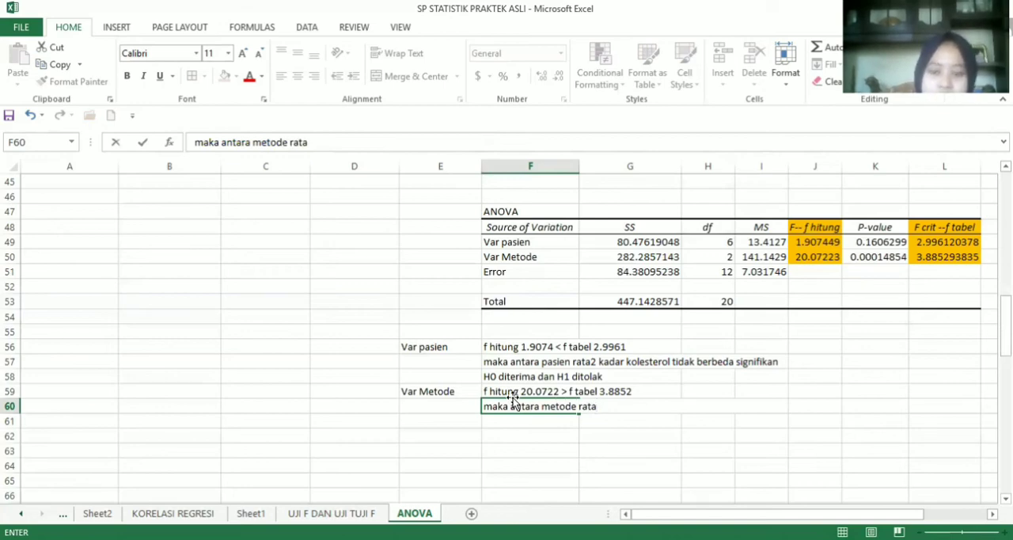
{"action": "type", "text": "2 "}
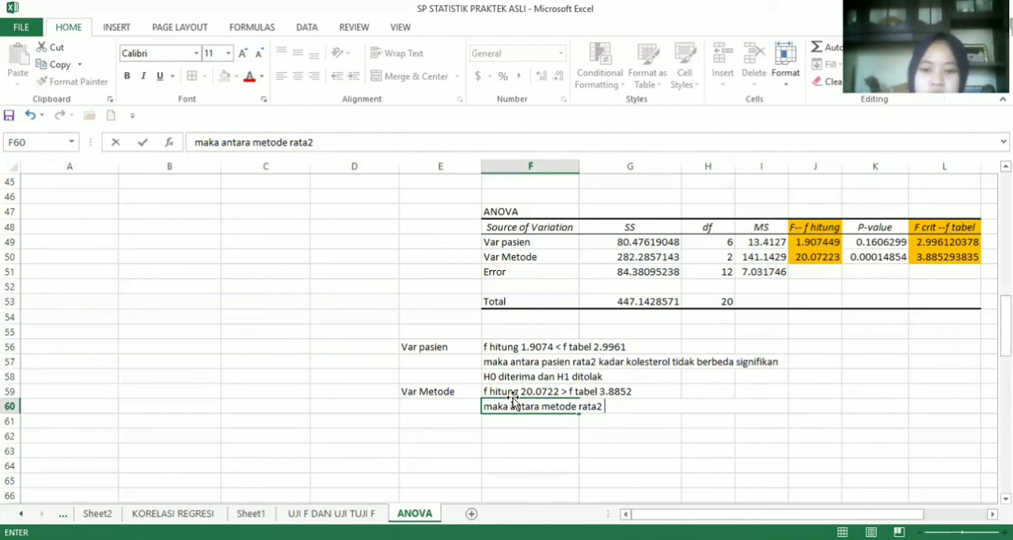
{"action": "type", "text": "kadar "}
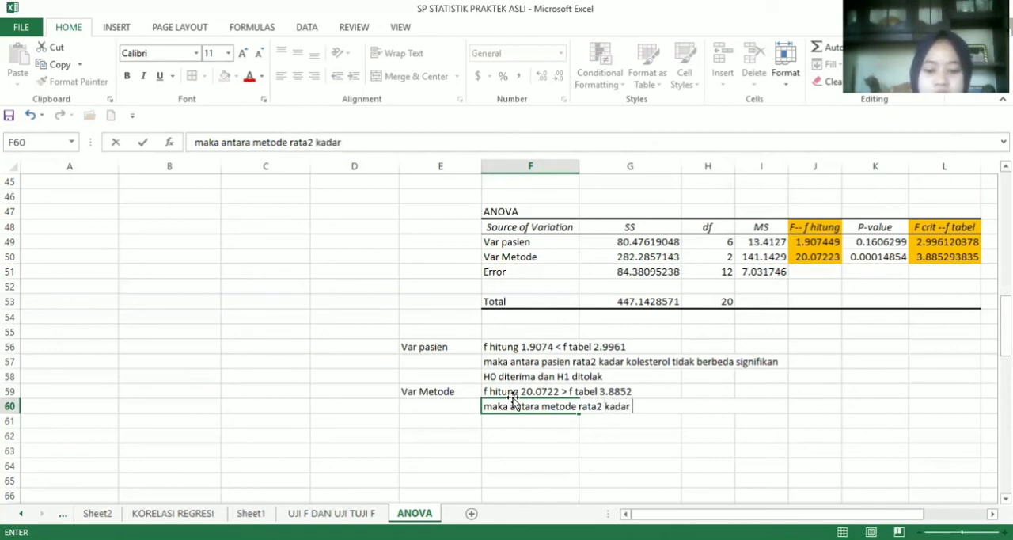
{"action": "type", "text": "koesterol"}
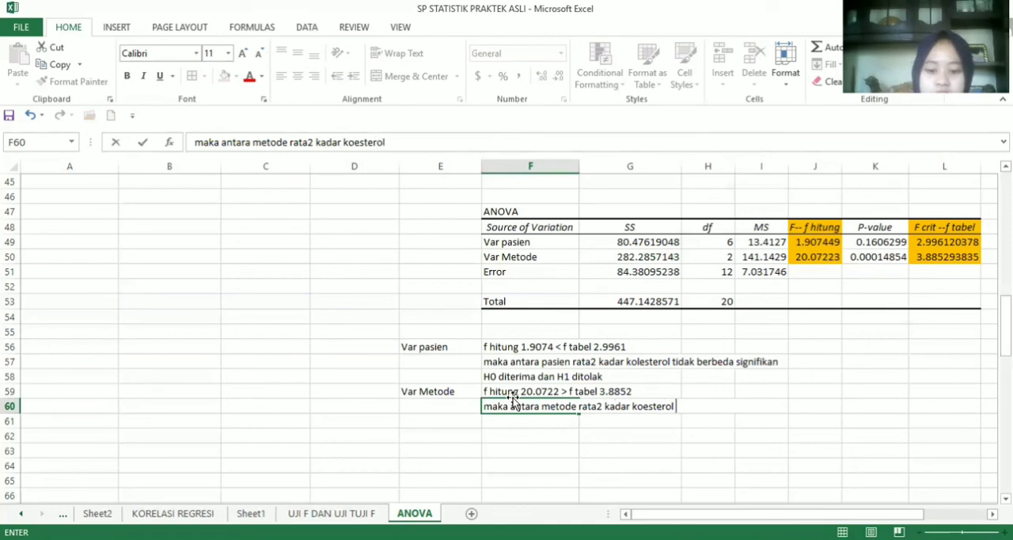
{"action": "type", "text": " berbeda "}
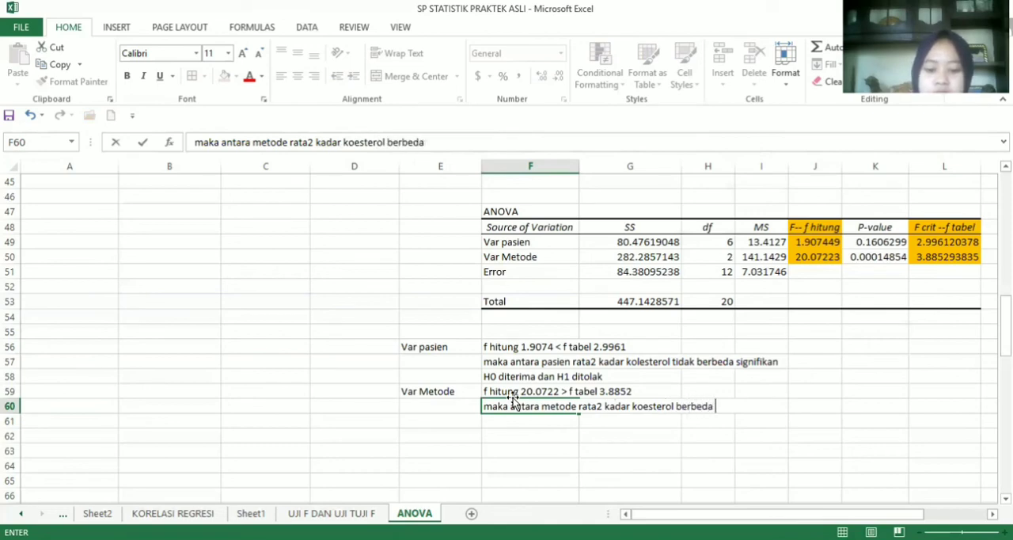
{"action": "type", "text": "signifikan"}
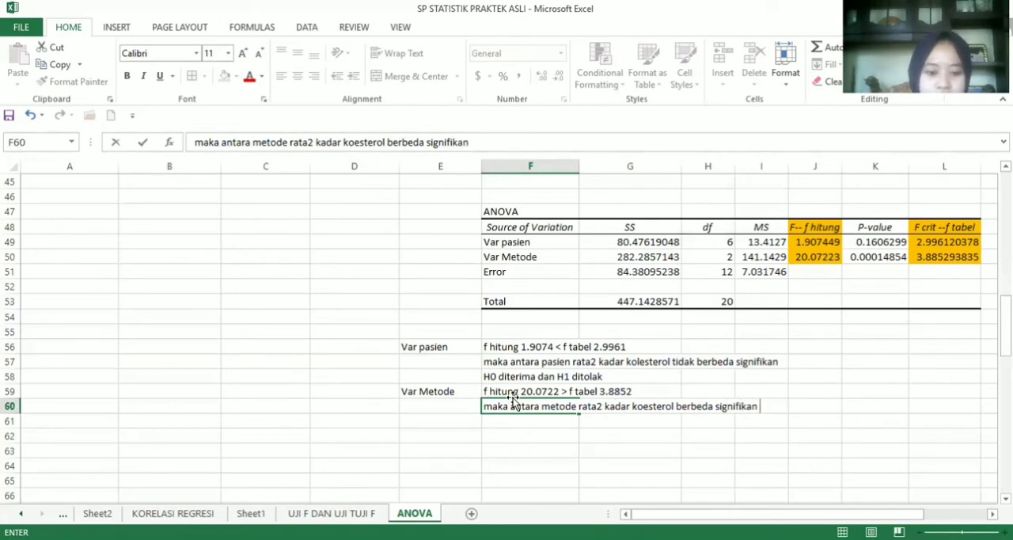
{"action": "key", "text": "Return"}
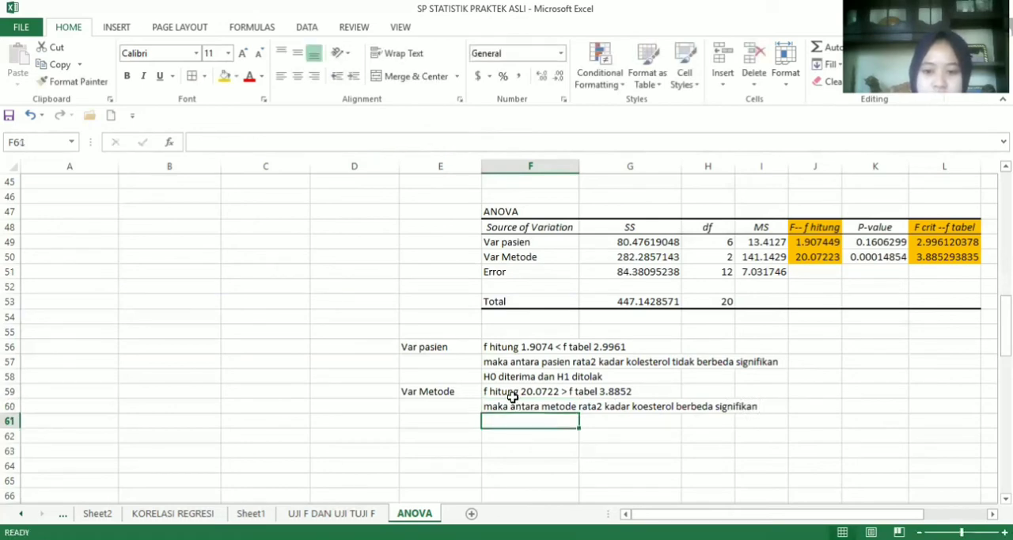
Enter the method variable's hypothesis decision "H1 diterima dan H0 ditolak" in F61
{"action": "type", "text": "H1"}
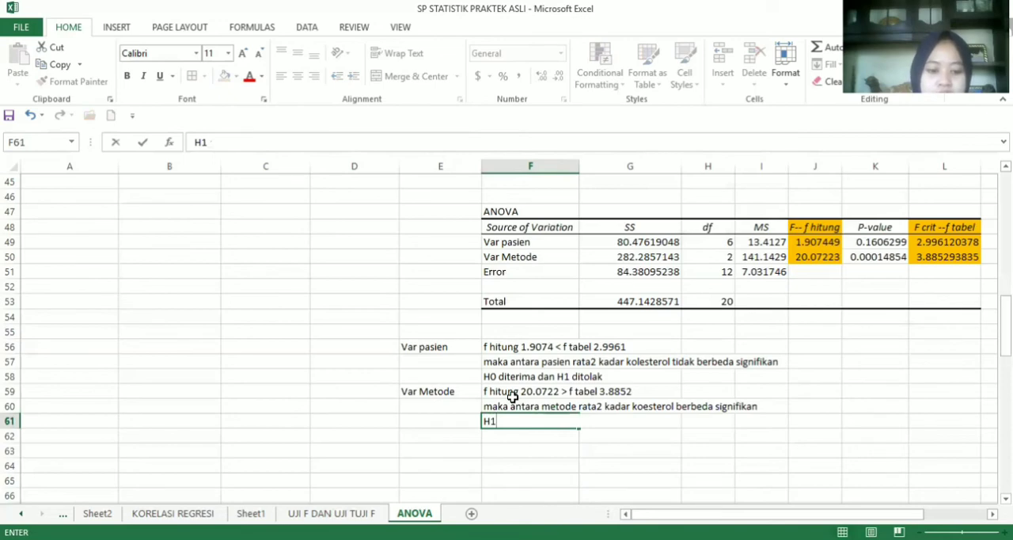
{"action": "type", "text": " di"}
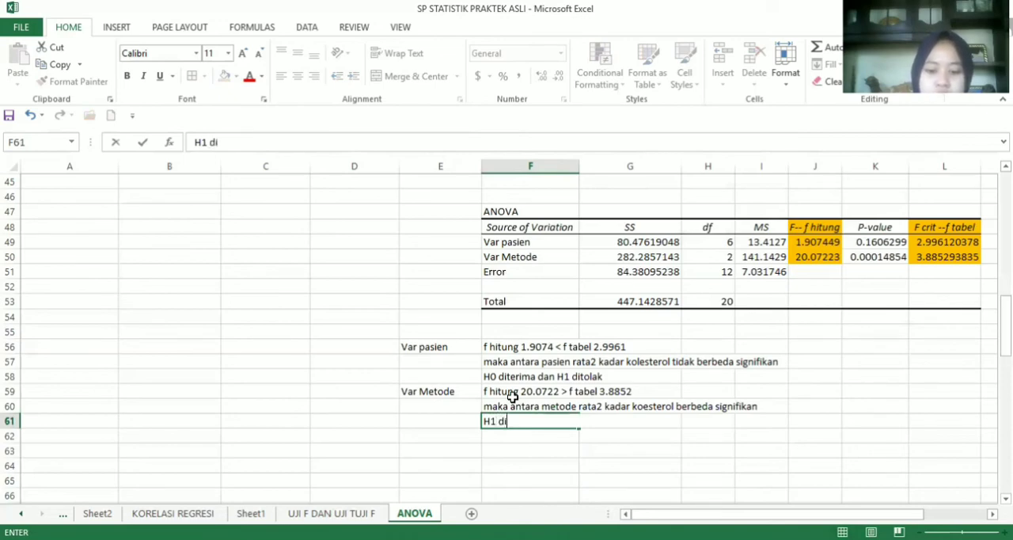
{"action": "type", "text": "terima dan H"}
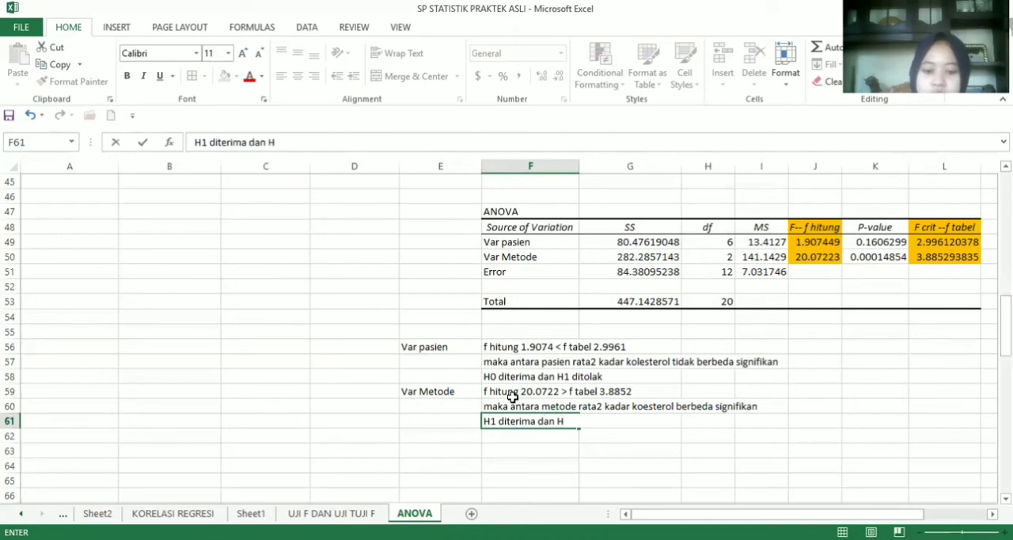
{"action": "type", "text": "0 ditp"}
{"action": "key", "text": "BackSpace"}
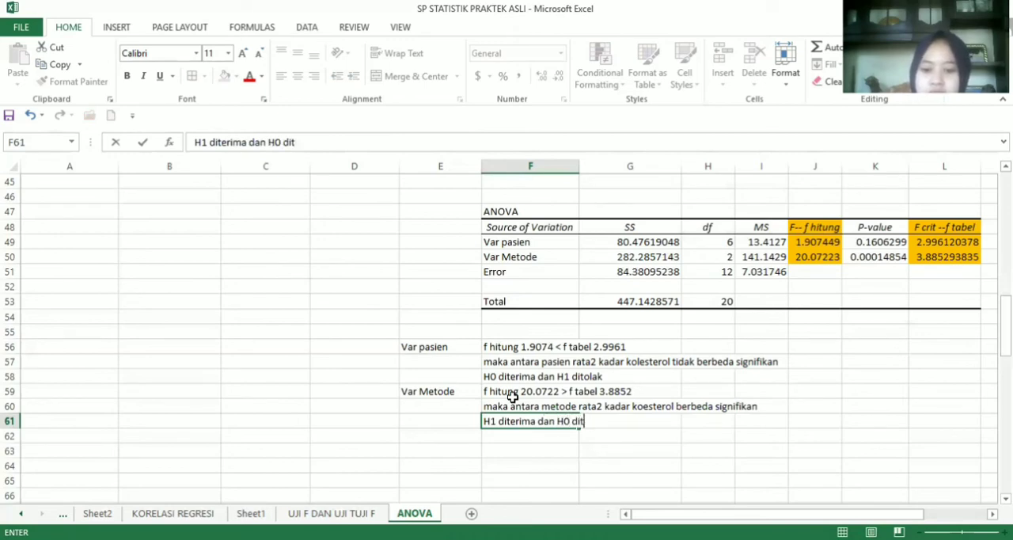
{"action": "type", "text": "olak"}
{"action": "key", "text": "Return"}
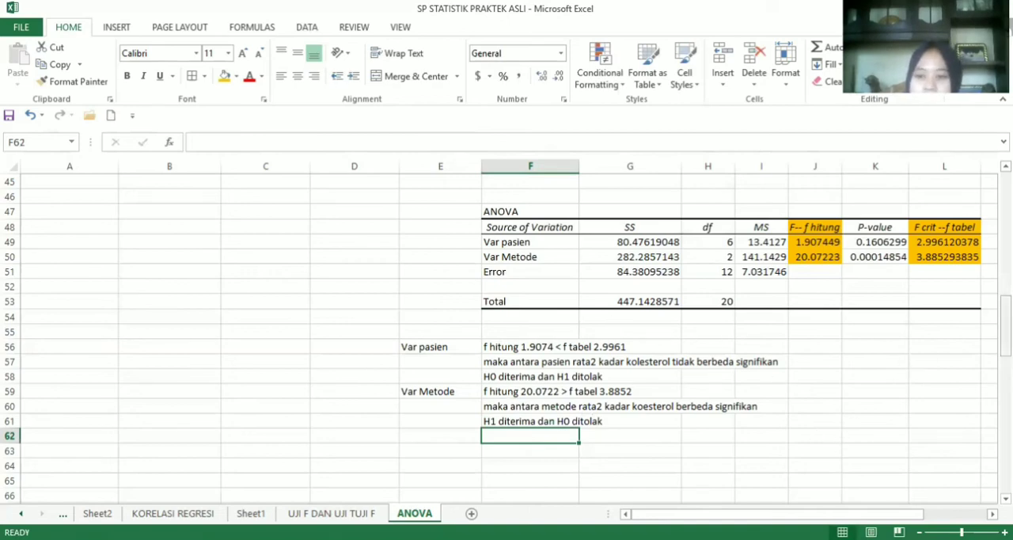
Set up an Anova: Two-Factor With Replication analysis with B73:E79 of the "ANOVA 2 ARAH DENGAN PENGULANGAN" table as the input range
{"action": "left_click_drag", "start_coordinate": [1005, 326], "coordinate": [1004, 384]}
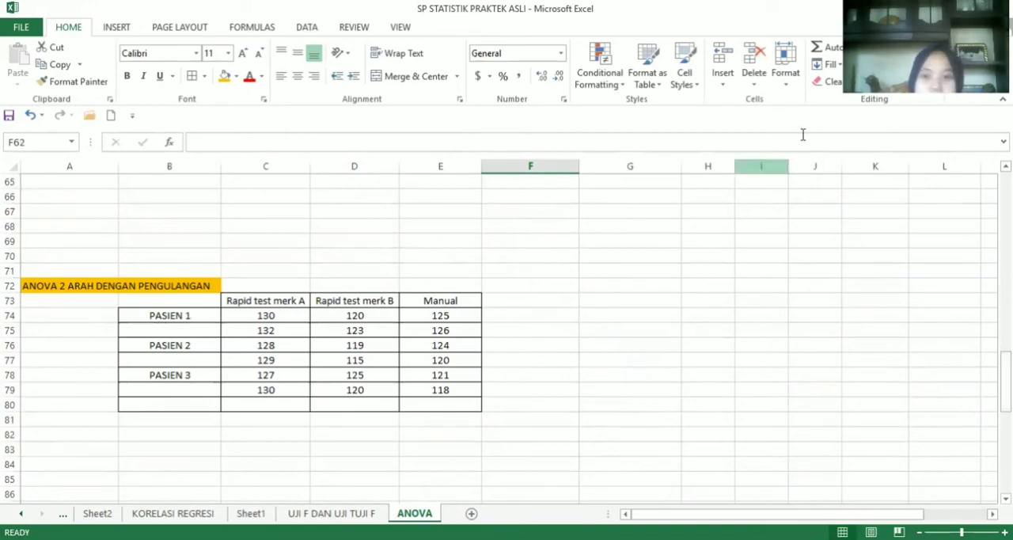
{"action": "left_click", "coordinate": [304, 29]}
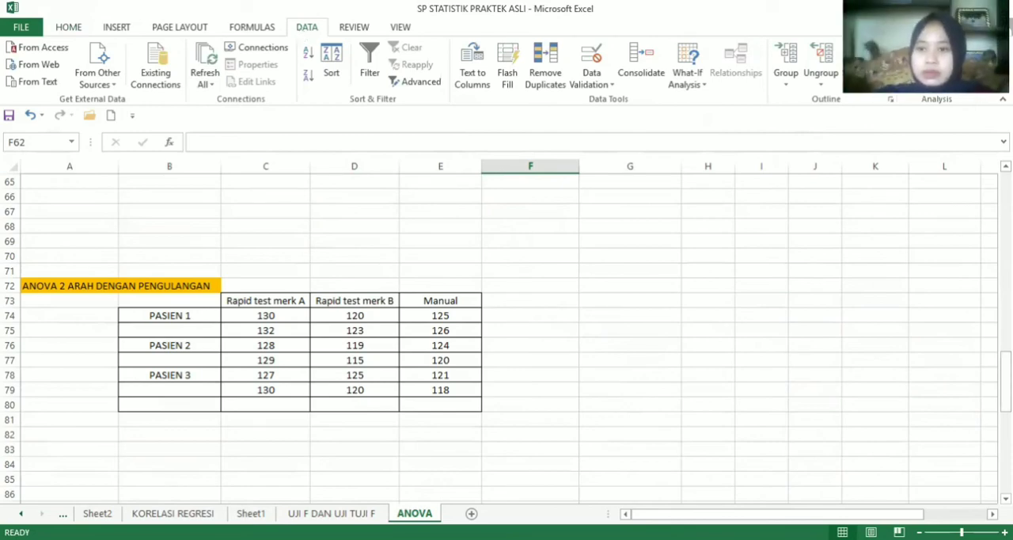
{"action": "left_click", "coordinate": [890, 48]}
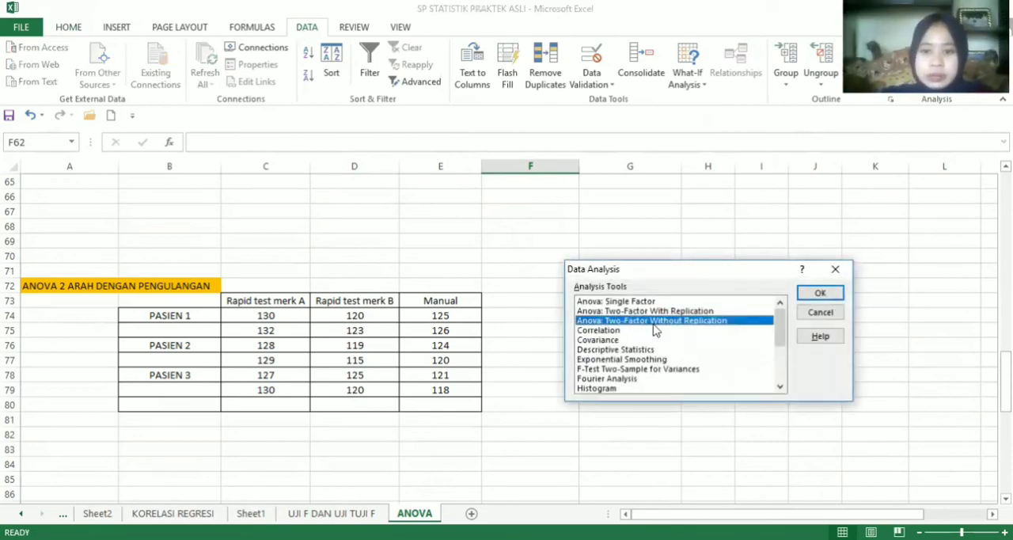
{"action": "left_click", "coordinate": [623, 312]}
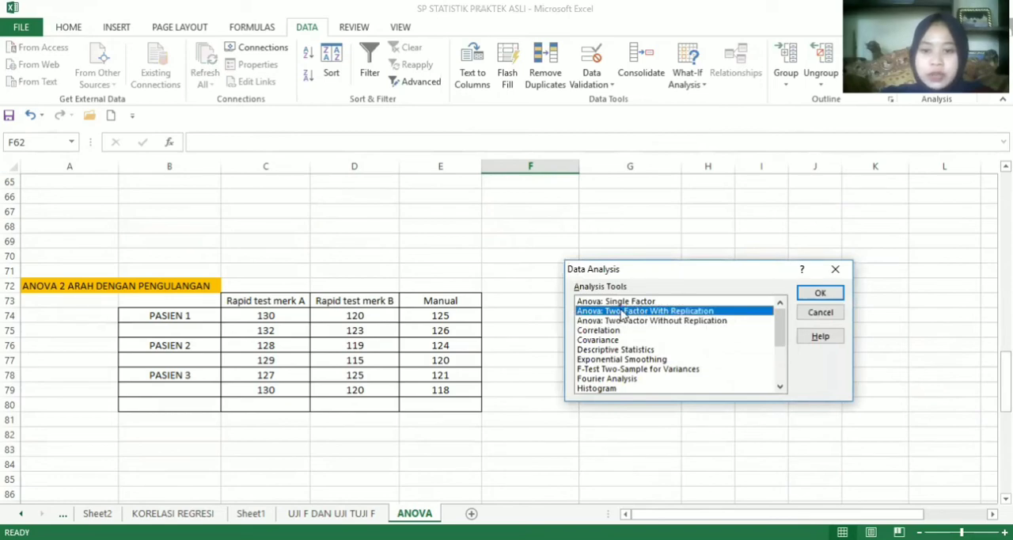
{"action": "double_click", "coordinate": [622, 311]}
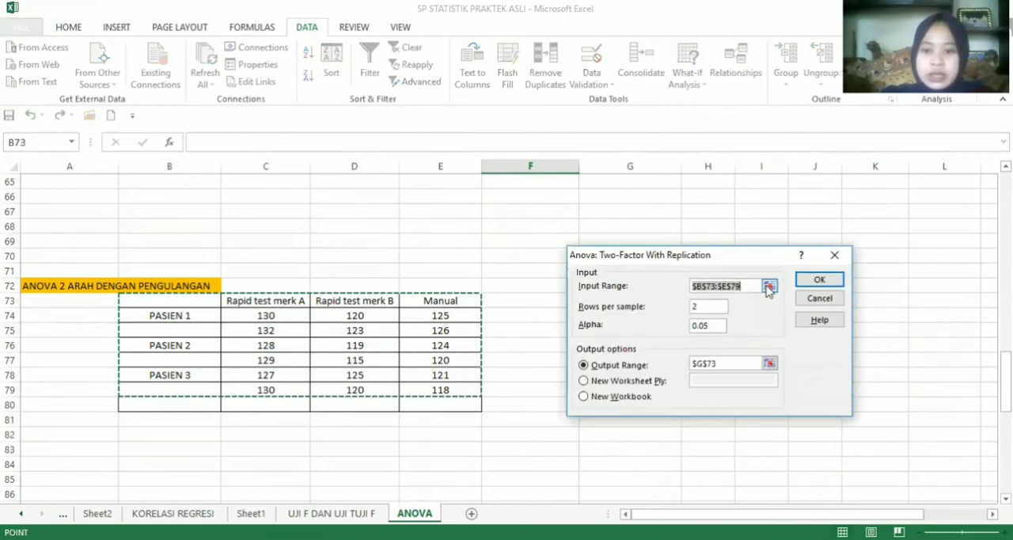
{"action": "left_click", "coordinate": [768, 286]}
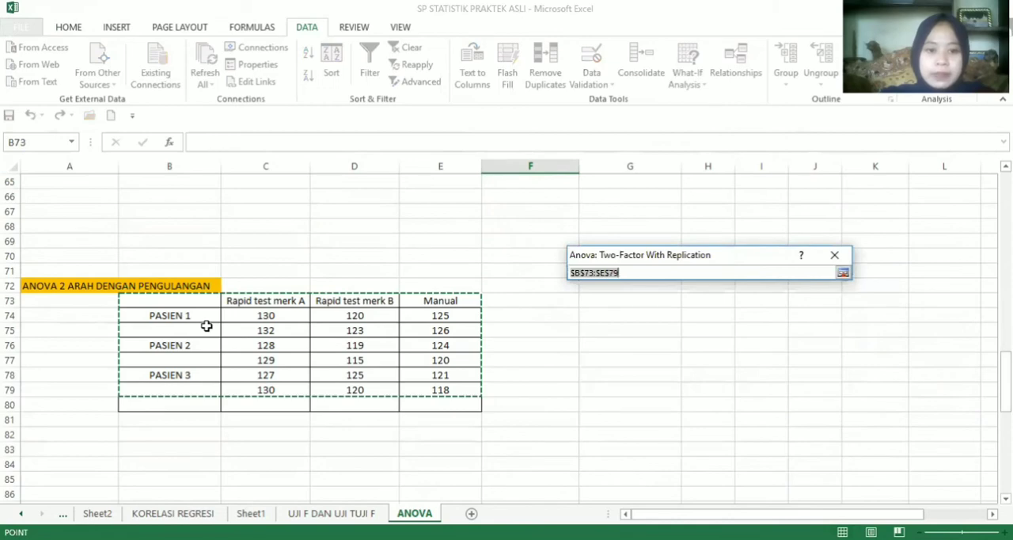
{"action": "left_click", "coordinate": [206, 326]}
{"action": "left_click", "coordinate": [163, 305]}
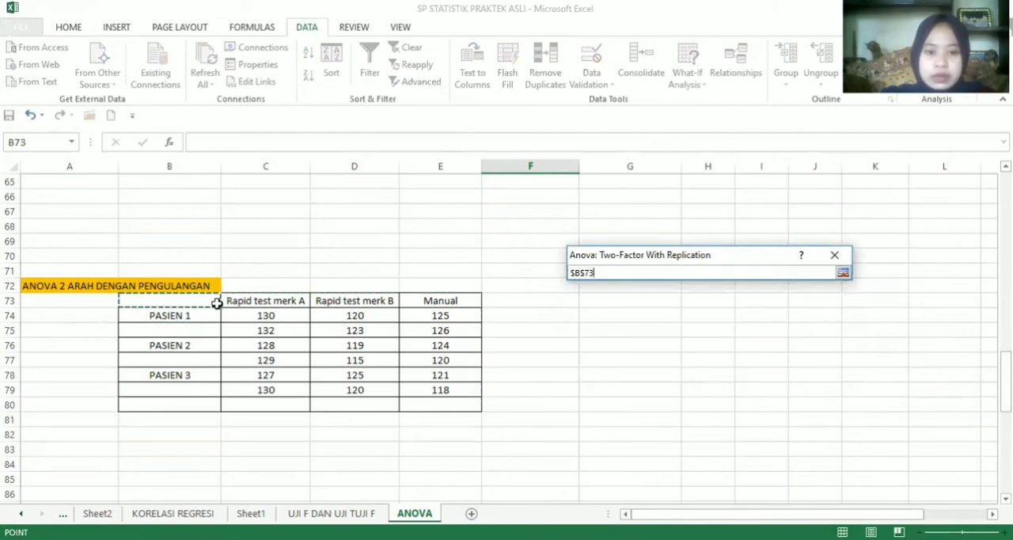
{"action": "left_click_drag", "start_coordinate": [216, 303], "coordinate": [440, 388]}
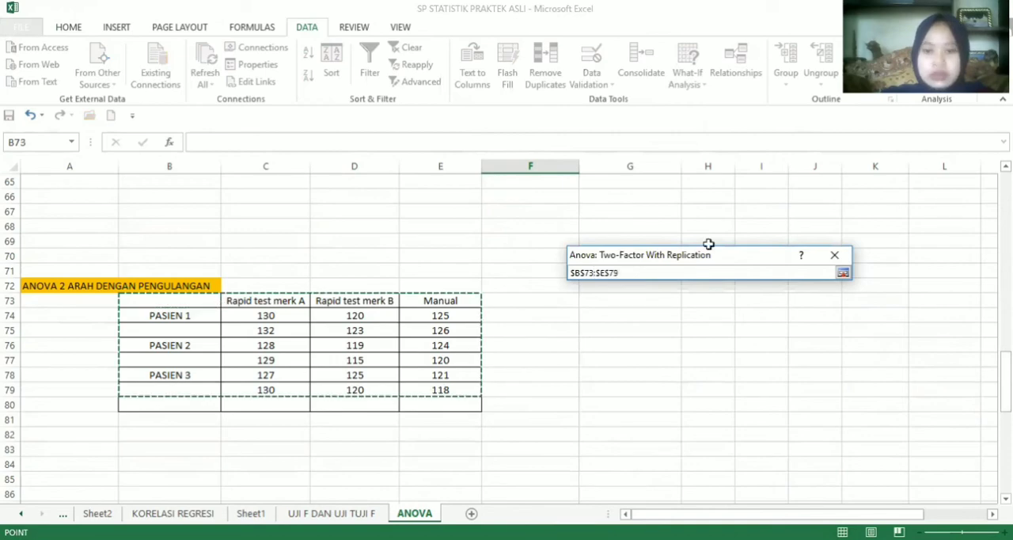
{"action": "left_click", "coordinate": [843, 273]}
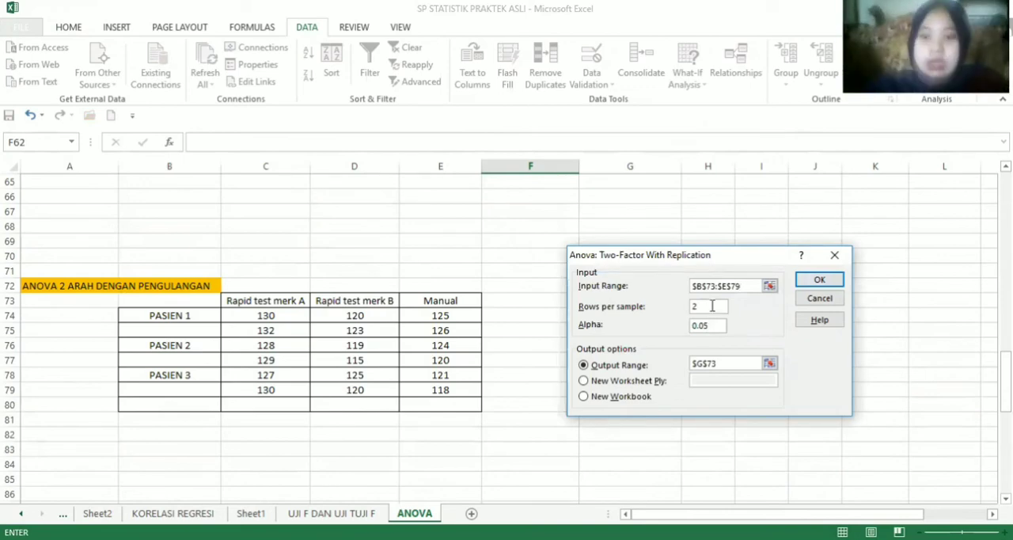
Use 2 rows per sample and G73 as the output range, and run the two-factor ANOVA with replication
{"action": "left_click", "coordinate": [712, 305]}
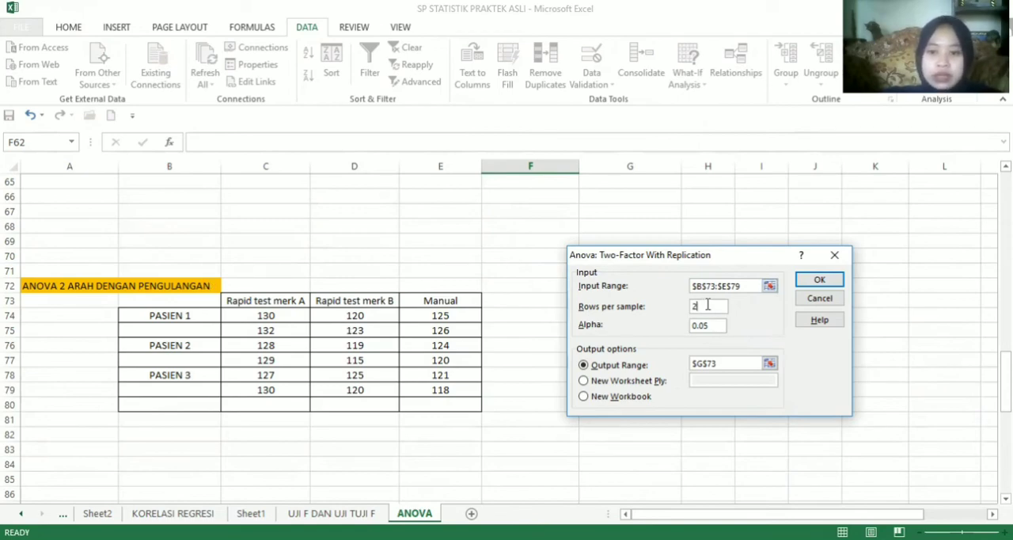
{"action": "left_click", "coordinate": [773, 368]}
{"action": "left_click", "coordinate": [770, 364]}
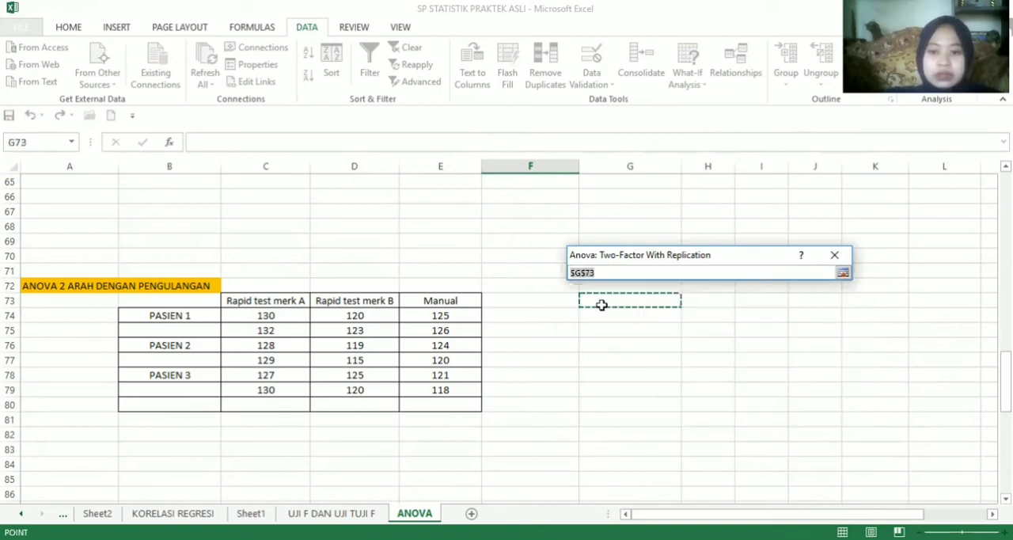
{"action": "left_click", "coordinate": [842, 273]}
{"action": "left_click", "coordinate": [834, 285]}
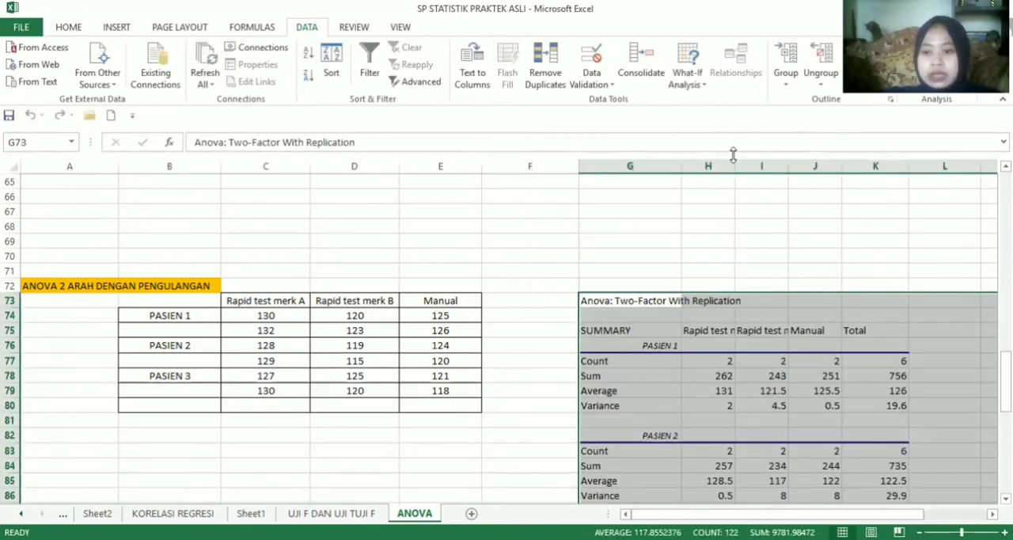
Widen columns H, K and I of the ANOVA output
{"action": "left_click_drag", "start_coordinate": [734, 154], "coordinate": [819, 165]}
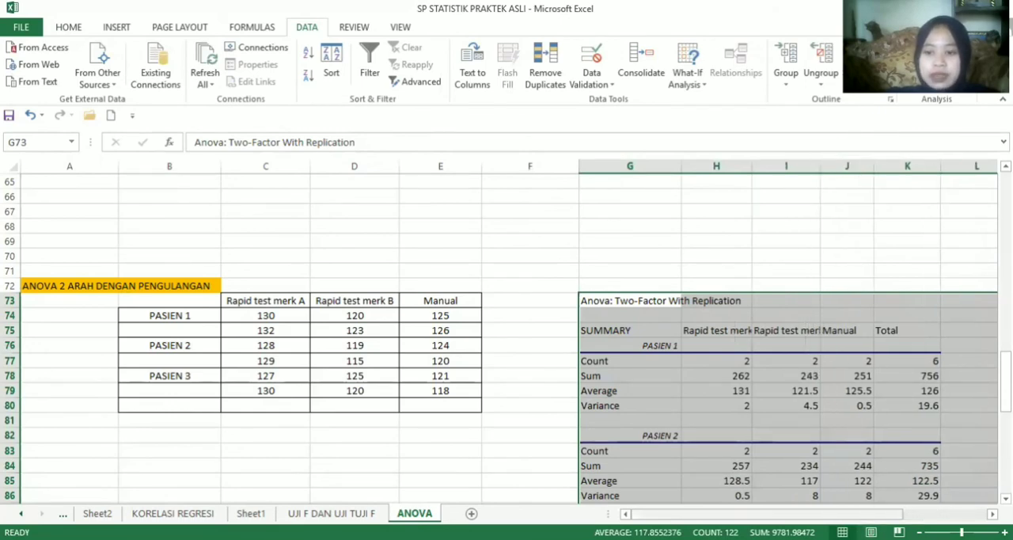
{"action": "left_click_drag", "start_coordinate": [843, 514], "coordinate": [885, 514]}
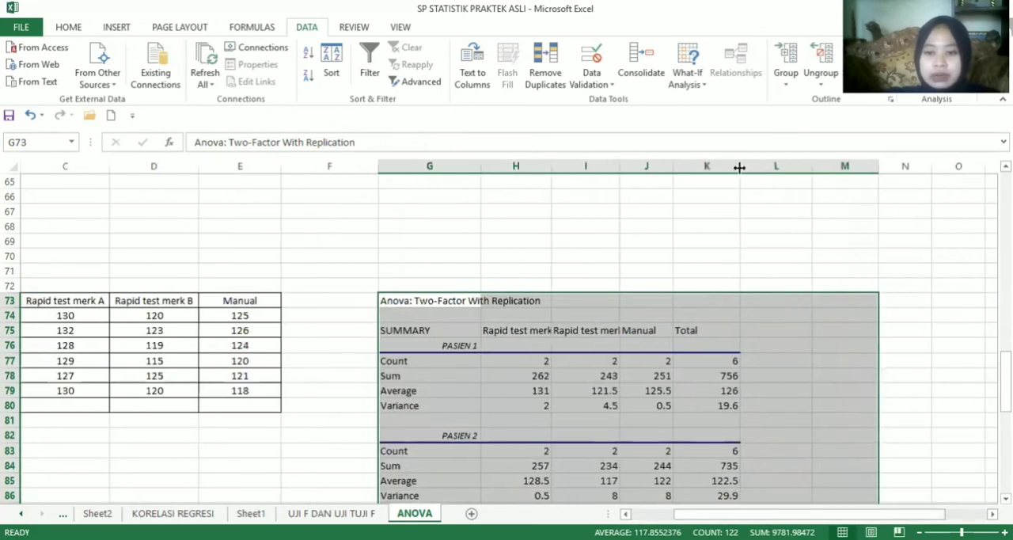
{"action": "left_click_drag", "start_coordinate": [739, 167], "coordinate": [751, 167]}
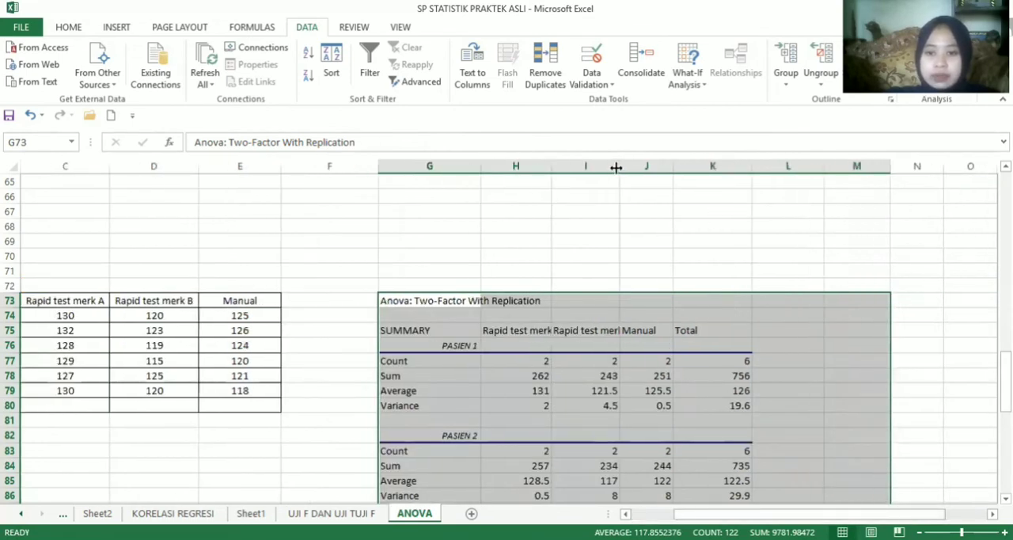
{"action": "left_click_drag", "start_coordinate": [616, 167], "coordinate": [633, 167]}
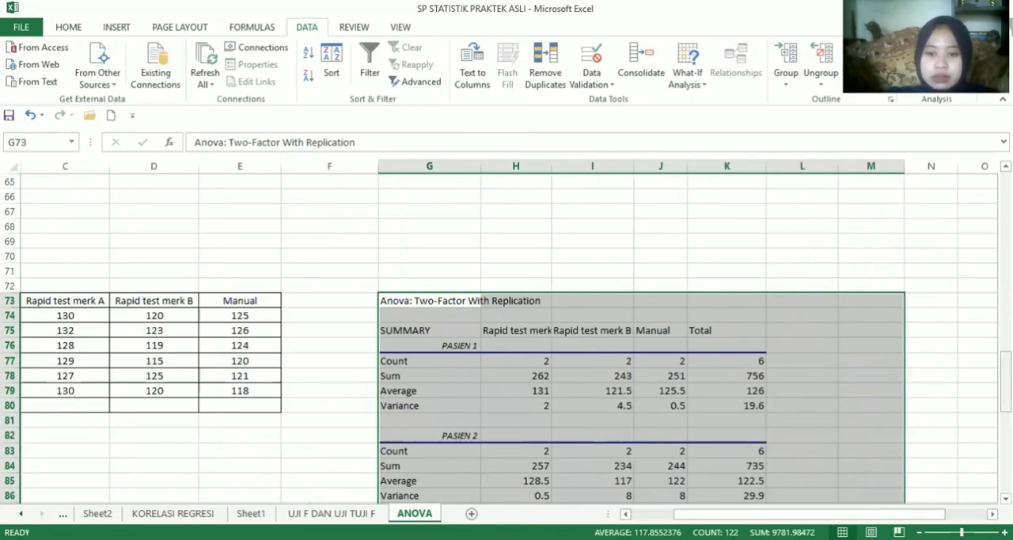
Replace the "Sample" label in G103 of the ANOVA table with "Var pasien"
{"action": "scroll", "coordinate": [505, 391], "scroll_direction": "down", "scroll_amount": 10}
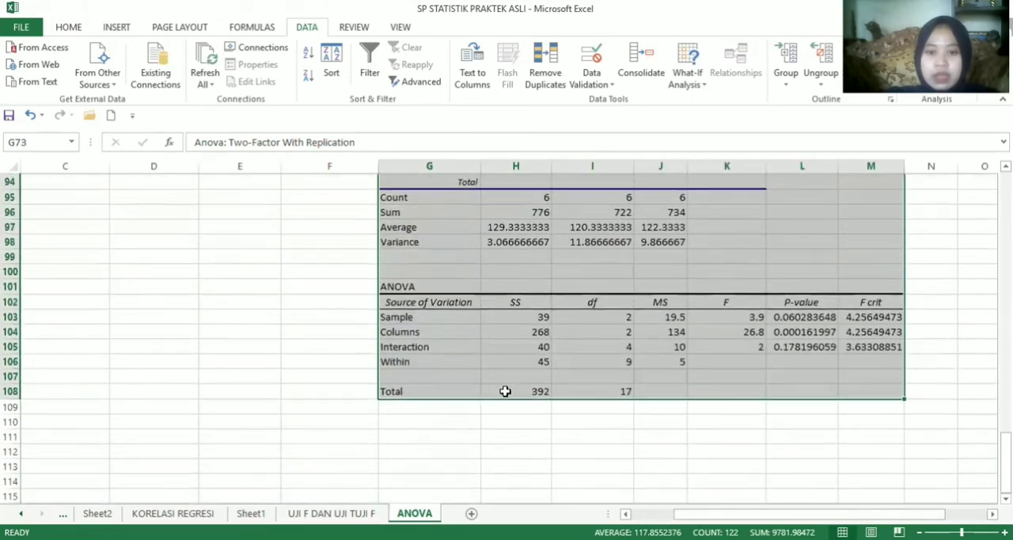
{"action": "left_click", "coordinate": [404, 316]}
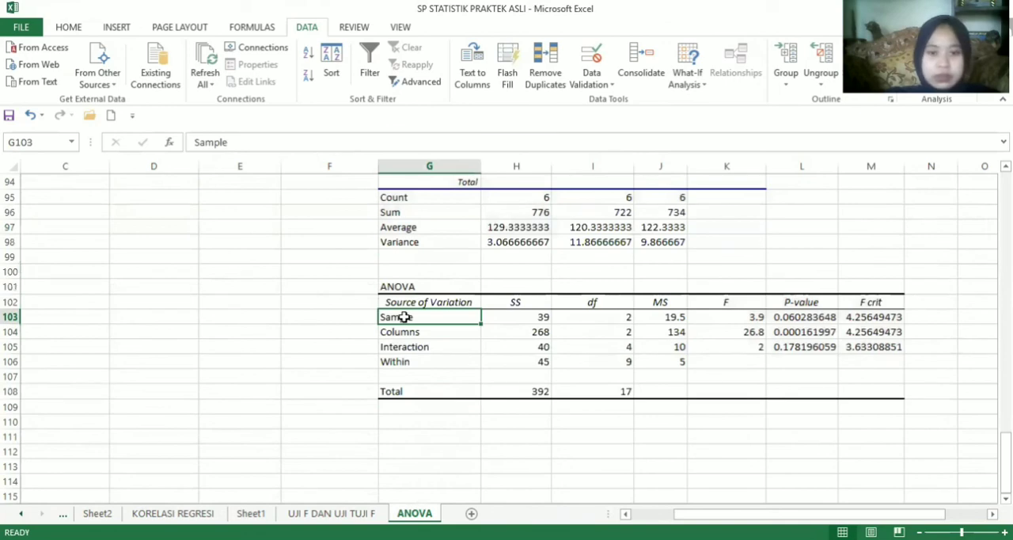
{"action": "type", "text": "v"}
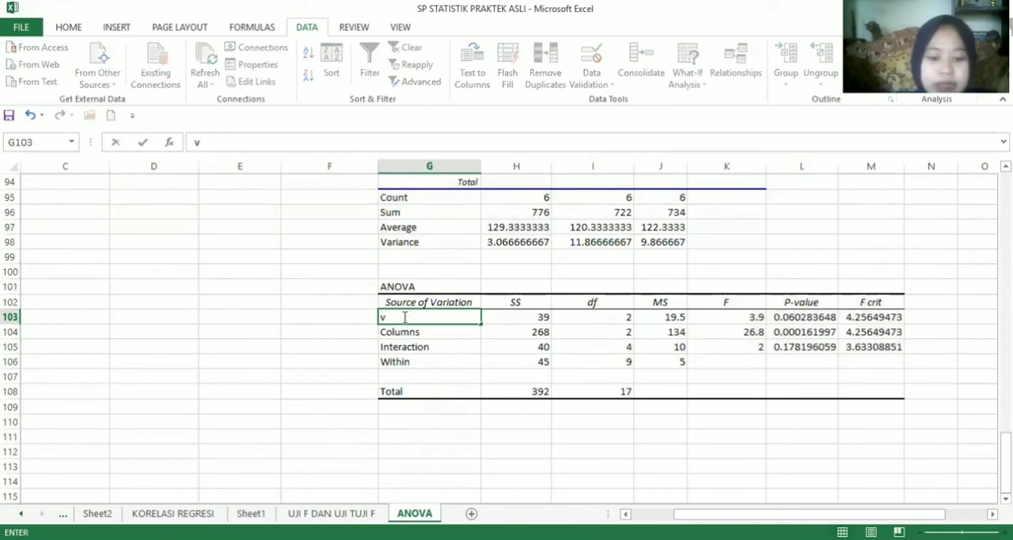
{"action": "key", "text": "BackSpace"}
{"action": "type", "text": "Va"}
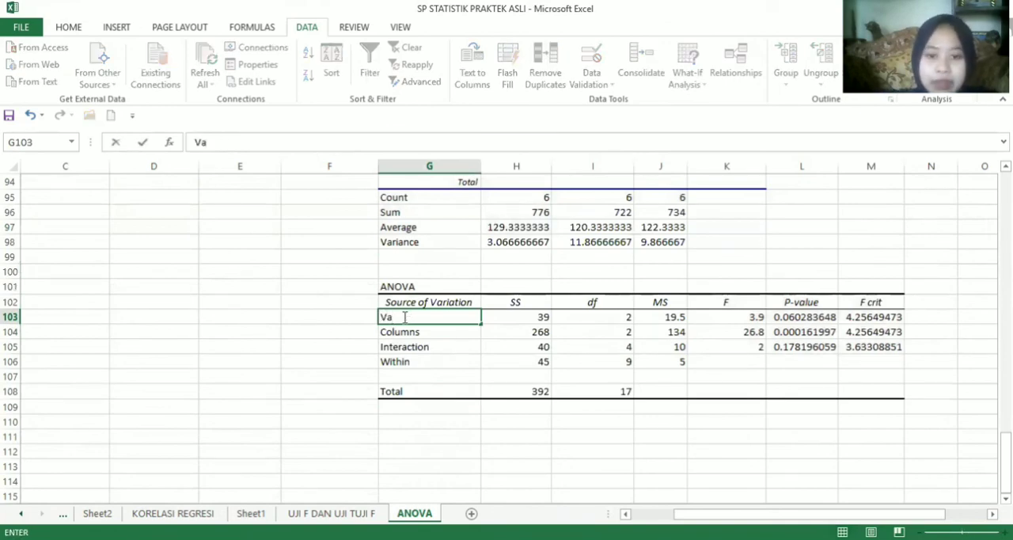
{"action": "type", "text": "r pas"}
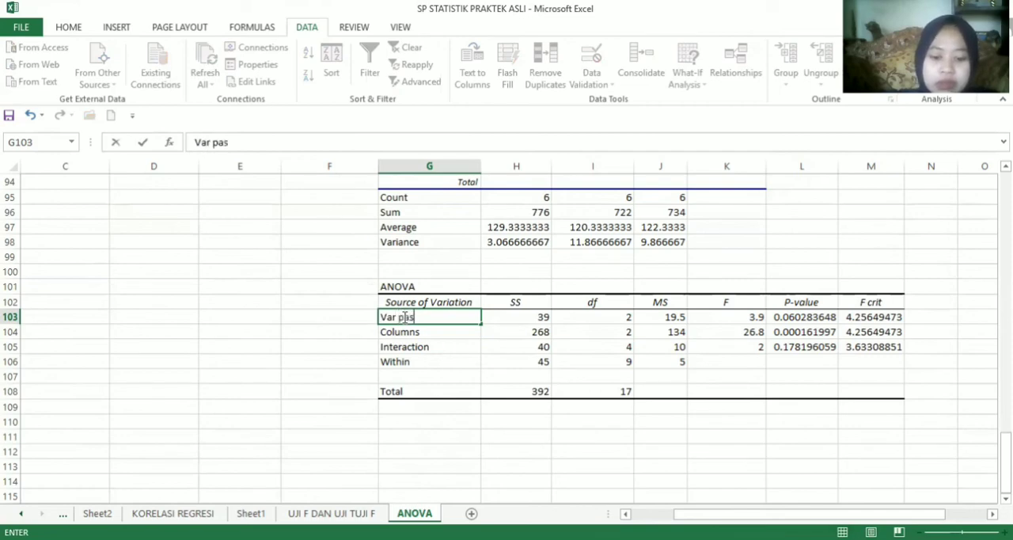
{"action": "type", "text": "ien"}
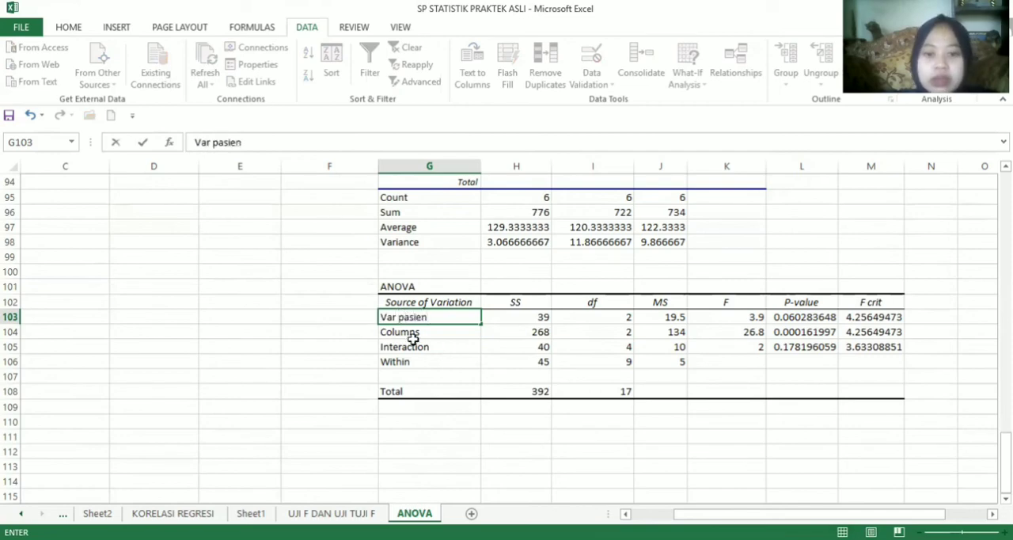
Replace the "Columns" label in G104 of the ANOVA table with "Var Metode"
{"action": "left_click", "coordinate": [416, 331]}
{"action": "type", "text": "Var "}
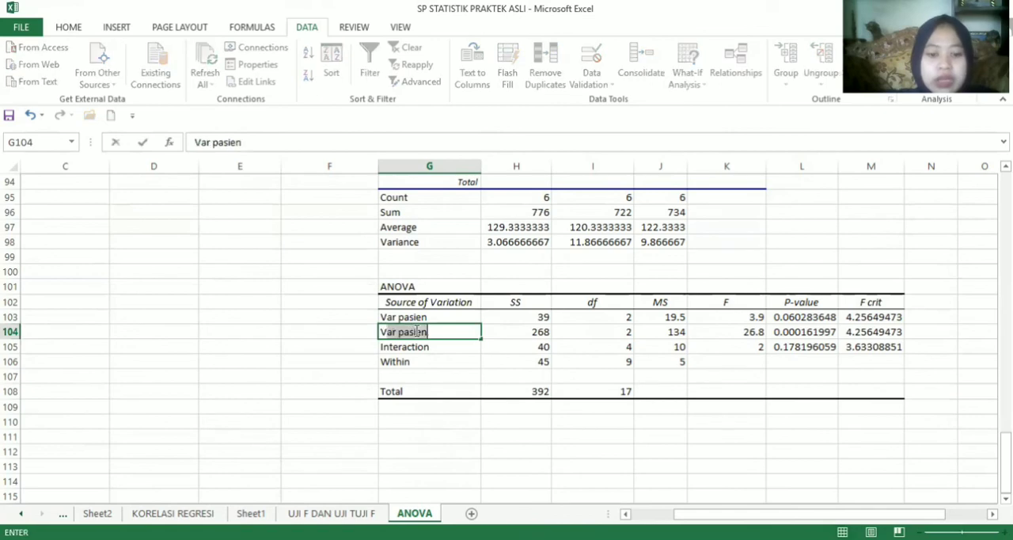
{"action": "type", "text": "r "}
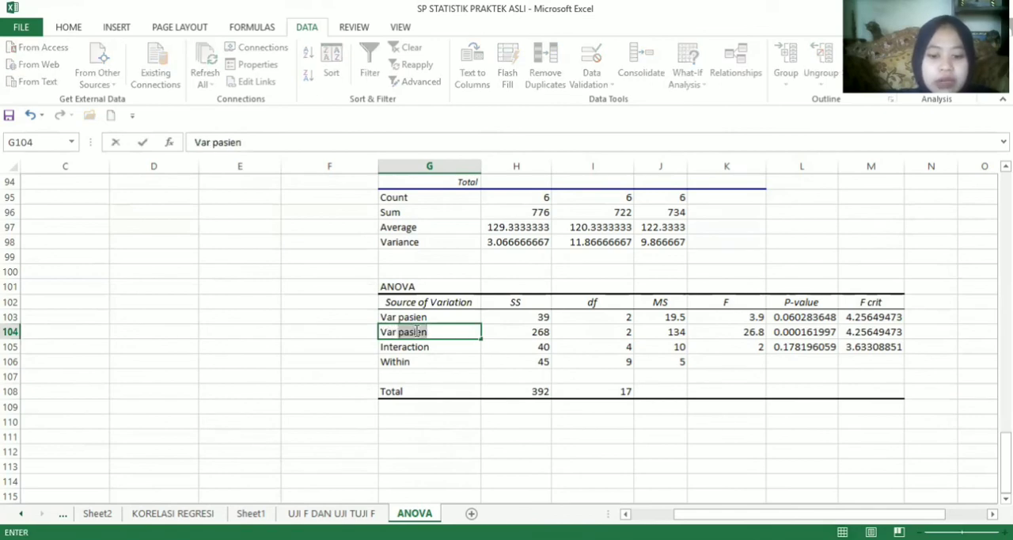
{"action": "type", "text": "M"}
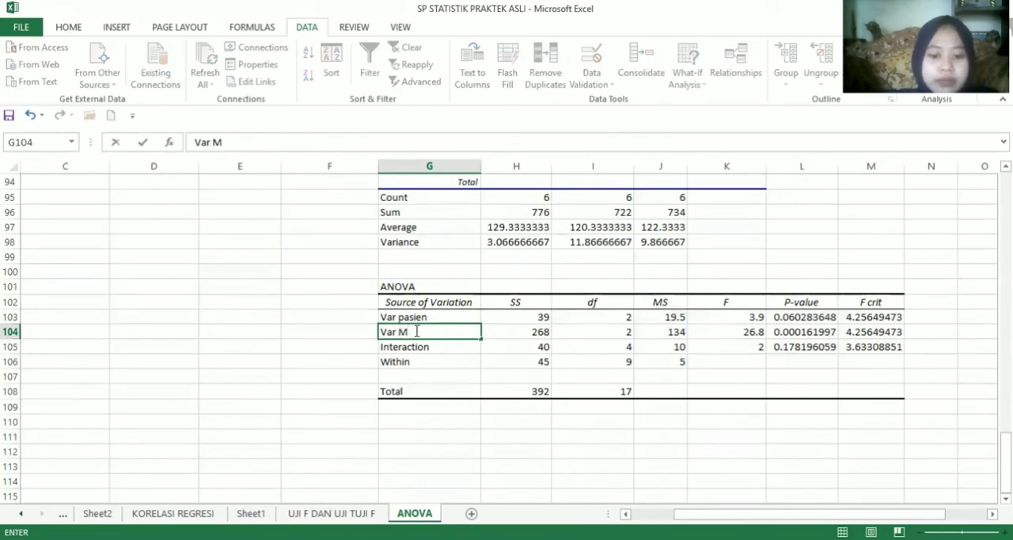
{"action": "type", "text": "etode"}
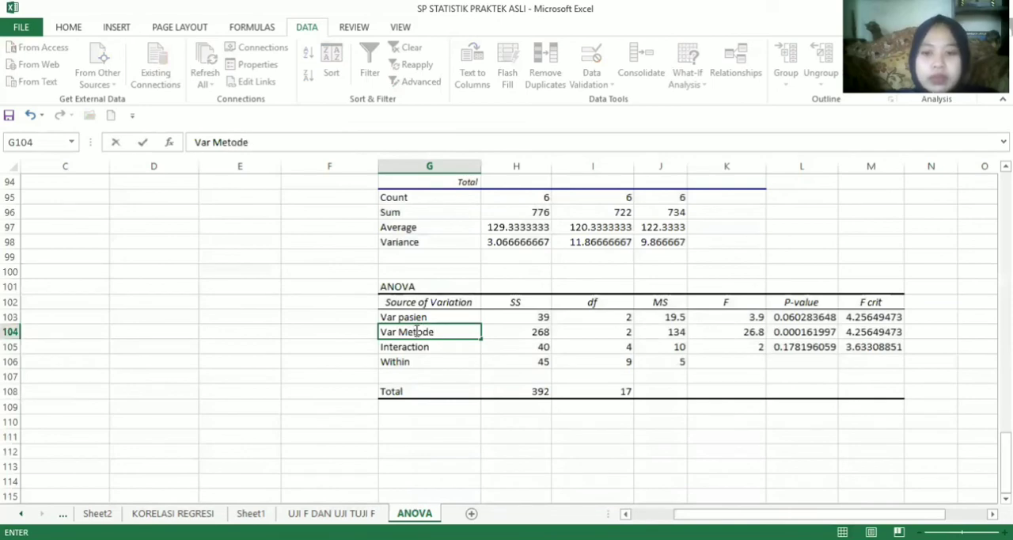
Extend the F column header in K102 to read "F -- f hitung"
{"action": "left_click", "coordinate": [735, 307]}
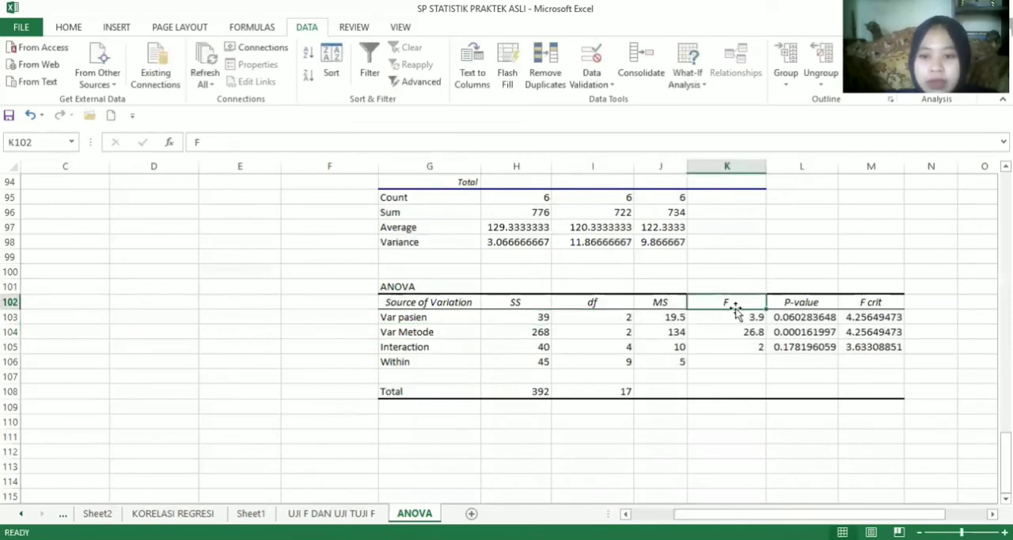
{"action": "left_click", "coordinate": [601, 142]}
{"action": "type", "text": "-- g"}
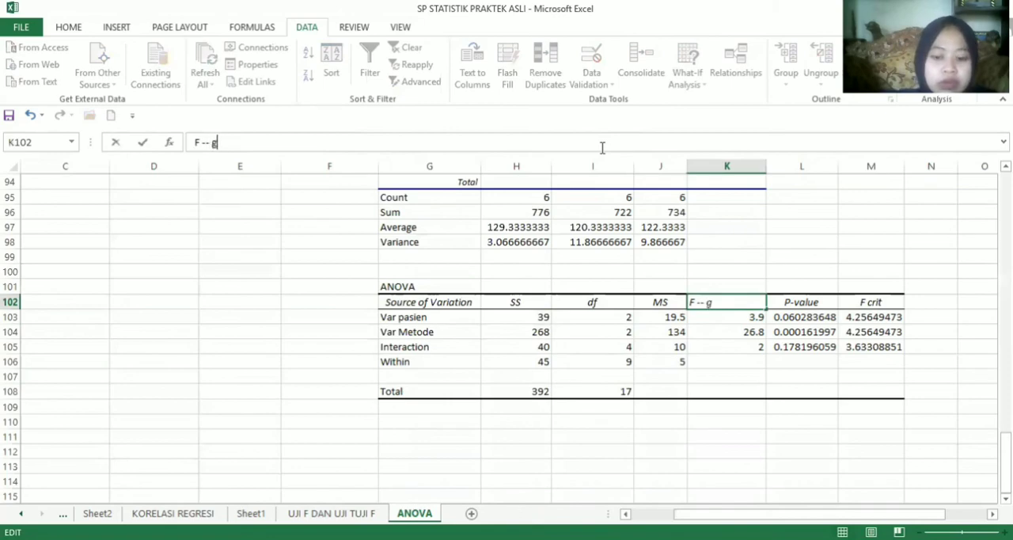
{"action": "key", "text": "BackSpace"}
{"action": "type", "text": "f h"}
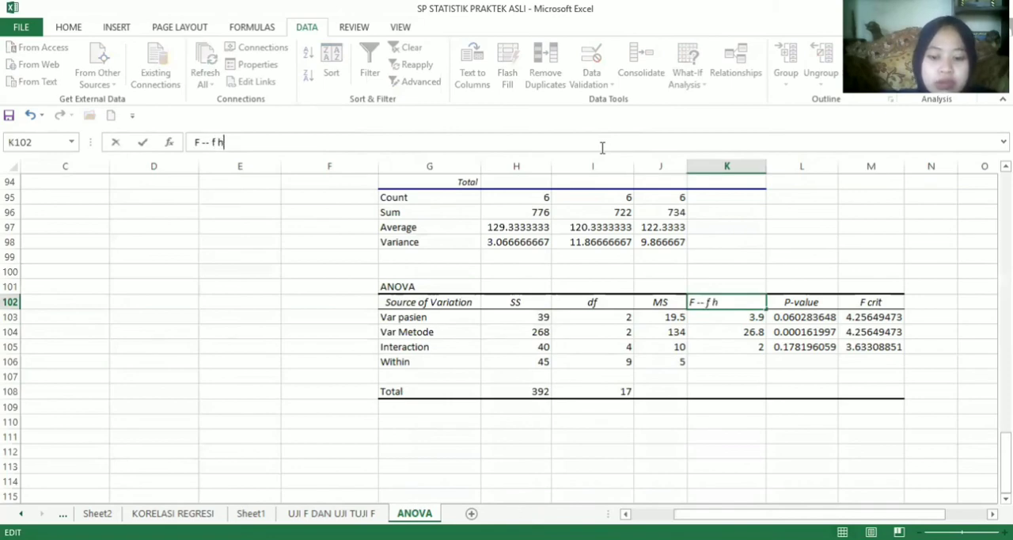
{"action": "type", "text": "itung"}
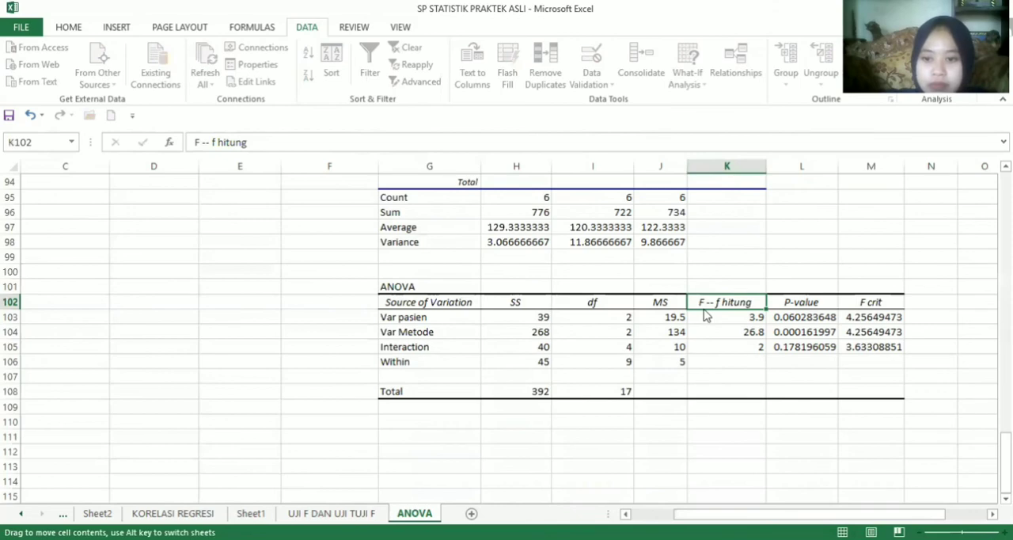
{"action": "left_click", "coordinate": [624, 258]}
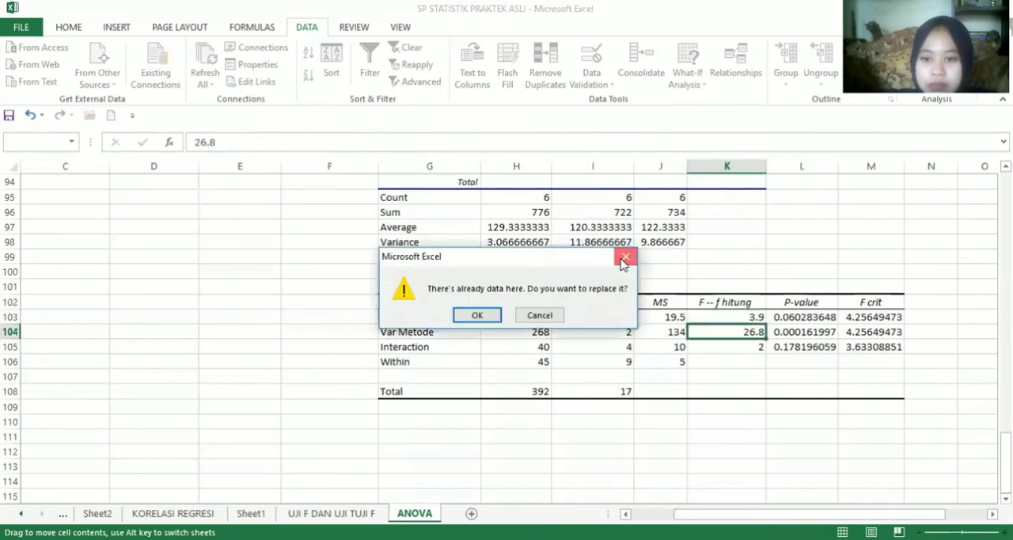
Highlight the F header and the patient and method F values, K102:K104, with an orange fill
{"action": "left_click_drag", "start_coordinate": [696, 305], "coordinate": [723, 345]}
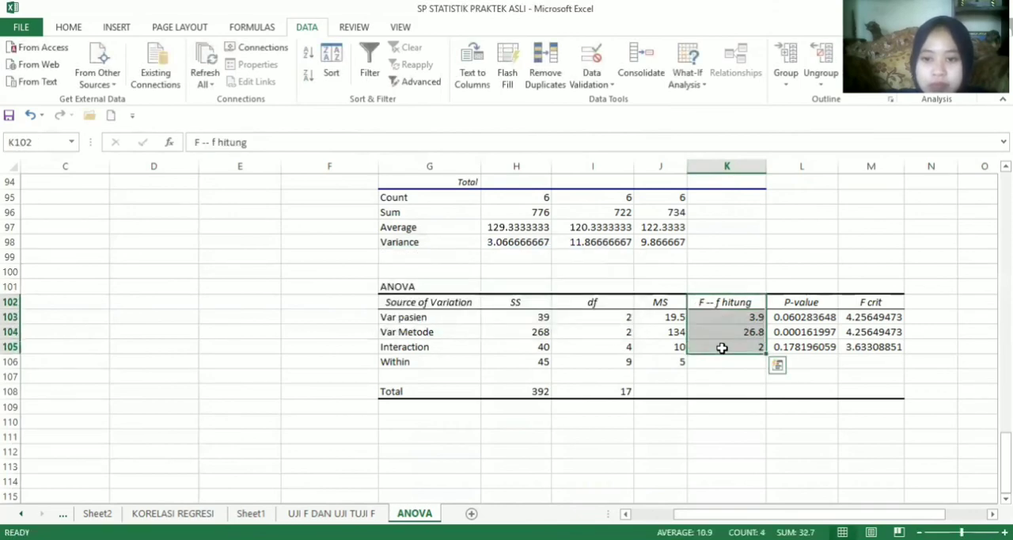
{"action": "left_click", "coordinate": [719, 312]}
{"action": "left_click_drag", "start_coordinate": [704, 299], "coordinate": [720, 332]}
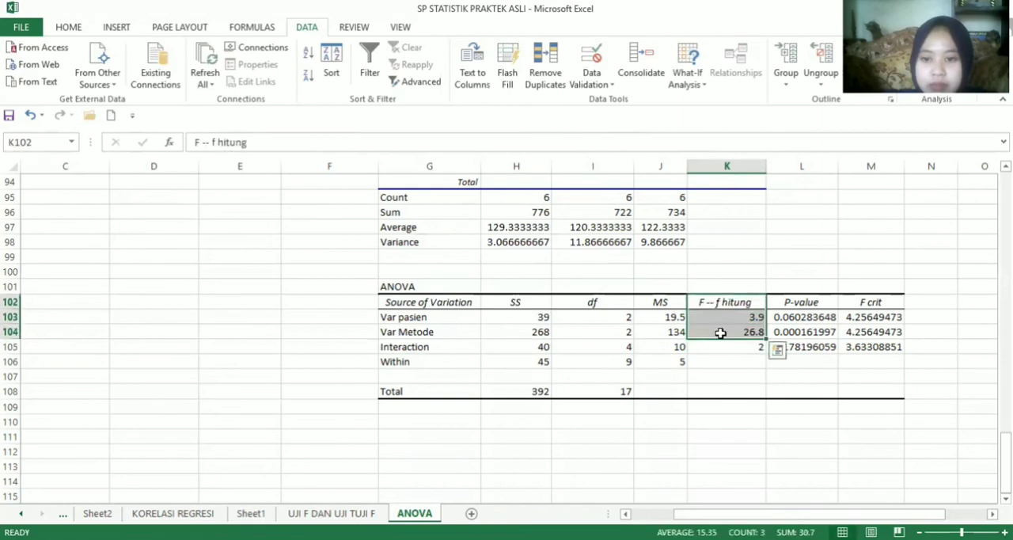
{"action": "left_click", "coordinate": [68, 27]}
{"action": "left_click", "coordinate": [226, 79]}
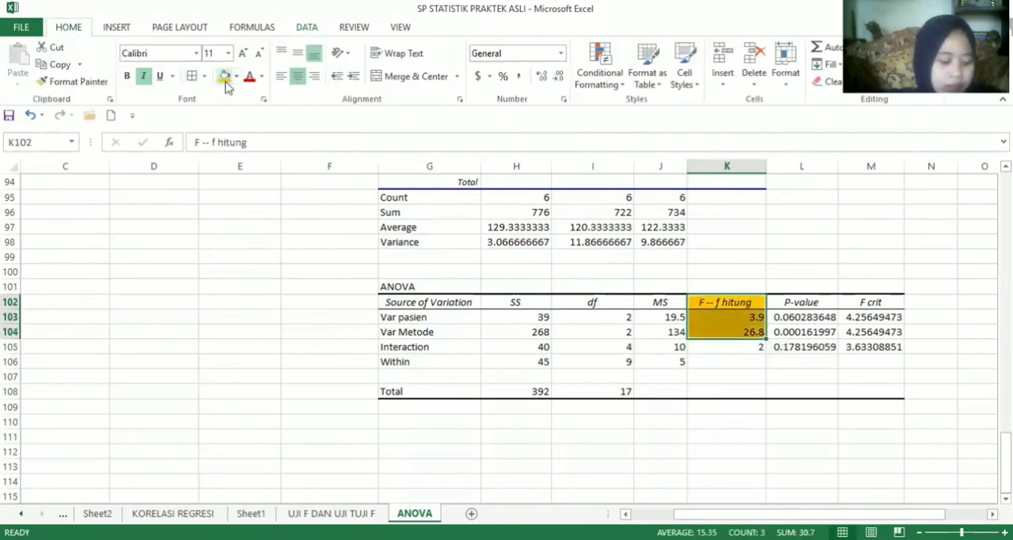
Extend the header in M102 to "F crit -- f tabel" and highlight M102:M104 with the orange fill
{"action": "left_click", "coordinate": [870, 303]}
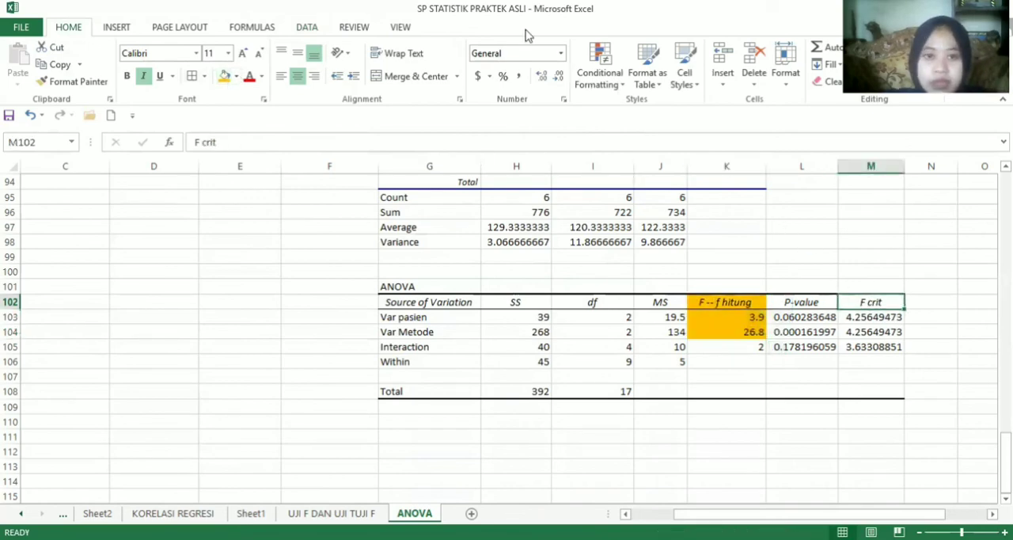
{"action": "left_click", "coordinate": [475, 140]}
{"action": "type", "text": "-- "}
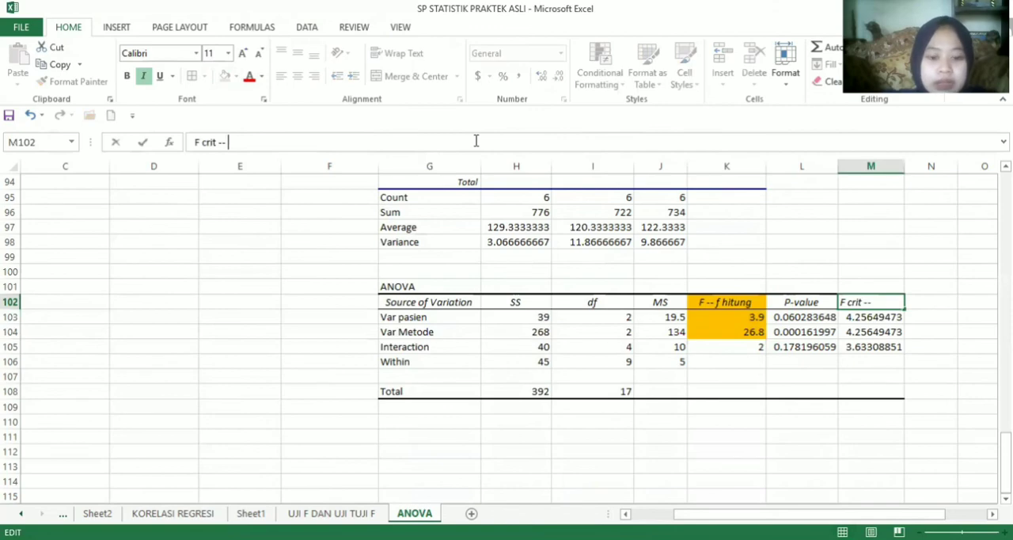
{"action": "type", "text": "f tabel"}
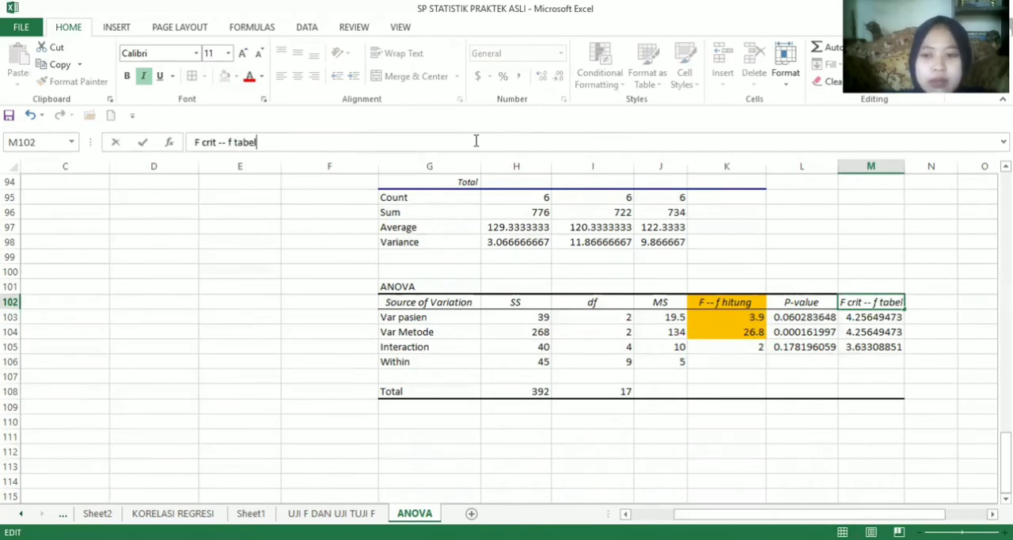
{"action": "key", "text": "Return"}
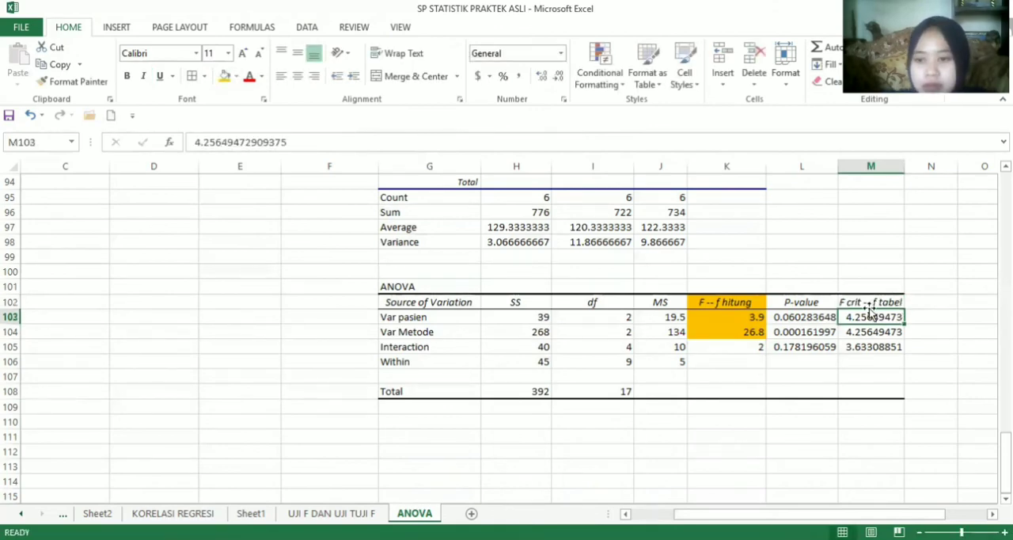
{"action": "left_click_drag", "start_coordinate": [864, 303], "coordinate": [873, 333]}
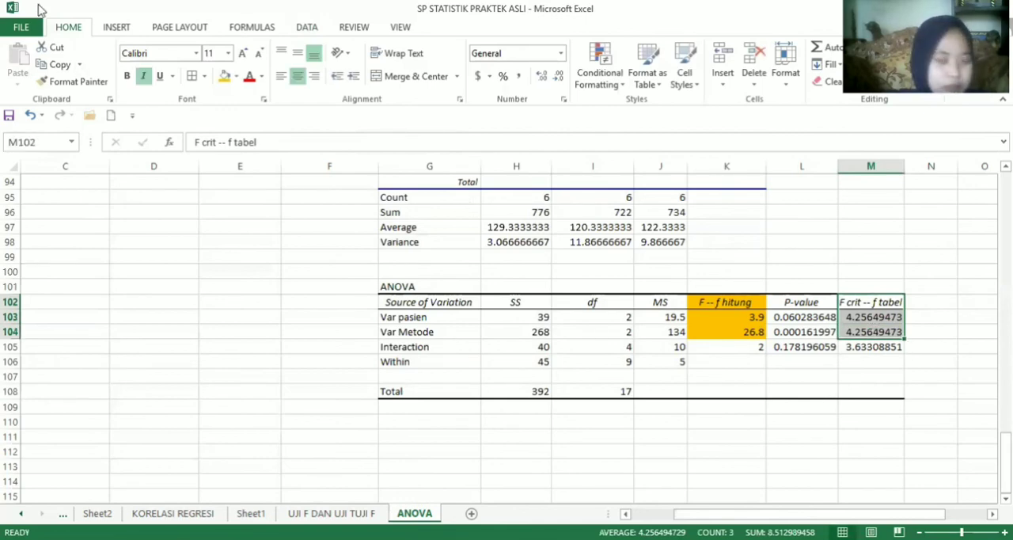
{"action": "left_click", "coordinate": [225, 77]}
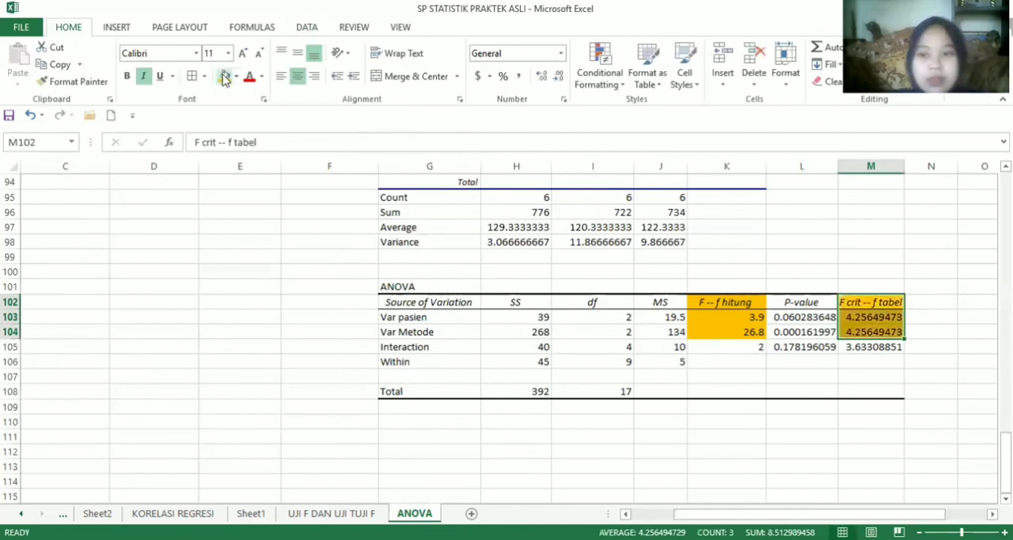
Enter the label "Var pasien" in F110 below the ANOVA table
{"action": "left_click", "coordinate": [332, 423]}
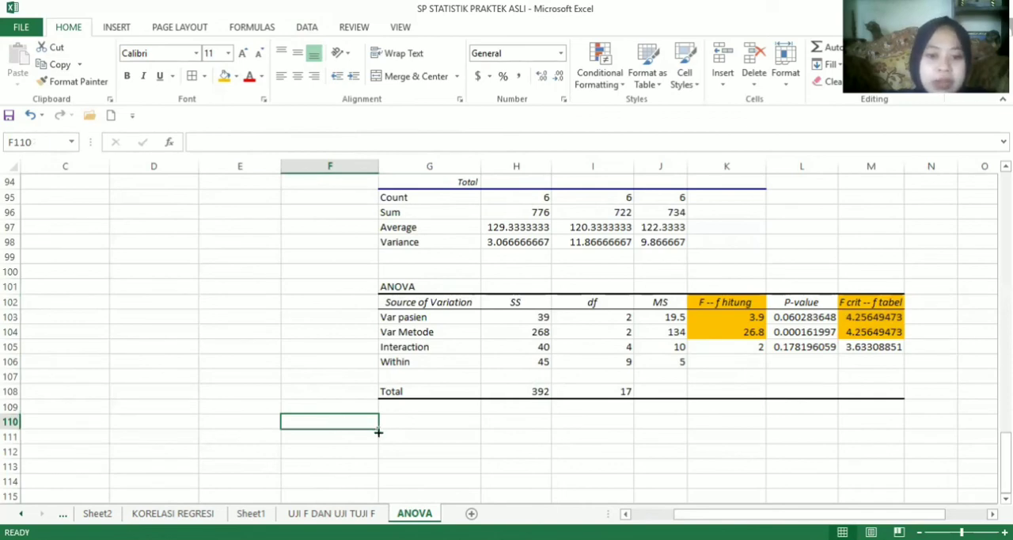
{"action": "type", "text": "v"}
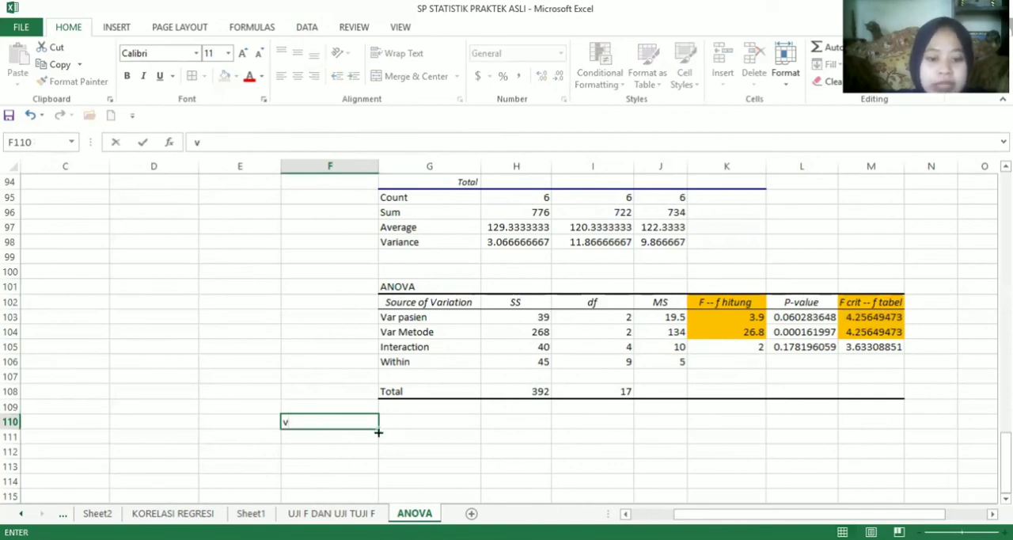
{"action": "key", "text": "BackSpace"}
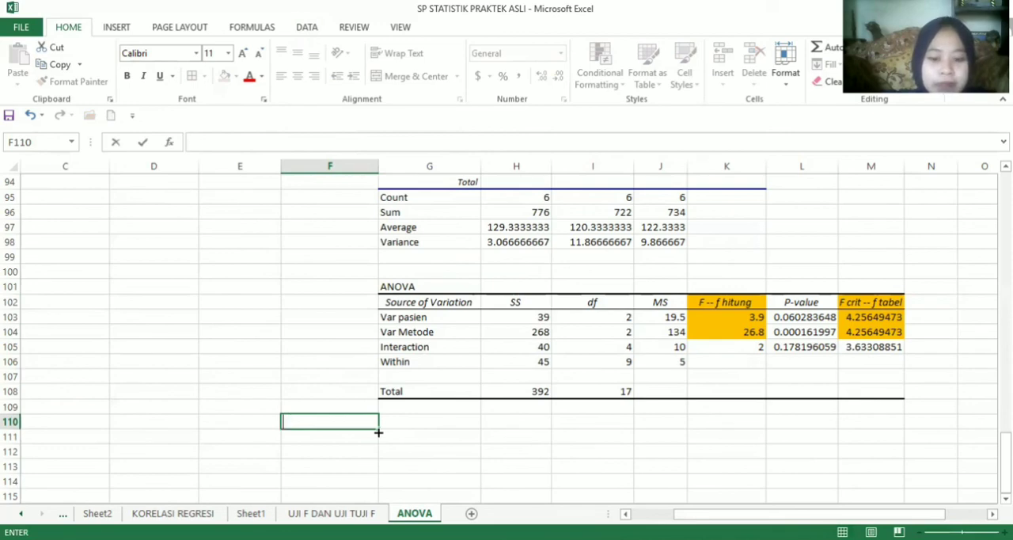
{"action": "type", "text": "Var"}
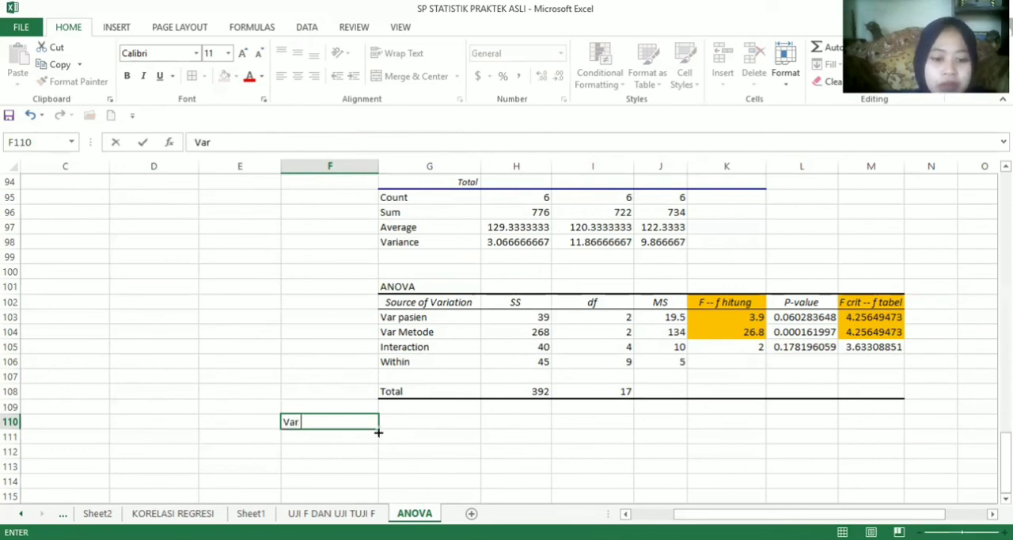
{"action": "type", "text": " pasien"}
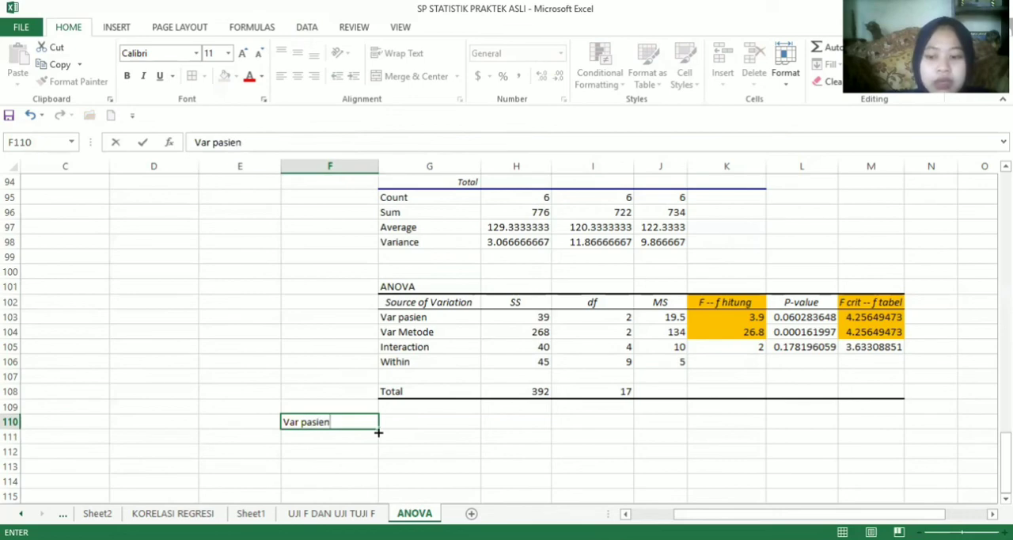
{"action": "key", "text": "Tab"}
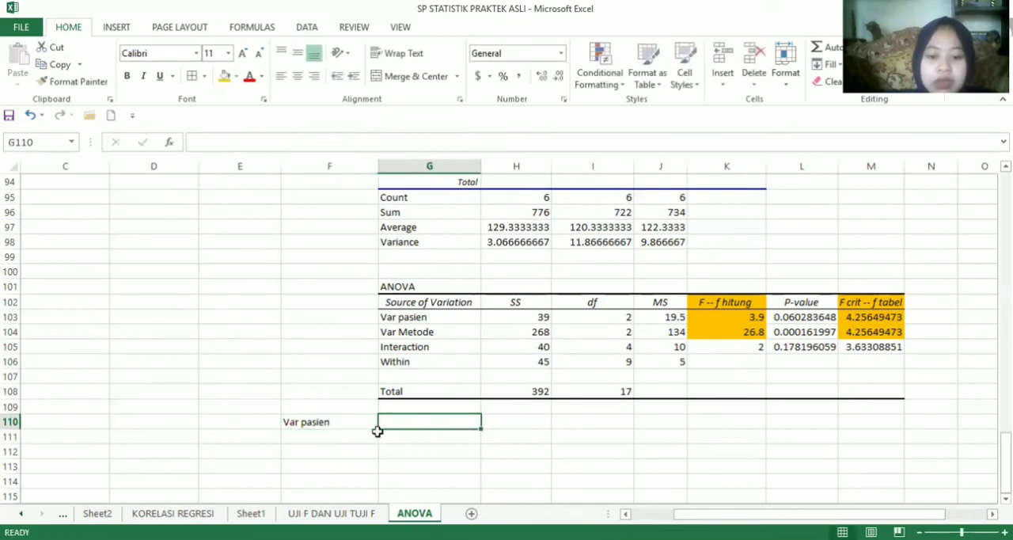
Enter the patient comparison "f hitung 3.9 < f tabel 4.256" in G110
{"action": "type", "text": "f hitu"}
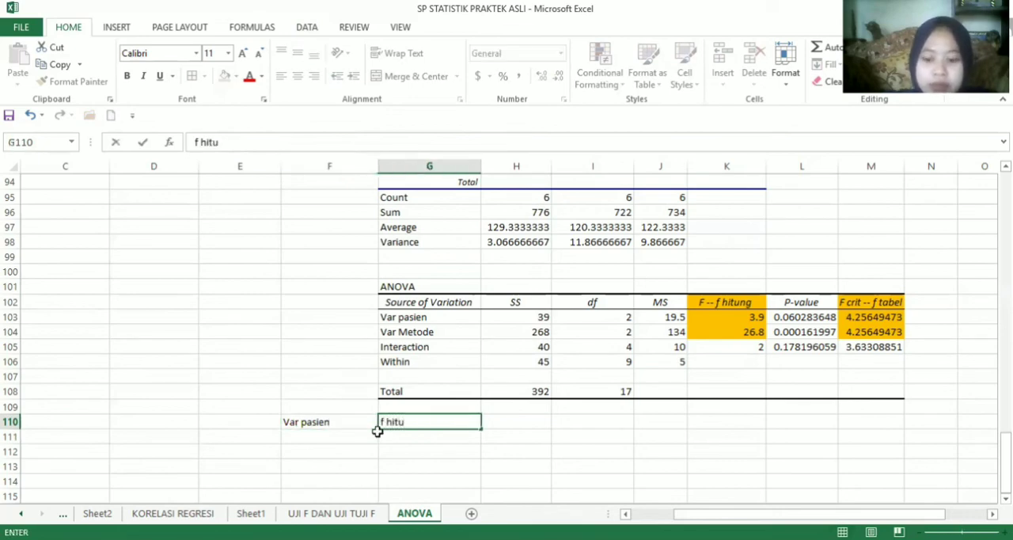
{"action": "type", "text": "ng"}
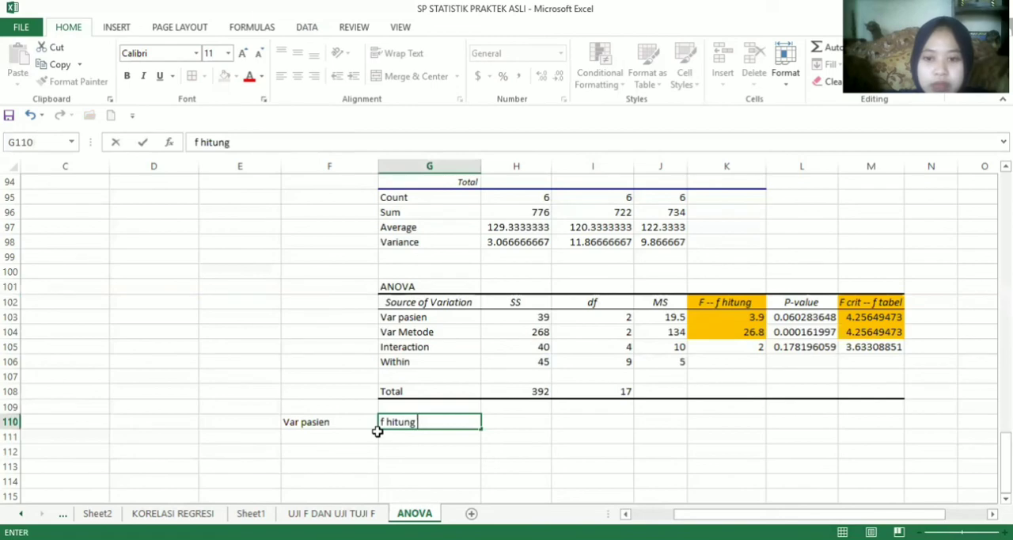
{"action": "type", "text": " 3."}
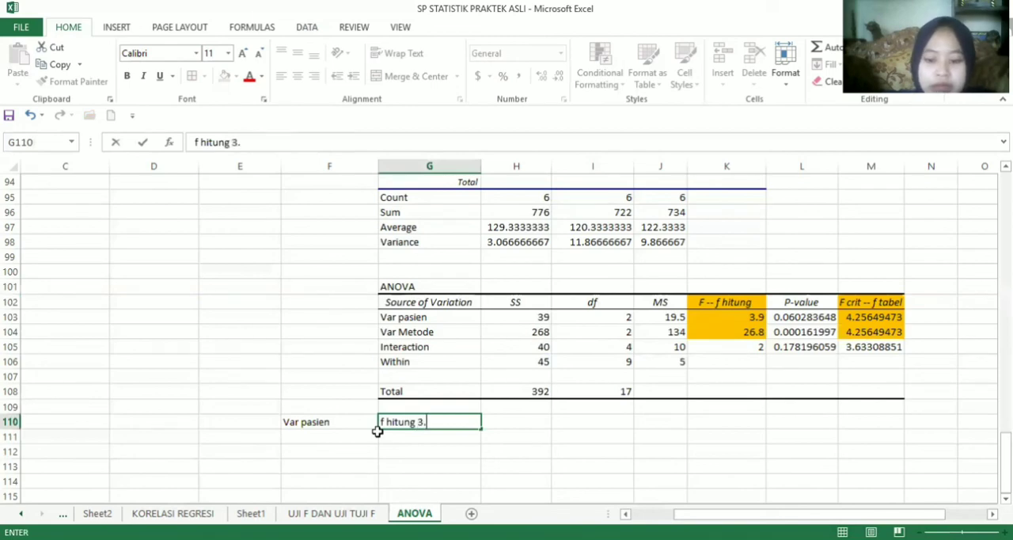
{"action": "type", "text": "9"}
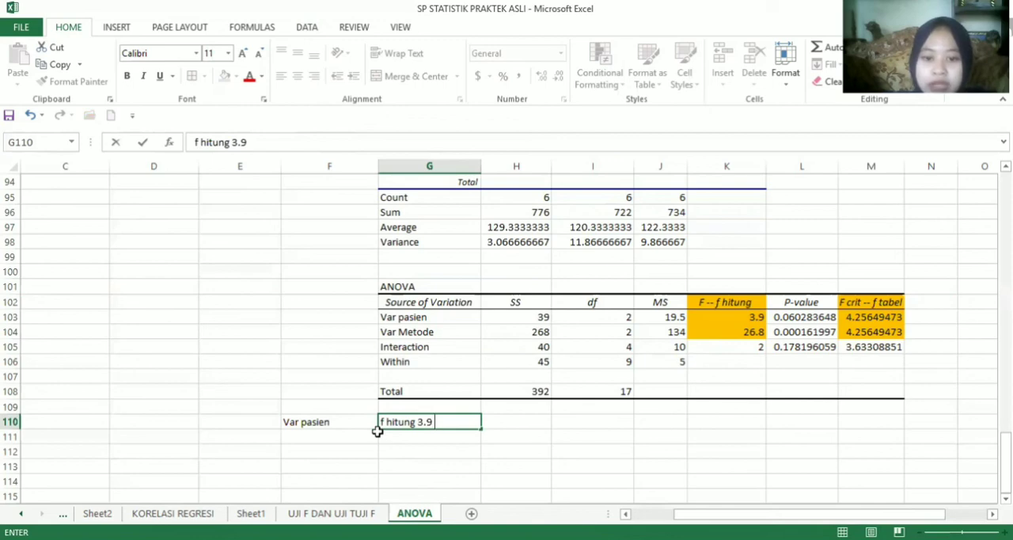
{"action": "type", "text": " <"}
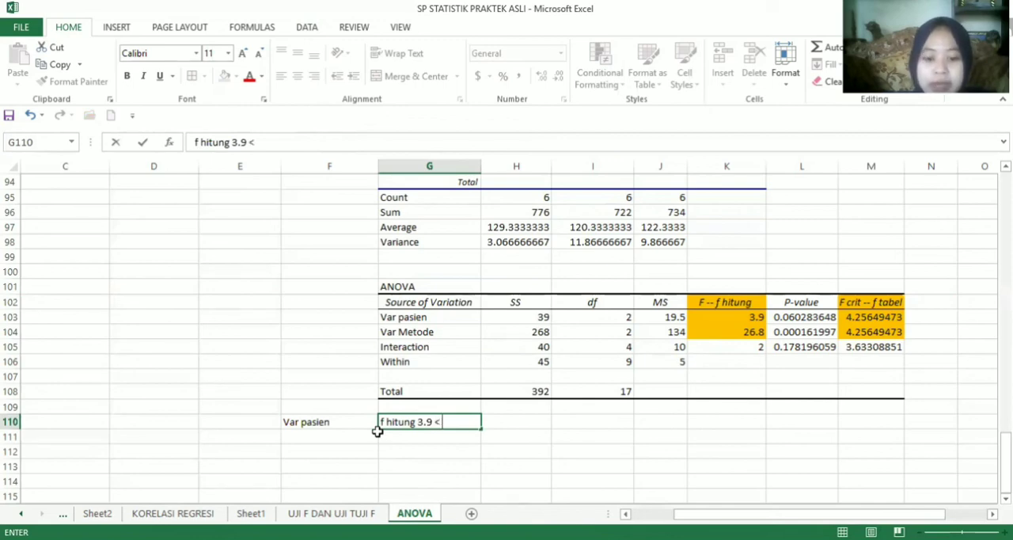
{"action": "type", "text": " f tabel"}
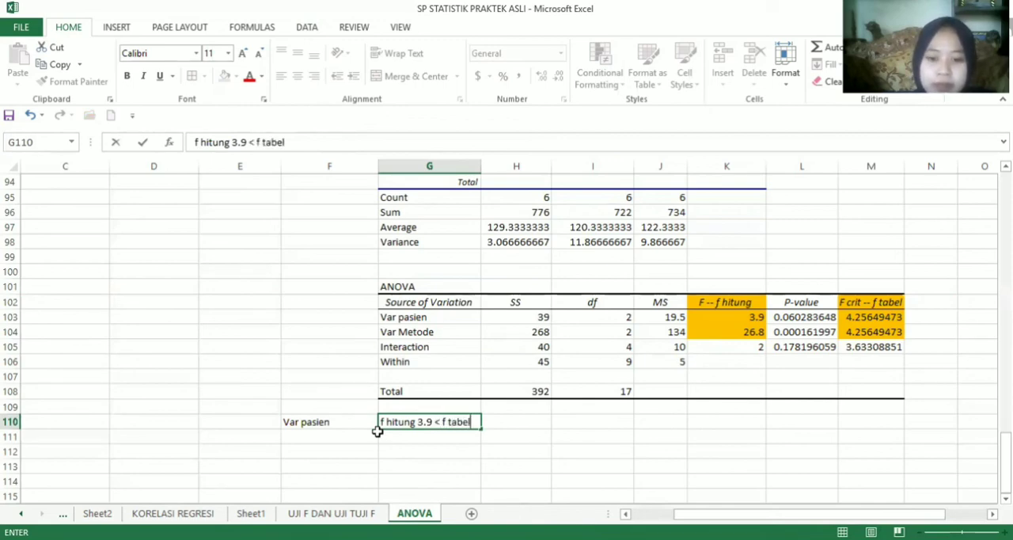
{"action": "type", "text": " 4,"}
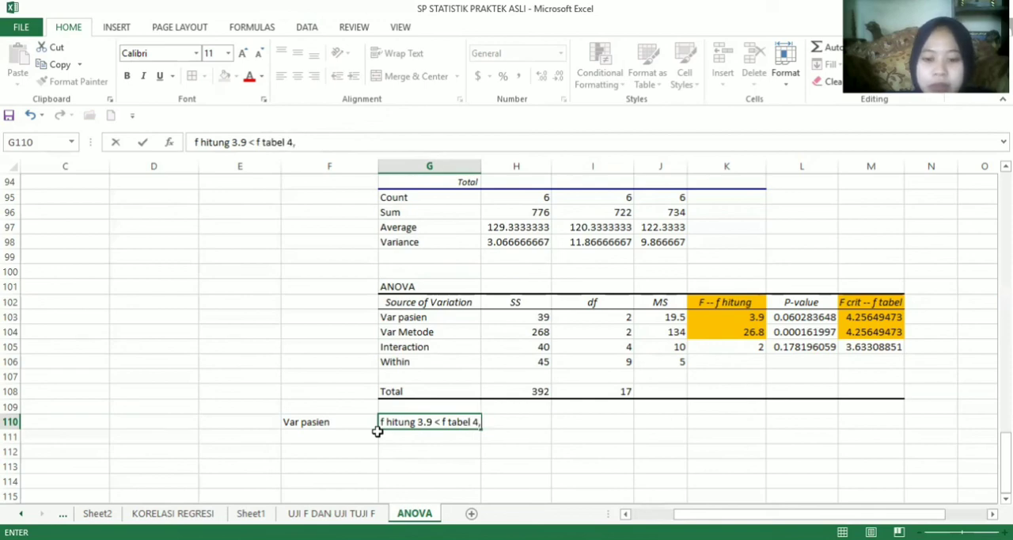
{"action": "key", "text": "BackSpace"}
{"action": "type", "text": ".2"}
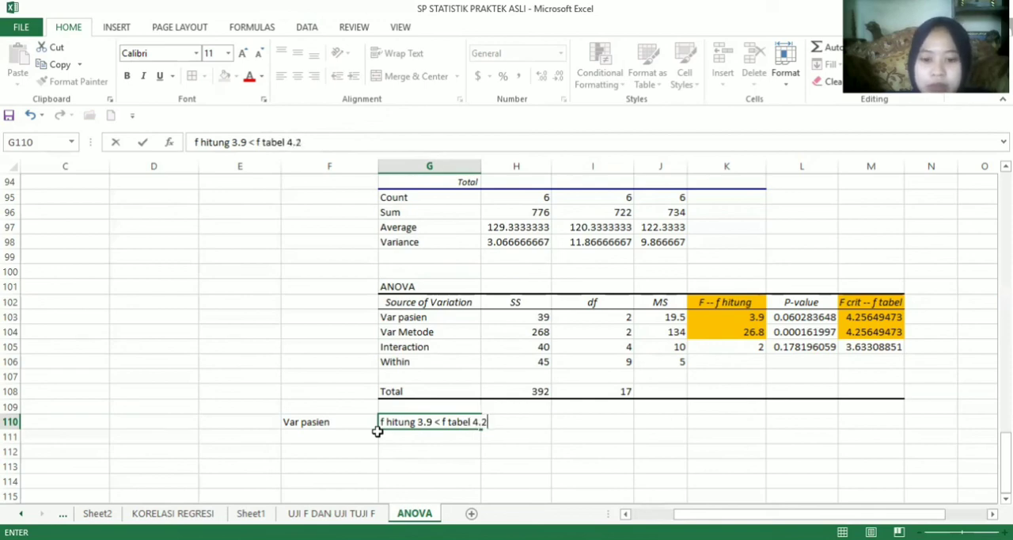
{"action": "type", "text": "56"}
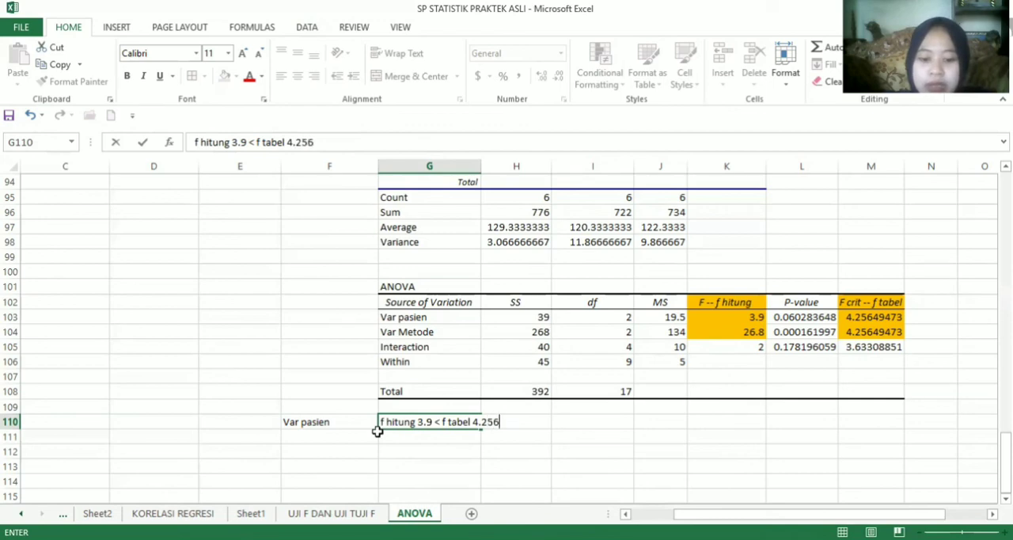
{"action": "key", "text": "Return"}
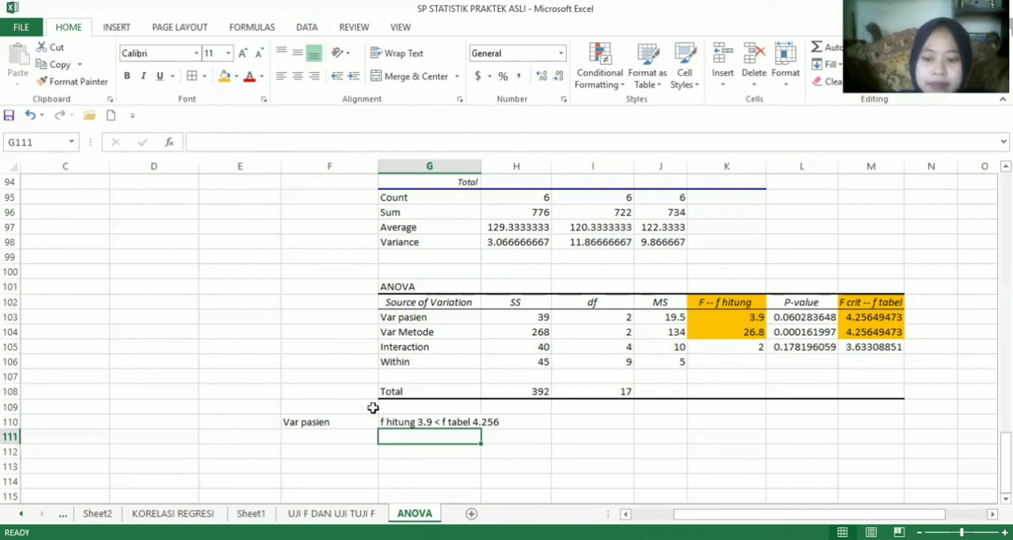
Enter the patient conclusion "maka rata2 kolesterol antar pasien tidak berbeda signifikan" in G111
{"action": "type", "text": "maka rata2"}
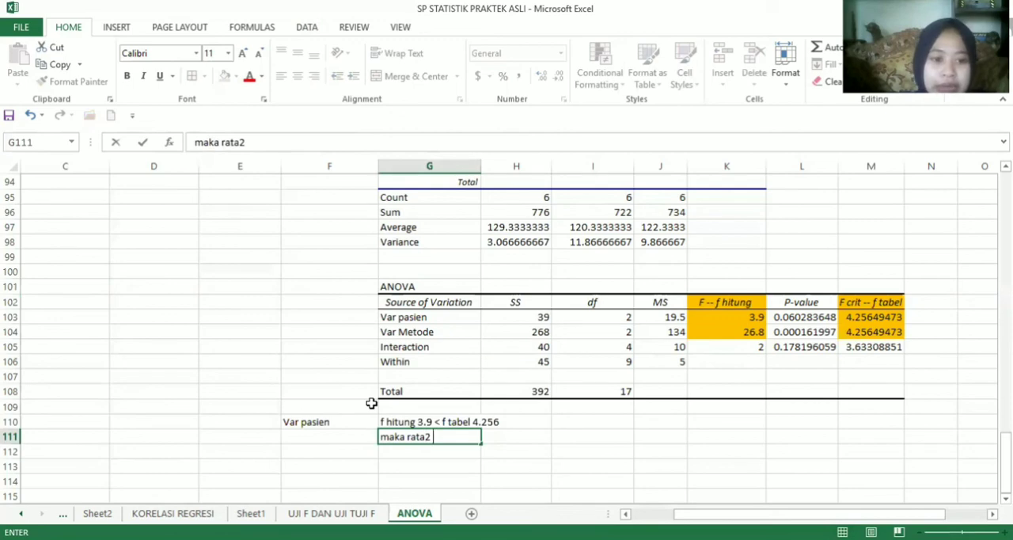
{"action": "type", "text": " koles"}
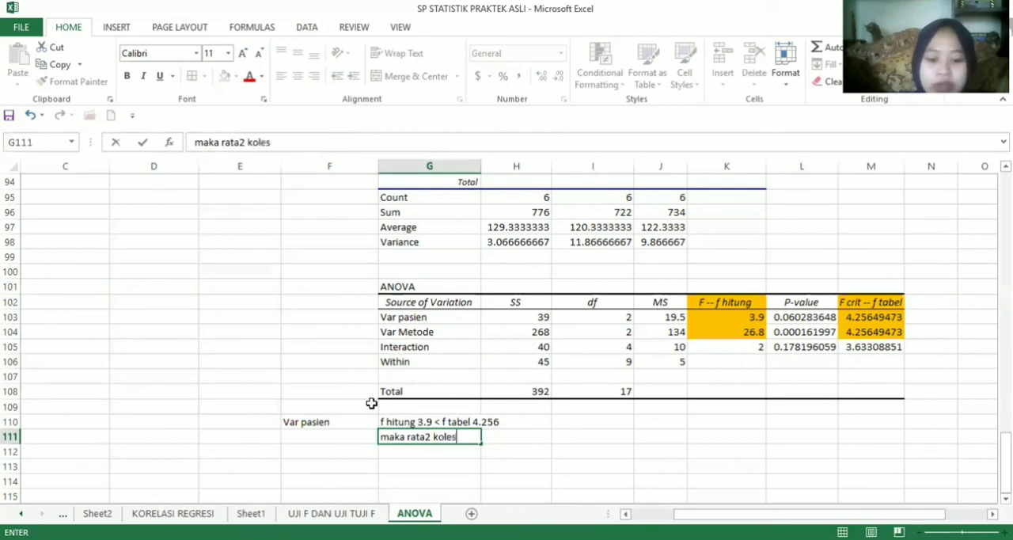
{"action": "type", "text": "terol"}
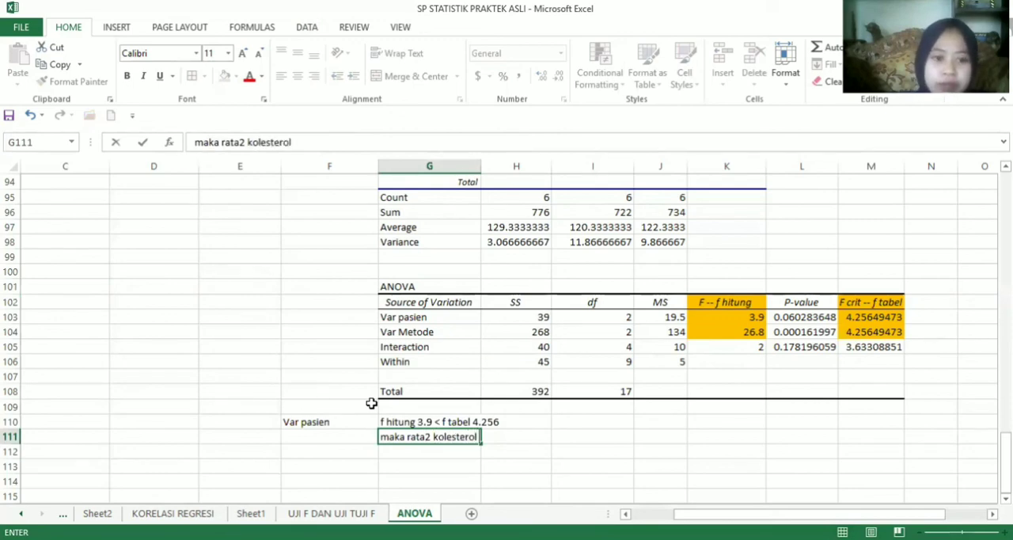
{"action": "type", "text": " antar"}
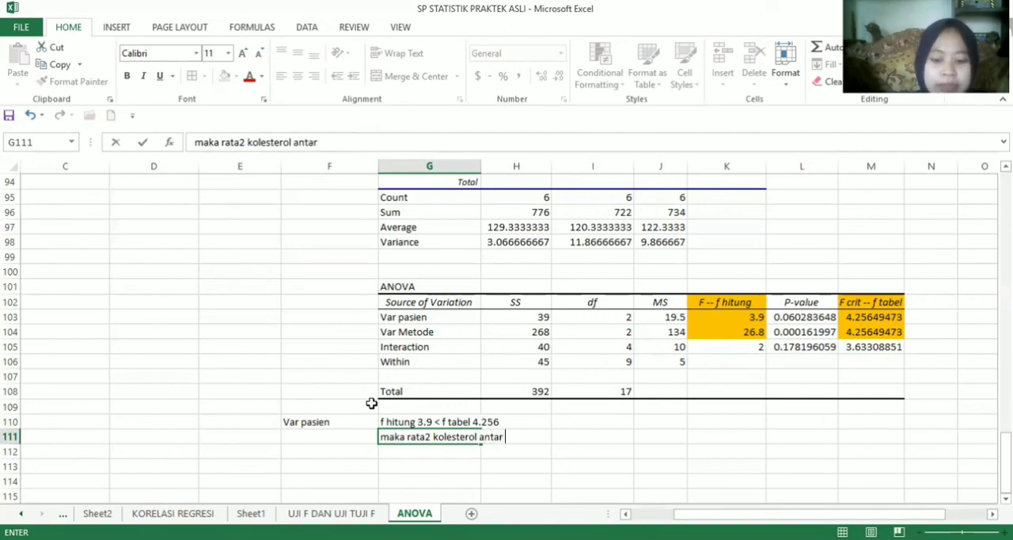
{"action": "type", "text": " pasien "}
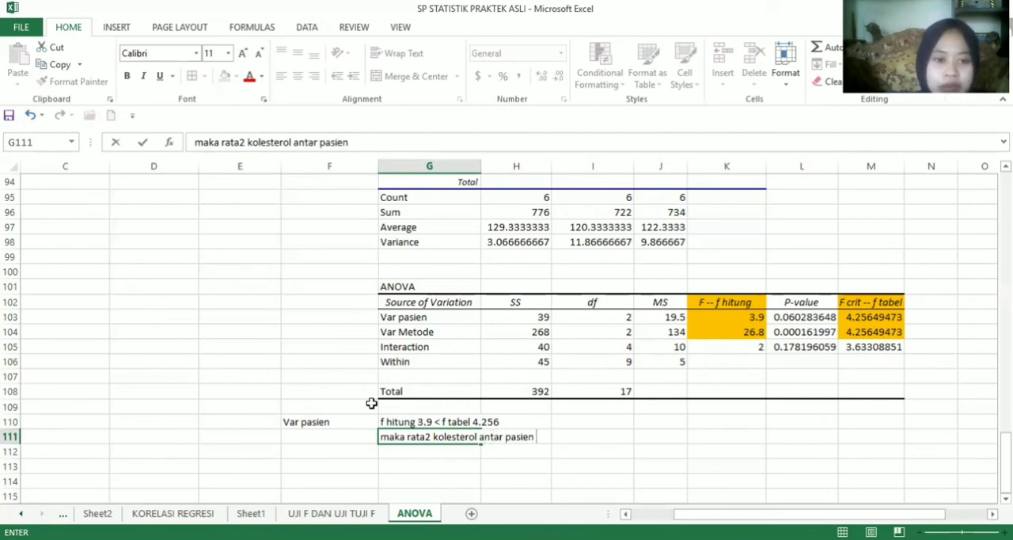
{"action": "type", "text": "tidak"}
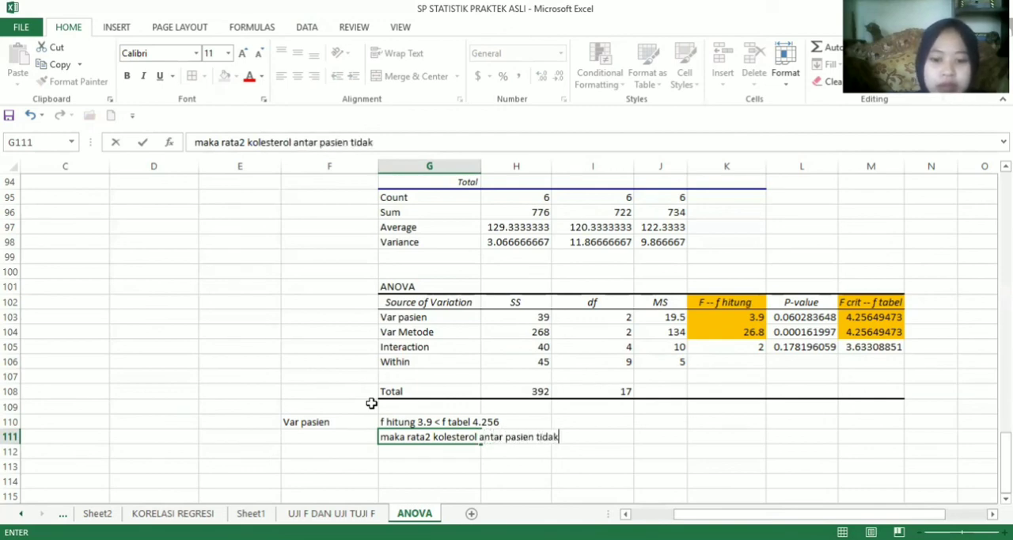
{"action": "type", "text": " berbe"}
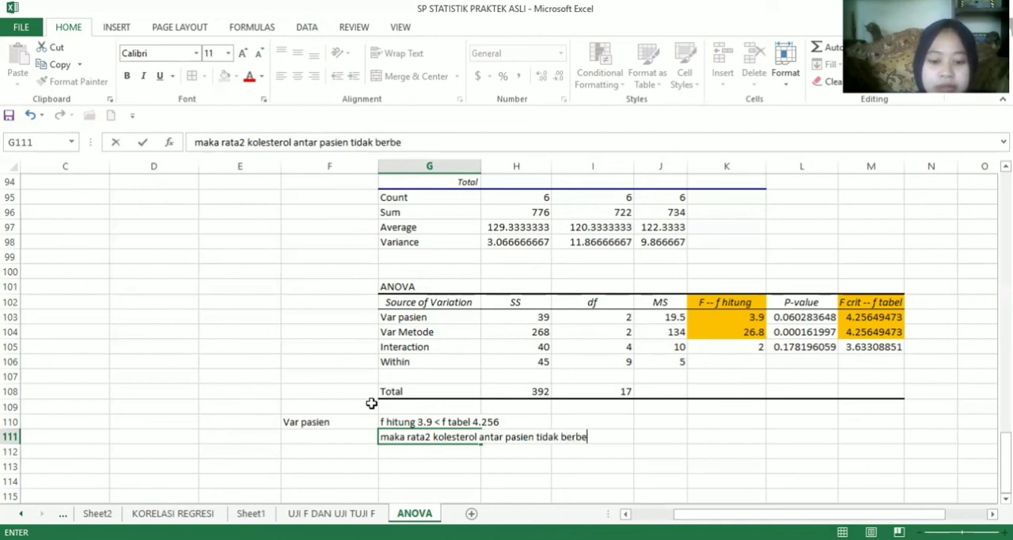
{"action": "type", "text": "da sign"}
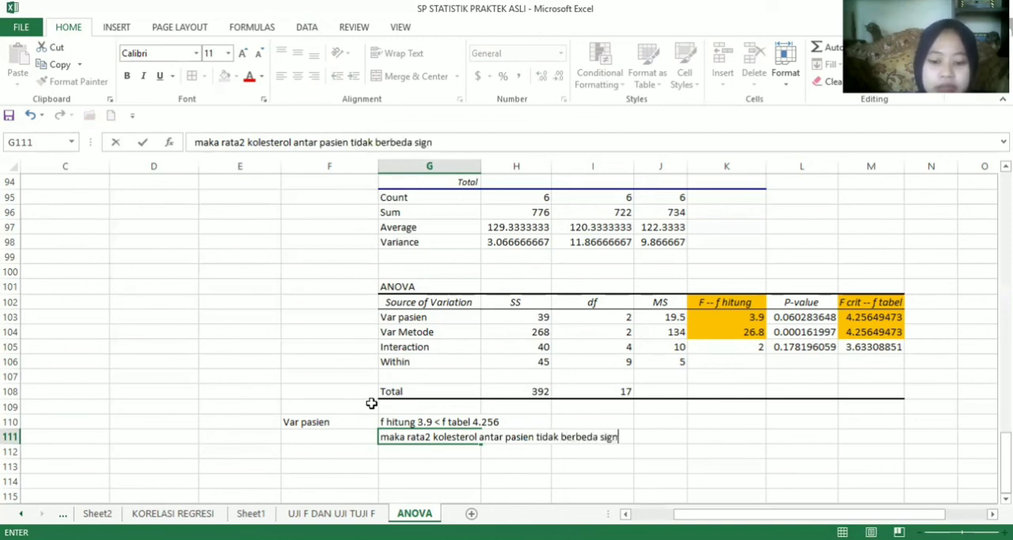
{"action": "type", "text": "ifikan"}
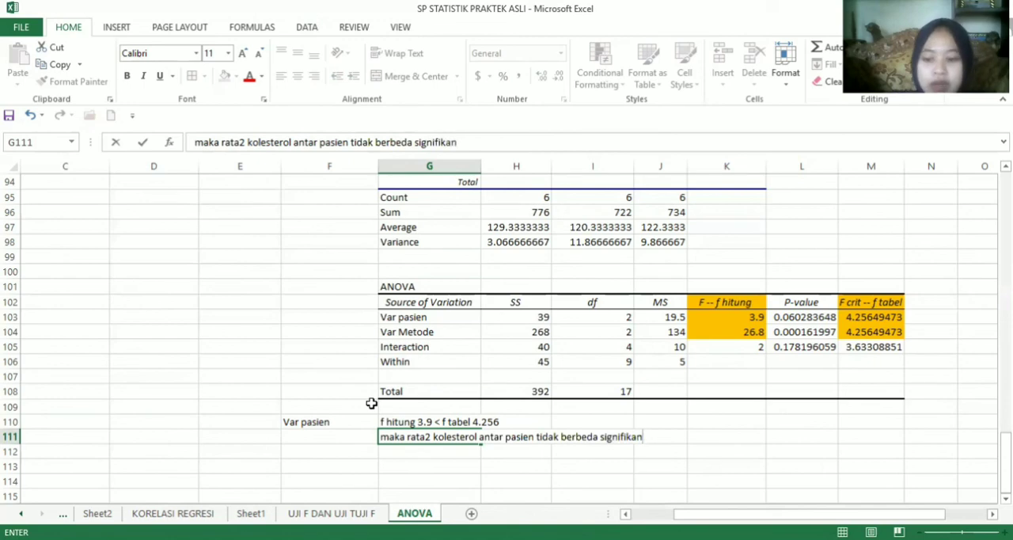
{"action": "key", "text": "Return"}
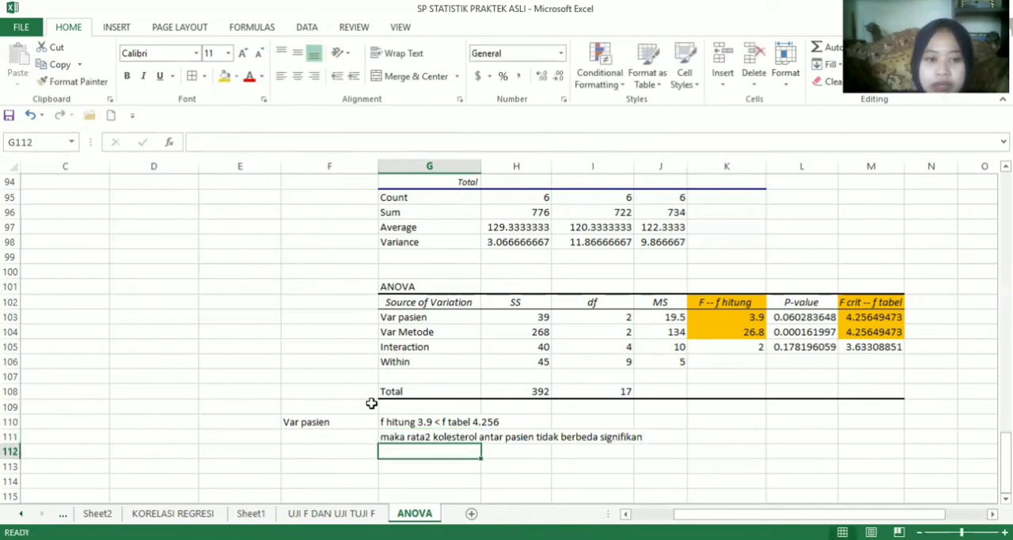
Enter the hypothesis decision "H0 diterima dan H1 ditolak" in G112
{"action": "type", "text": "H"}
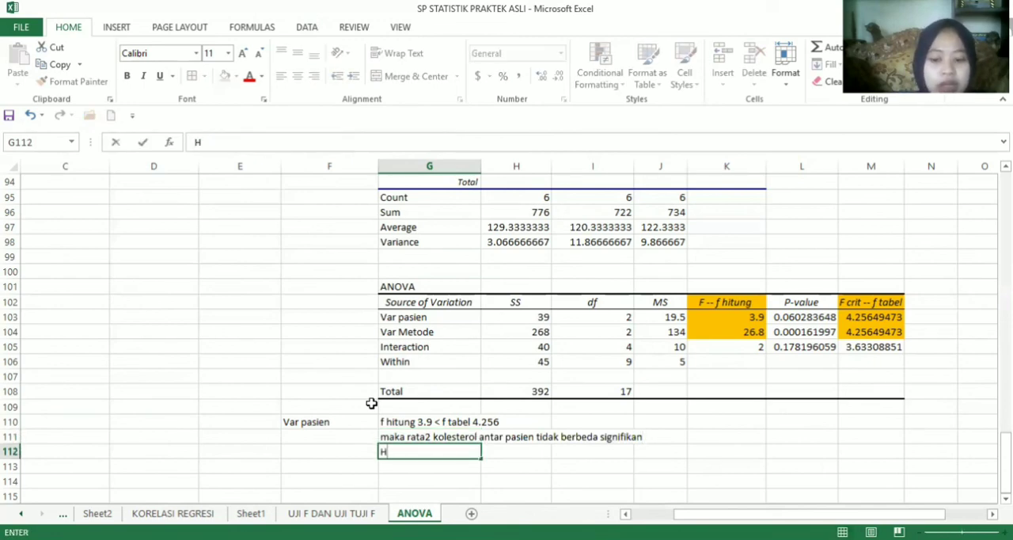
{"action": "type", "text": "0"}
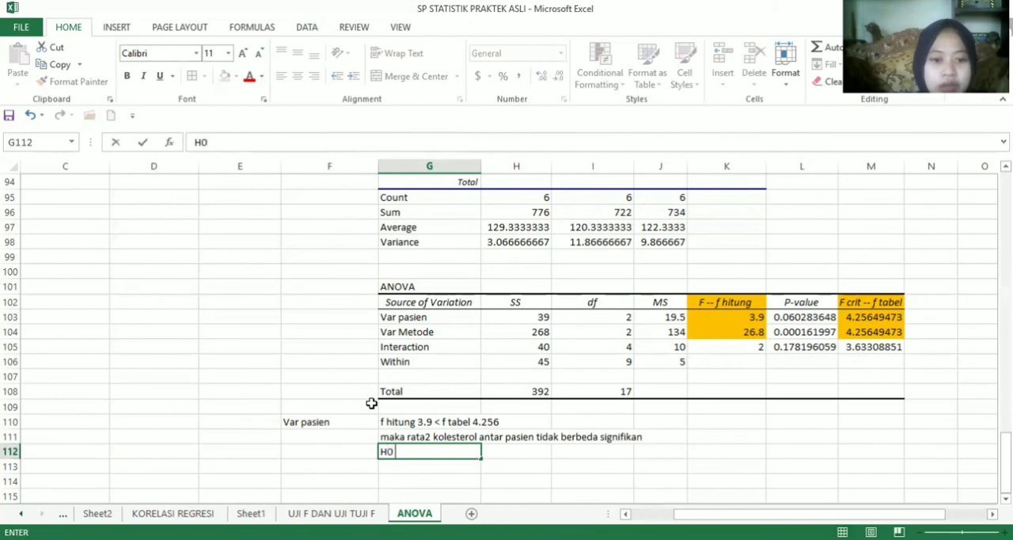
{"action": "type", "text": " diter"}
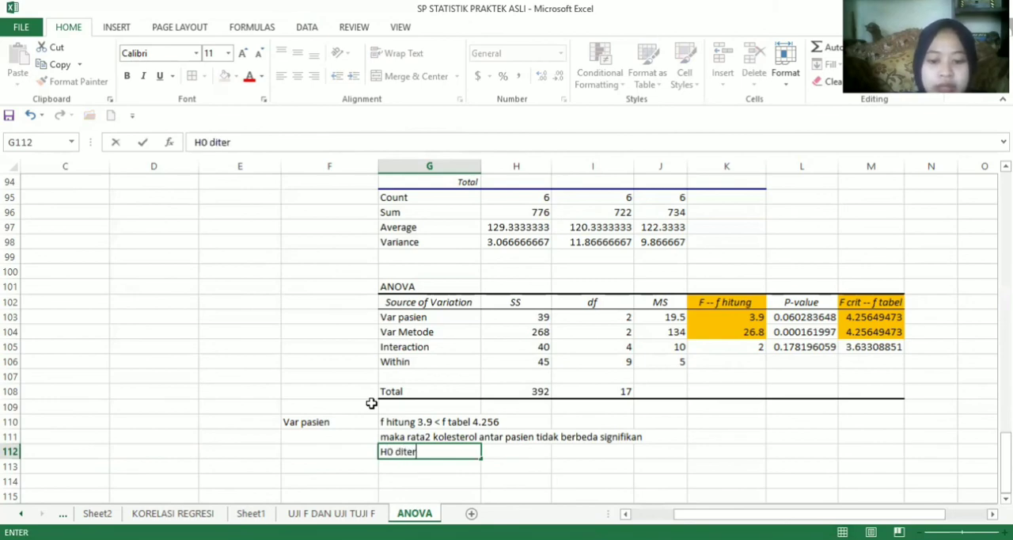
{"action": "type", "text": "ima dan H"}
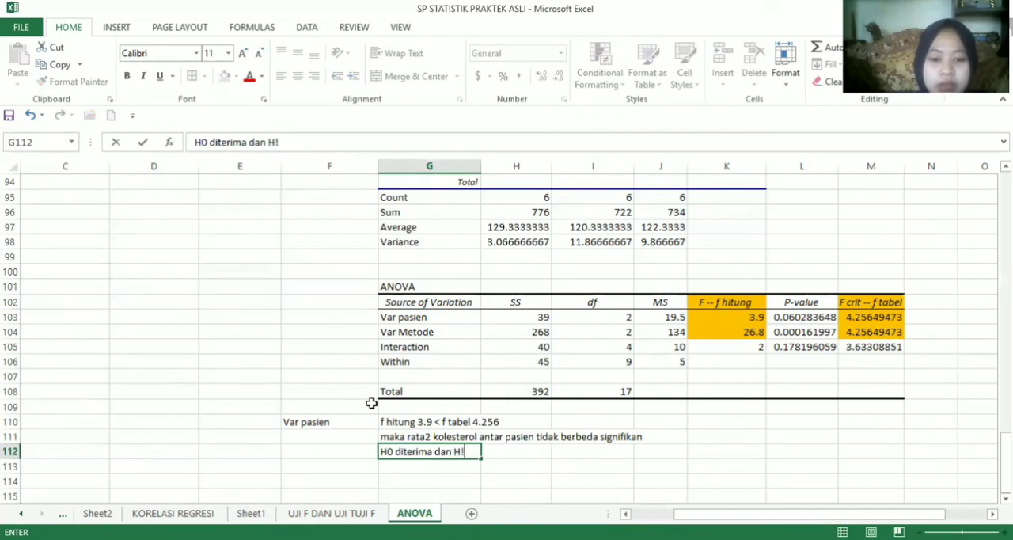
{"action": "type", "text": "1 do"}
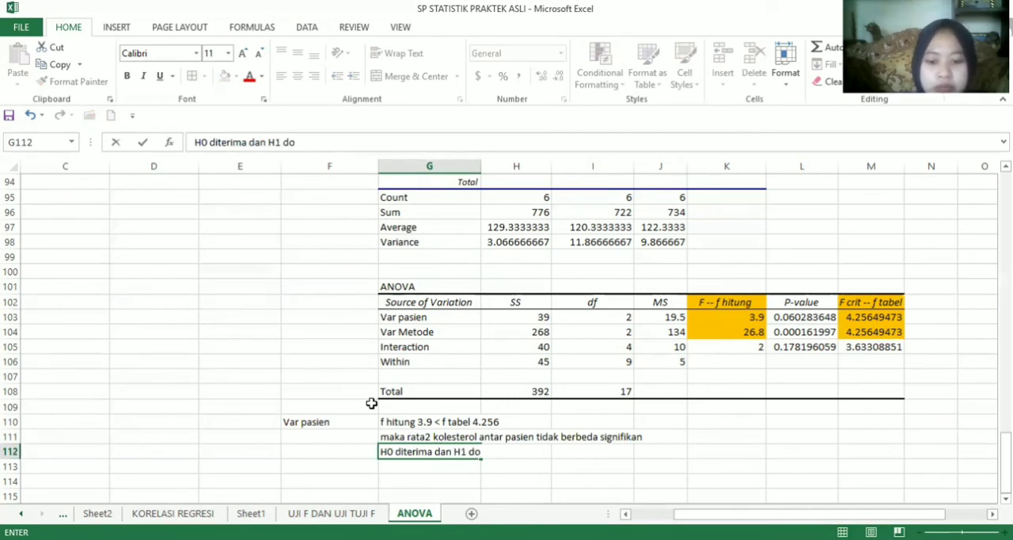
{"action": "key", "text": "BackSpace"}
{"action": "type", "text": "itolak"}
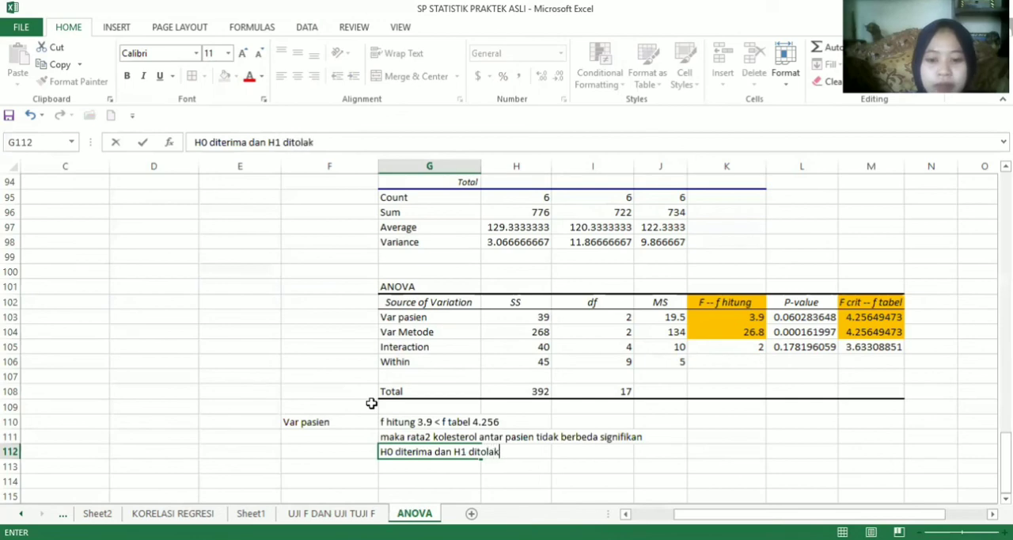
{"action": "key", "text": "Return"}
Enter the label "Var Metode" in F113 below the patient conclusions
{"action": "key", "text": "Left"}
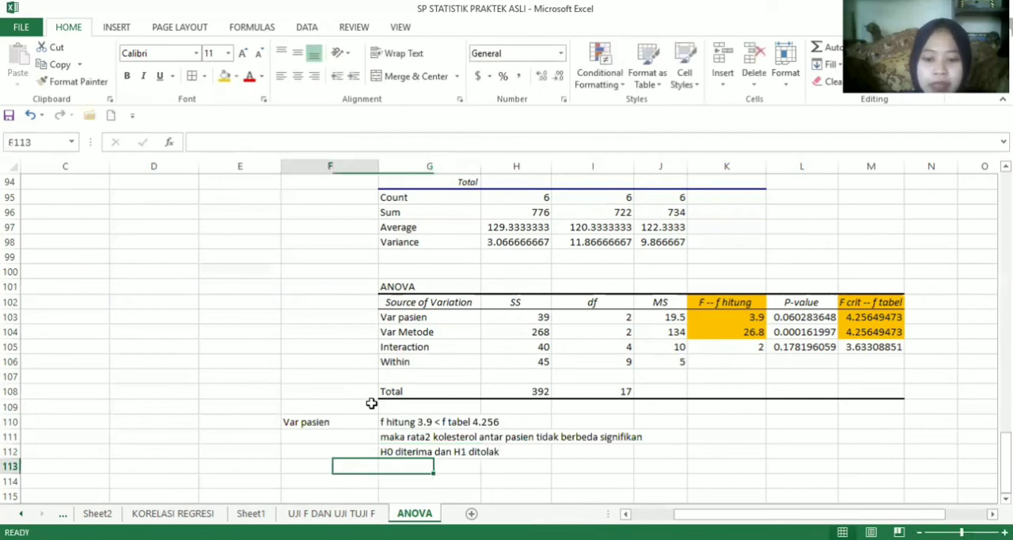
{"action": "type", "text": "V"}
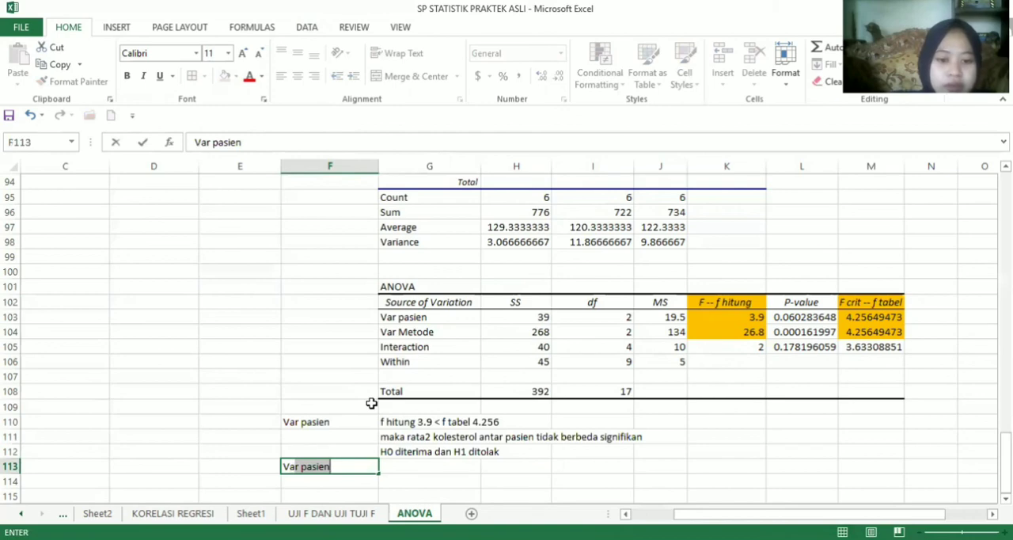
{"action": "type", "text": "ar "}
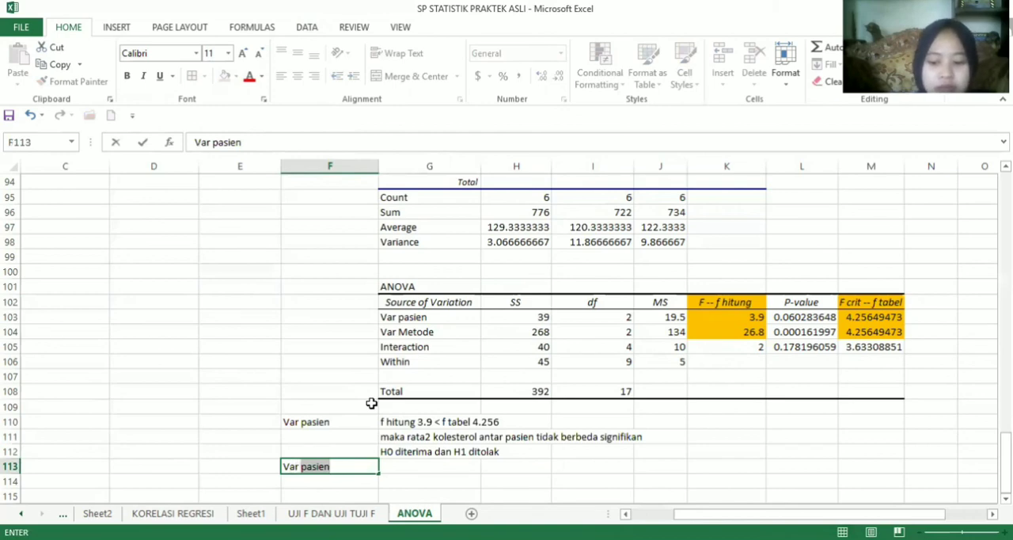
{"action": "type", "text": "Meto"}
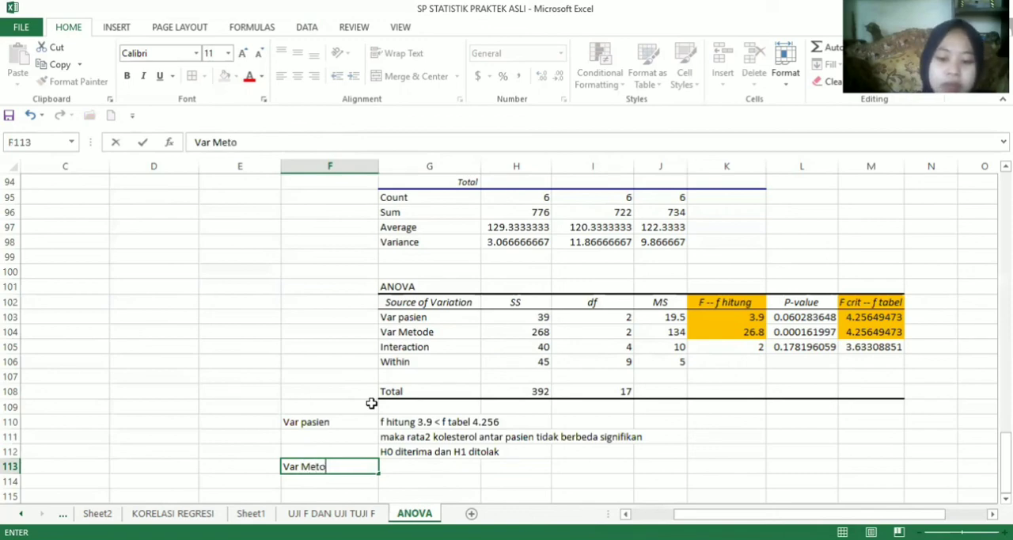
{"action": "type", "text": "de"}
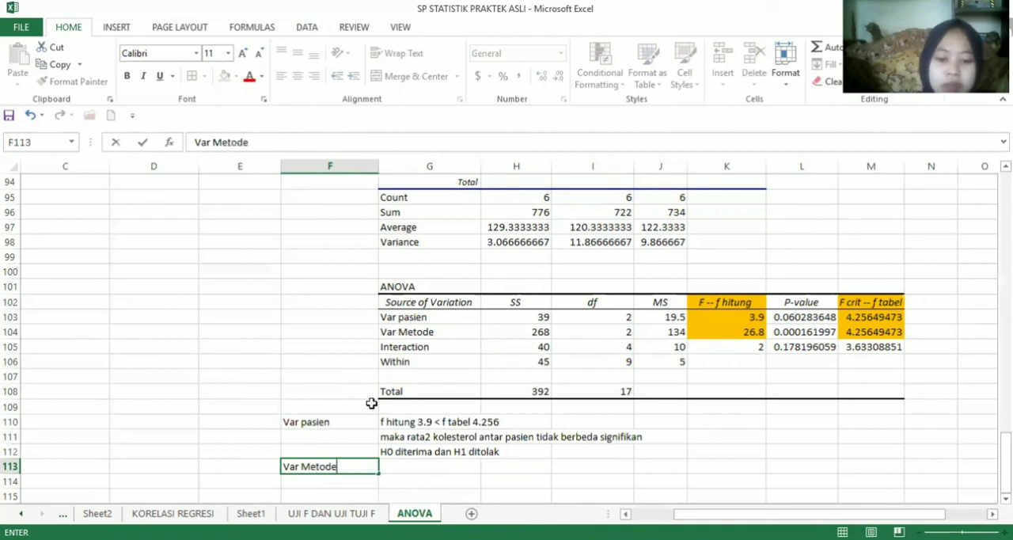
Enter the method comparison "f hitung 26.8 > f tabel 4.2564" in G113
{"action": "left_click", "coordinate": [427, 466]}
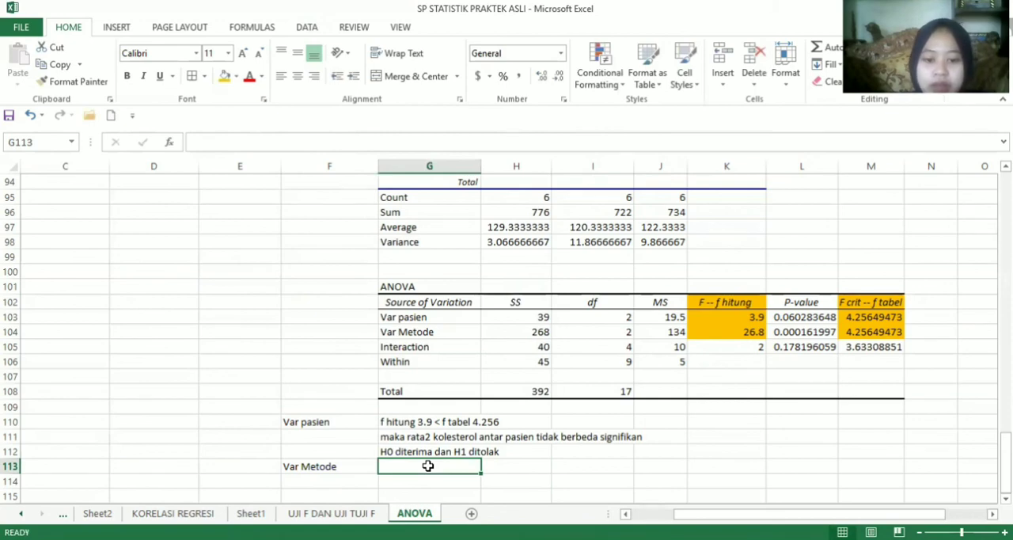
{"action": "type", "text": "fh"}
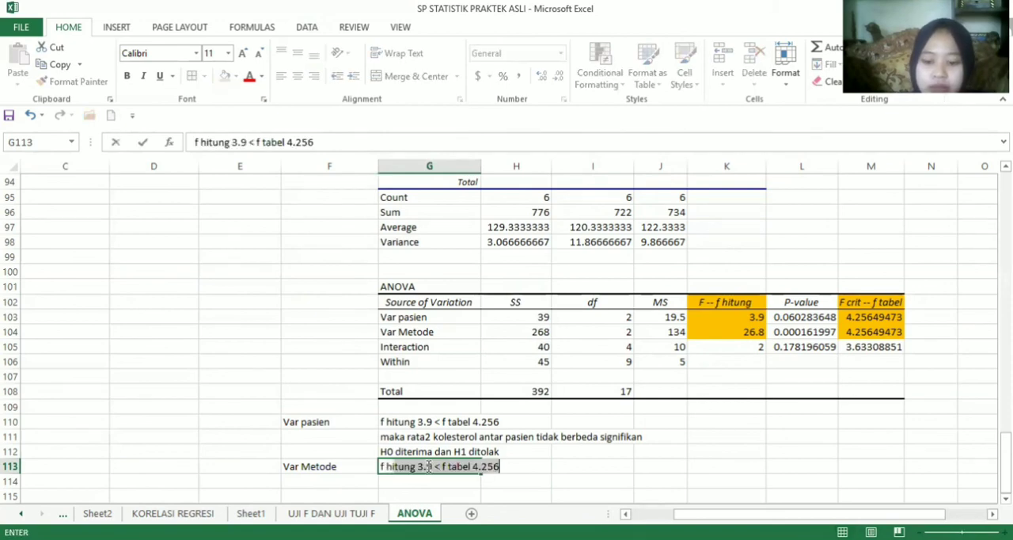
{"action": "type", "text": "itung "}
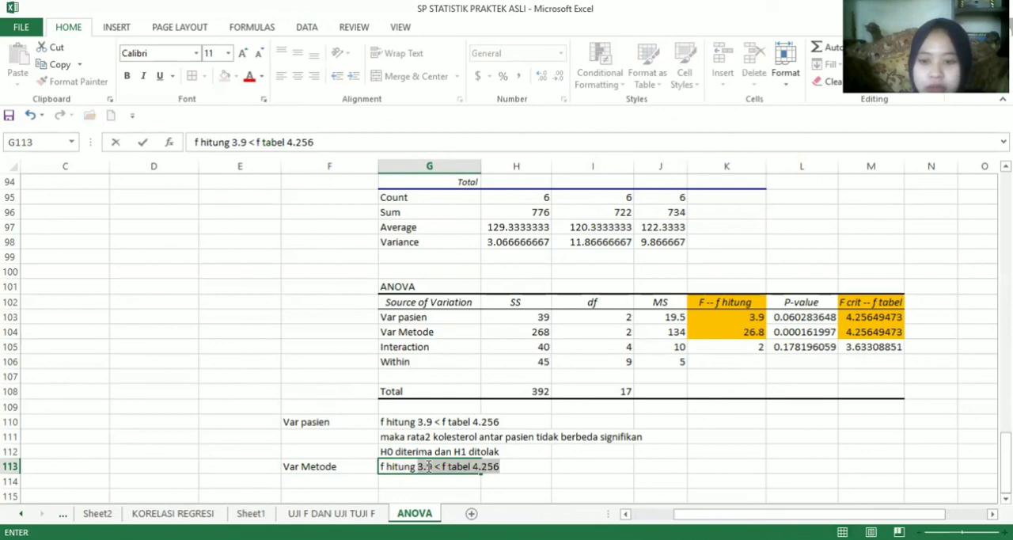
{"action": "type", "text": "26."}
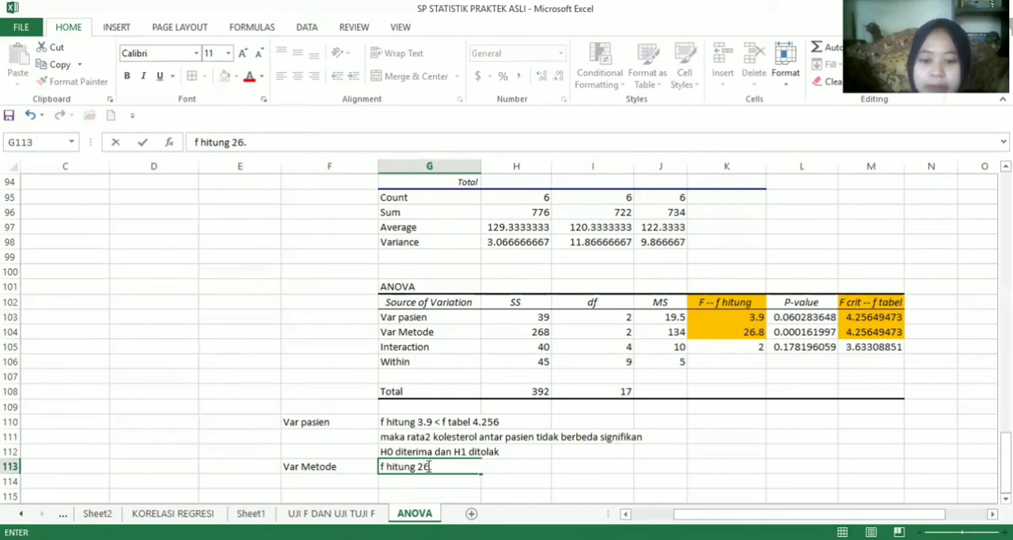
{"action": "type", "text": "6"}
{"action": "key", "text": "BackSpace"}
{"action": "type", "text": "6"}
{"action": "key", "text": "BackSpace"}
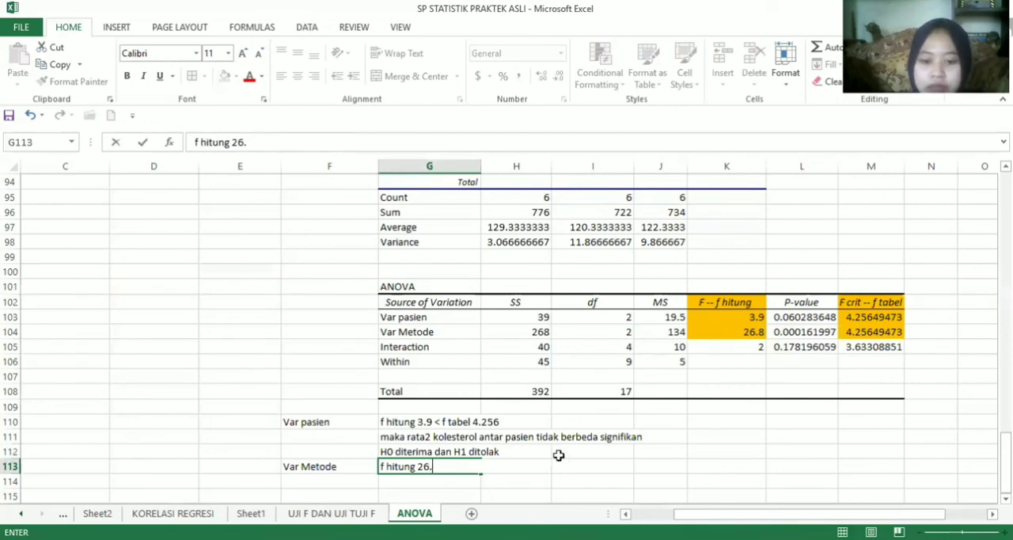
{"action": "type", "text": "8"}
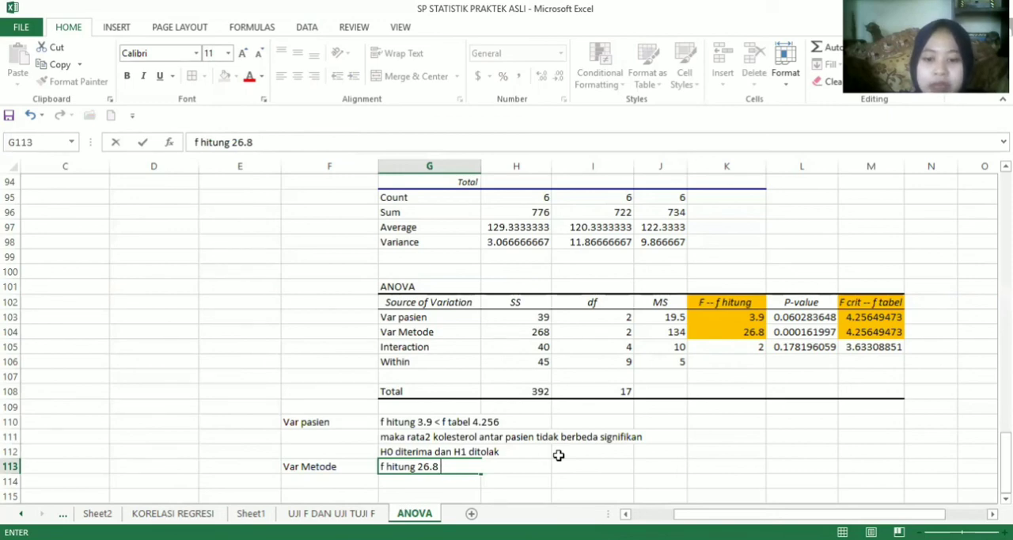
{"action": "type", "text": "26.8 ."}
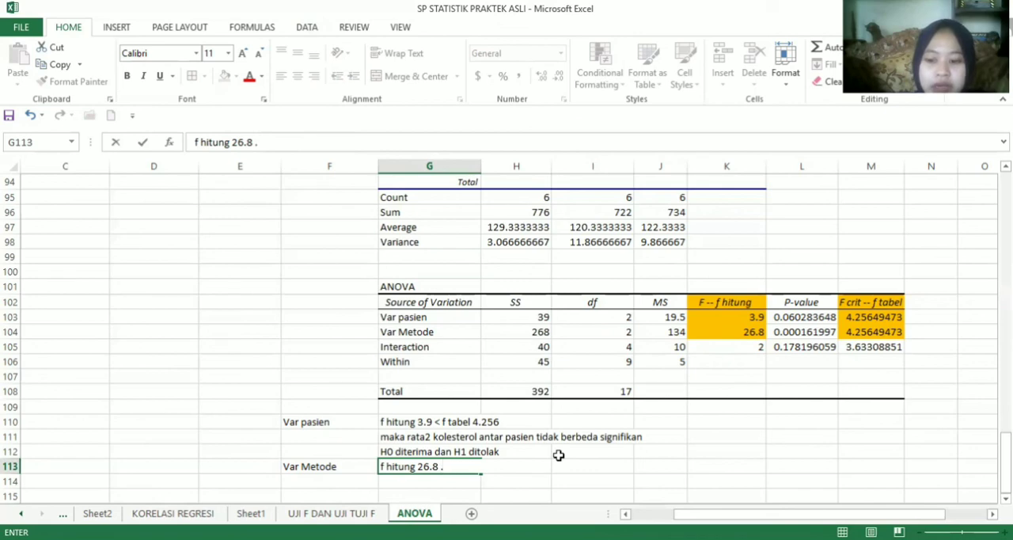
{"action": "key", "text": "BackSpace"}
{"action": "type", "text": ">"}
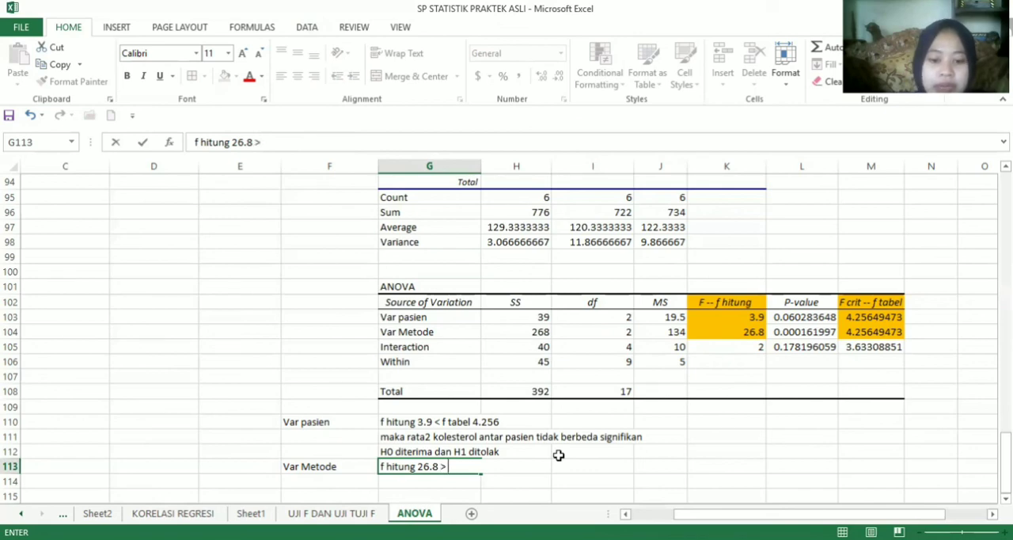
{"action": "type", "text": " f tabel"}
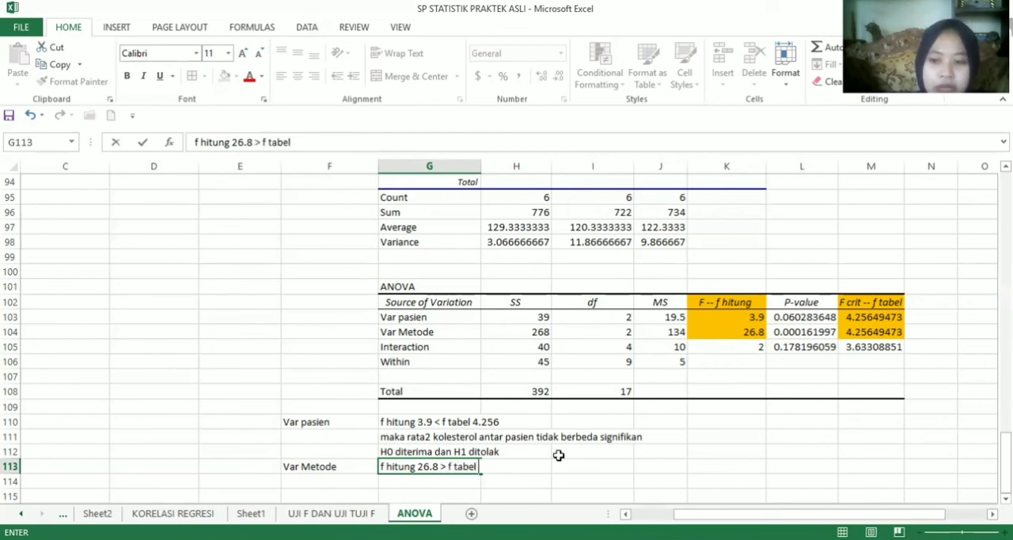
{"action": "type", "text": " 4."}
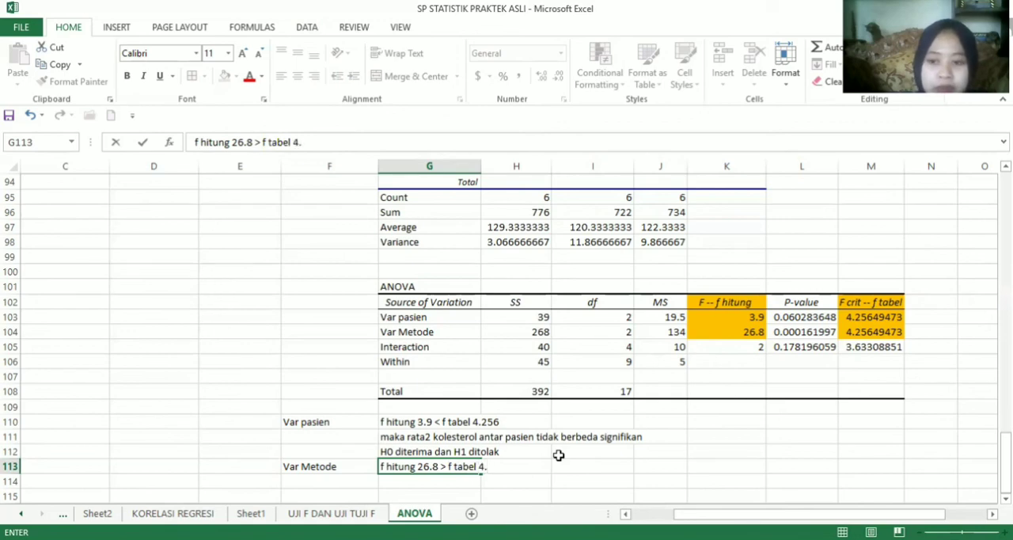
{"action": "type", "text": "25"}
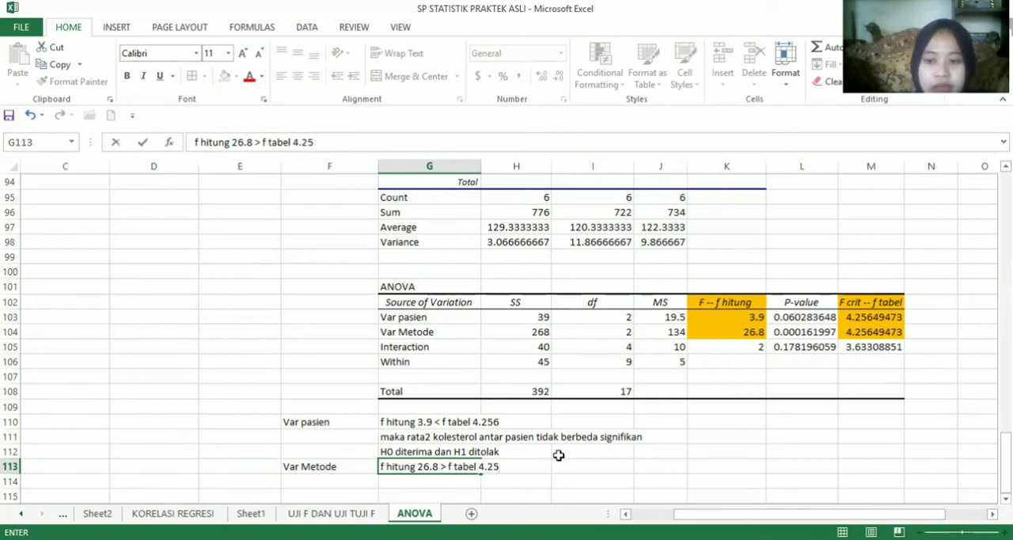
{"action": "type", "text": "6"}
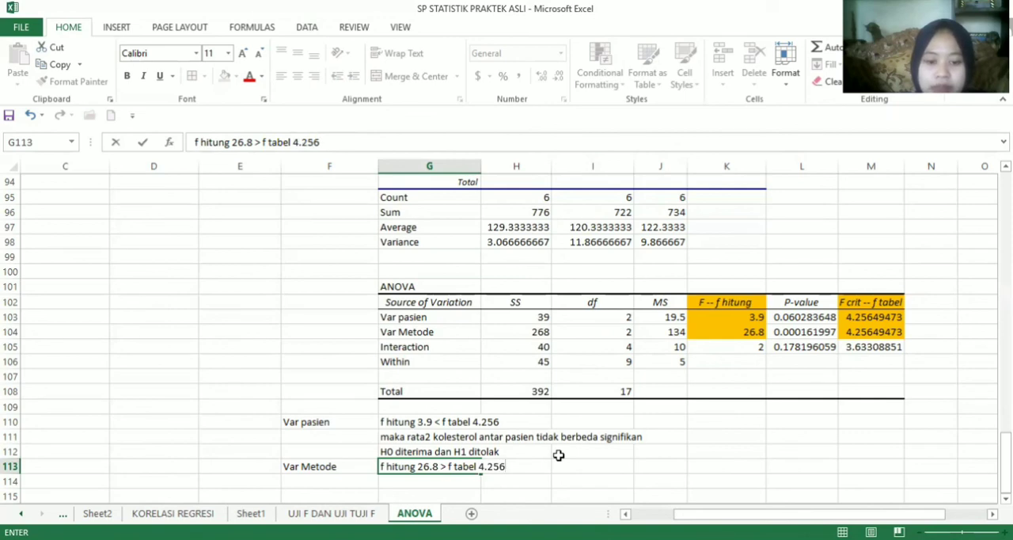
{"action": "type", "text": "4"}
{"action": "key", "text": "Return"}
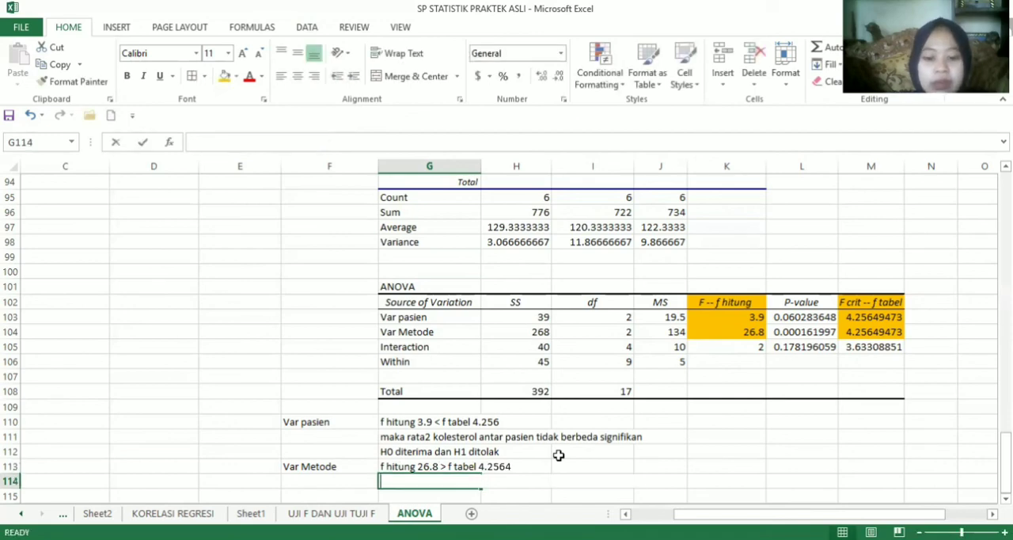
Enter the method conclusion "maka rata2 kolesterol antar metode berbeda signifikan" in G114
{"action": "type", "text": "maka rata"}
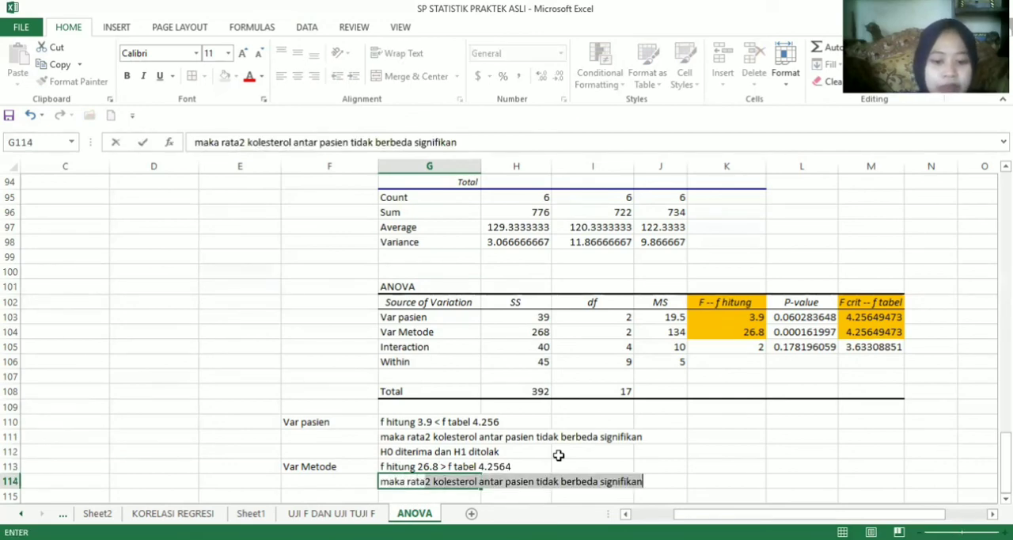
{"action": "type", "text": "2 kole"}
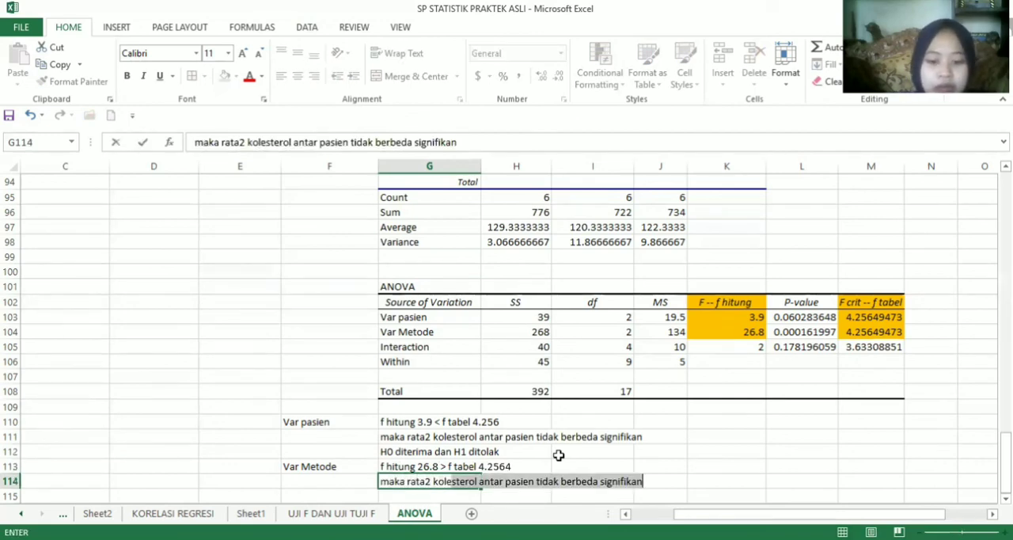
{"action": "type", "text": "sterol "}
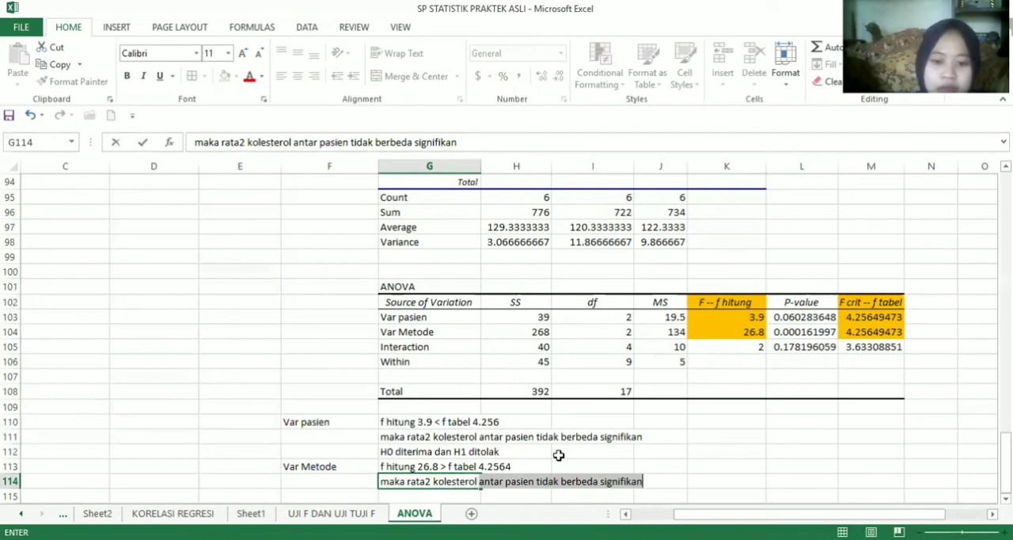
{"action": "type", "text": "at"}
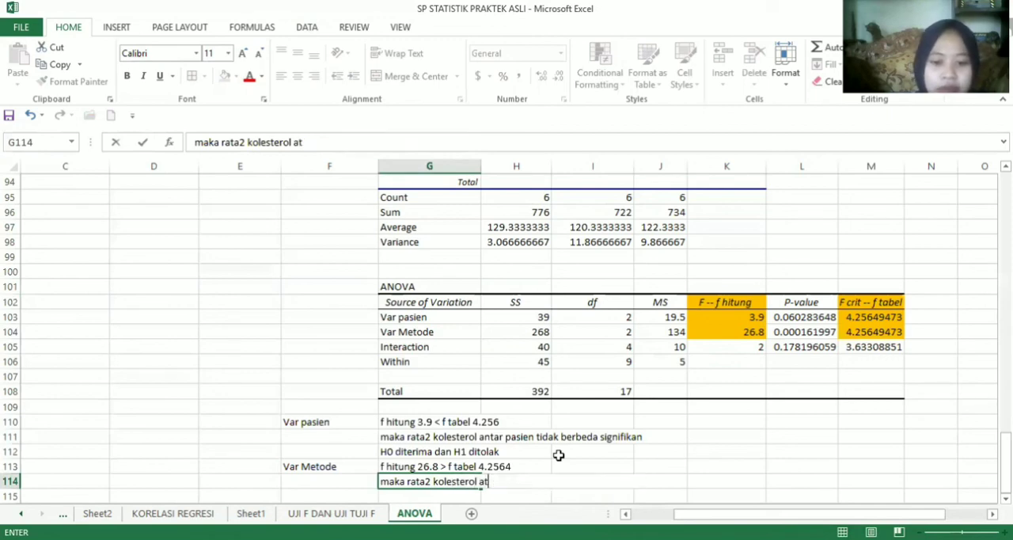
{"action": "key", "text": "BackSpace"}
{"action": "type", "text": "nta"}
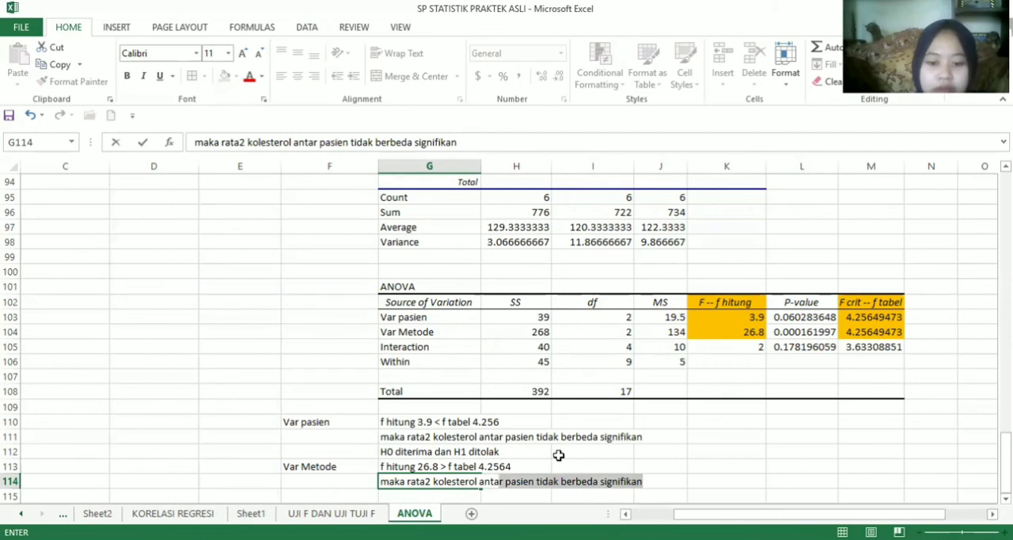
{"action": "type", "text": "r me"}
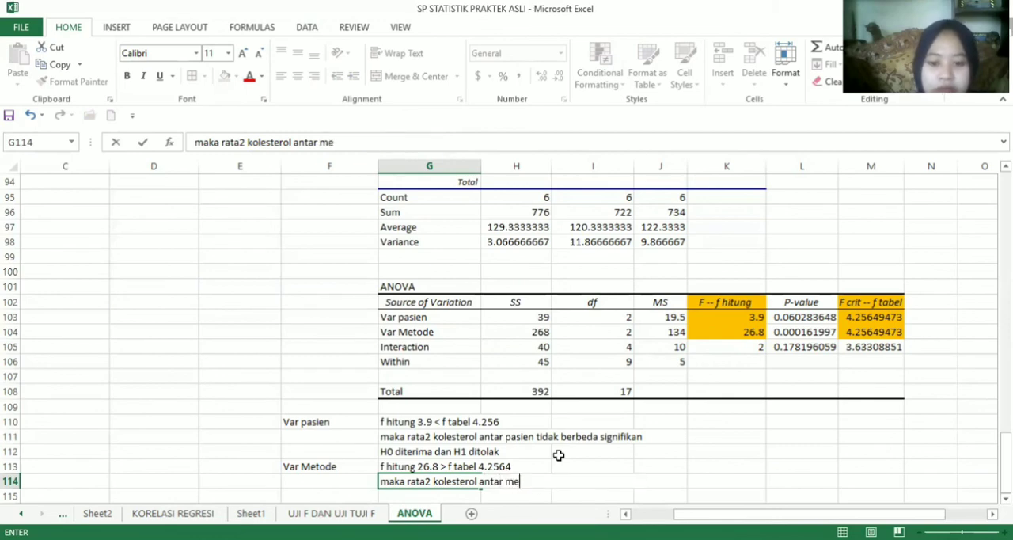
{"action": "type", "text": "tode"}
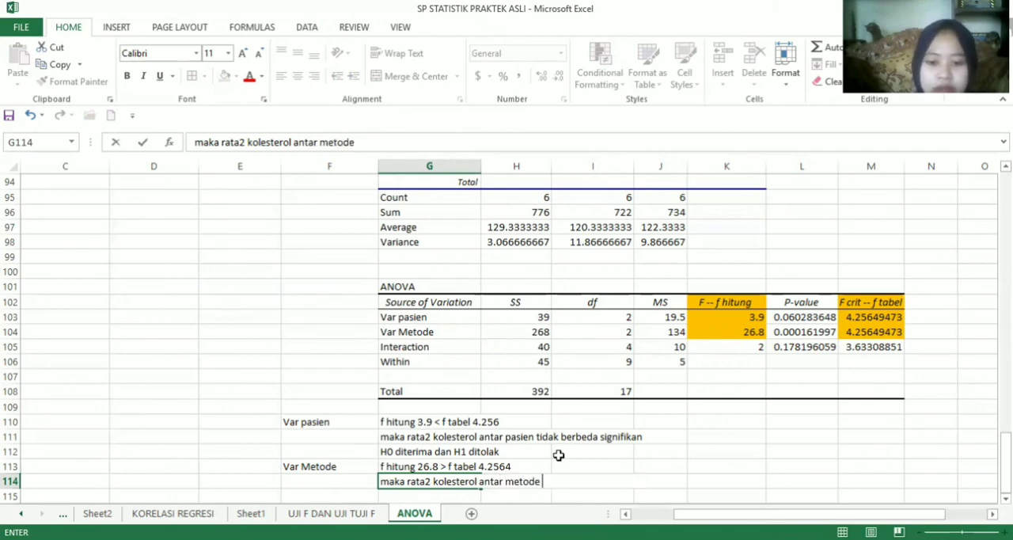
{"action": "type", "text": " be"}
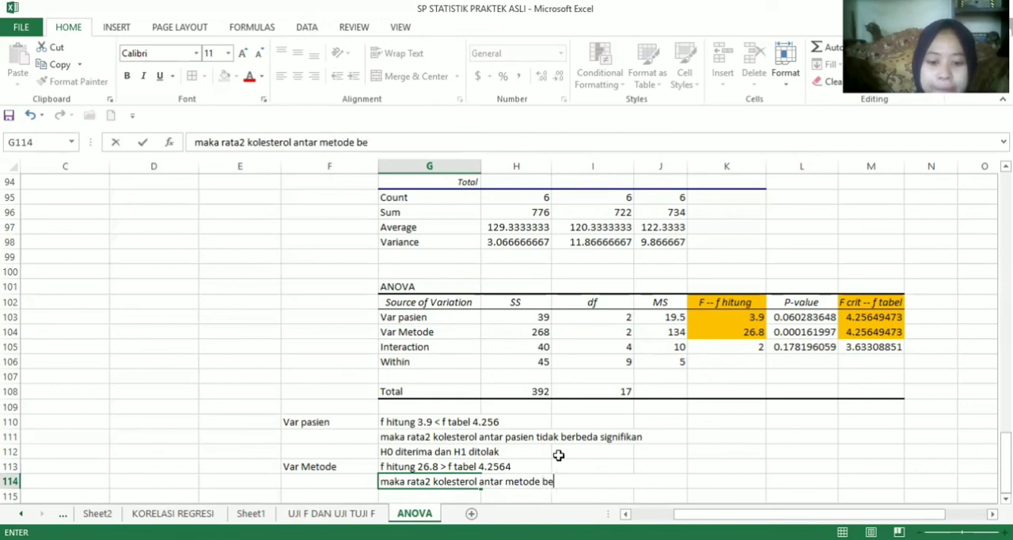
{"action": "type", "text": "rbed"}
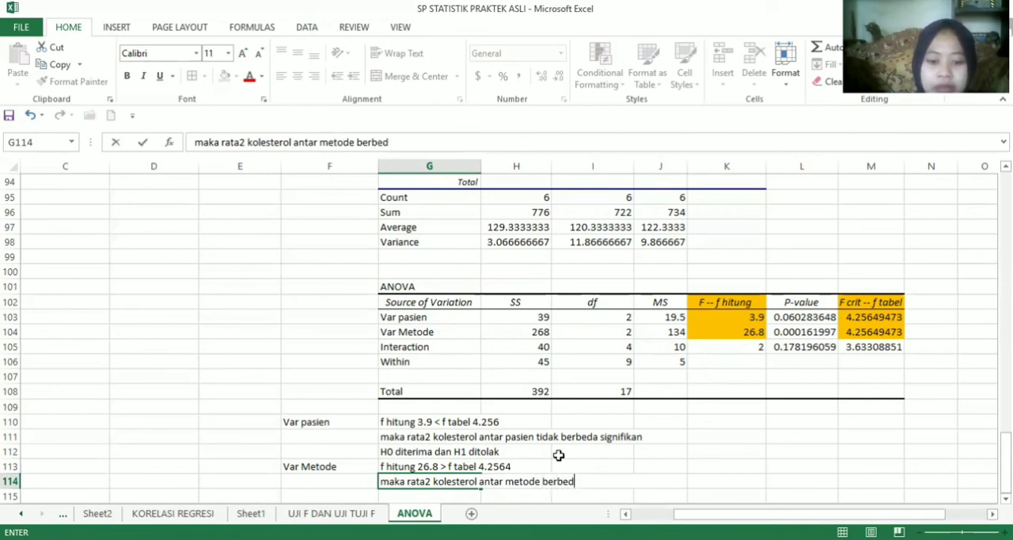
{"action": "type", "text": "a signif"}
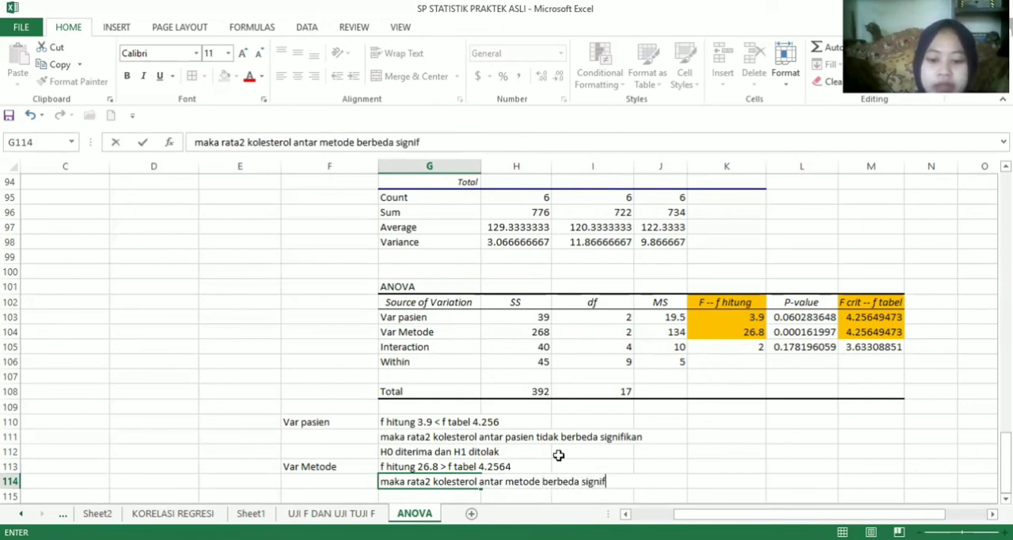
{"action": "type", "text": "ikan"}
{"action": "key", "text": "Return"}
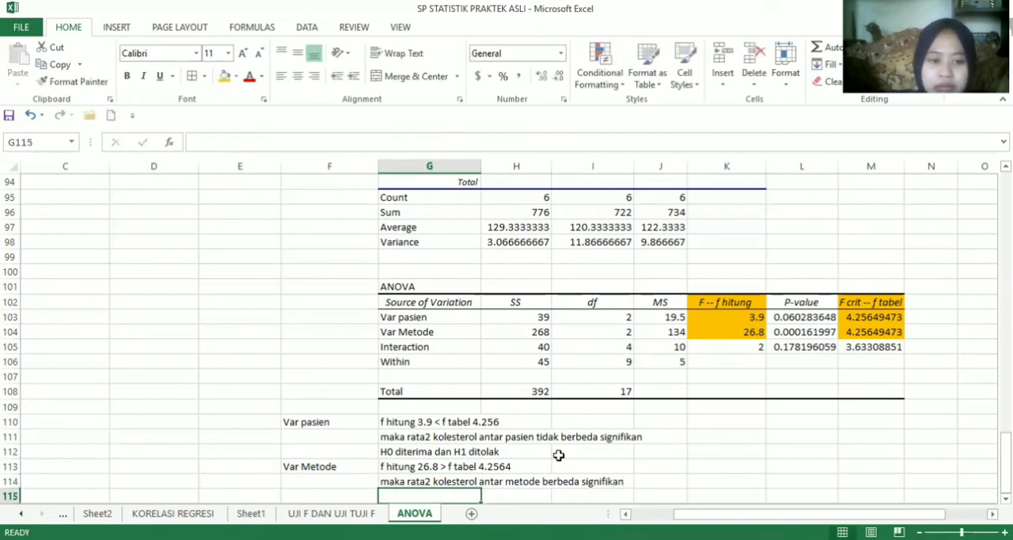
Enter the method's hypothesis decision "H1 diterima dan H0 ditolak" in G115
{"action": "type", "text": "H"}
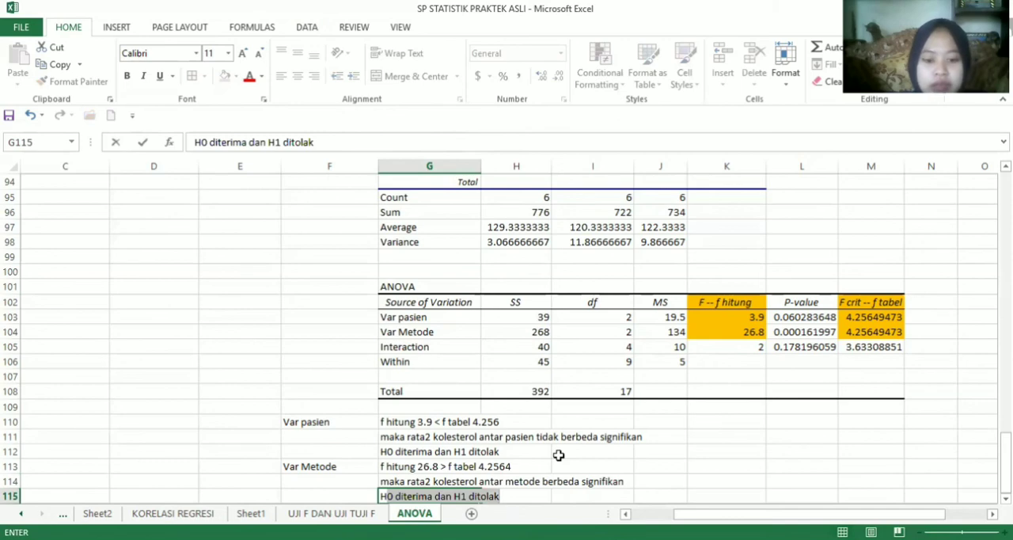
{"action": "type", "text": "1 diter"}
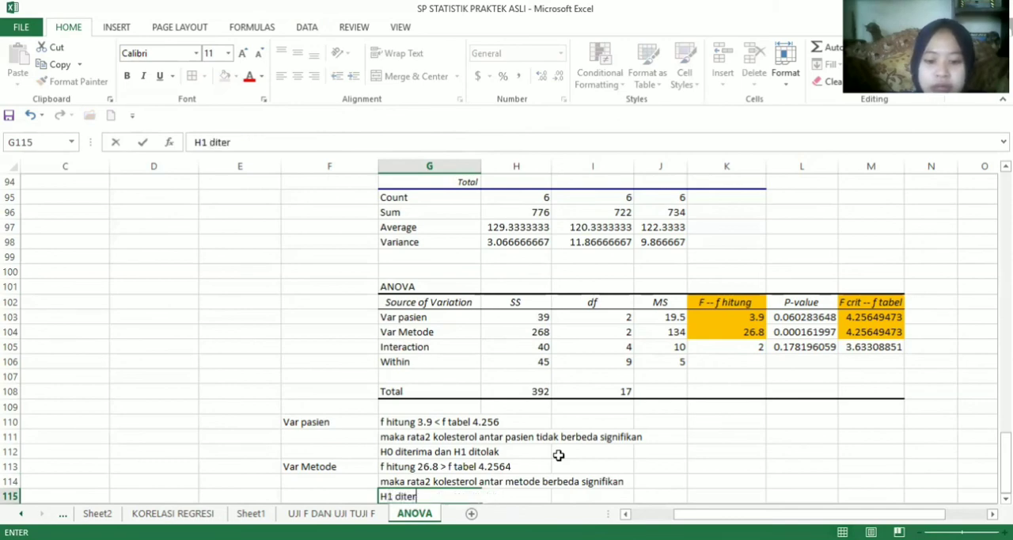
{"action": "type", "text": "ima f"}
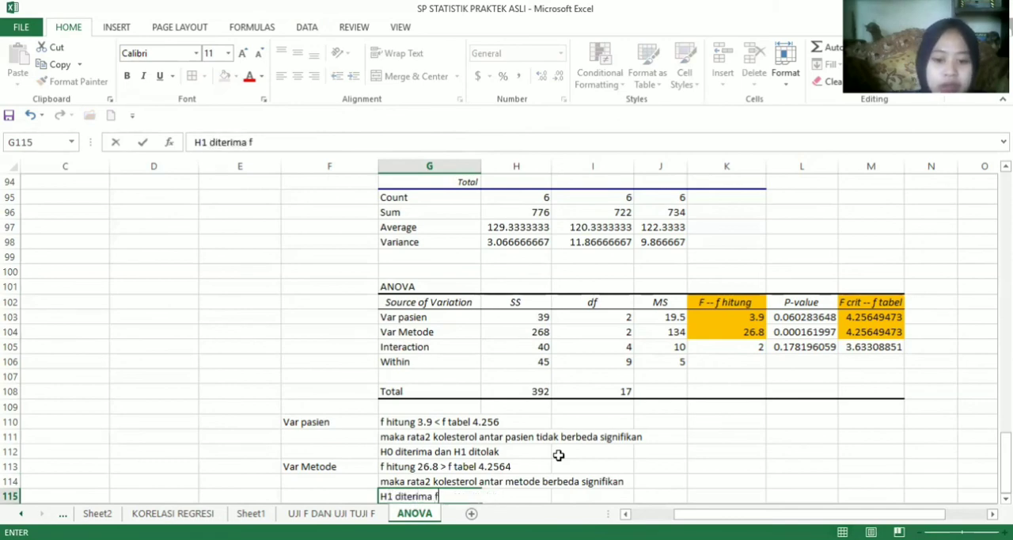
{"action": "key", "text": "BackSpace"}
{"action": "type", "text": "dan"}
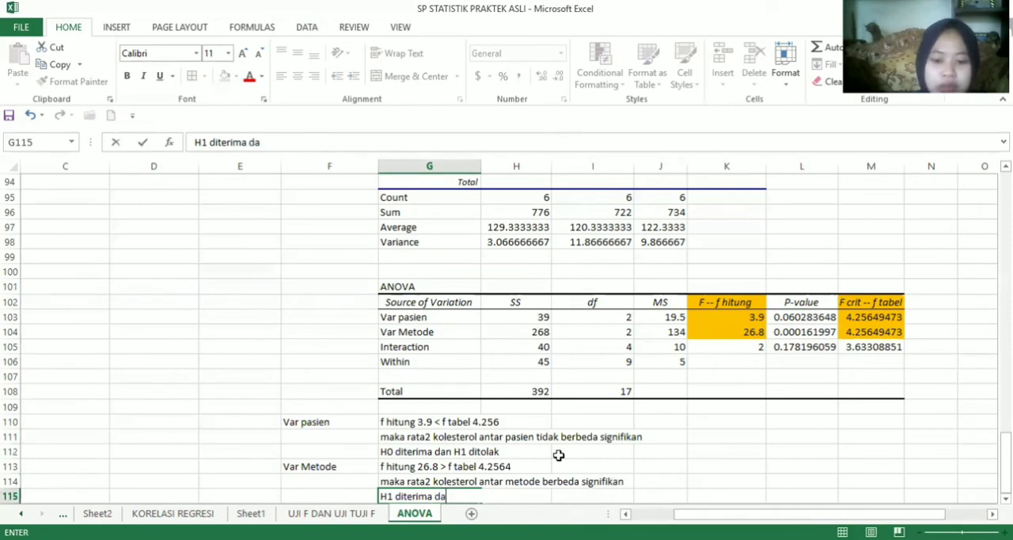
{"action": "type", "text": "H"}
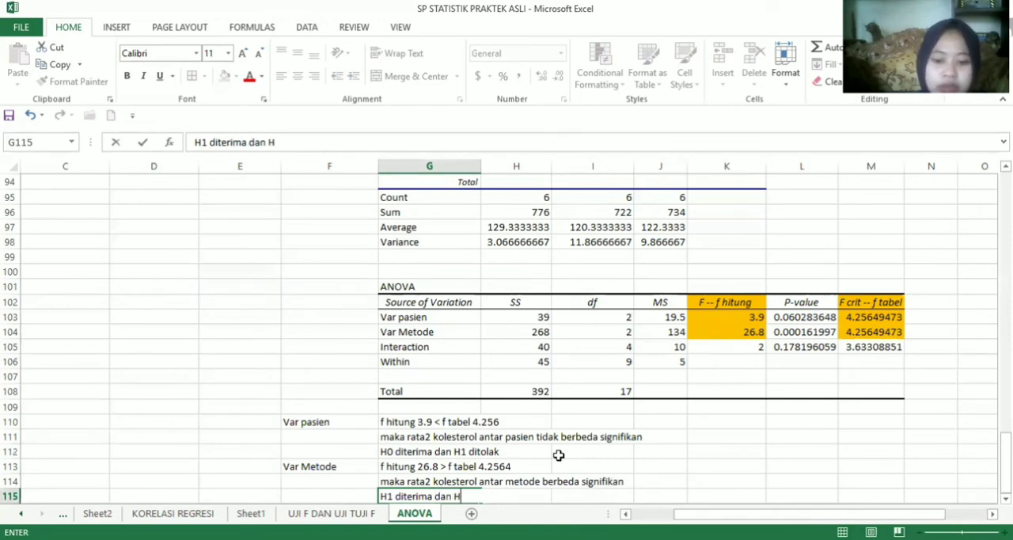
{"action": "type", "text": "0 ditolak"}
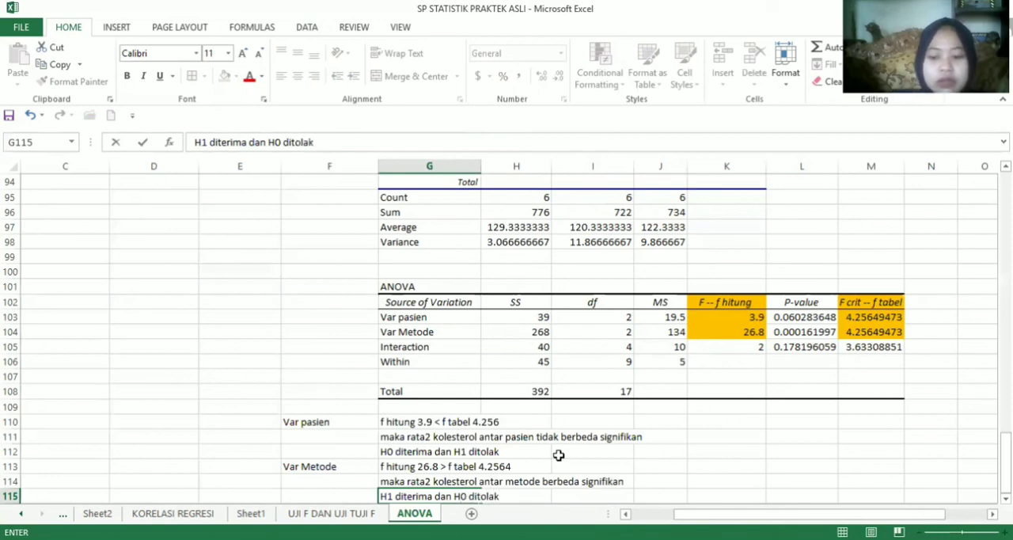
{"action": "key", "text": "Return"}
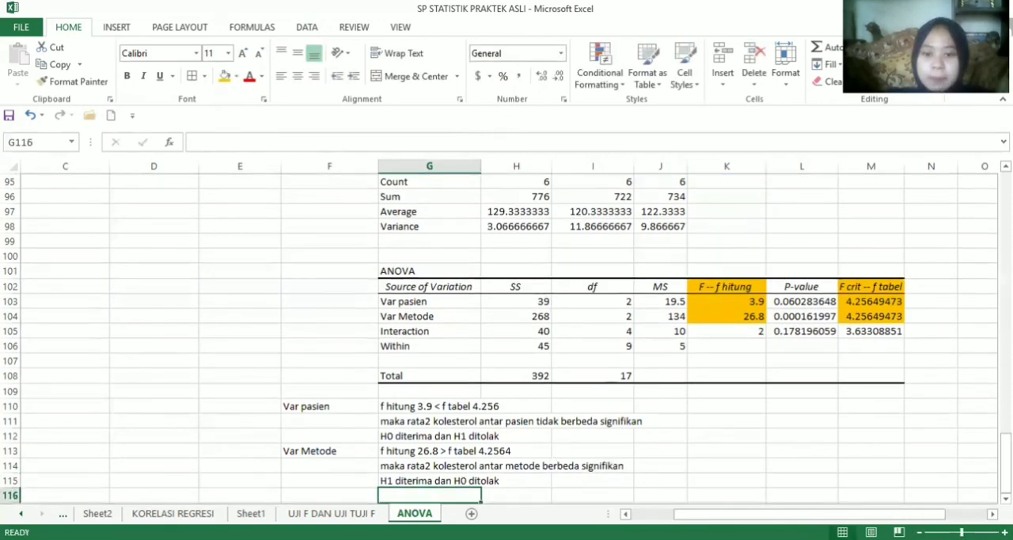